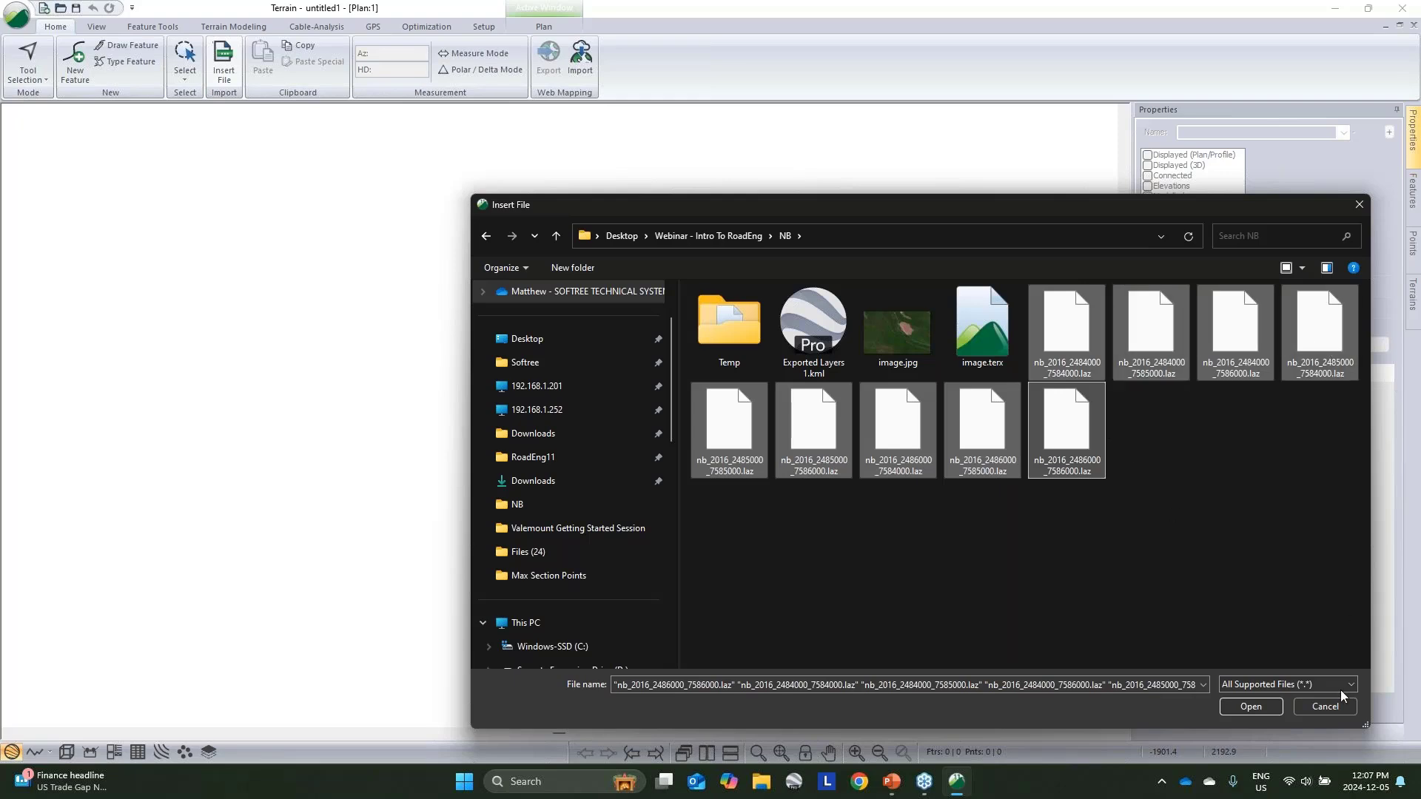
Step: Import the nine selected nb_2016 LAZ tiles with the 2: Ground point class and the NAD83(CSRS) / New Brunswick projection in metres
left_click(1259, 709)
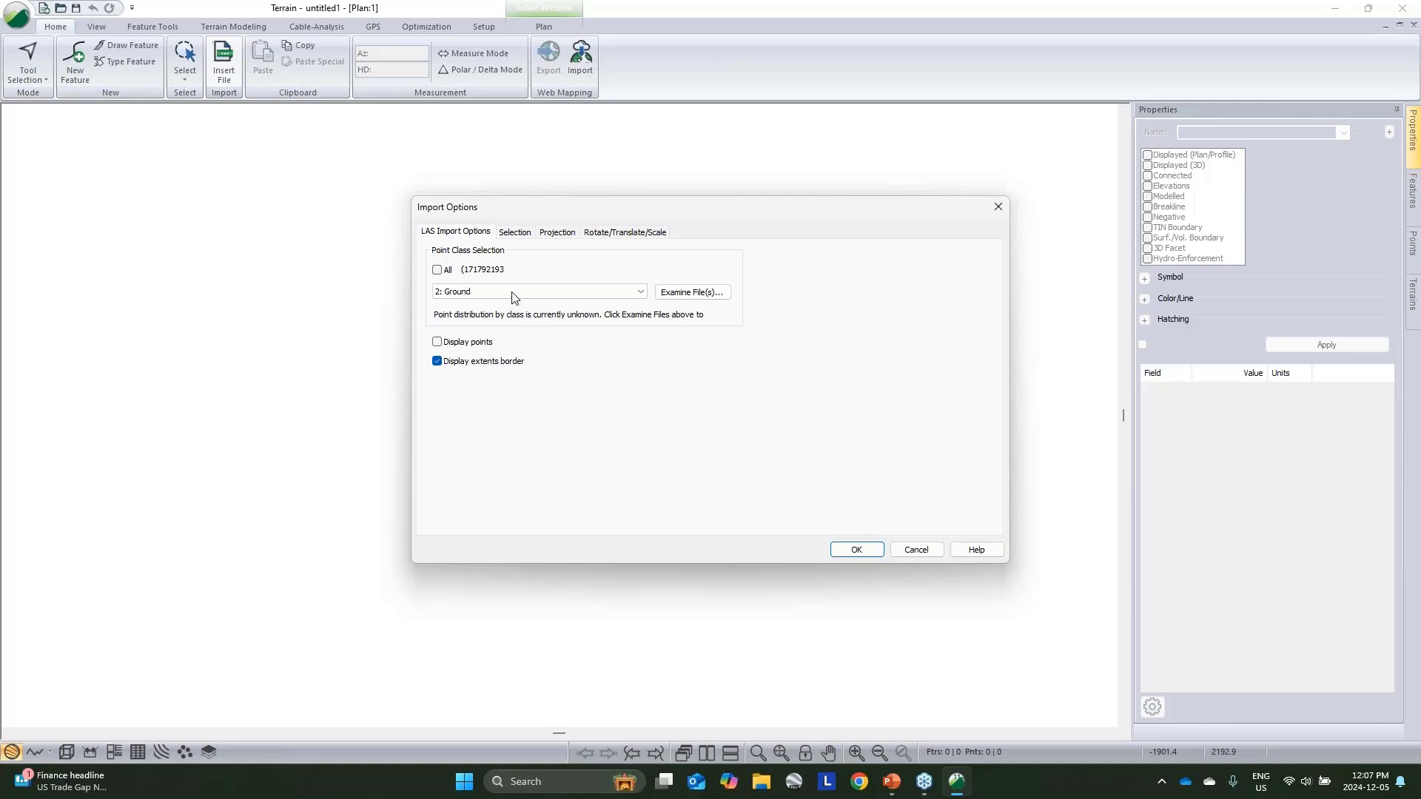
left_click(567, 235)
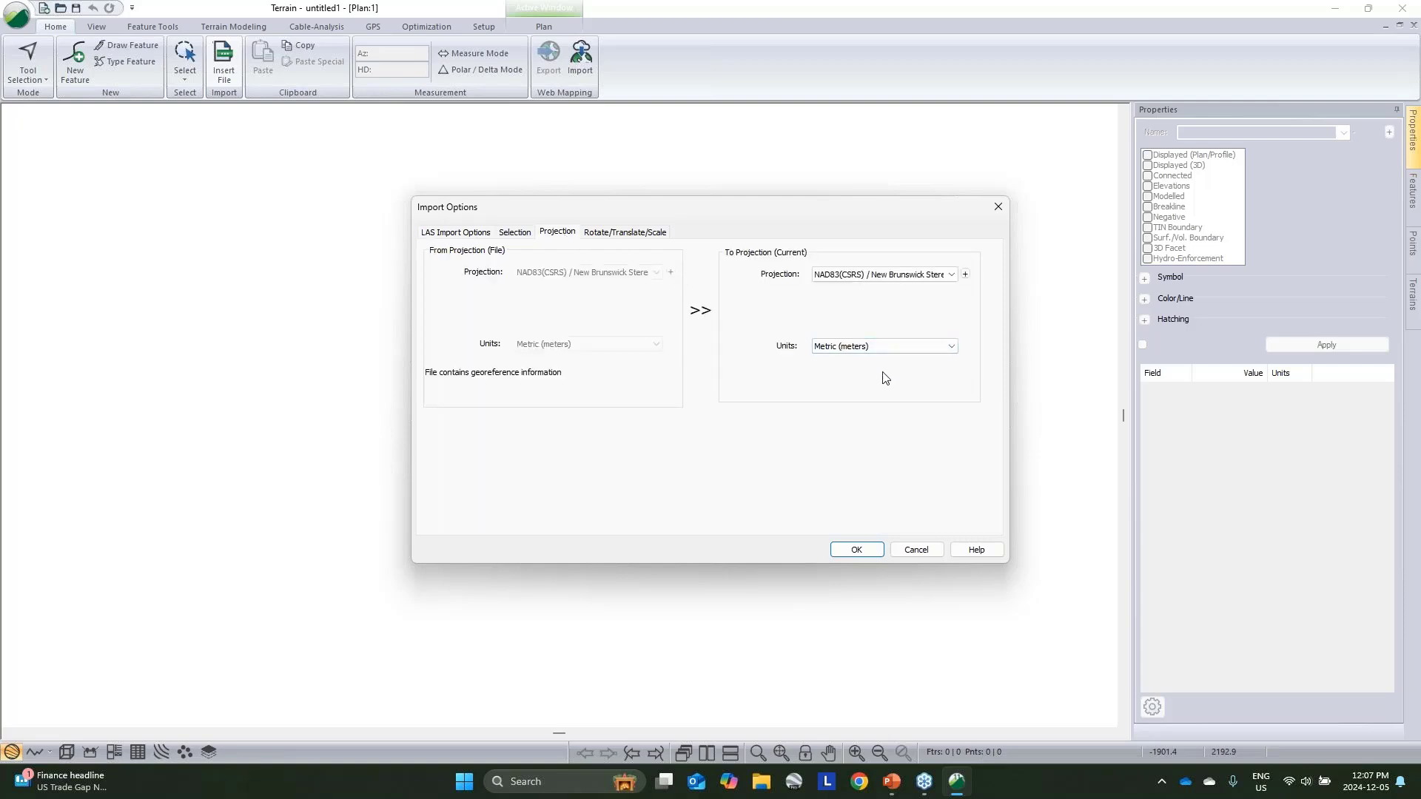
left_click(857, 549)
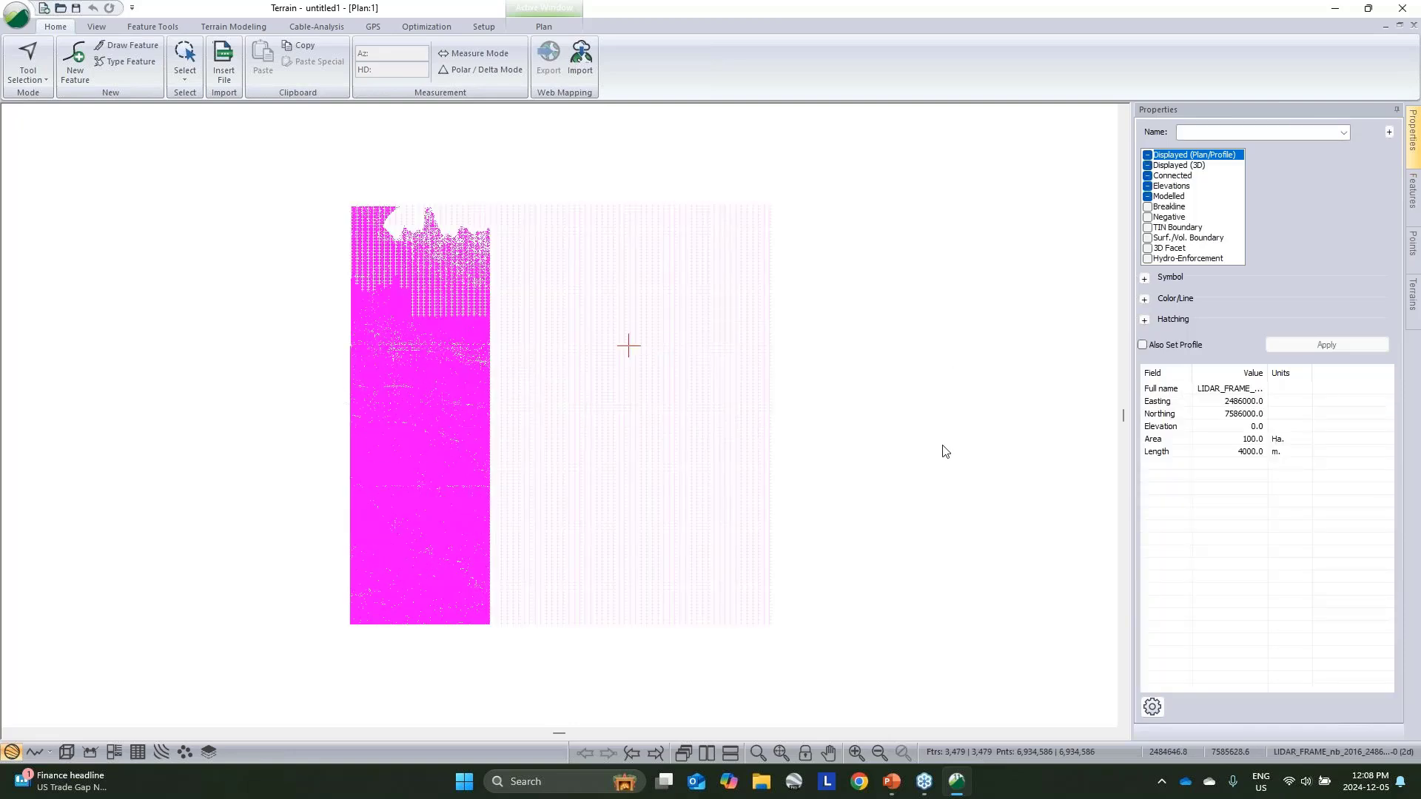
left_click(924, 438)
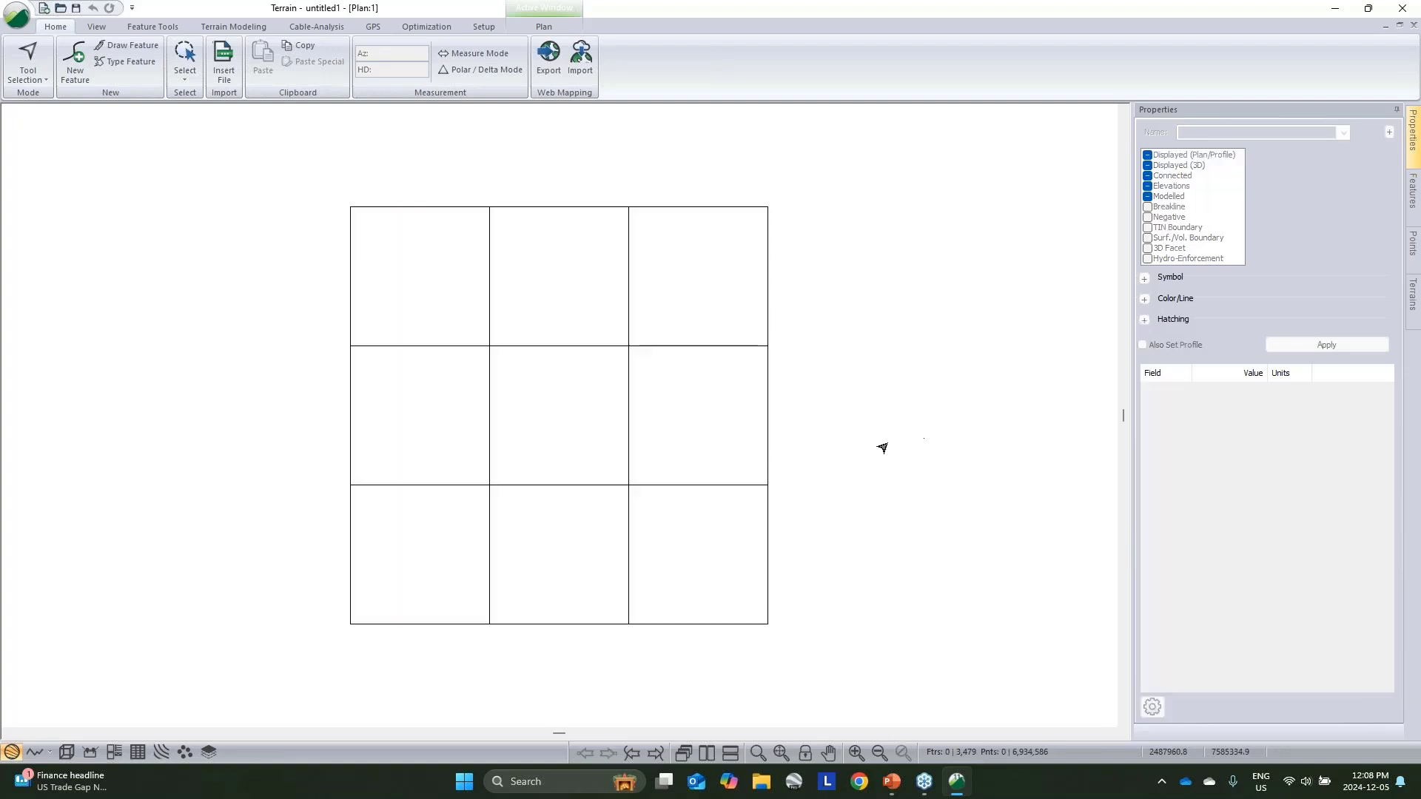
Step: Inspect the easternmost LiDAR tile frame in the middle row and its feature and point counts, and deselect it
mouse_move(881, 474)
middle_mouse_down()
mouse_move(935, 450)
mouse_move(905, 481)
middle_mouse_up()
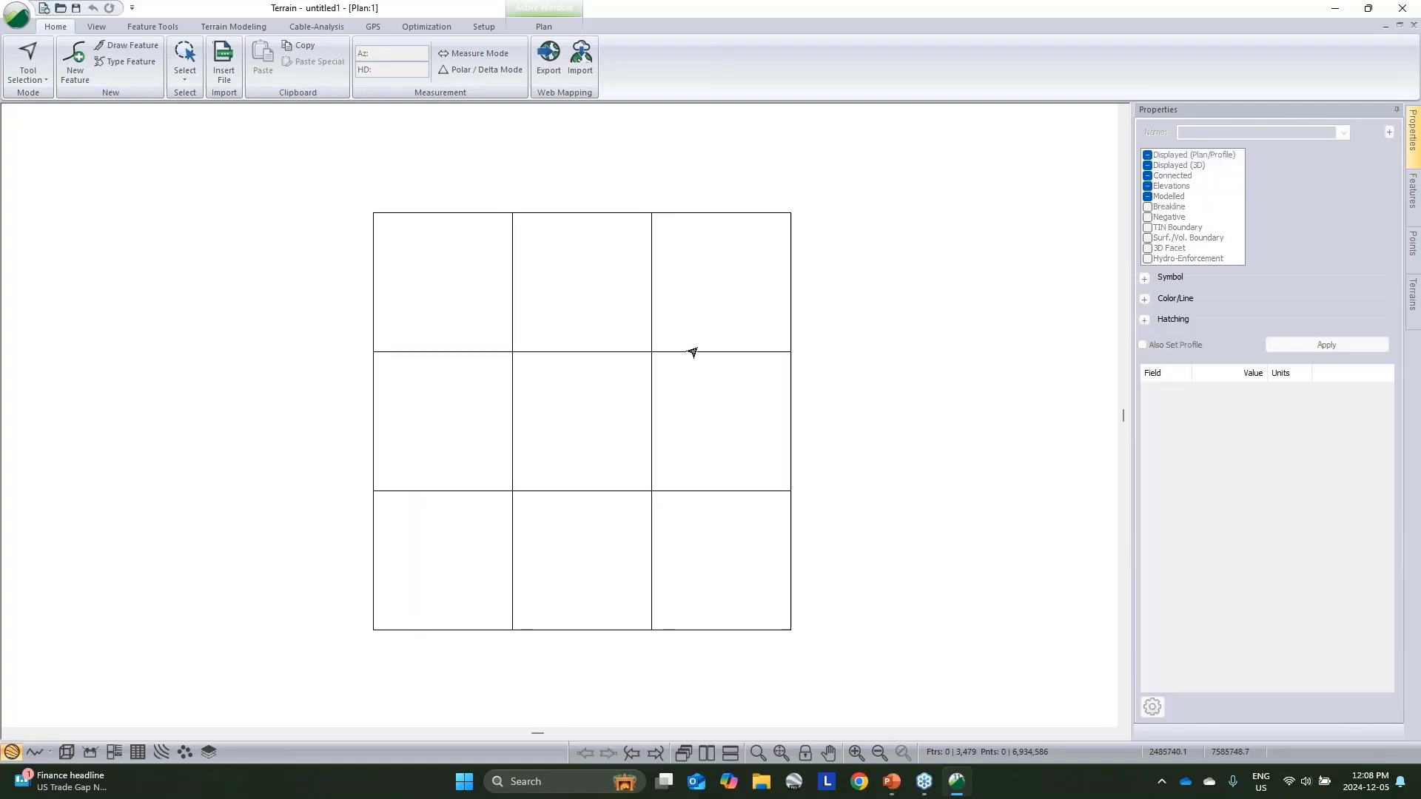
left_click(784, 370)
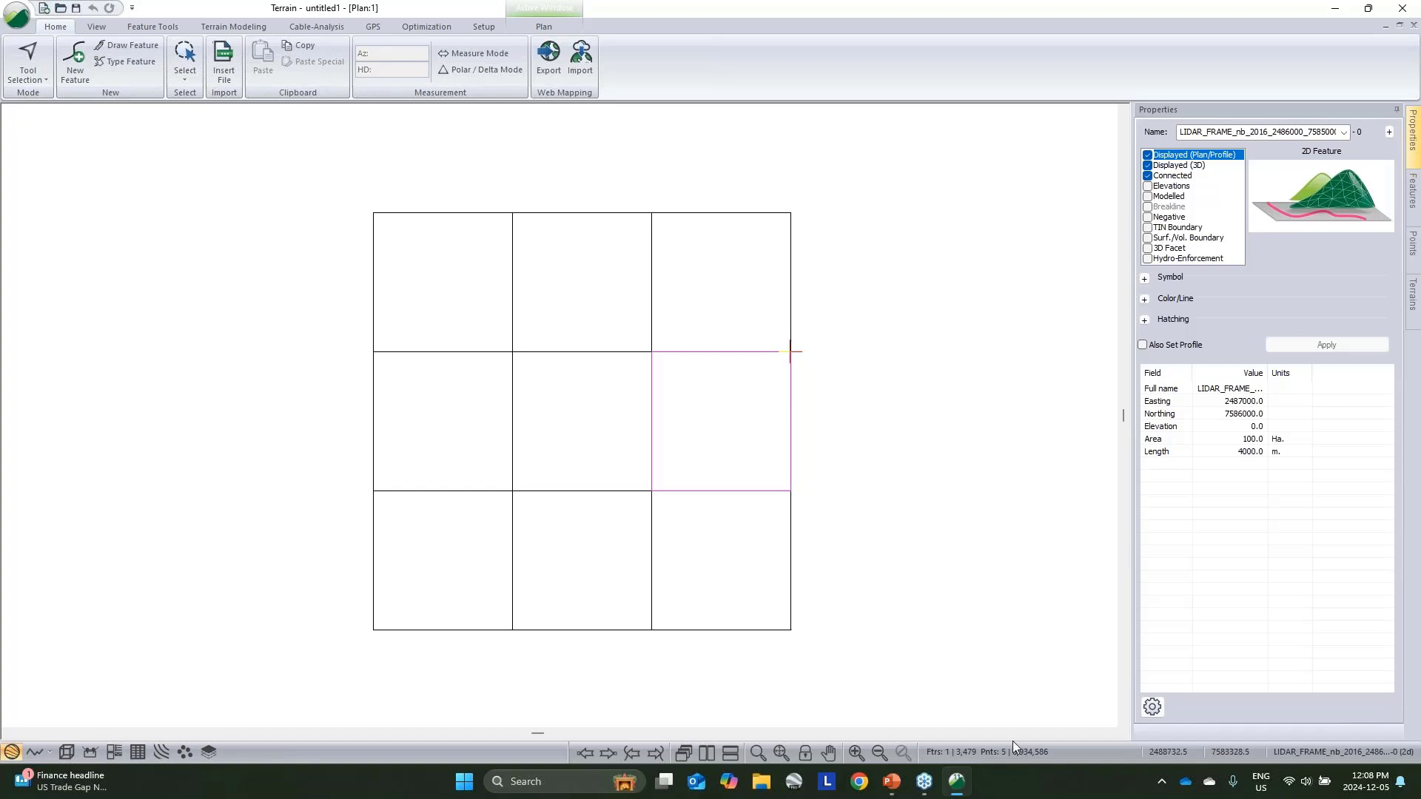
left_click(921, 442)
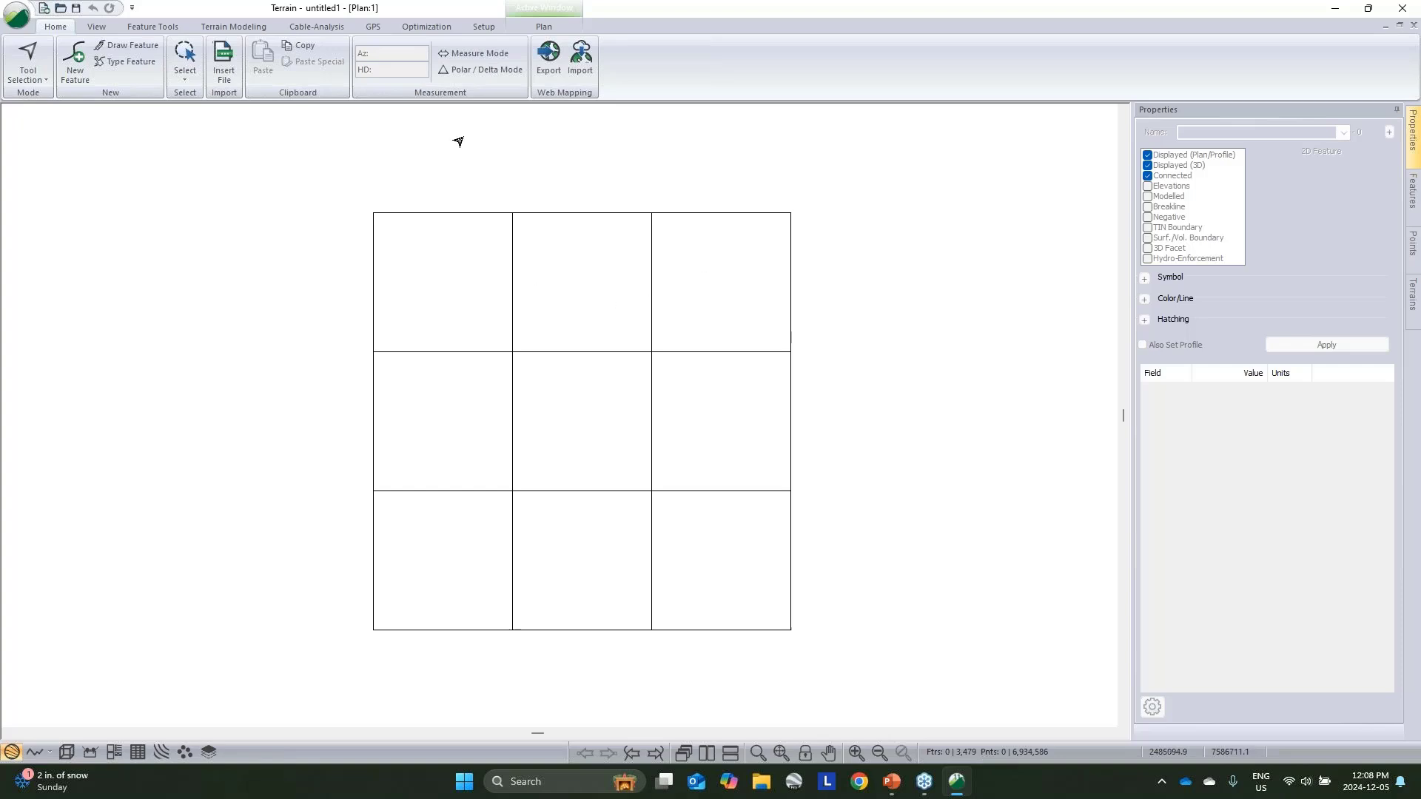
Step: Generate the terrain's TIN and contours with a major interval of 25 and a minor interval of 5
left_click(246, 28)
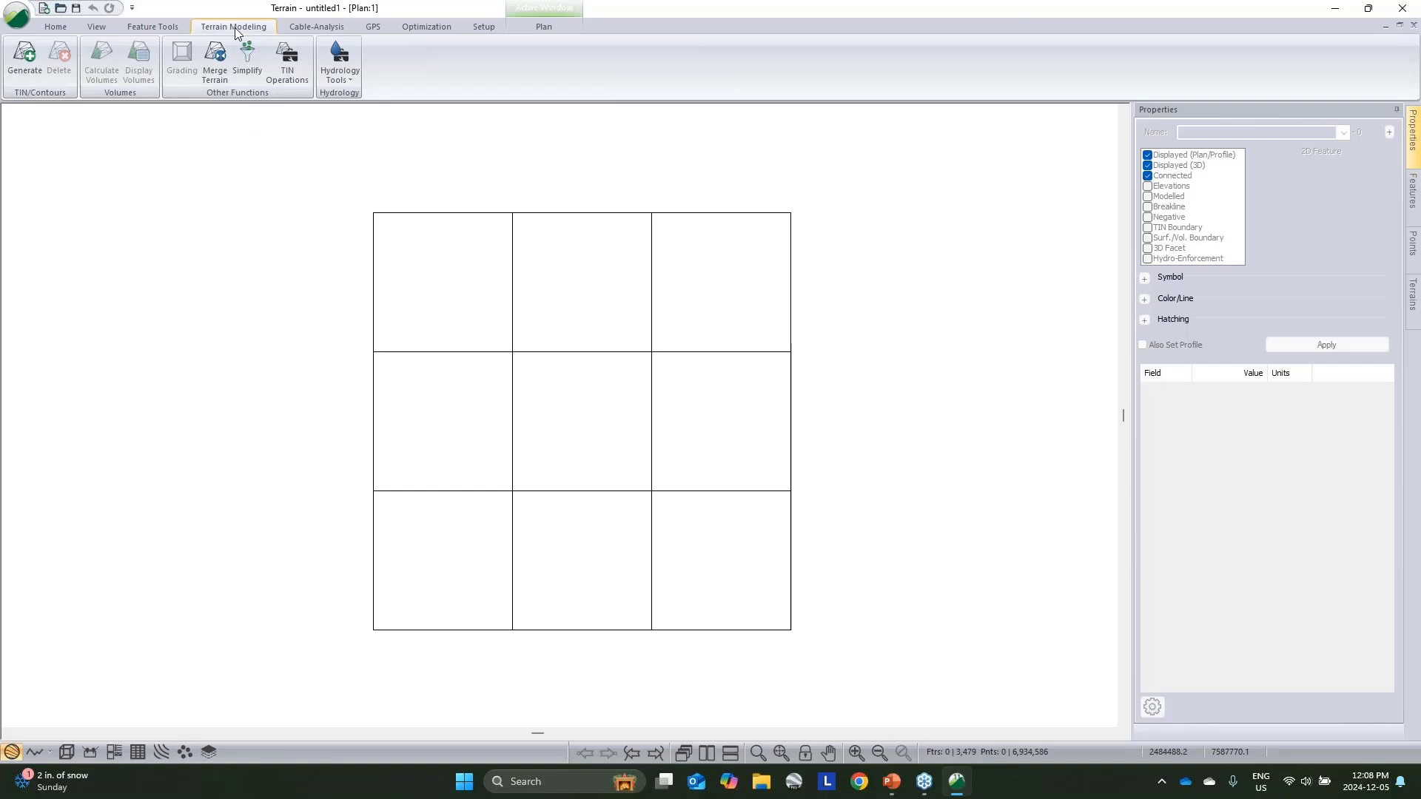
left_click(41, 68)
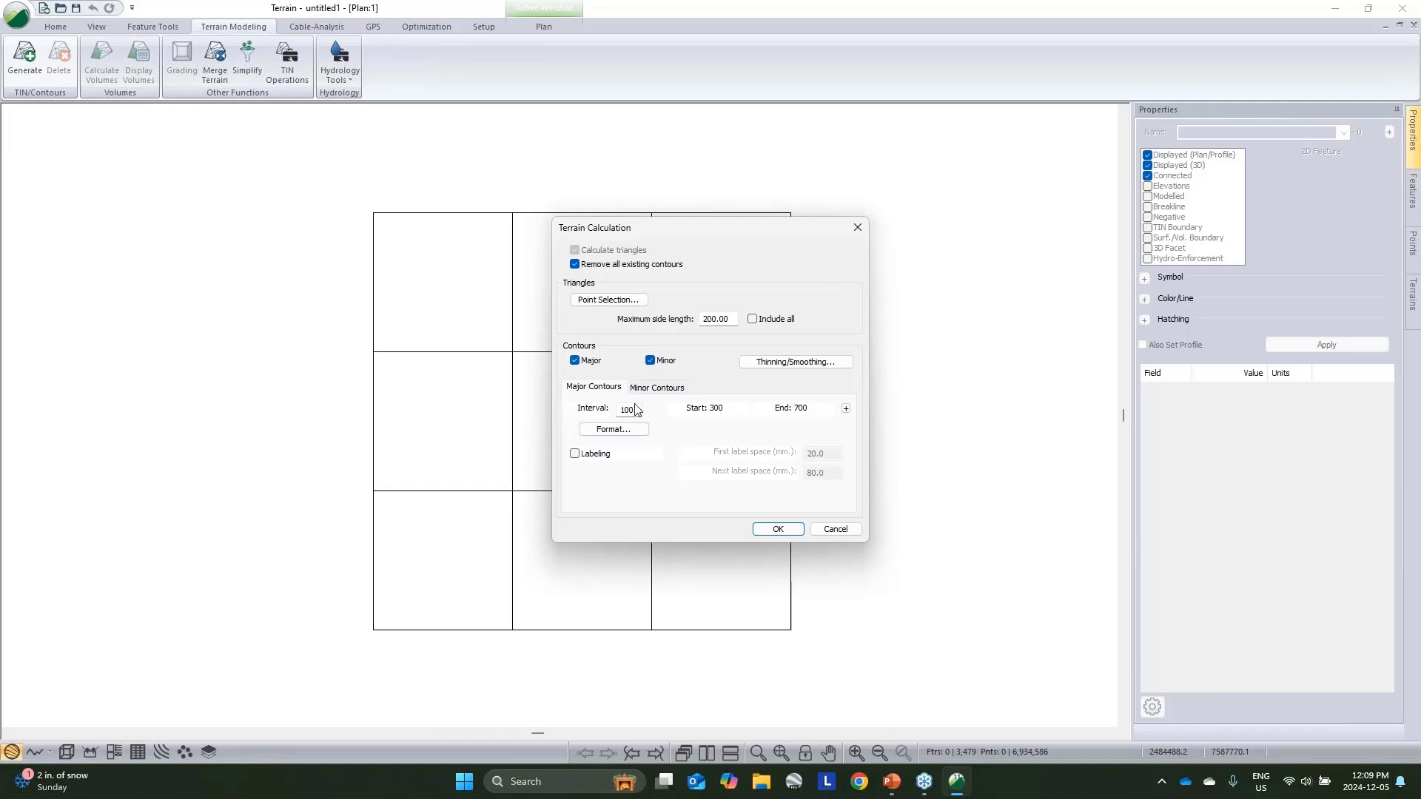
left_click_drag(633, 407, 596, 415)
type("25")
left_click(669, 388)
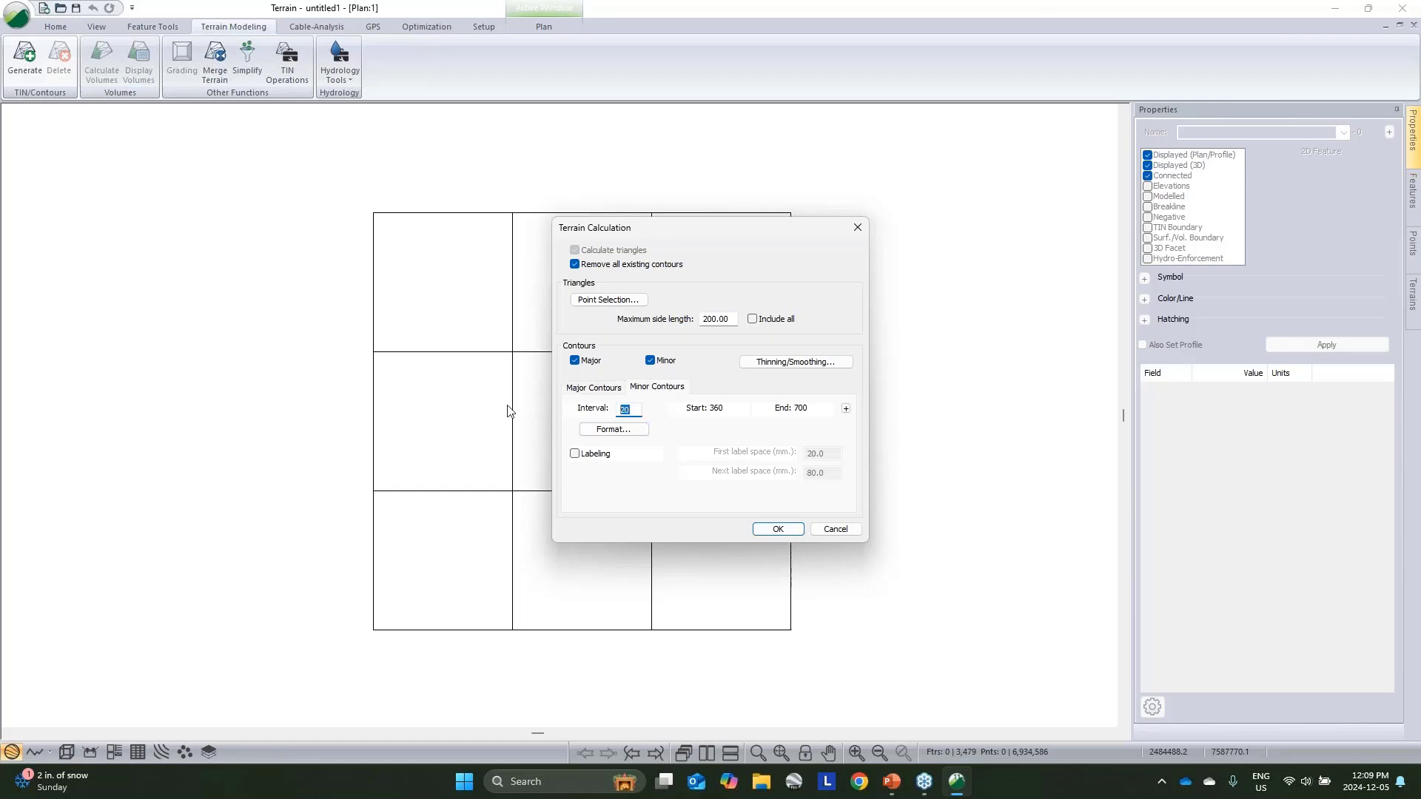
type("5")
left_click(598, 387)
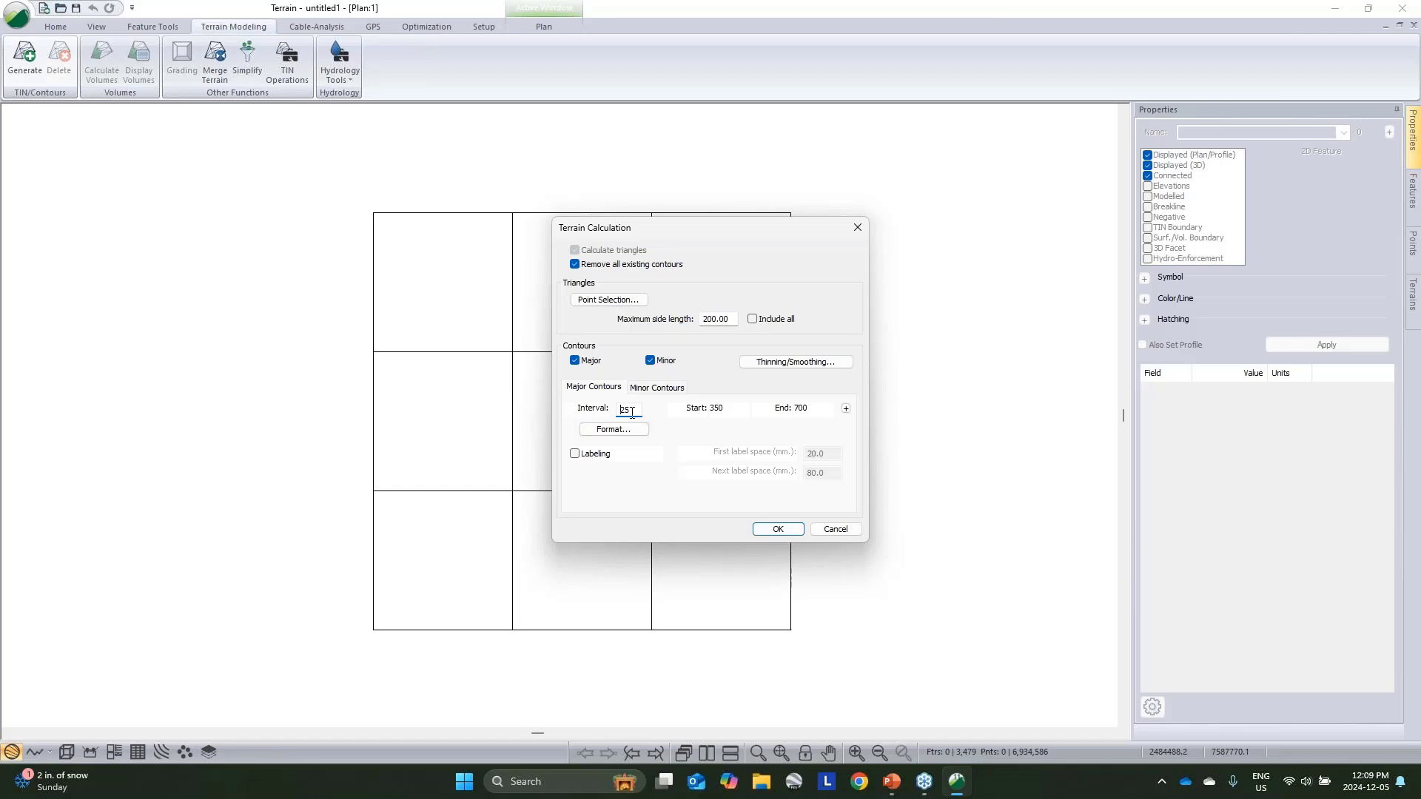
left_click(664, 389)
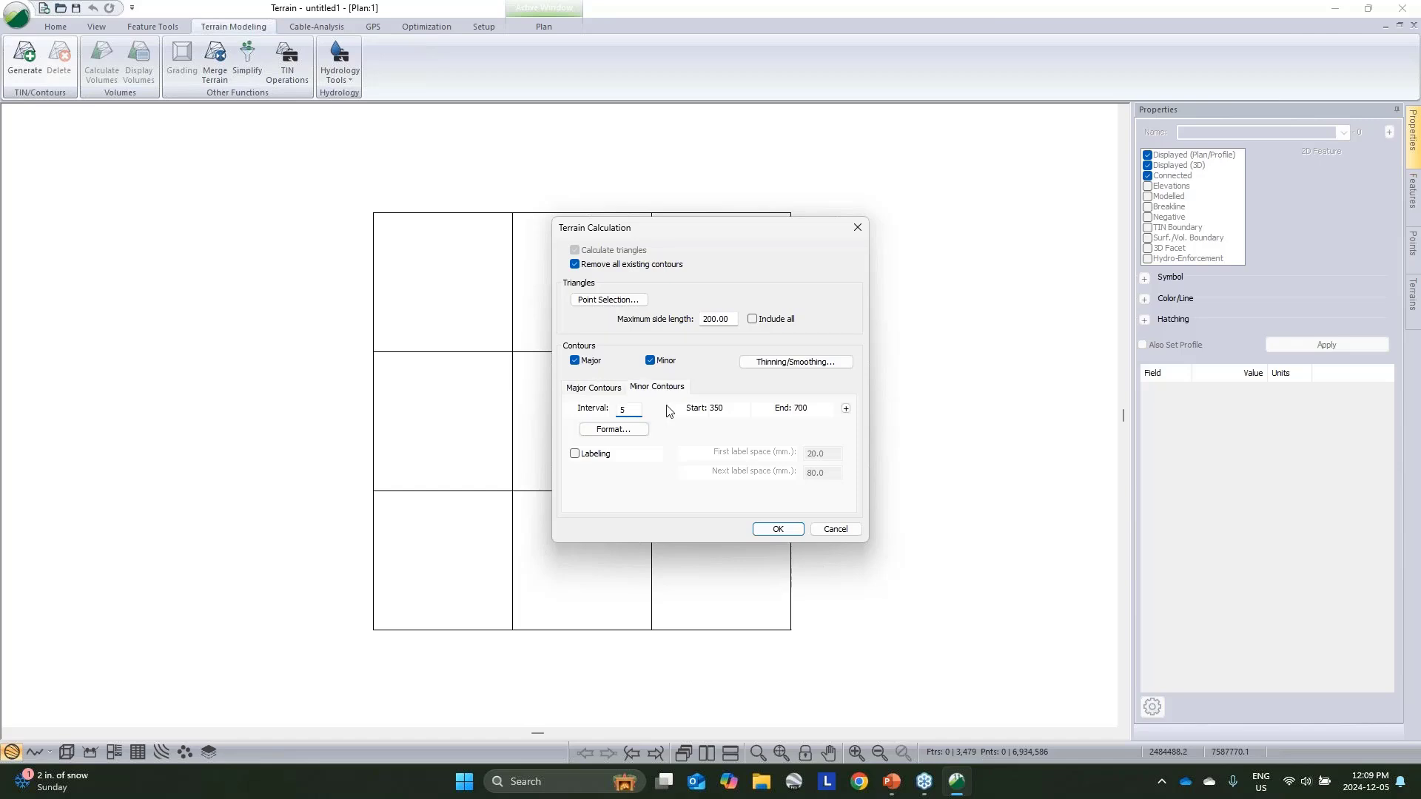
left_click(778, 529)
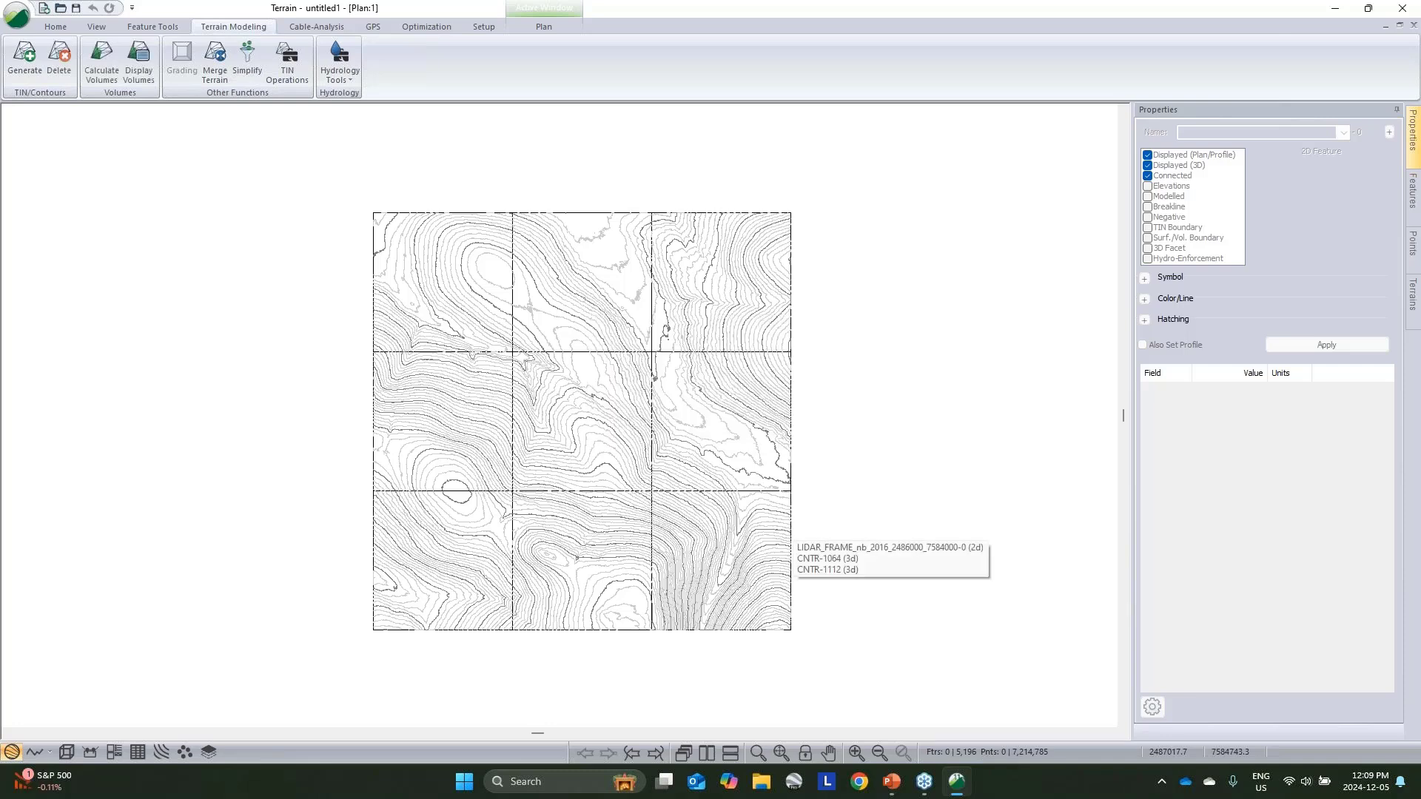
Step: Show the whole terrain surface in a 3D view and orbit around it
left_click(70, 751)
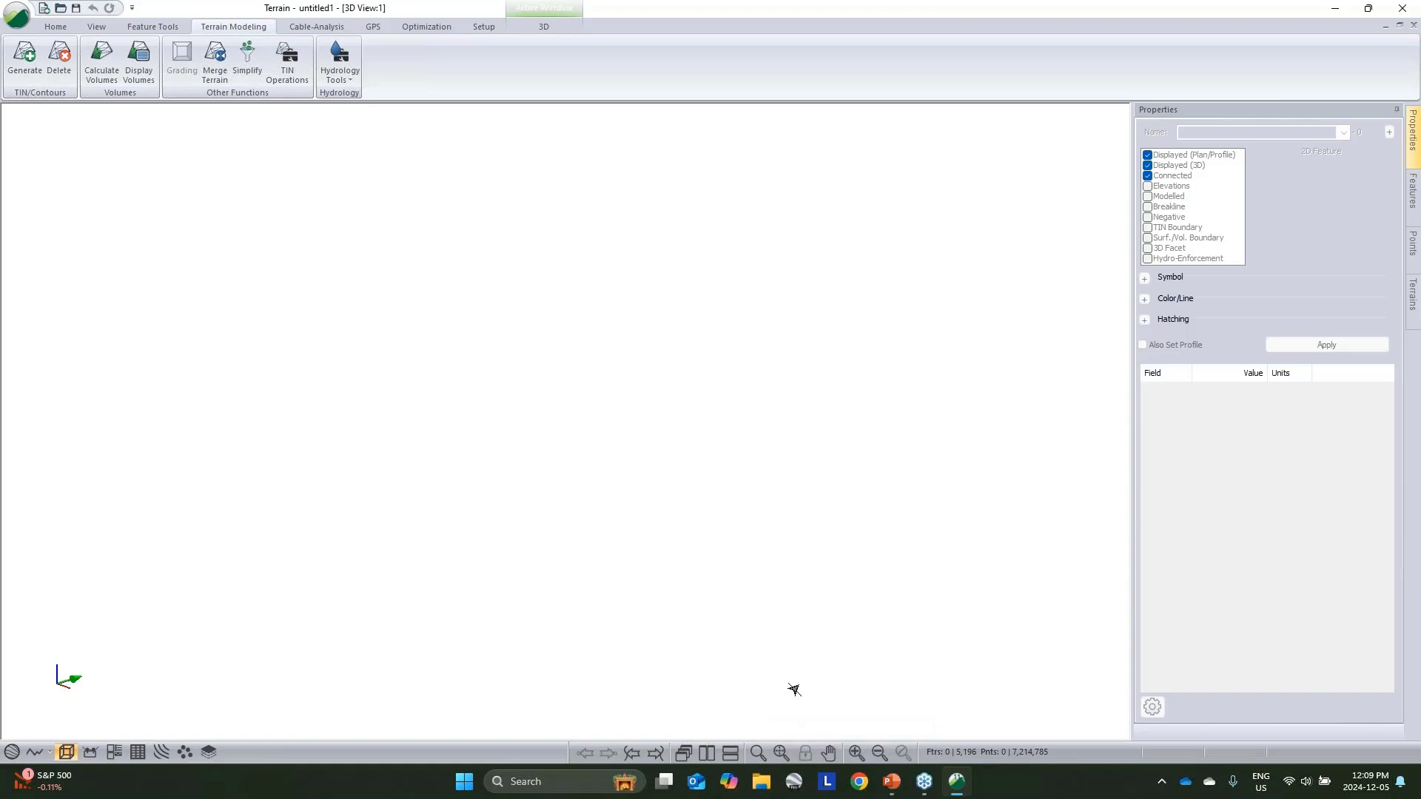
left_click(780, 754)
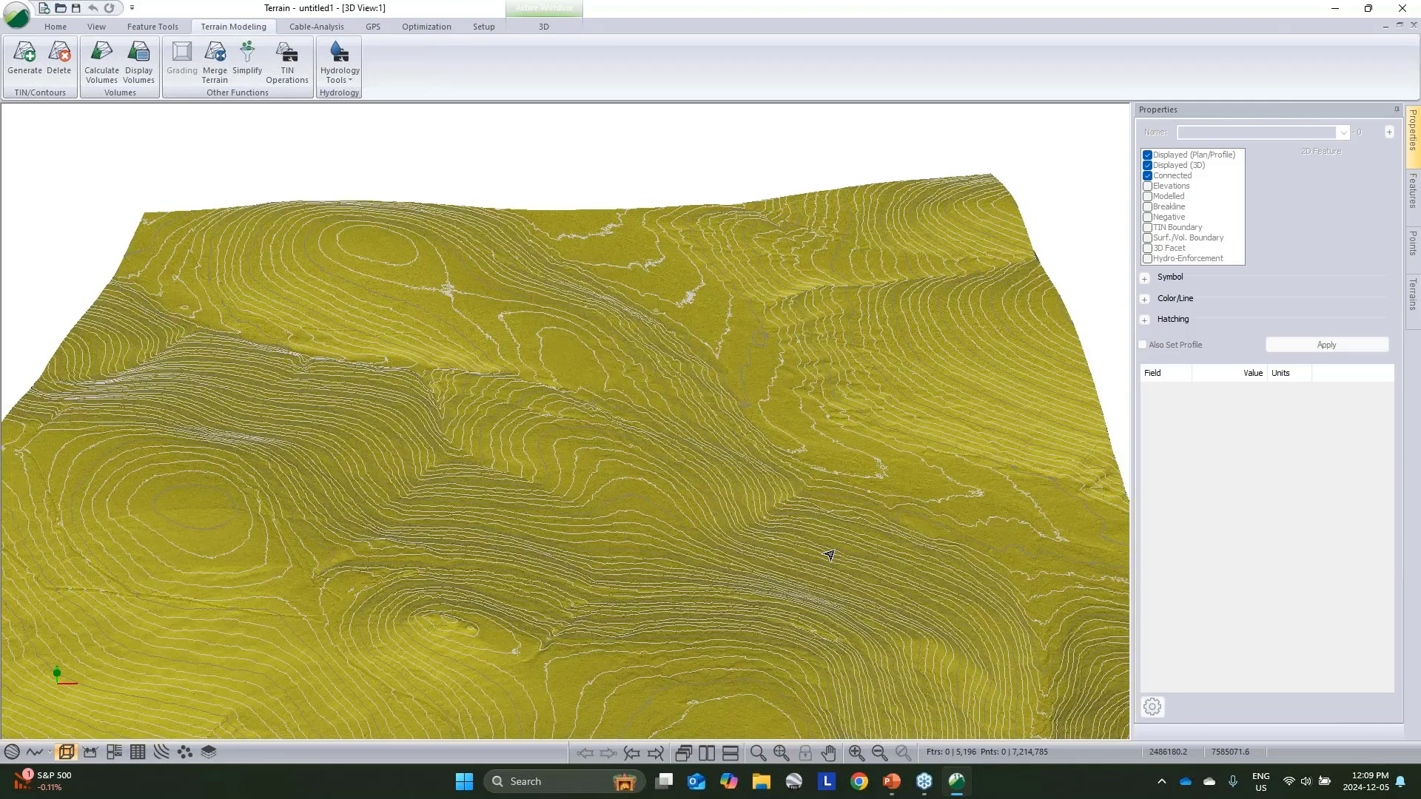
scroll(705, 594, "up", 3)
middle_click_drag(704, 594, 598, 379)
Step: Set the triangle colour in the 3D options to white with an alpha channel of 100
right_click(598, 379)
left_click(681, 495)
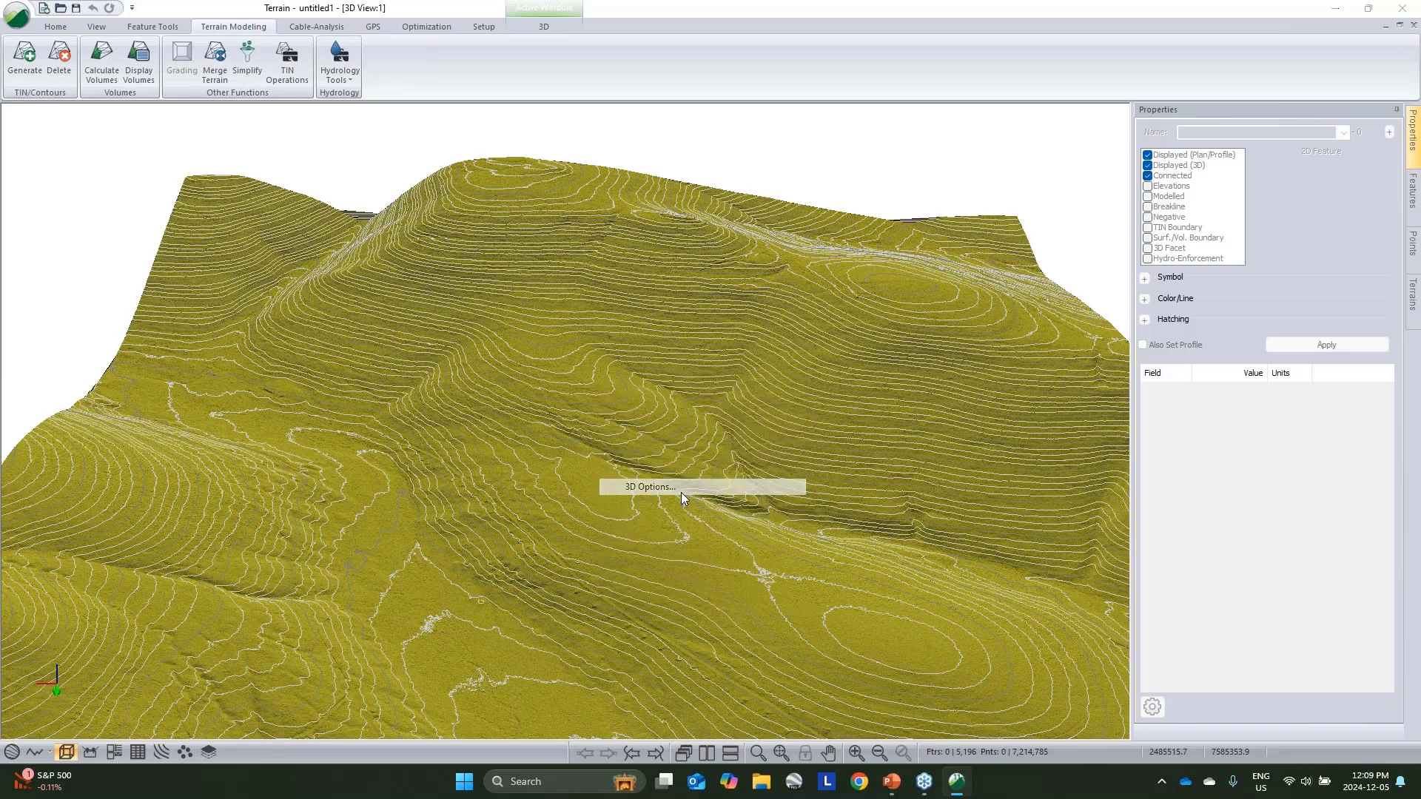
left_click(620, 445)
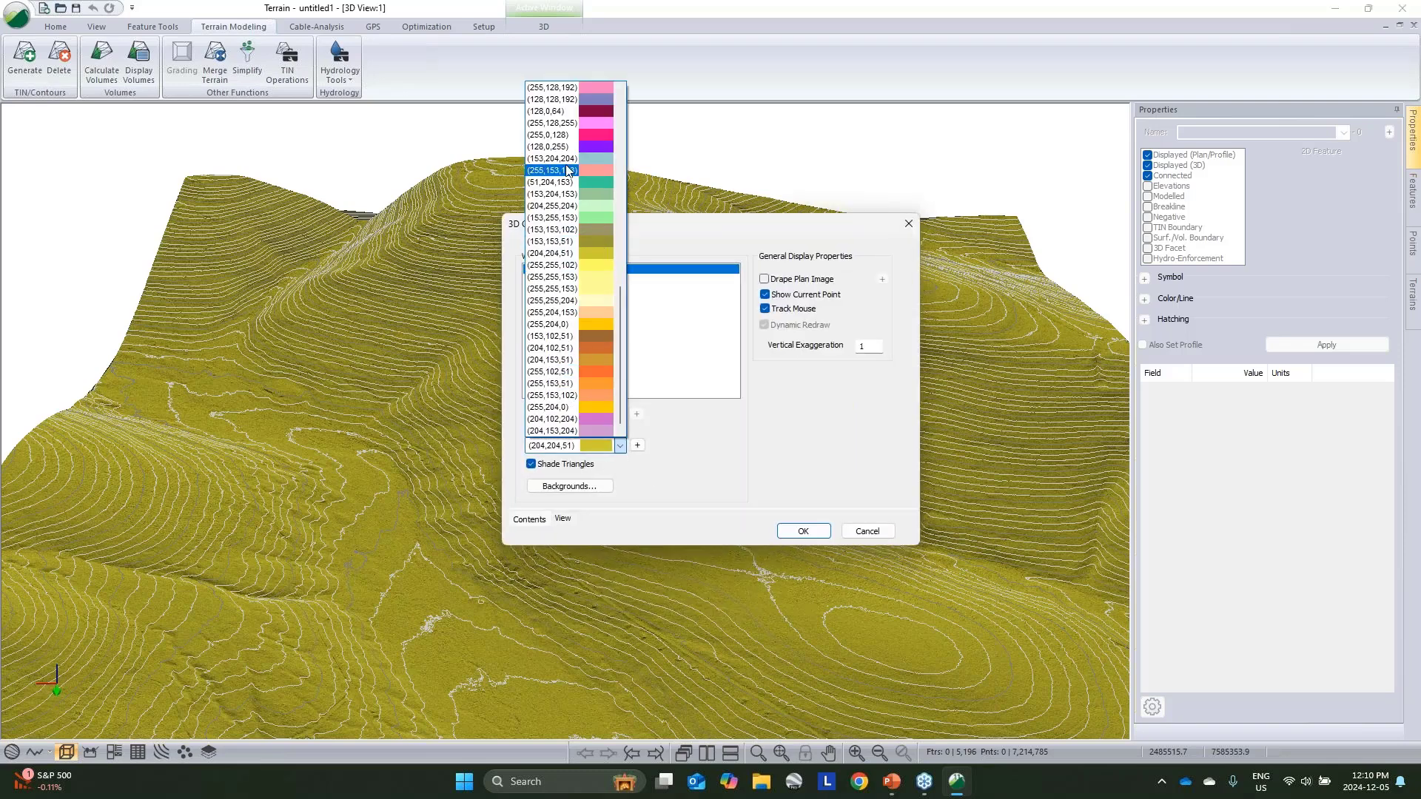
scroll(574, 148, "up", 12)
scroll(574, 148, "up", 2)
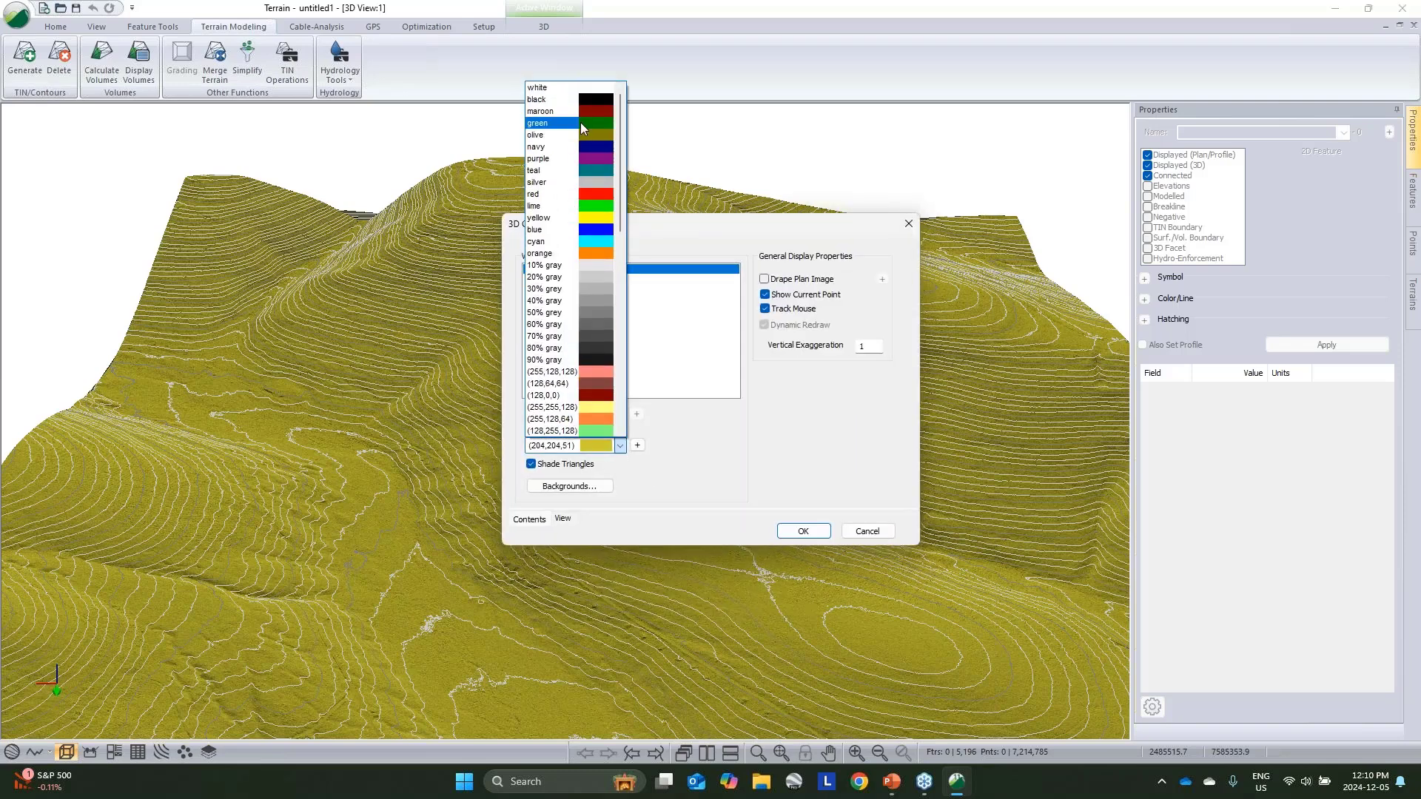
left_click(582, 99)
left_click(637, 444)
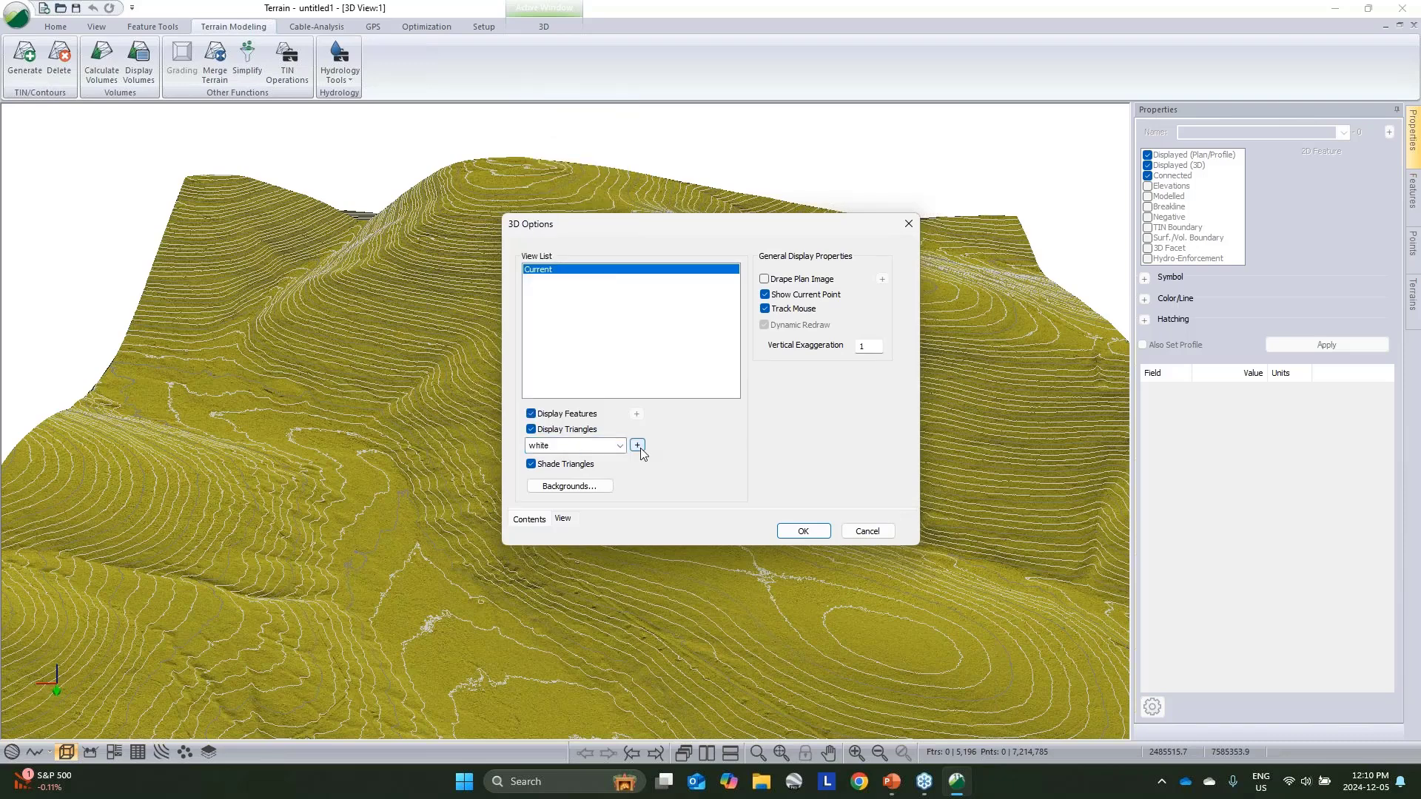
key("ctrl+a")
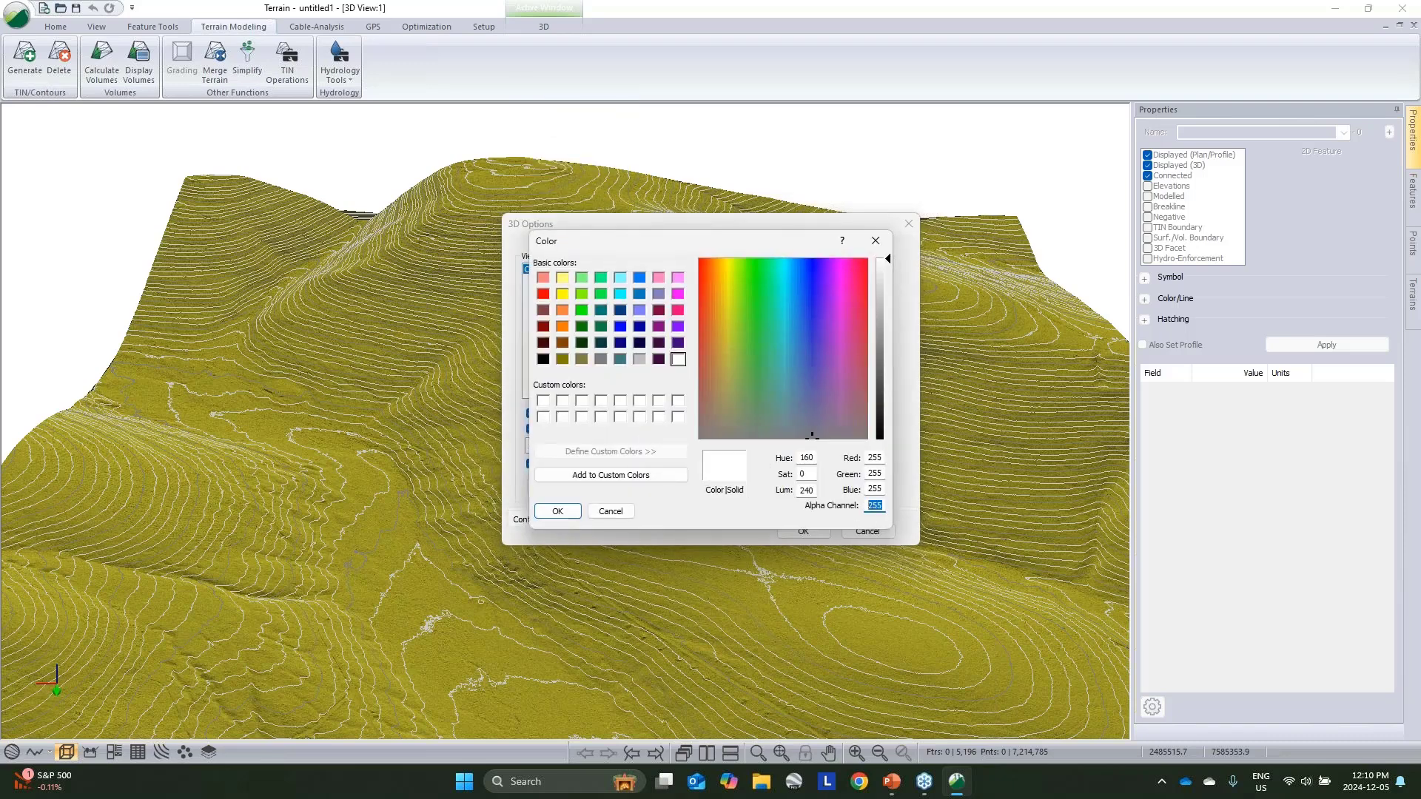
type("100")
key("Return")
left_click(822, 532)
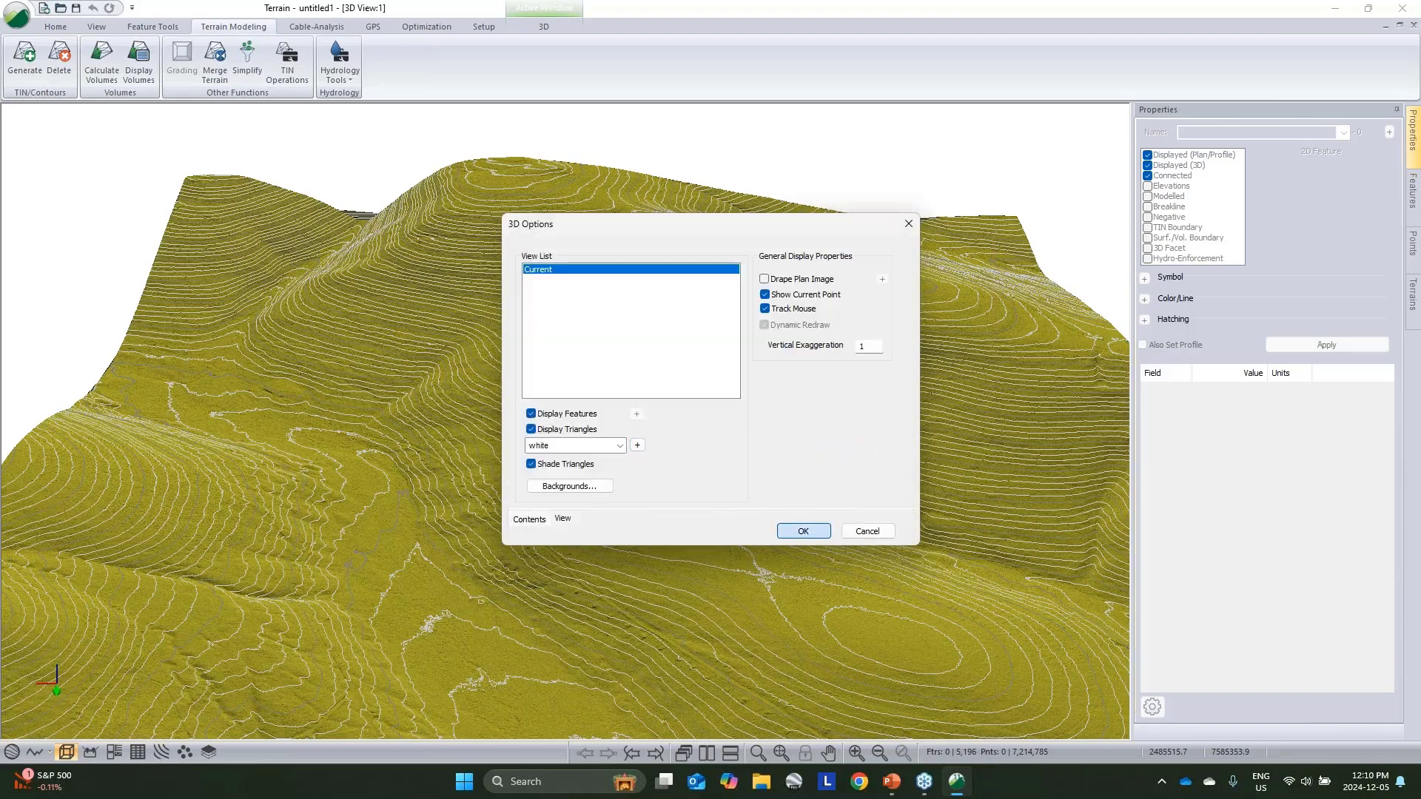
left_click_drag(795, 504, 767, 518)
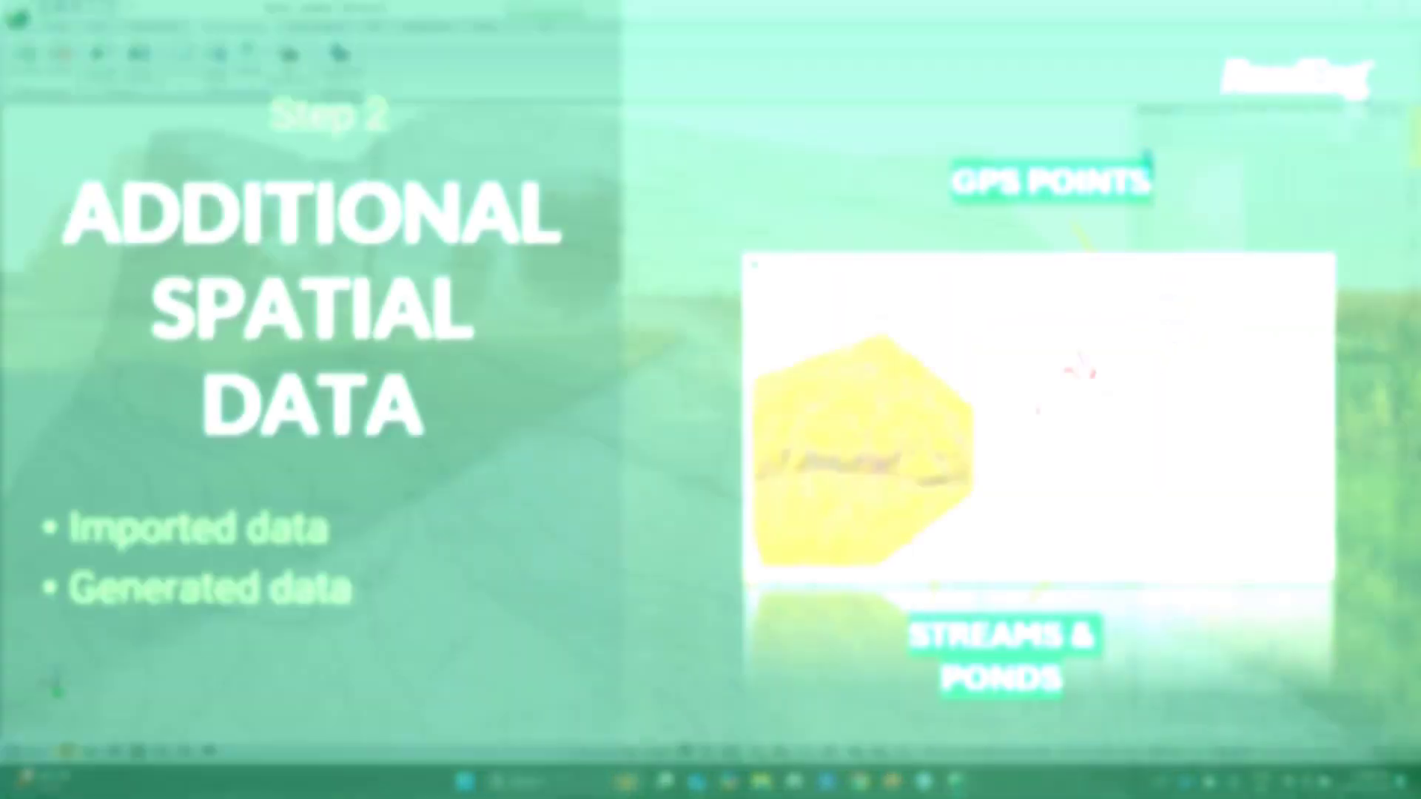
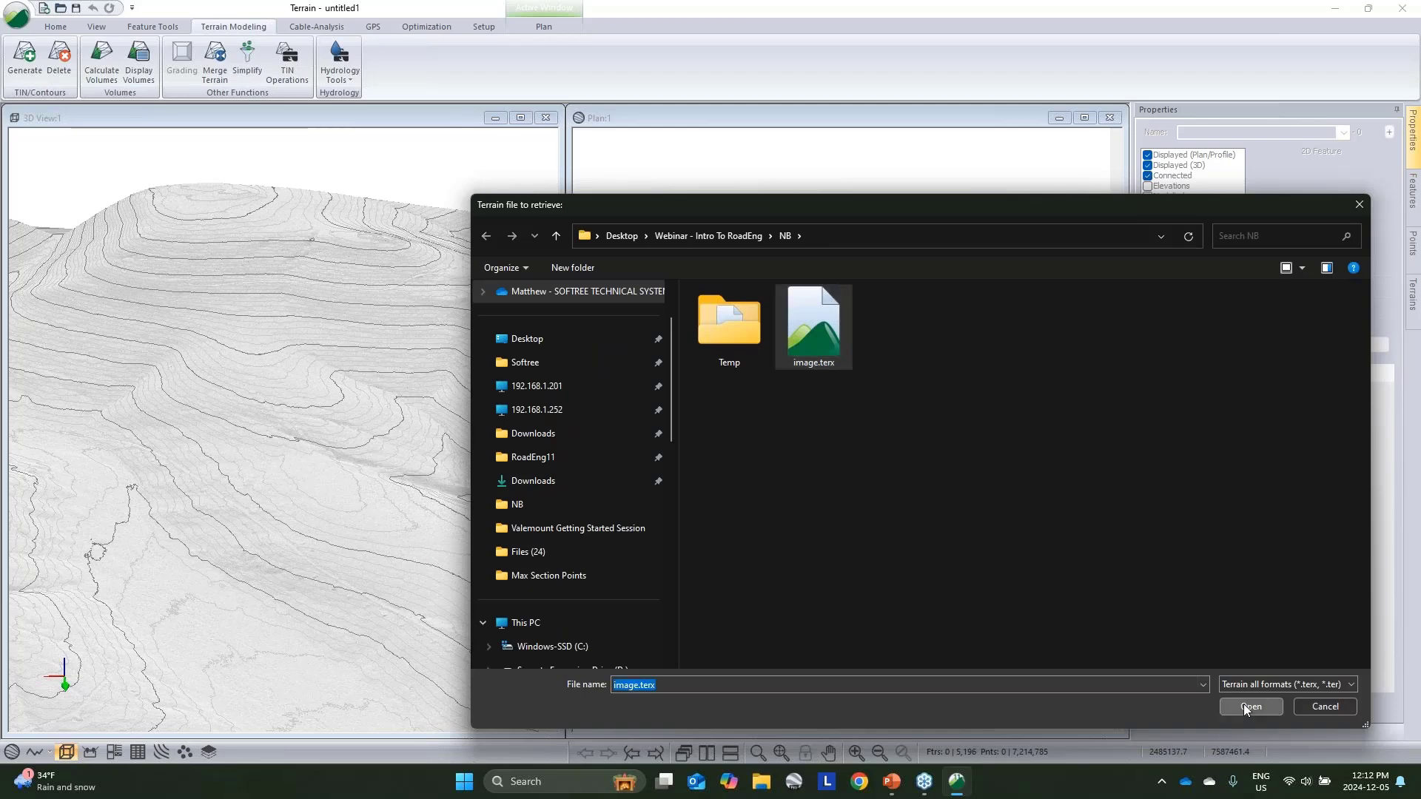
Step: Add image.terx as a background display file in the plan window
left_click(1249, 707)
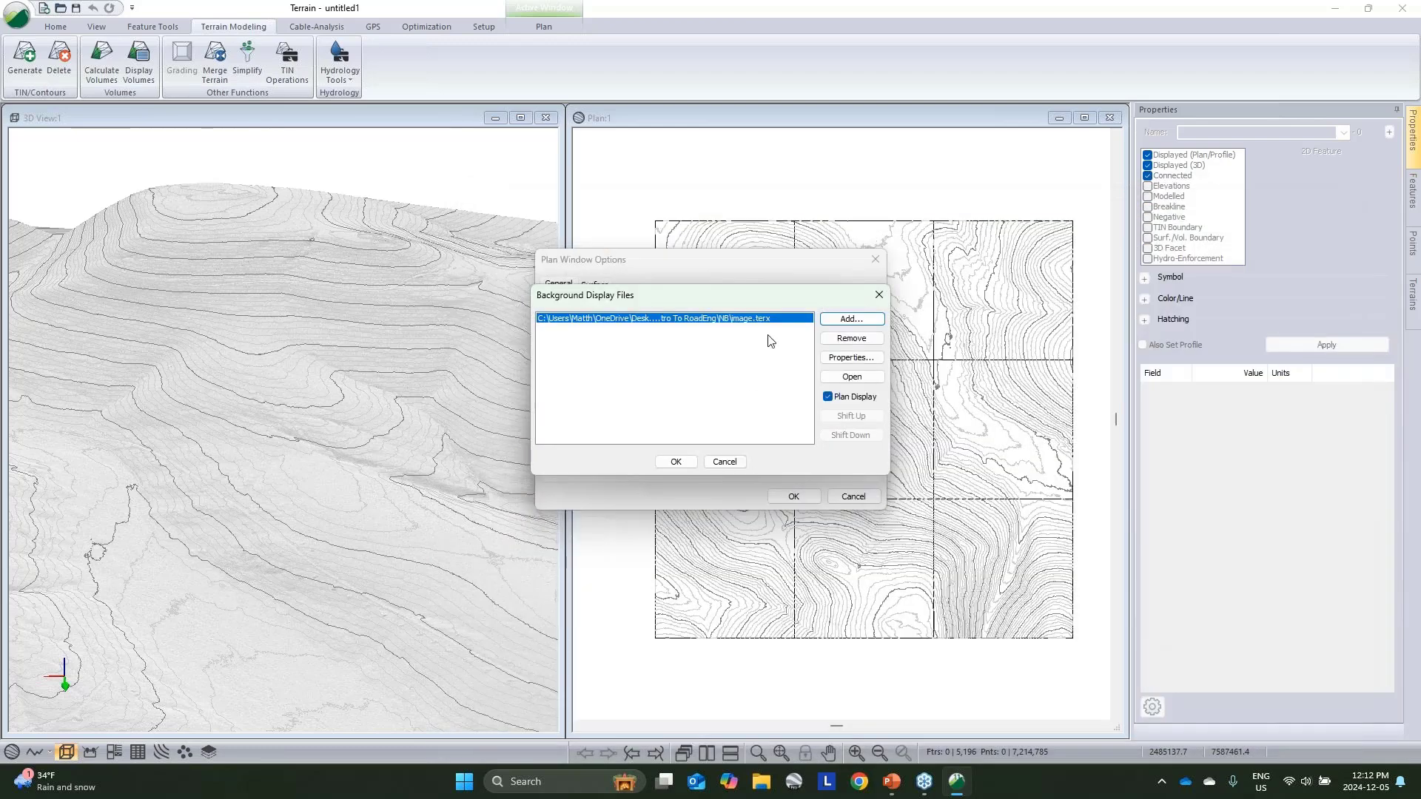
left_click(676, 461)
left_click(790, 494)
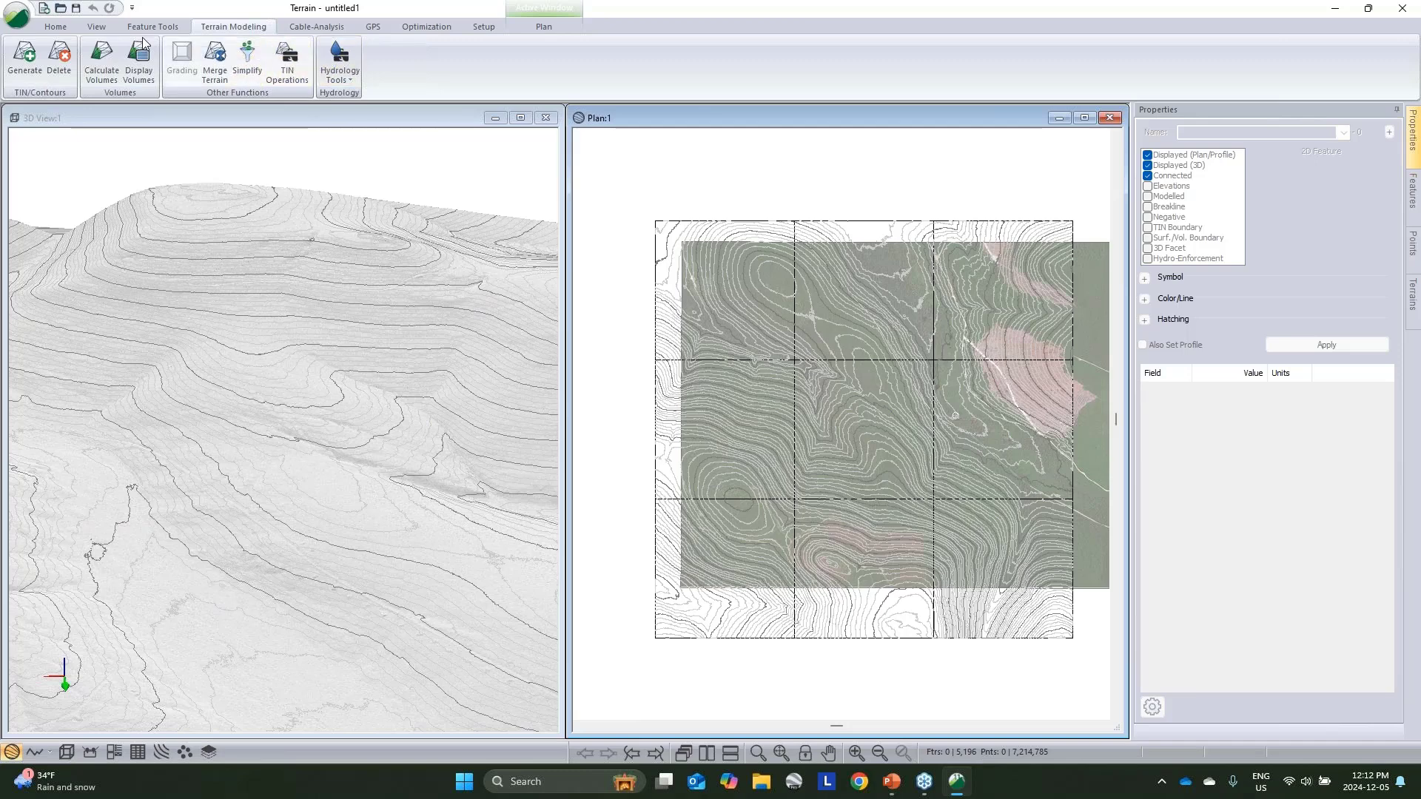
Step: Insert Exported Layers 1.kml, converting from Latitude / Longitude (World Geodetic System 1984) to the current NAD83(CSRS) / New Brunswick projection
left_click(55, 27)
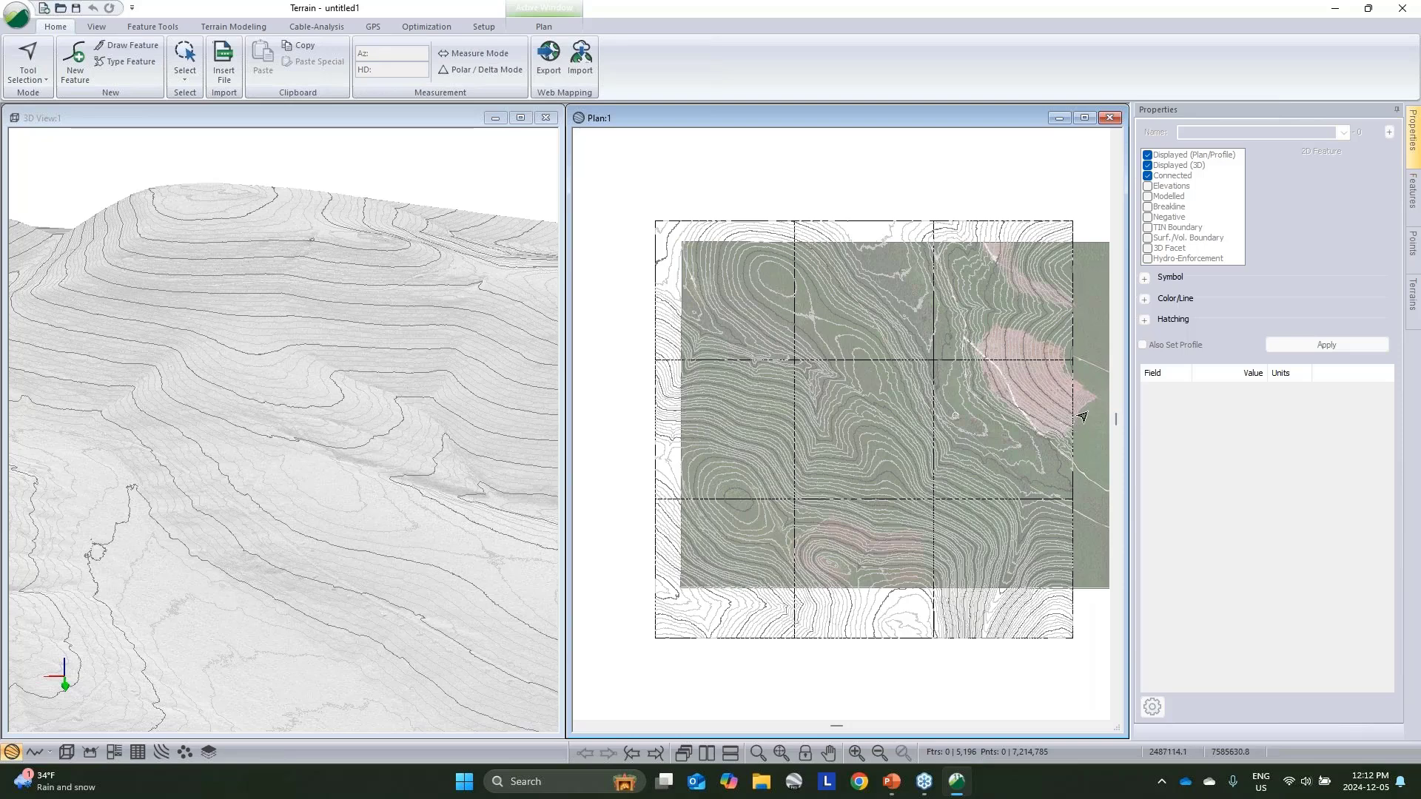
mouse_move(900, 402)
left_click(223, 72)
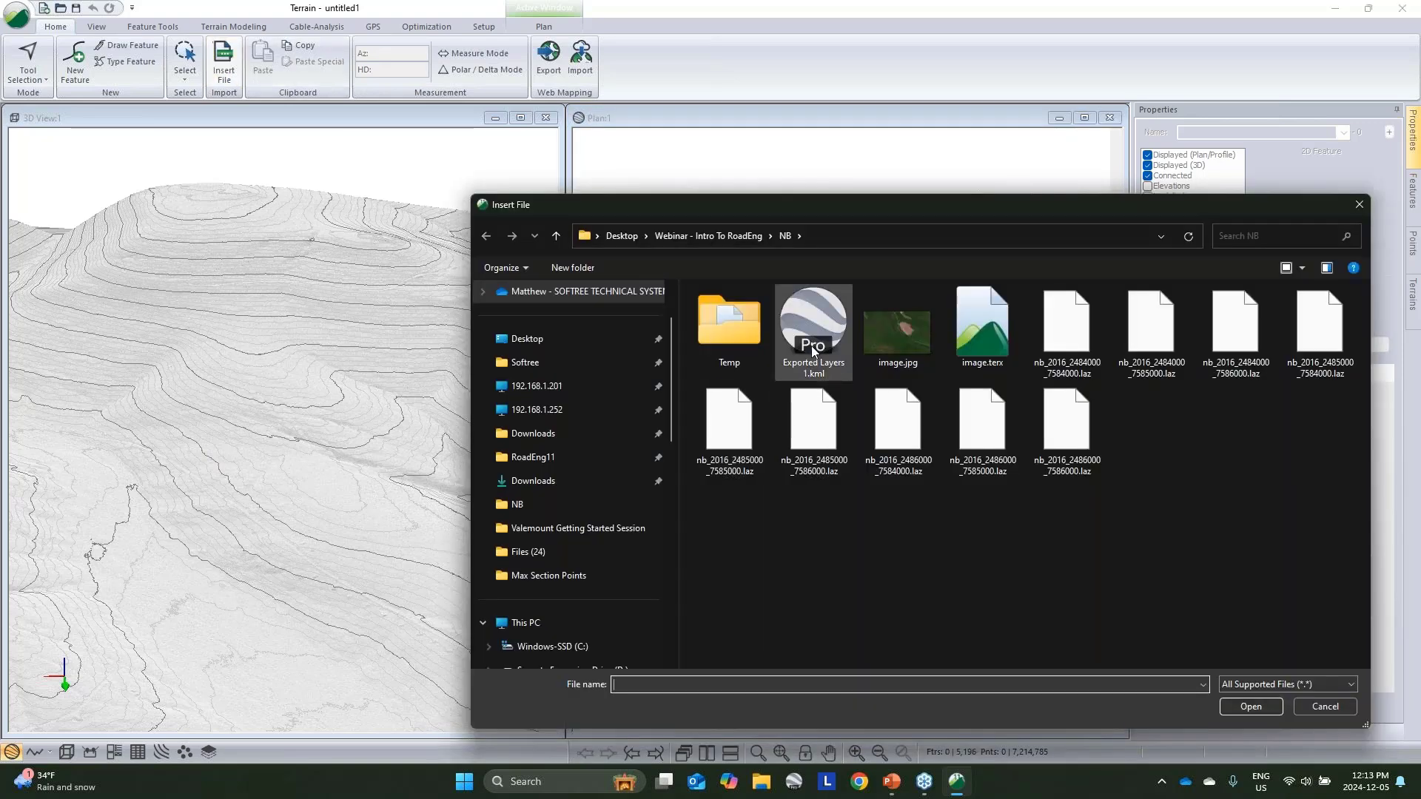
left_click(815, 349)
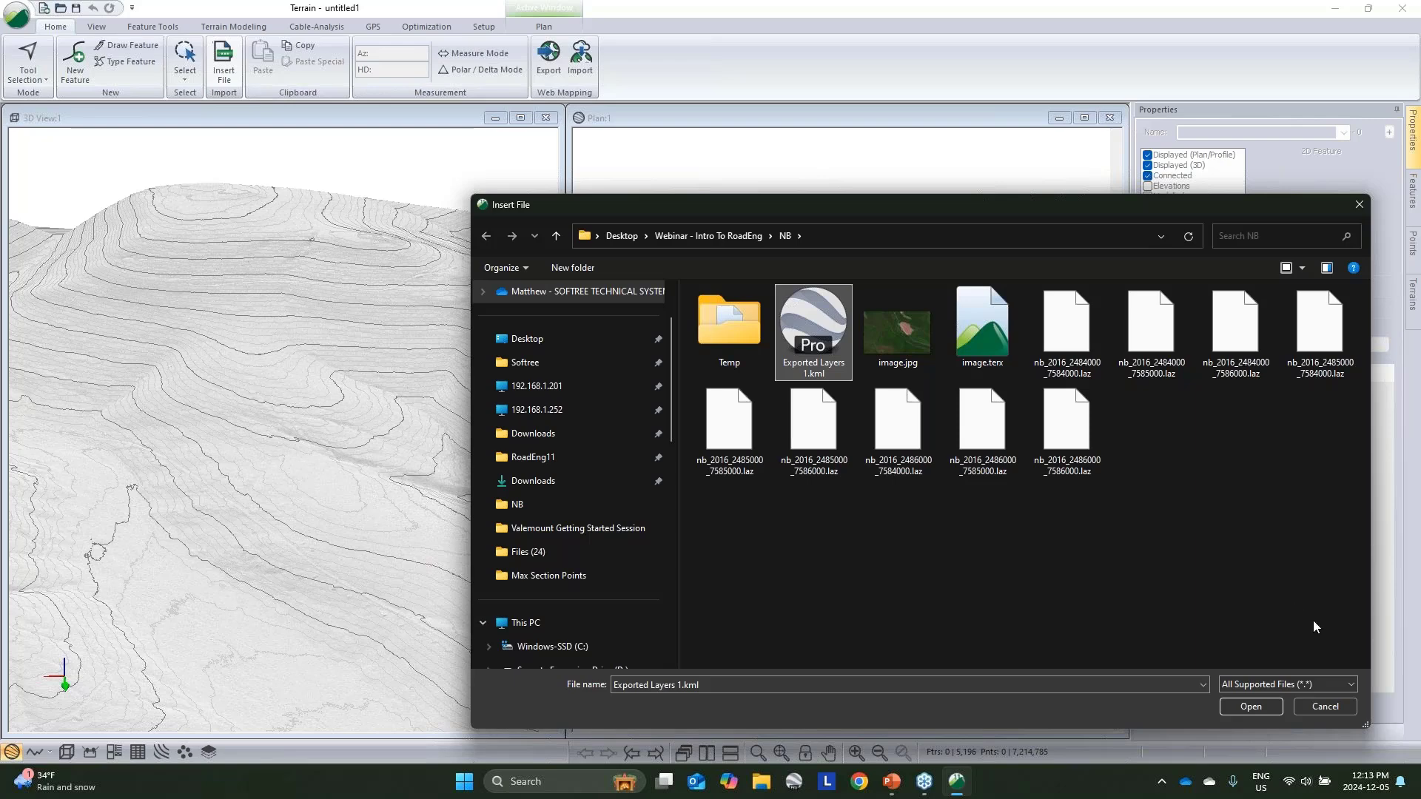
left_click(1298, 684)
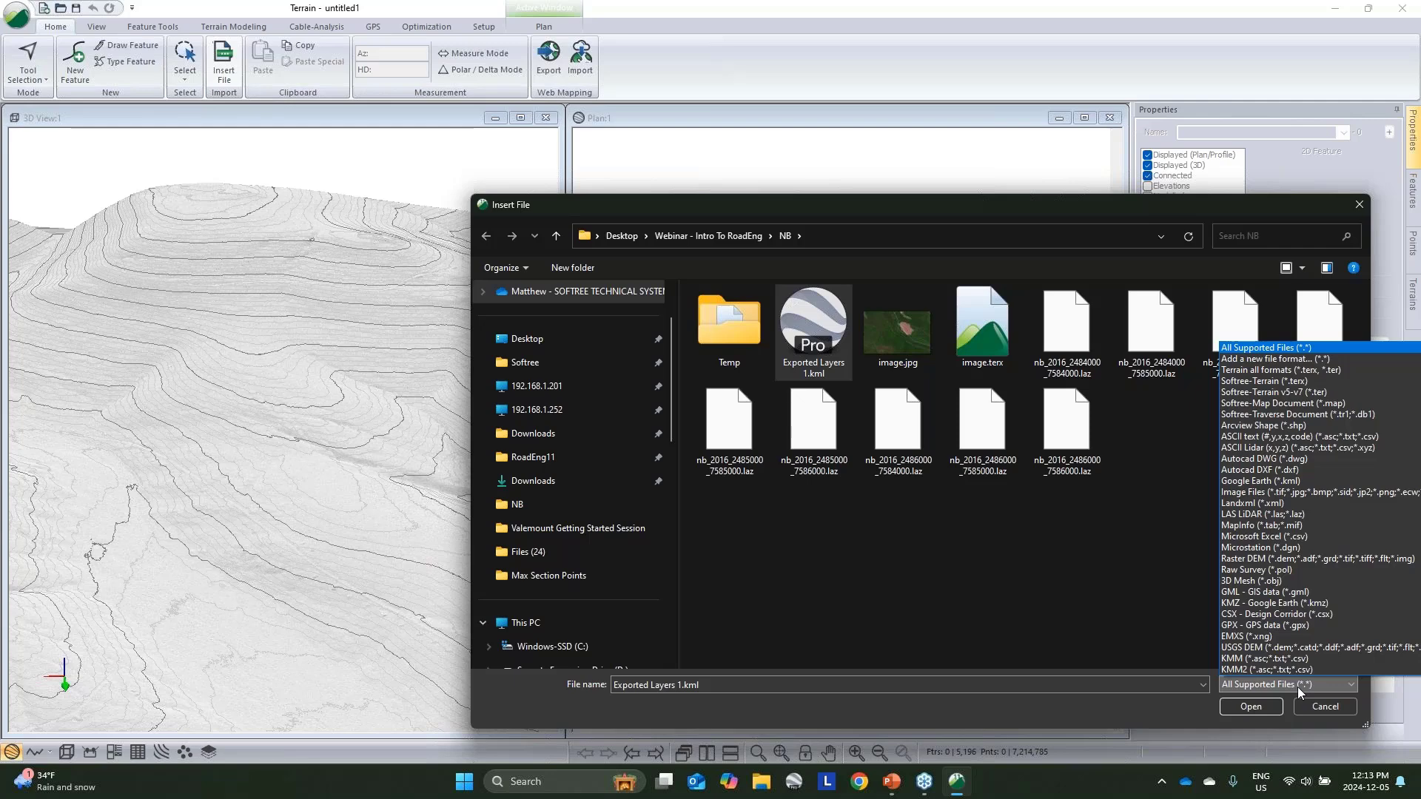
left_click(1174, 596)
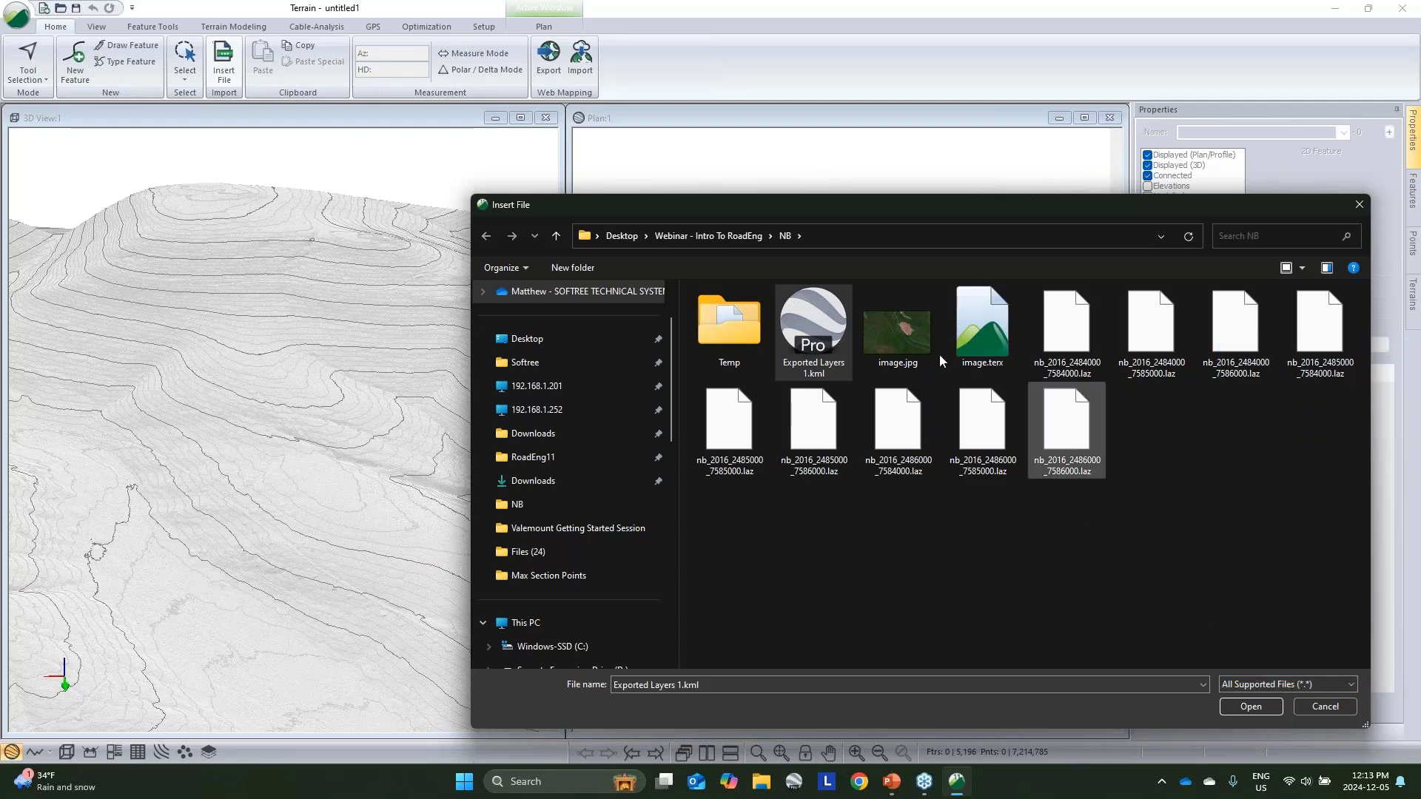
left_click(1258, 708)
left_click(855, 550)
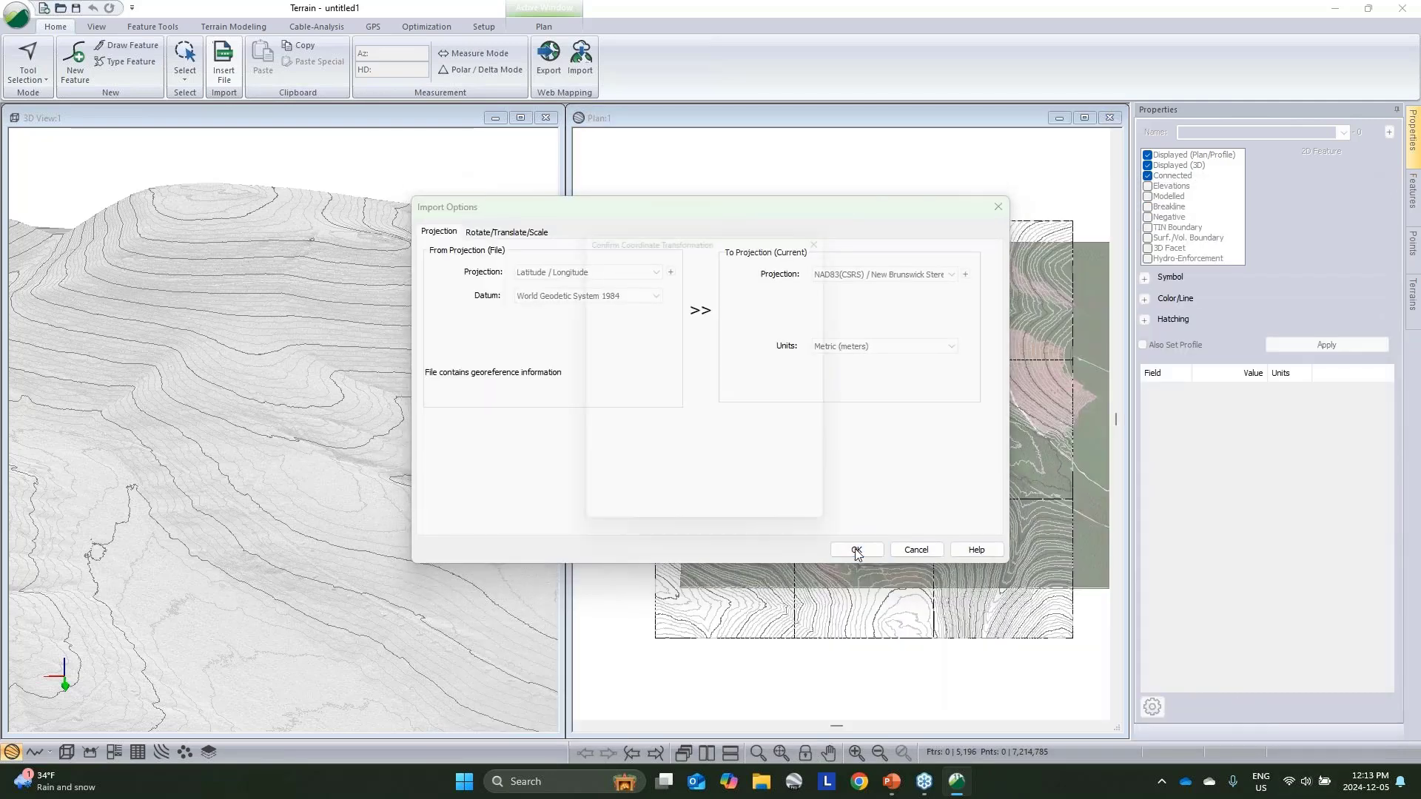
left_click(636, 421)
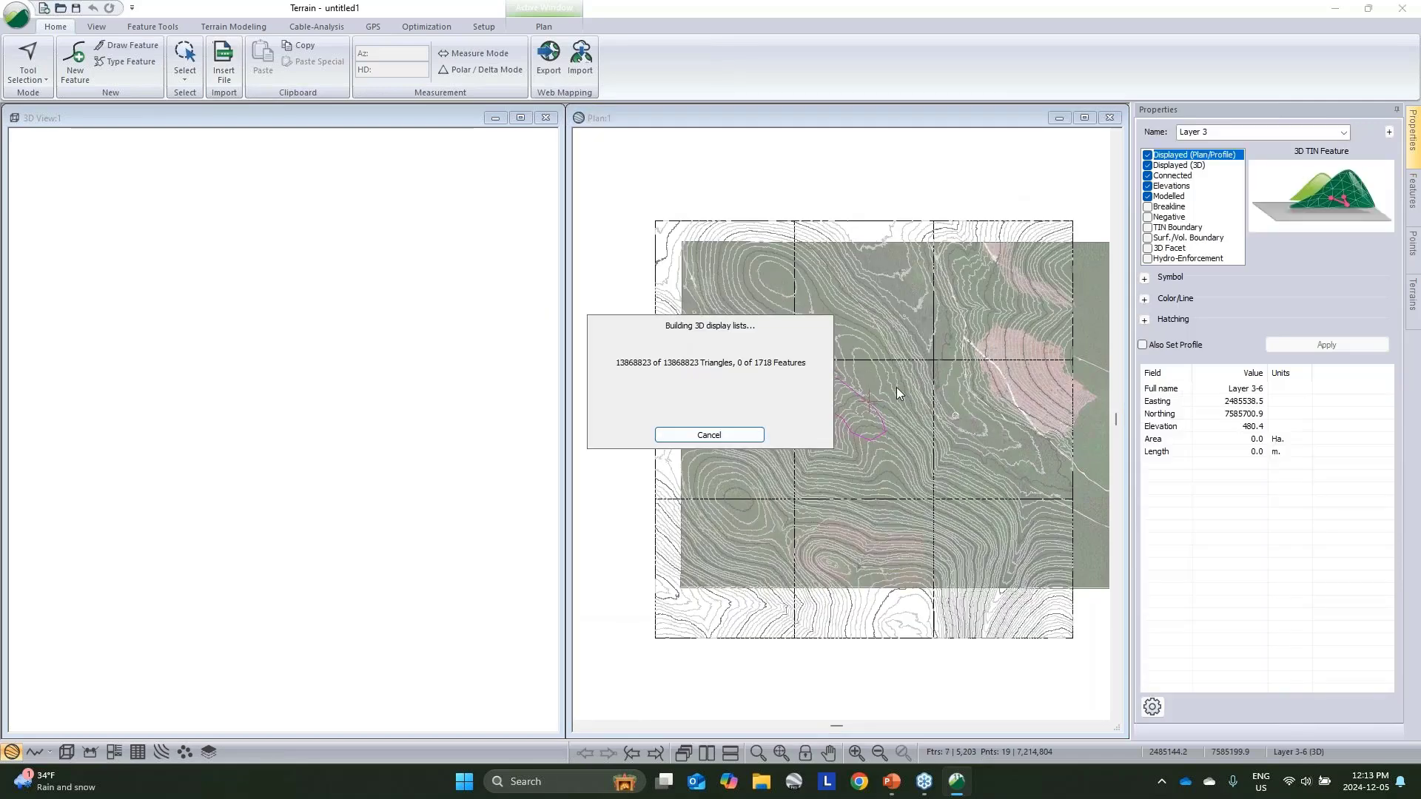
Step: Turn off elevations for the imported Layer 3 features and choose a Circle Filled (Large) symbol and purple line colour
left_click(1144, 279)
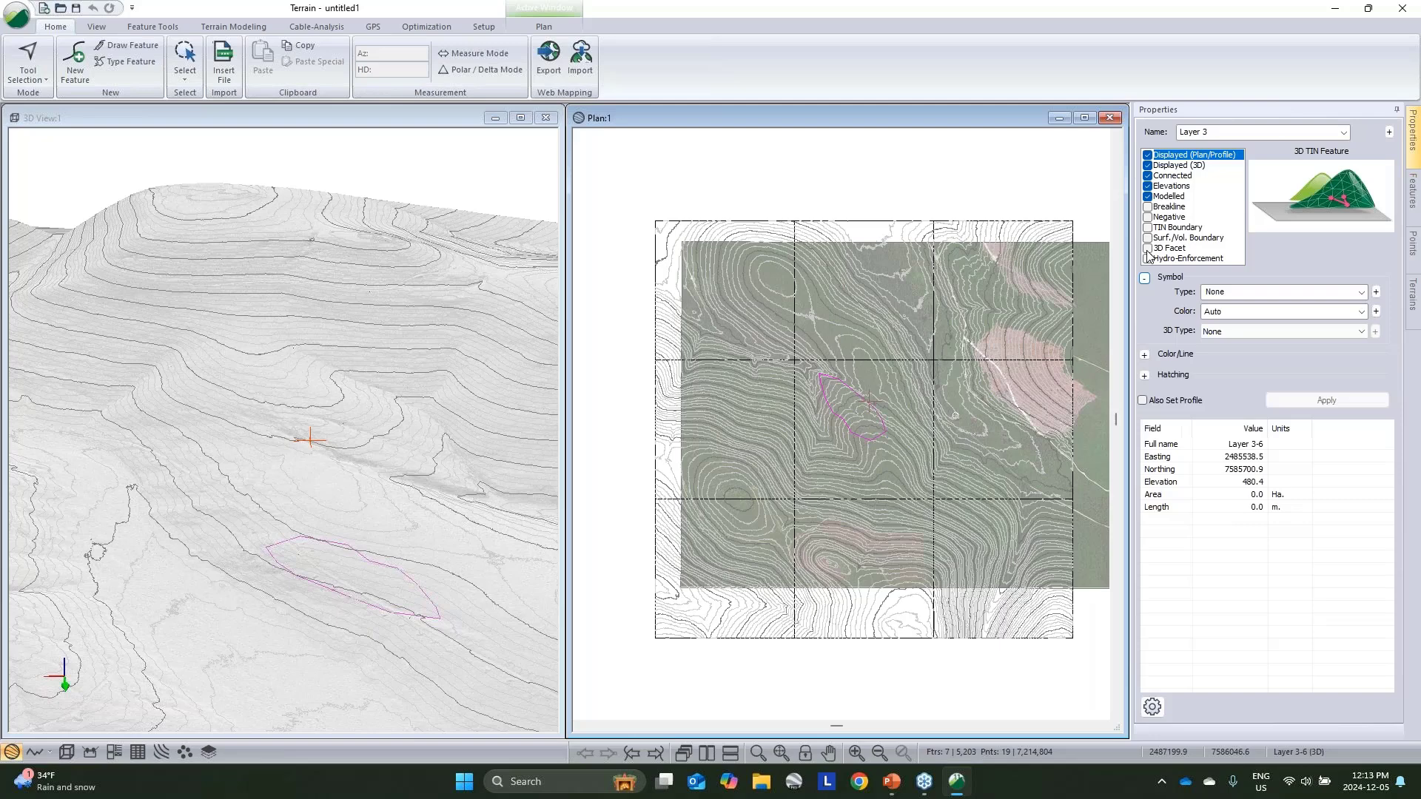
left_click(1148, 187)
left_click(1237, 293)
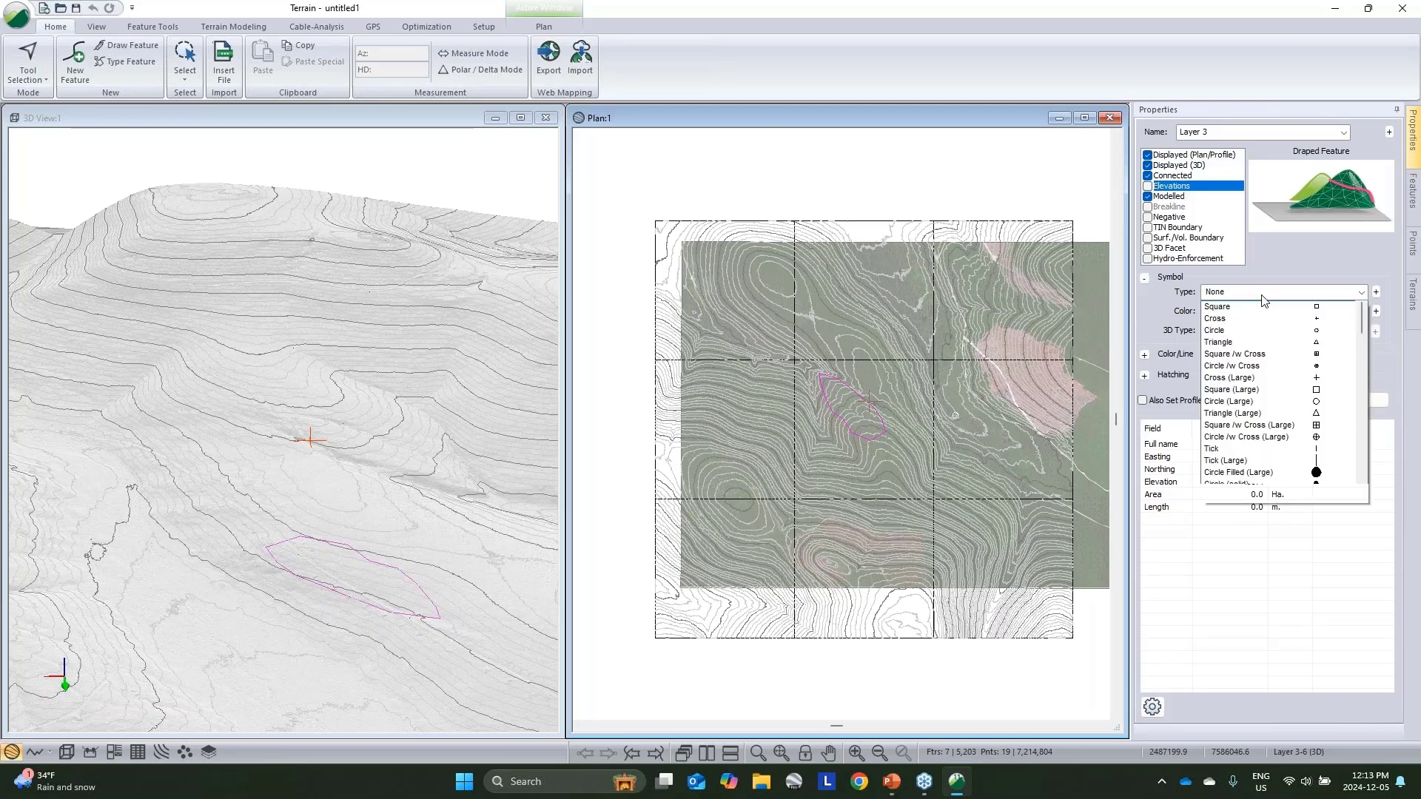
left_click(1288, 486)
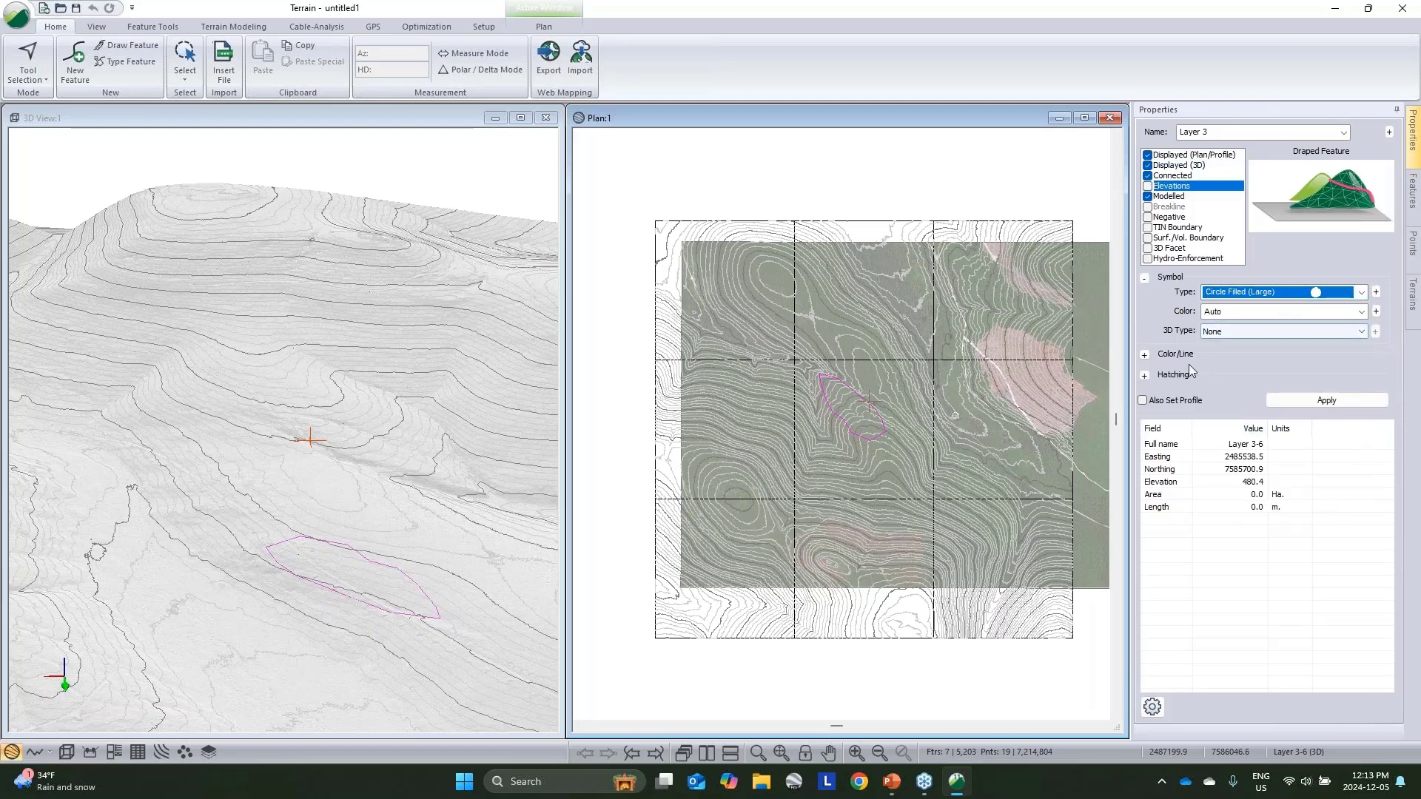
left_click(1153, 355)
left_click(1268, 389)
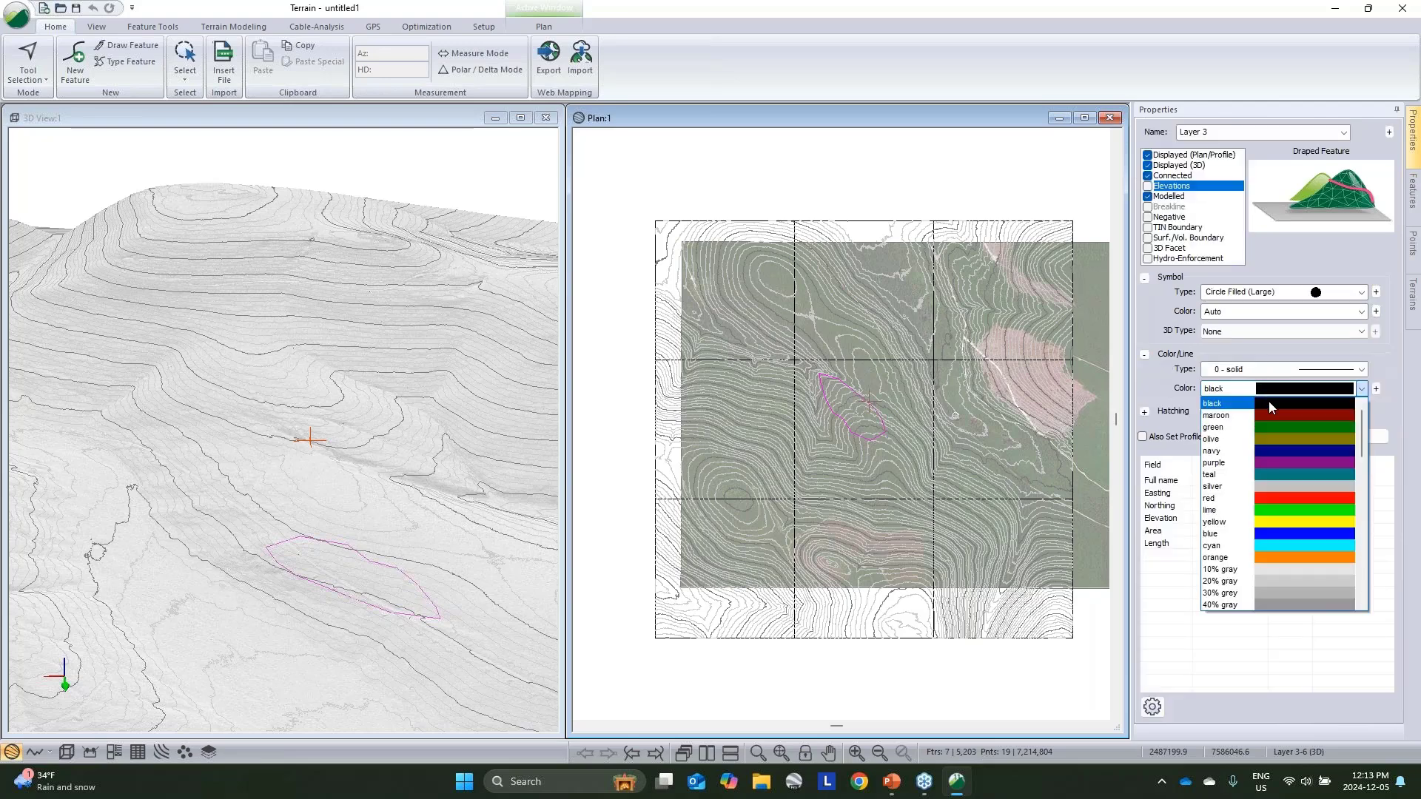
left_click(1276, 461)
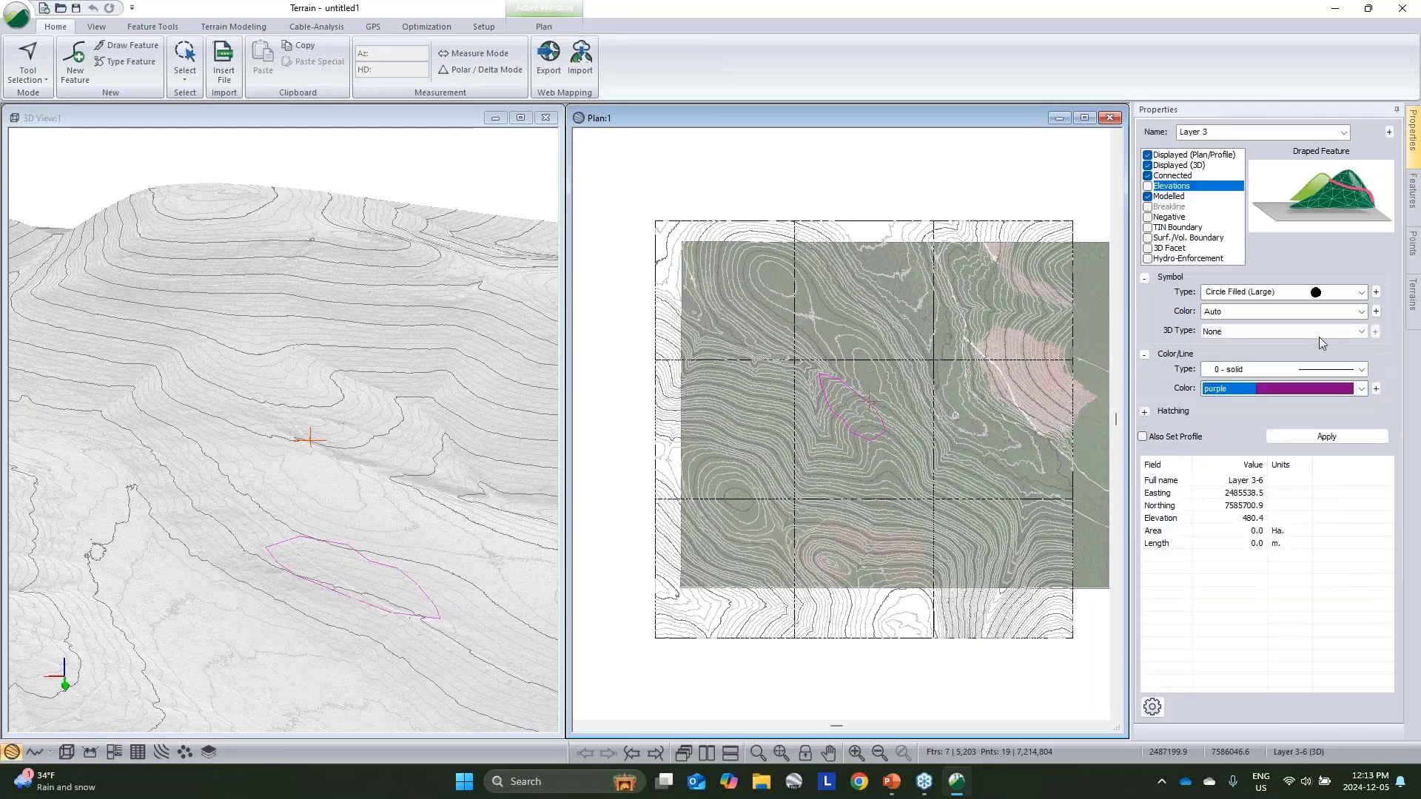
Step: Set the Layer 3 features' 3D symbol to Sphere with a scale factor of 10, apply the properties and clear the selection
left_click(1318, 334)
left_click(1258, 374)
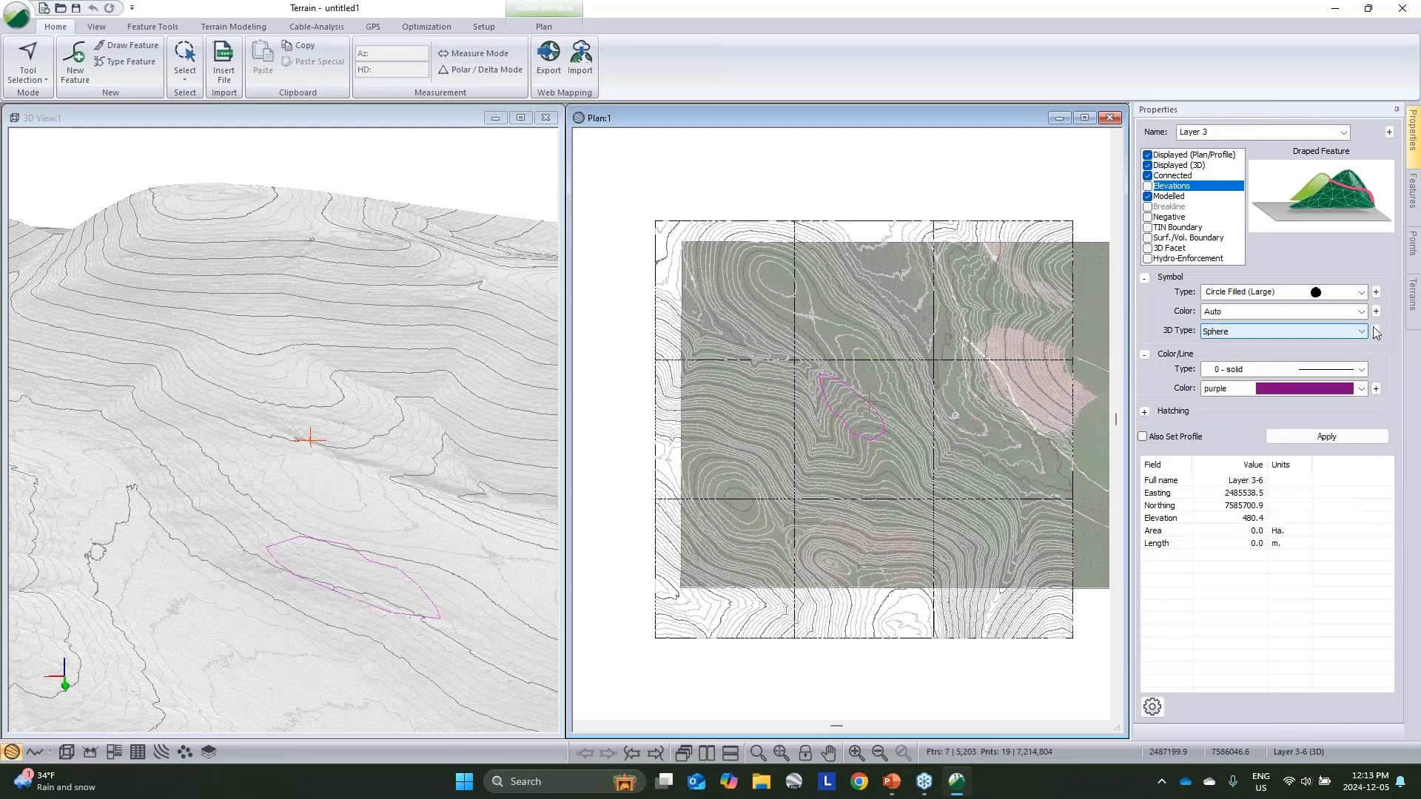
left_click(1376, 331)
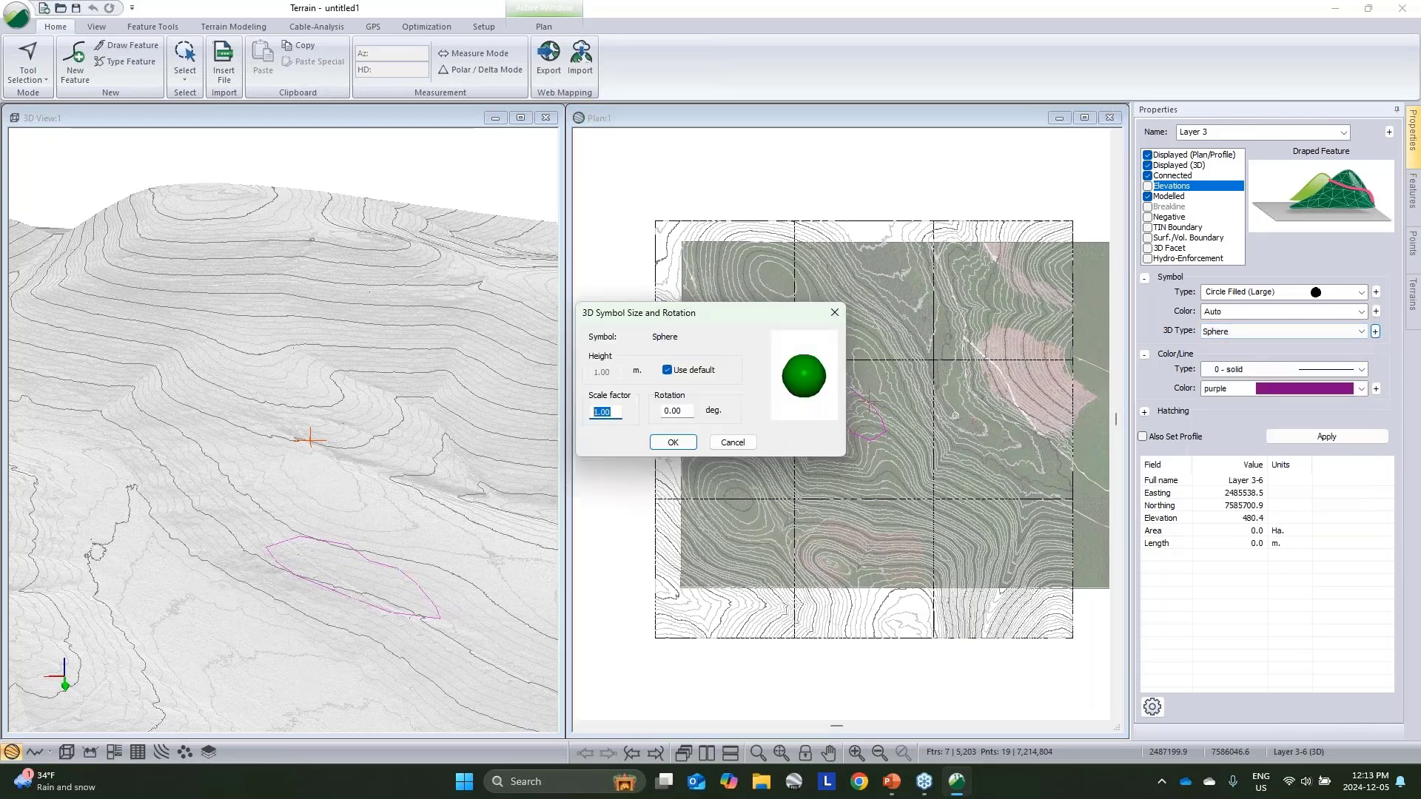
type("10")
left_click(673, 441)
left_click(1360, 440)
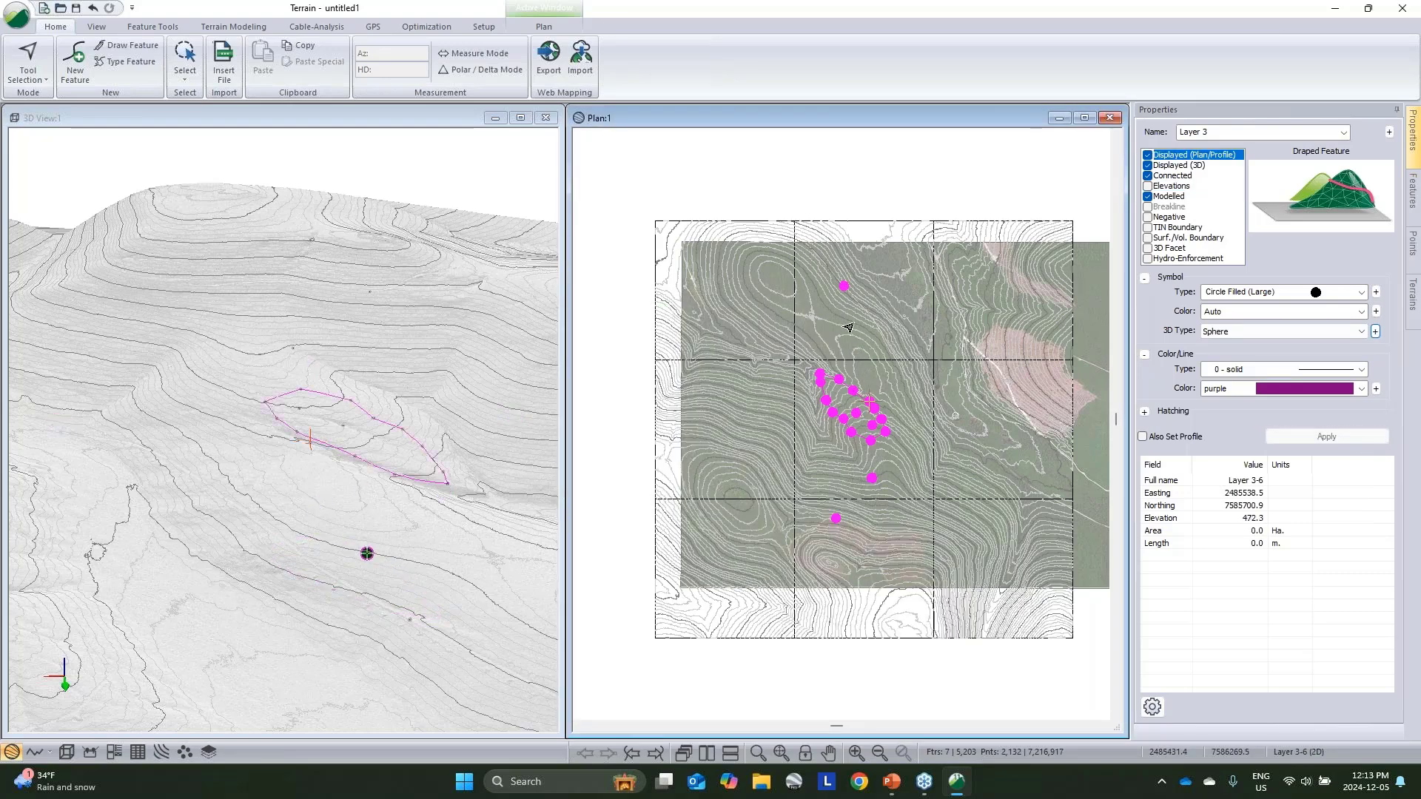
left_click(900, 198)
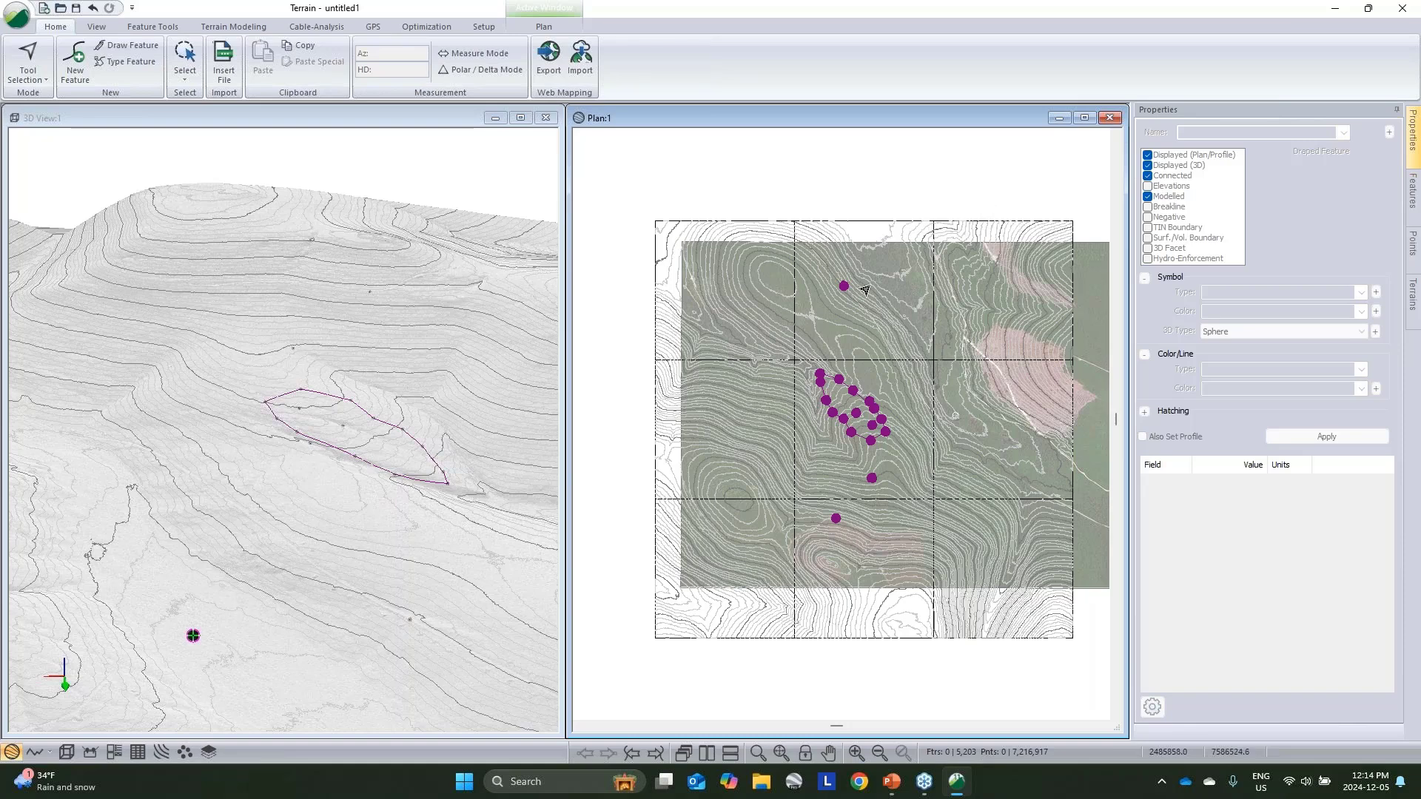
Step: Set the plan window scale to 2000 and enable the User defined 1 label for display
scroll(855, 320, "up", 5)
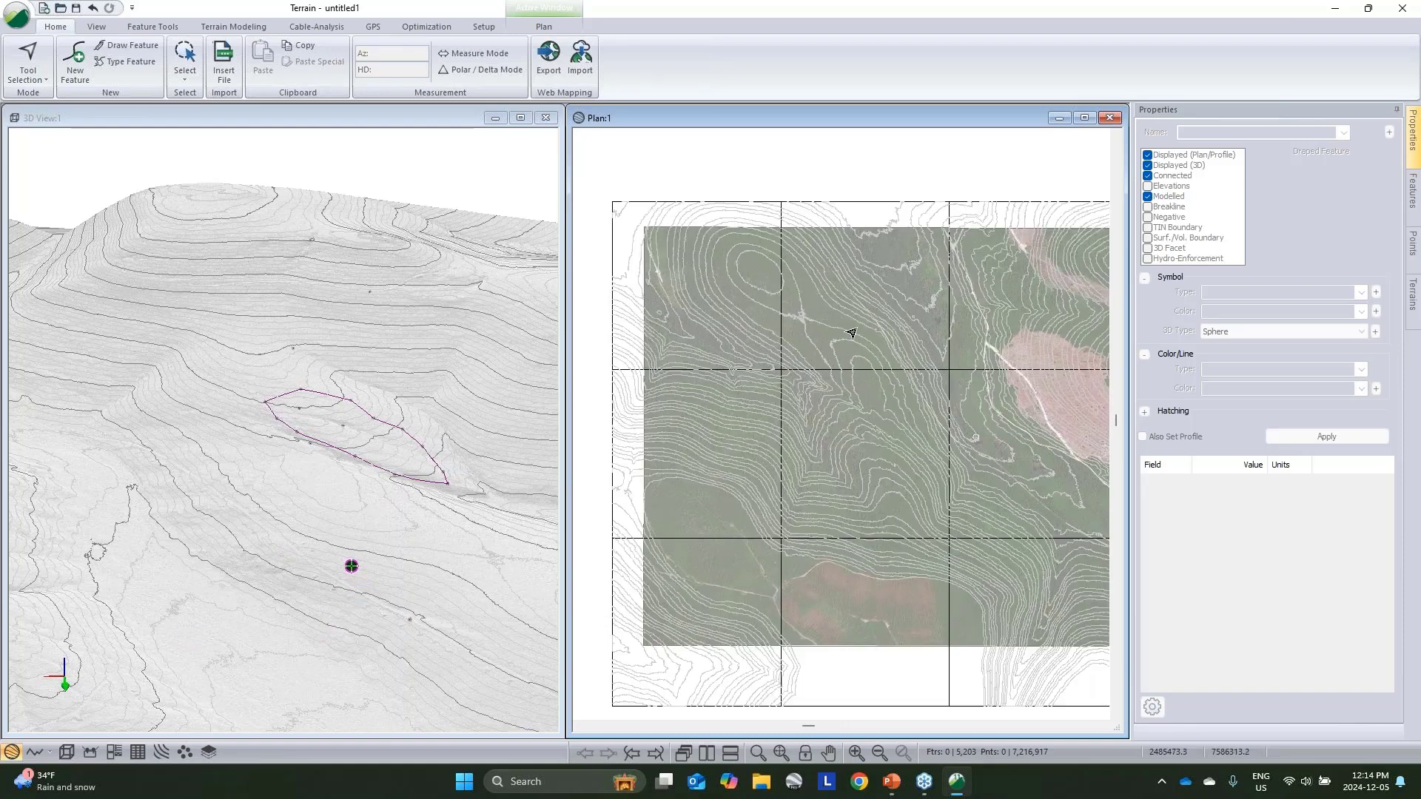
right_click(862, 327)
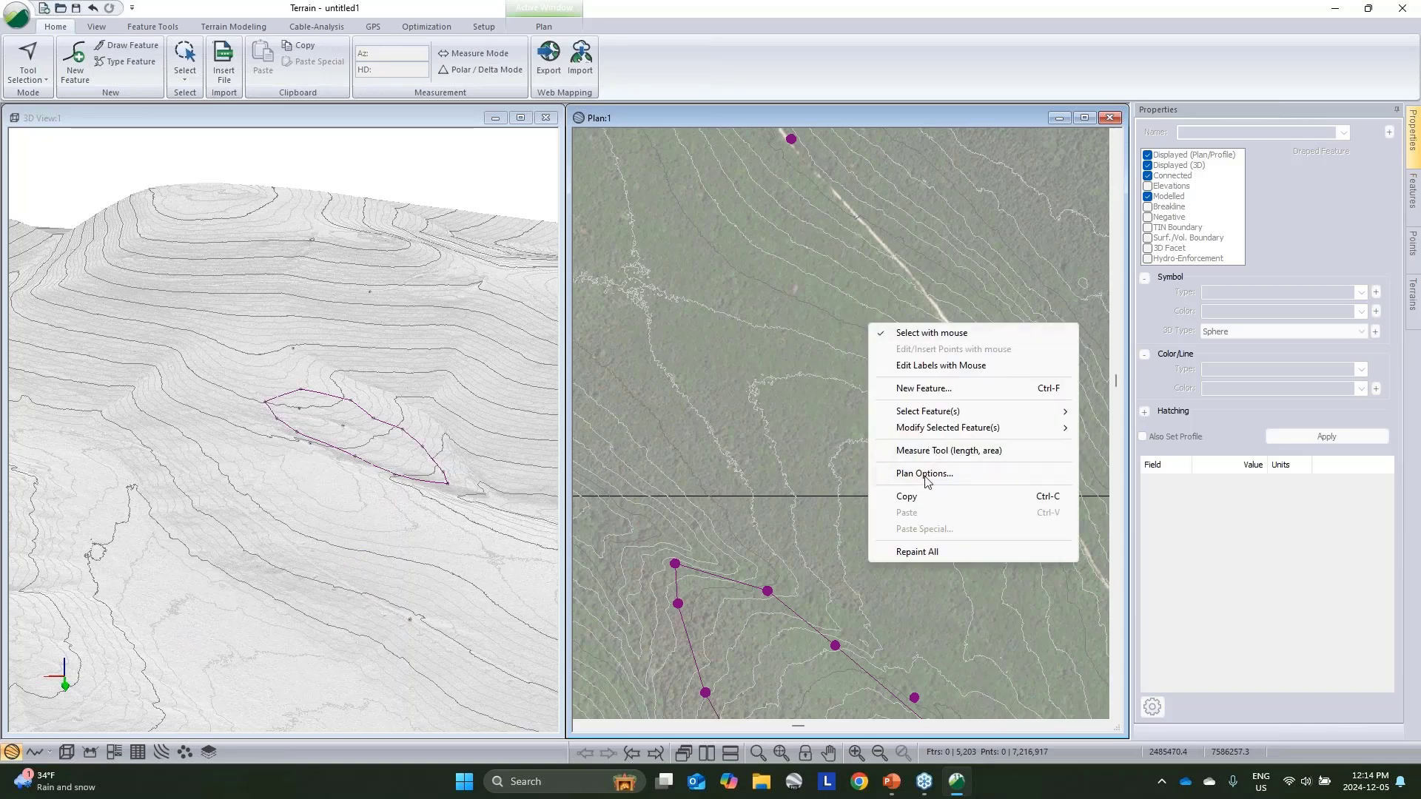
left_click(927, 478)
type("2000")
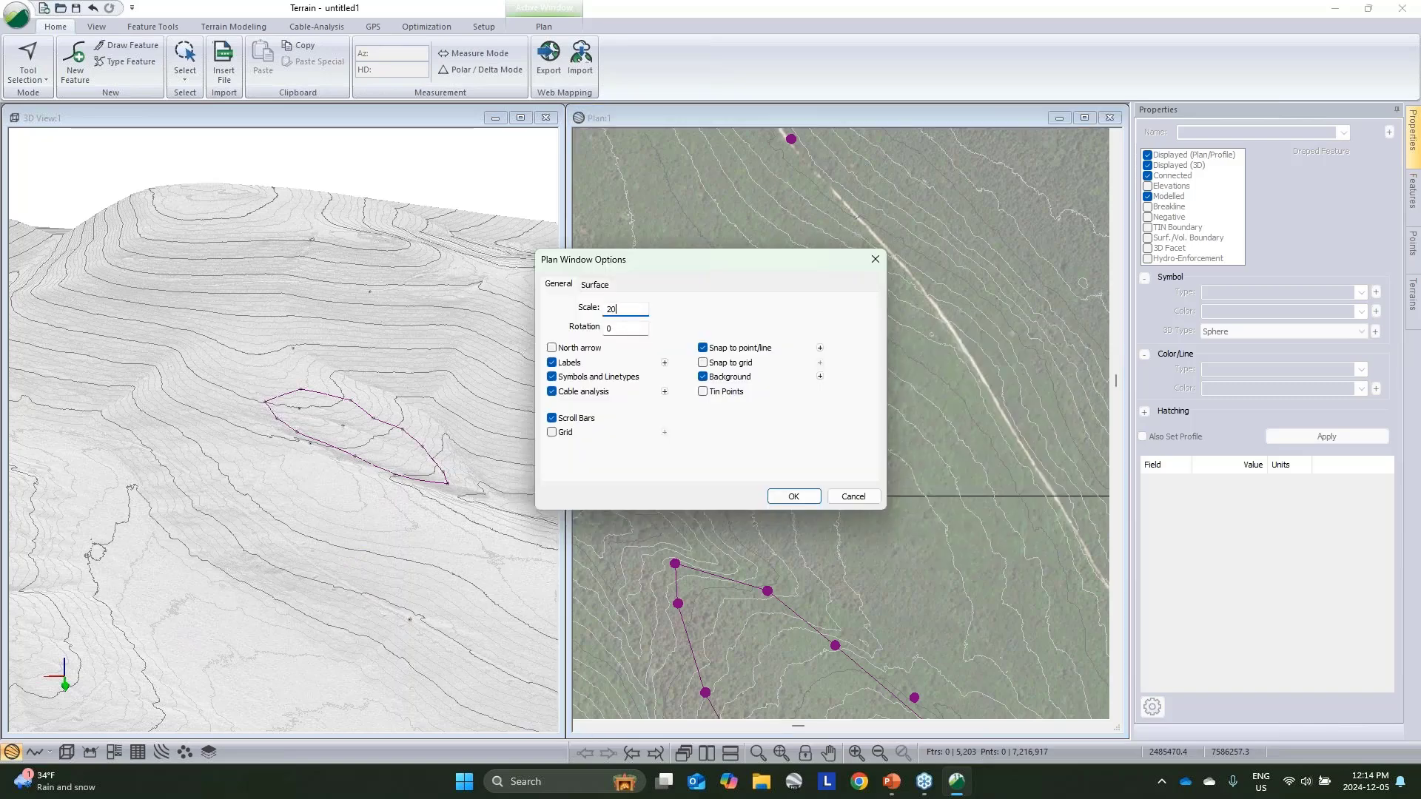
left_click(664, 363)
scroll(538, 362, "down", 5)
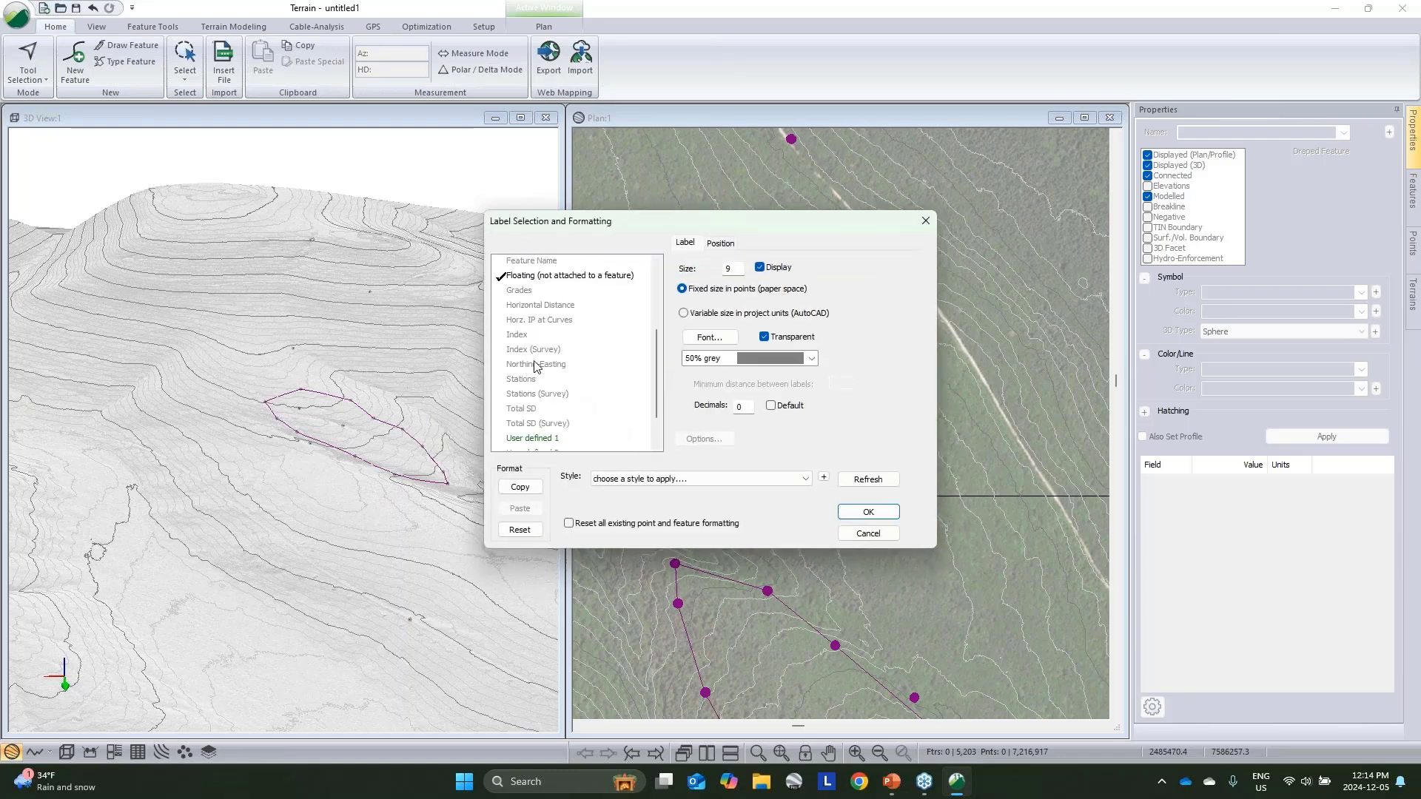
left_click(533, 438)
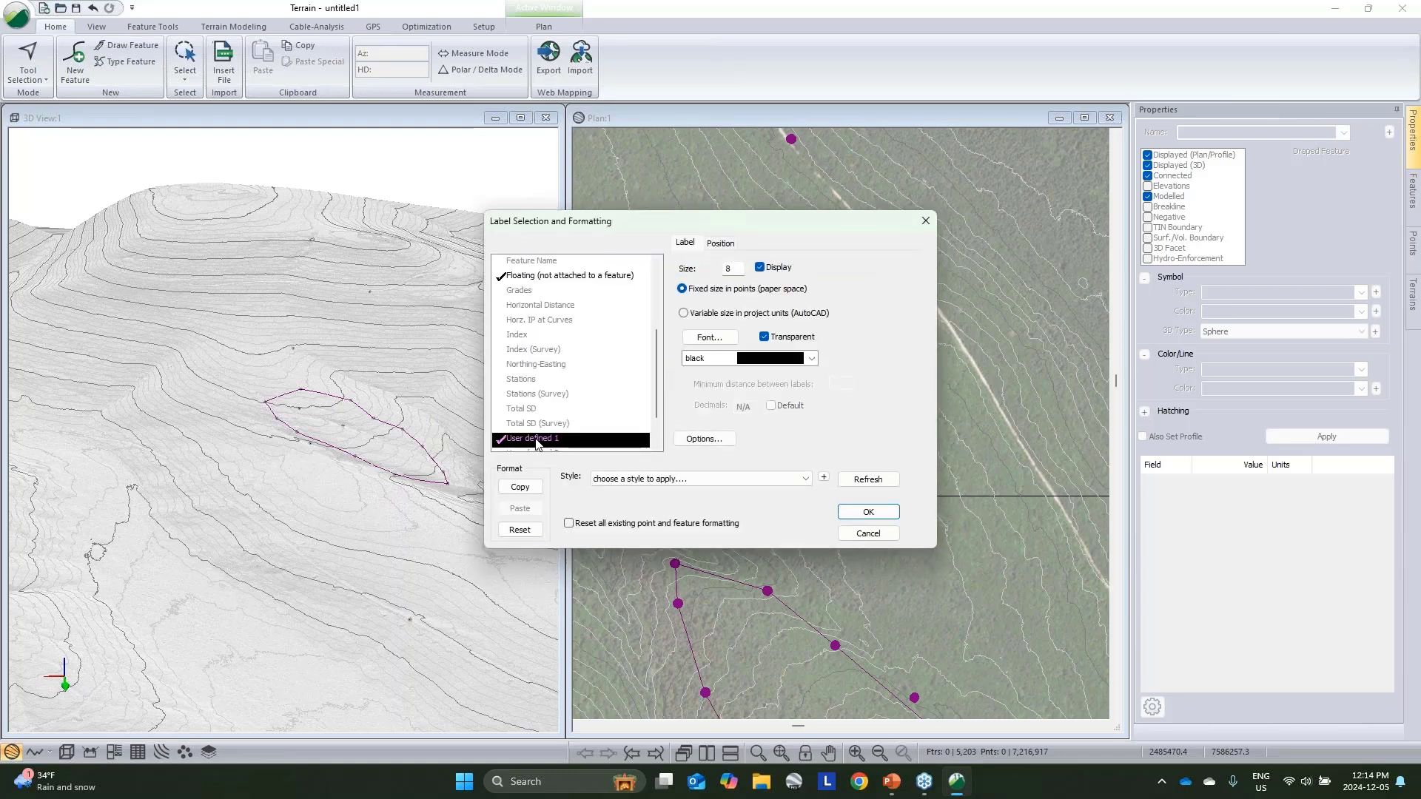
Step: Define User defined 1 as a feature label at the center position showing the Layer 3 Name attribute, and apply it to the plan
left_click(703, 439)
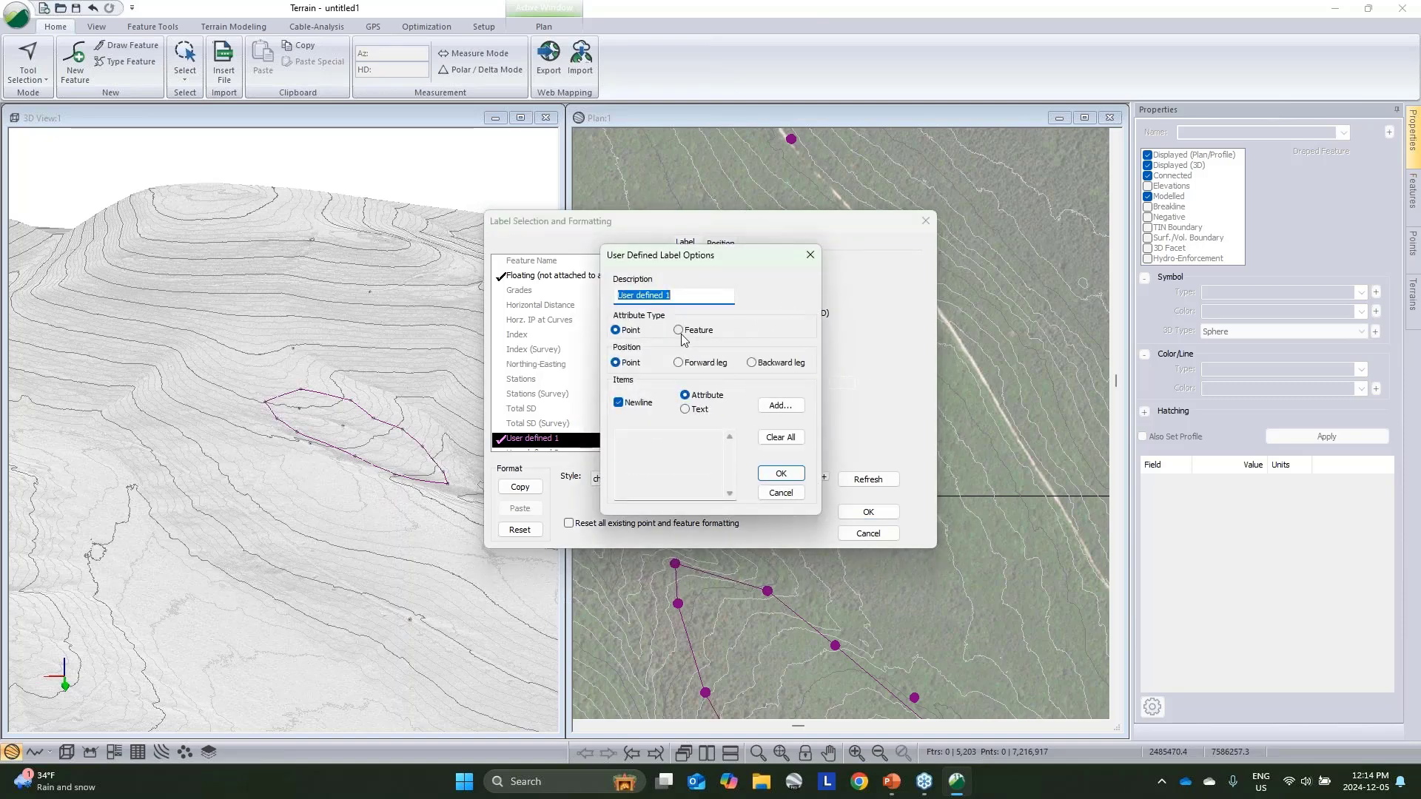
left_click(679, 330)
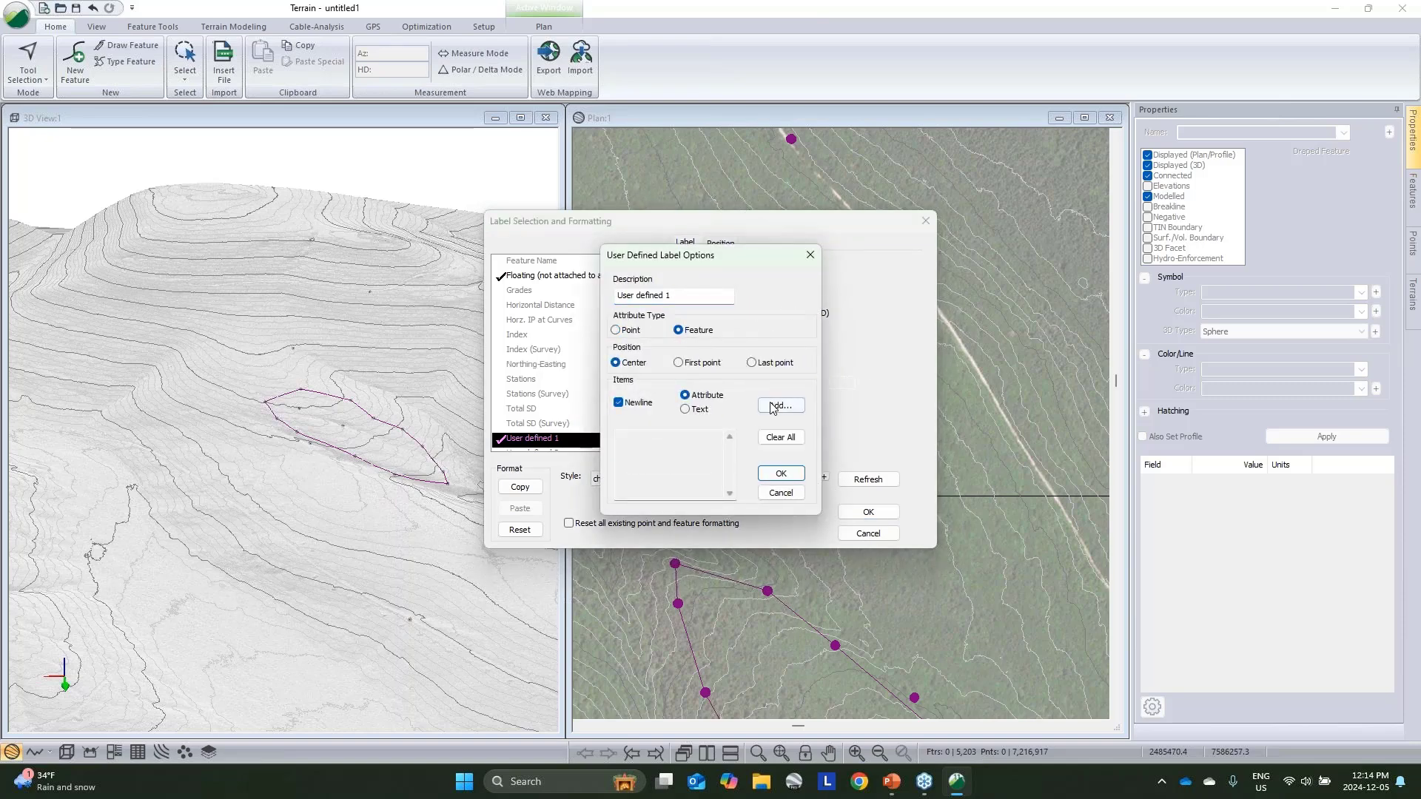
left_click(775, 406)
double_click(588, 362)
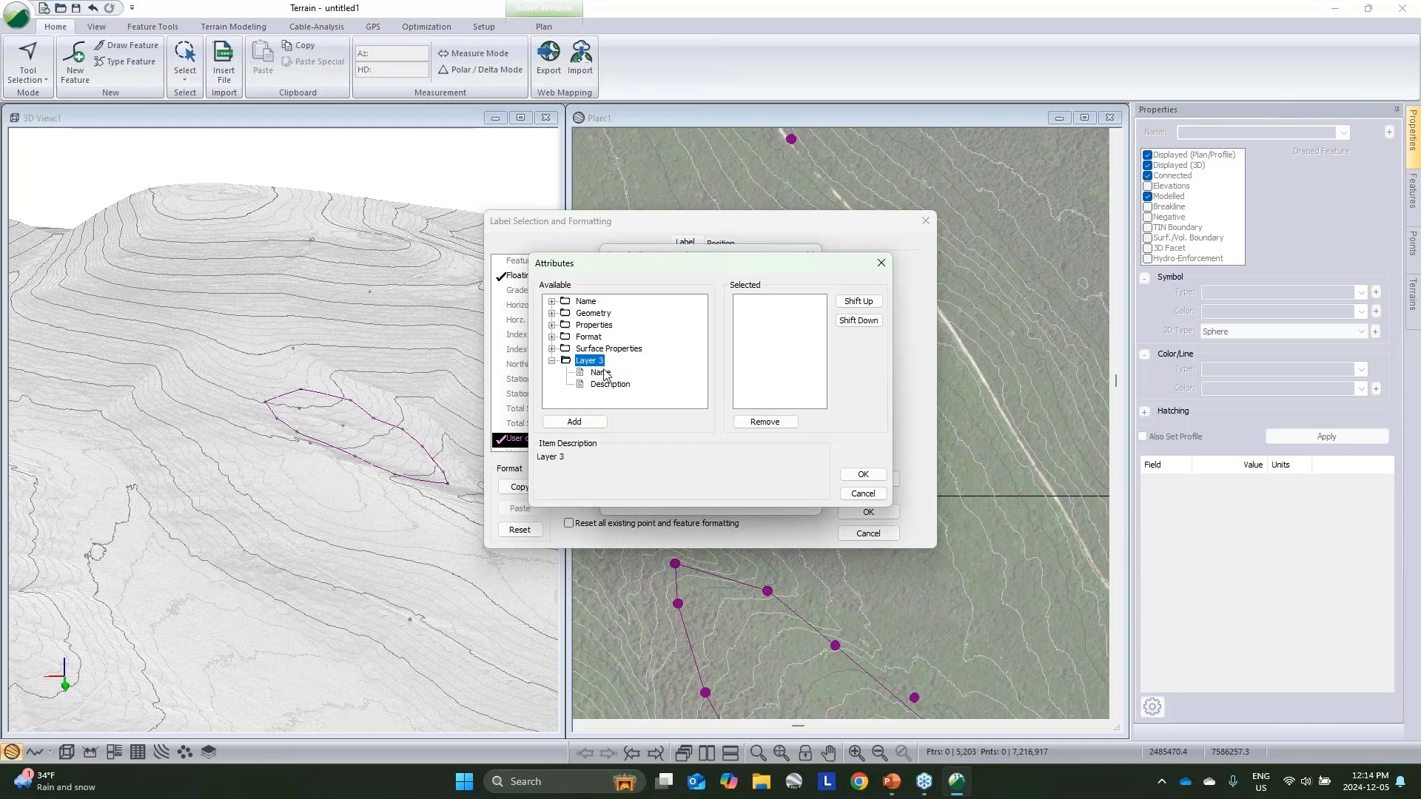
double_click(603, 371)
left_click(859, 476)
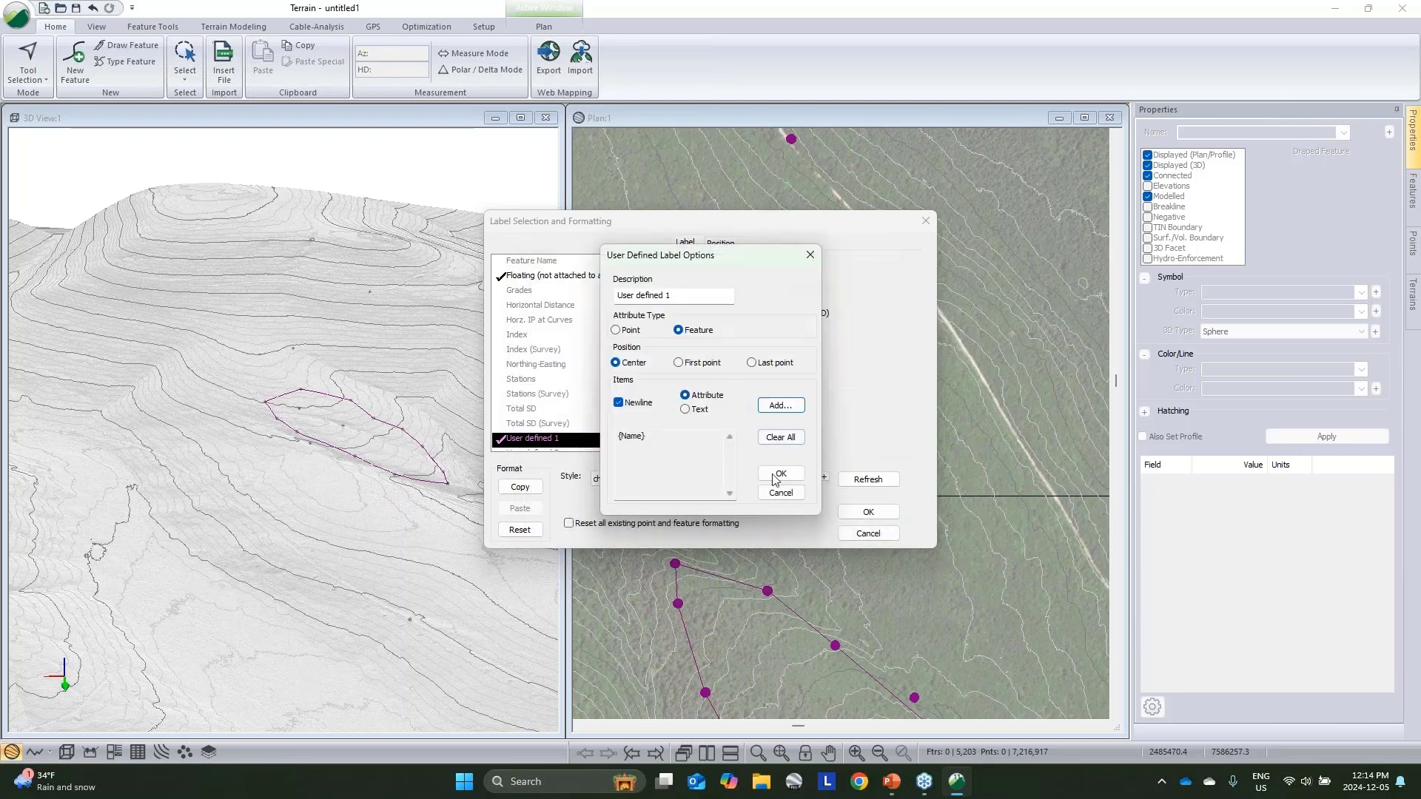
left_click(781, 474)
left_click(868, 512)
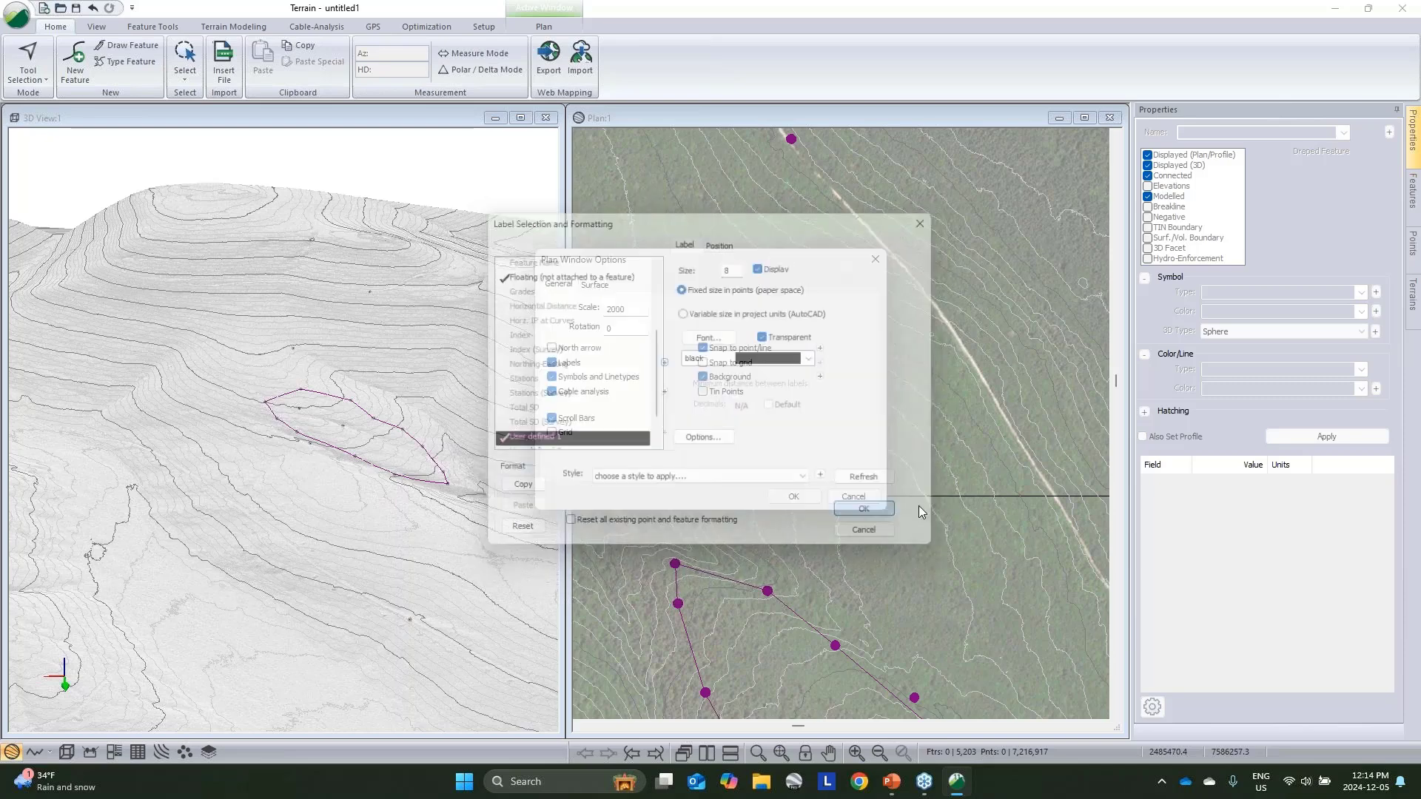
left_click(797, 498)
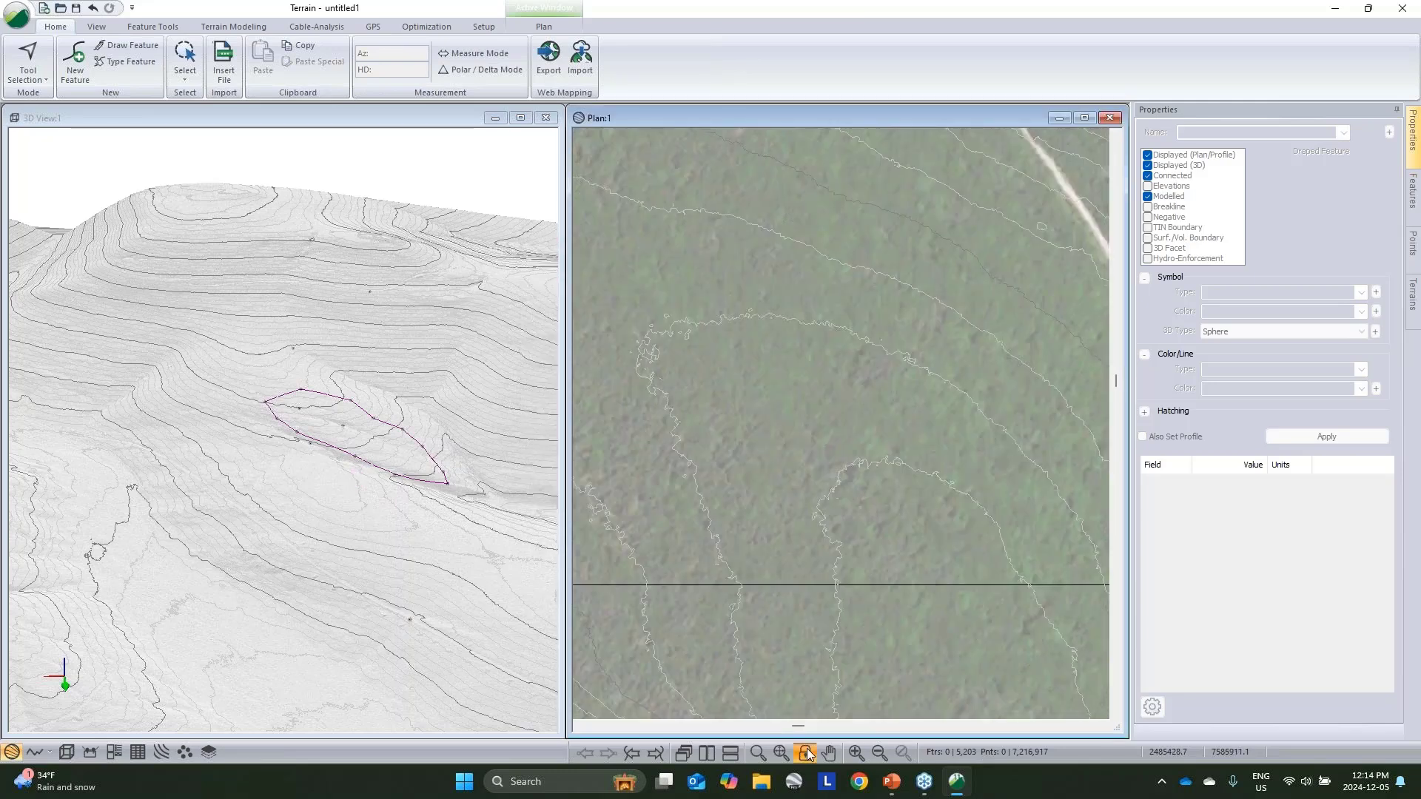
Step: Examine the labelled start and end points of the imported features against the imagery in plan view
scroll(899, 466, "down", 1)
scroll(895, 462, "down", 2)
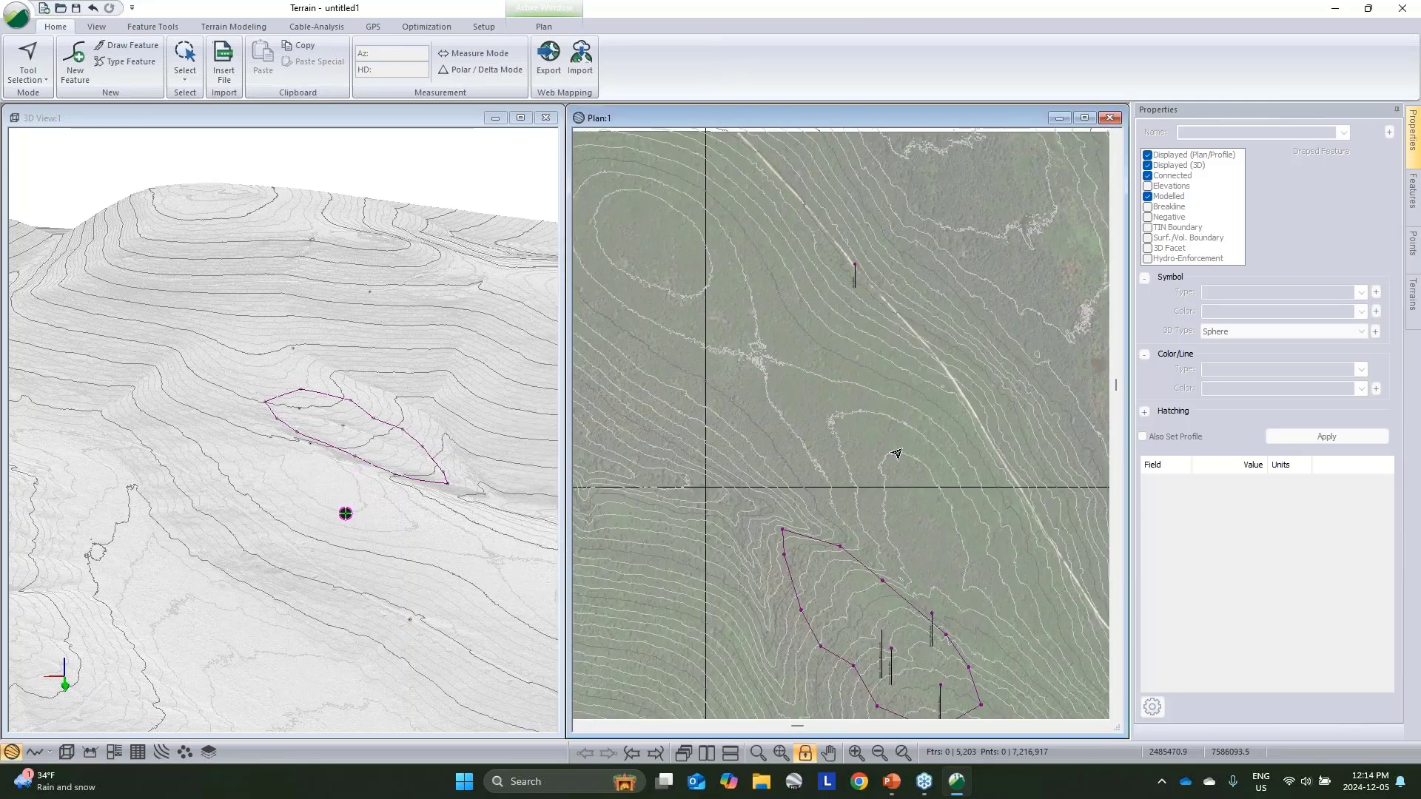
scroll(829, 315, "up", 3)
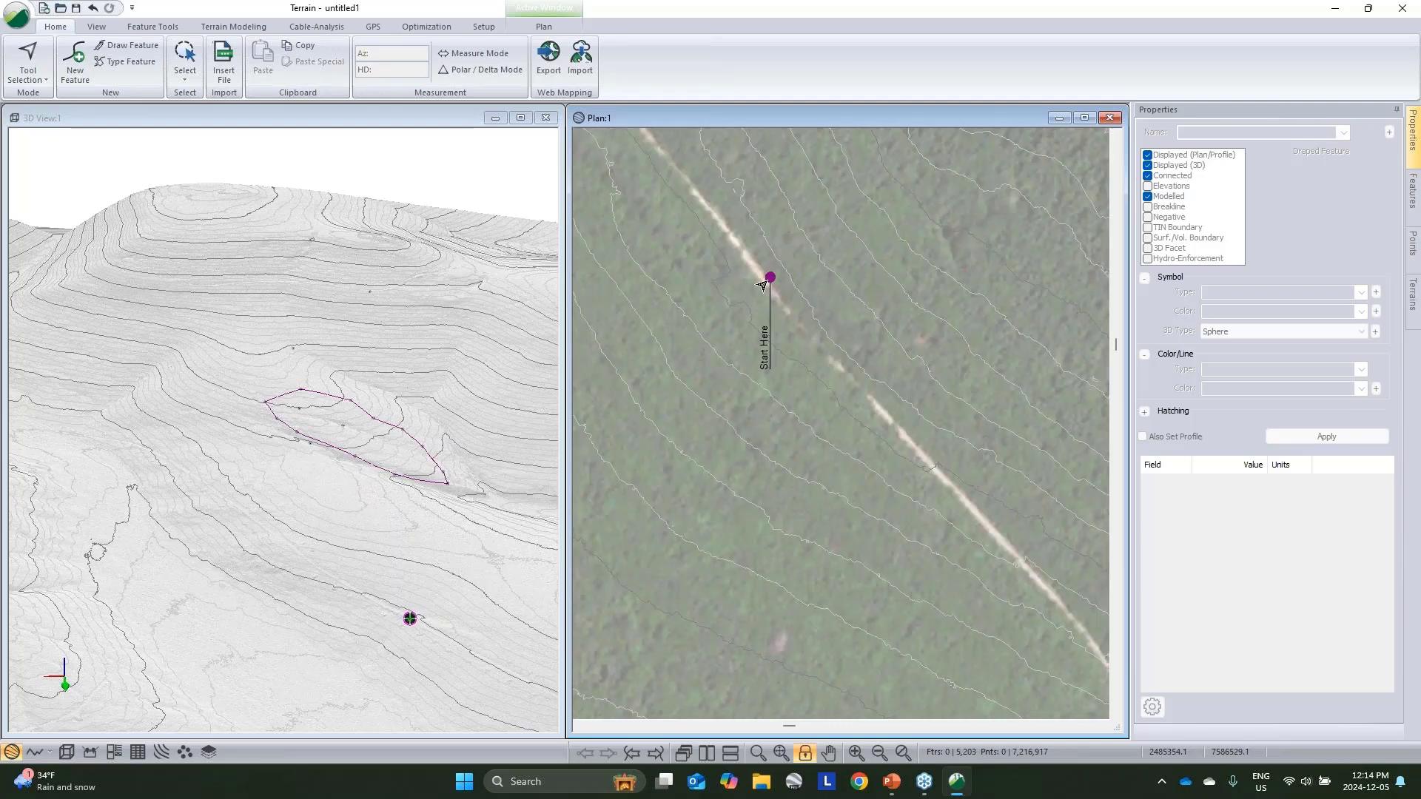
middle_click_drag(806, 451, 808, 301)
scroll(808, 301, "down", 1)
scroll(808, 301, "down", 1)
scroll(840, 384, "down", 3)
mouse_move(820, 672)
middle_mouse_down()
mouse_move(823, 381)
mouse_move(740, 266)
middle_mouse_up()
scroll(726, 548, "up", 3)
mouse_move(708, 510)
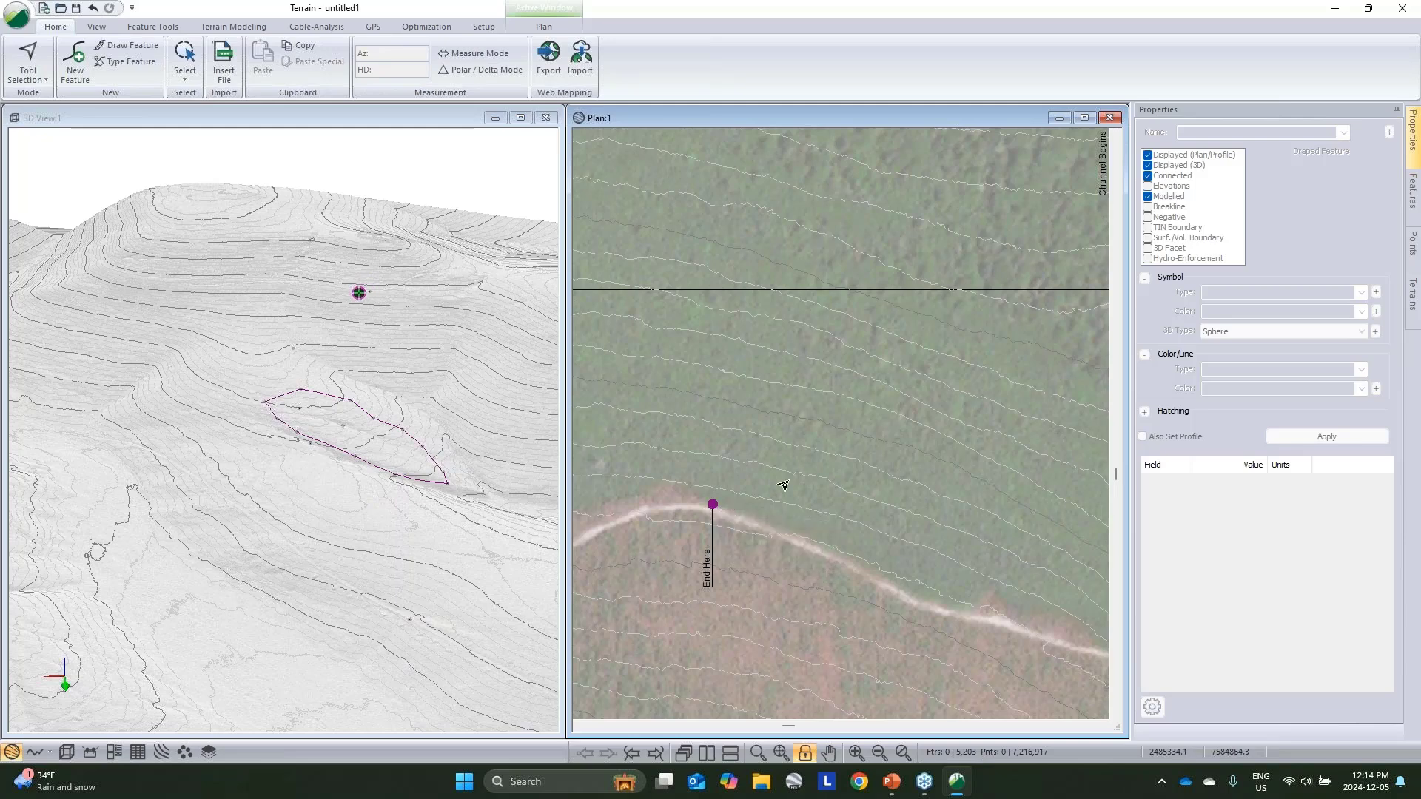
Step: Review the ground between the end point and the purple boundary, including the labelled points around it
mouse_move(868, 384)
middle_mouse_down()
mouse_move(858, 440)
mouse_move(888, 460)
middle_mouse_up()
scroll(888, 460, "down", 1)
middle_click_drag(900, 337, 869, 426)
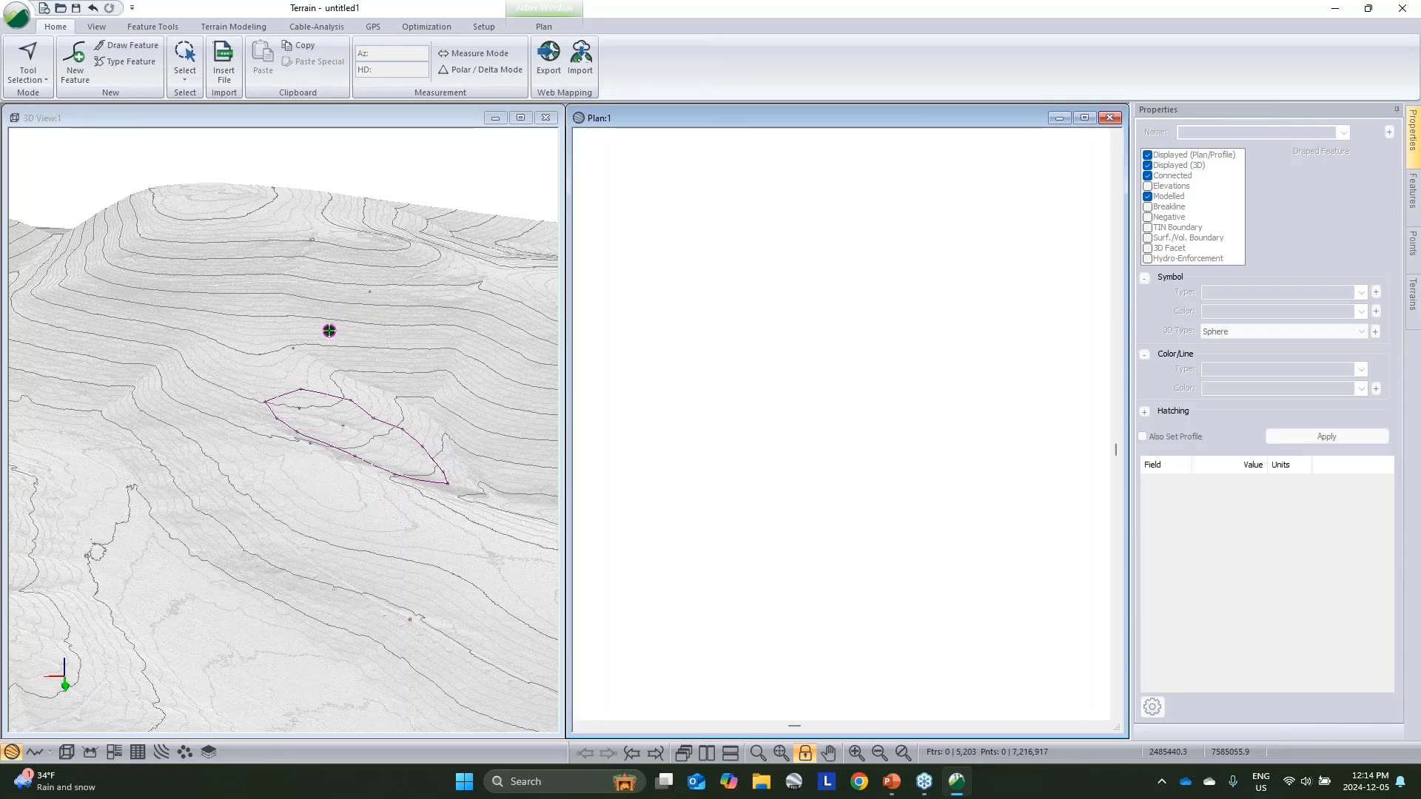
middle_click_drag(918, 311, 851, 504)
scroll(873, 459, "down", 1)
scroll(893, 379, "down", 2)
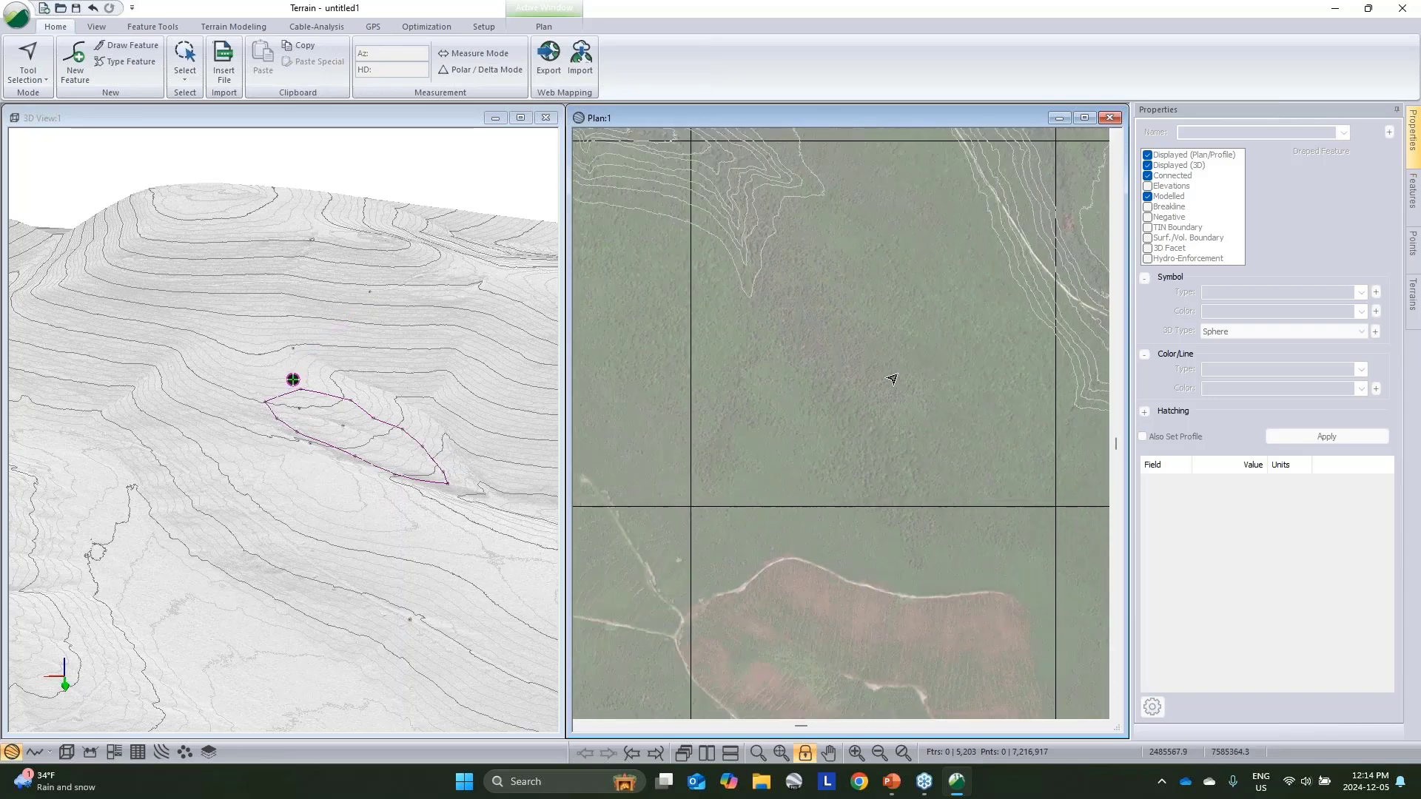
middle_click_drag(885, 403, 858, 516)
middle_click_drag(857, 226, 859, 315)
scroll(860, 315, "down", 1)
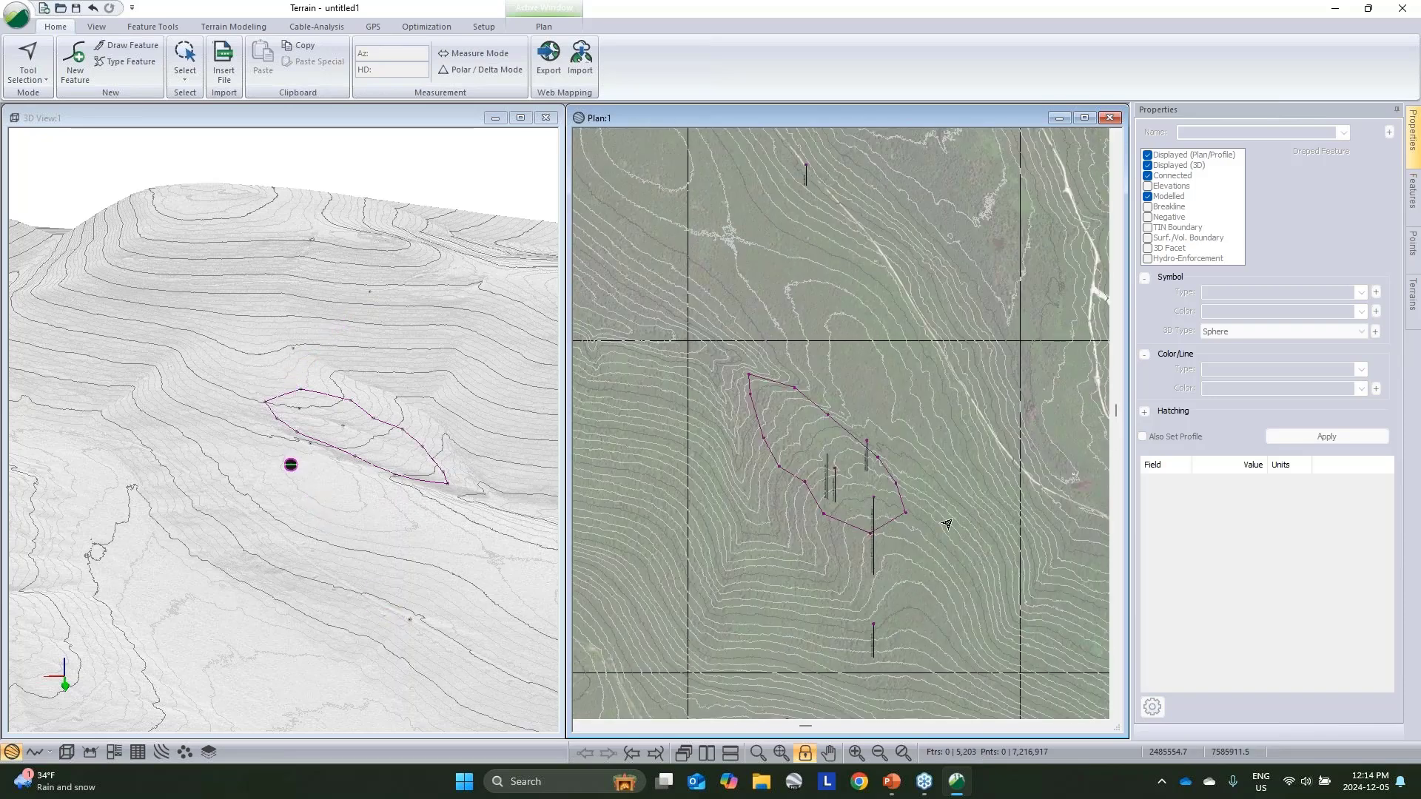
middle_click_drag(849, 697, 841, 522)
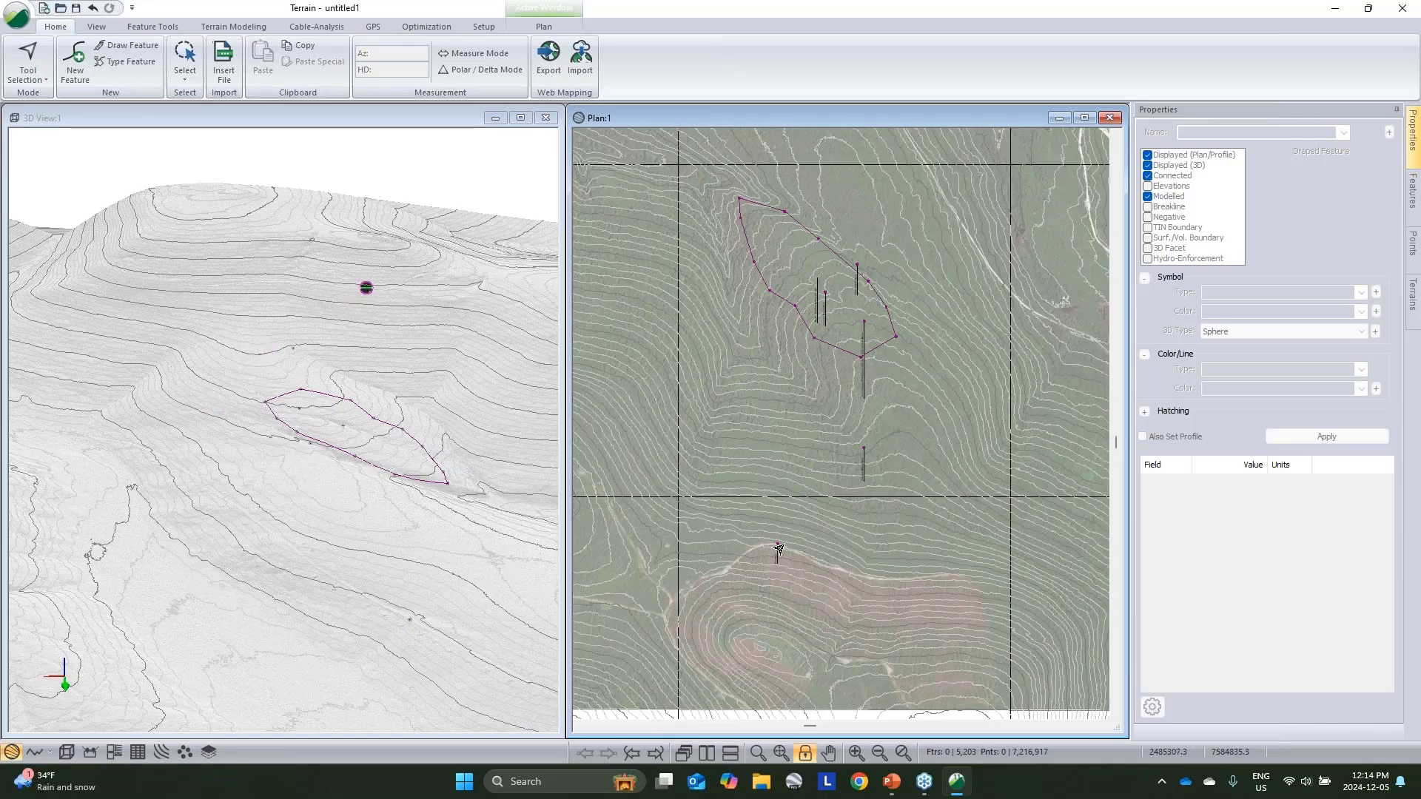
mouse_move(809, 520)
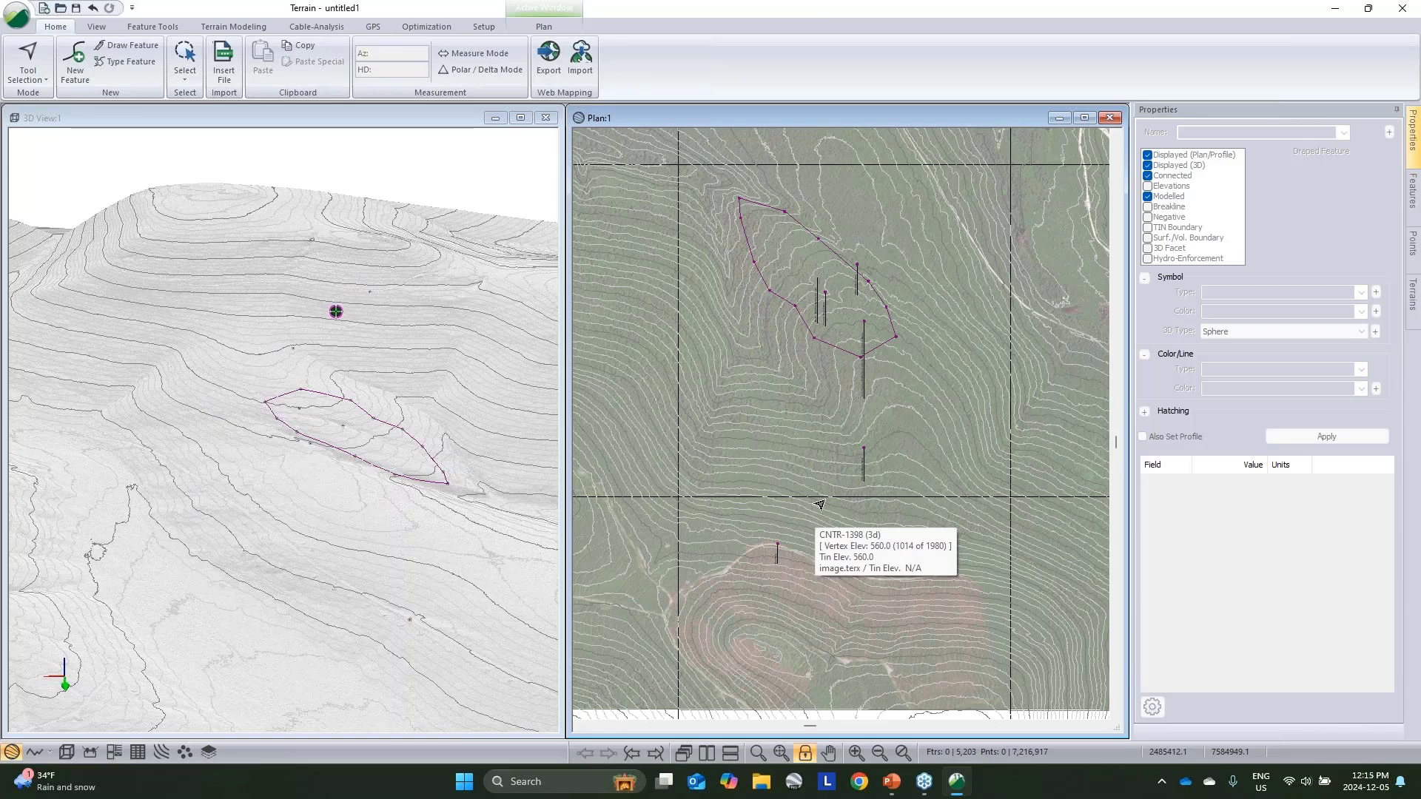
middle_click_drag(859, 374, 854, 445)
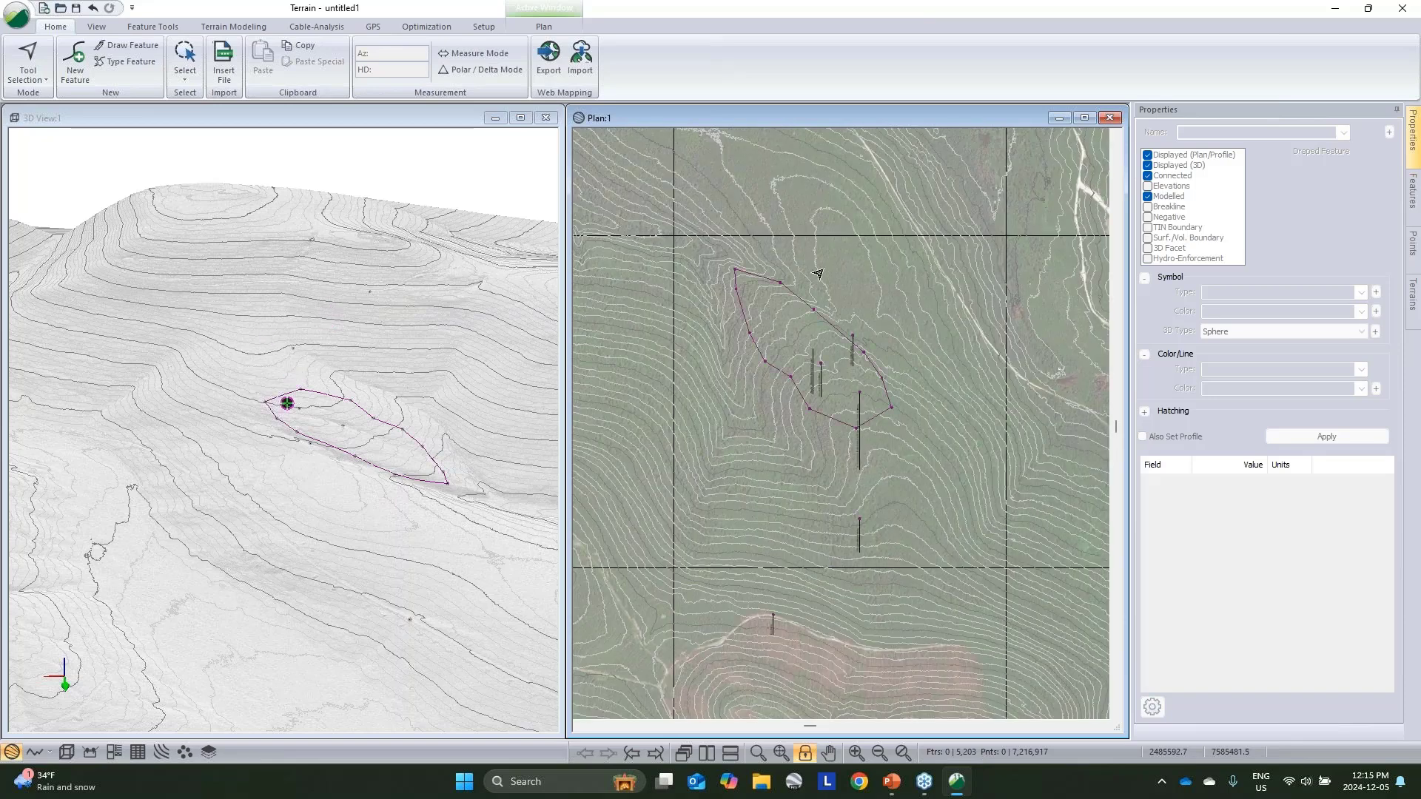
middle_click_drag(818, 274, 823, 301)
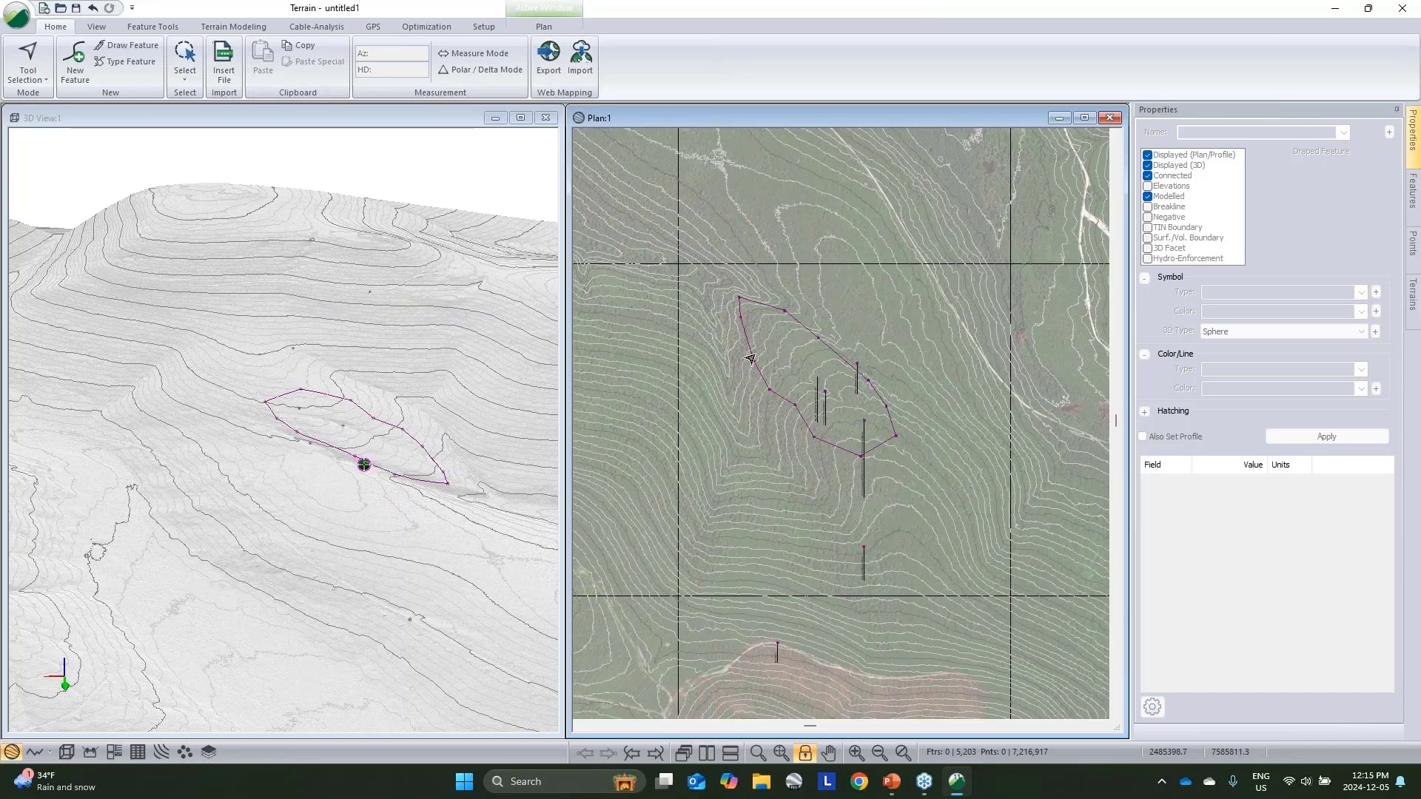
Step: Generate stream and pond features from the current TIN, with a 5.0 m depression fill depth and 50.0 sq. m minimum pond area
left_click(230, 27)
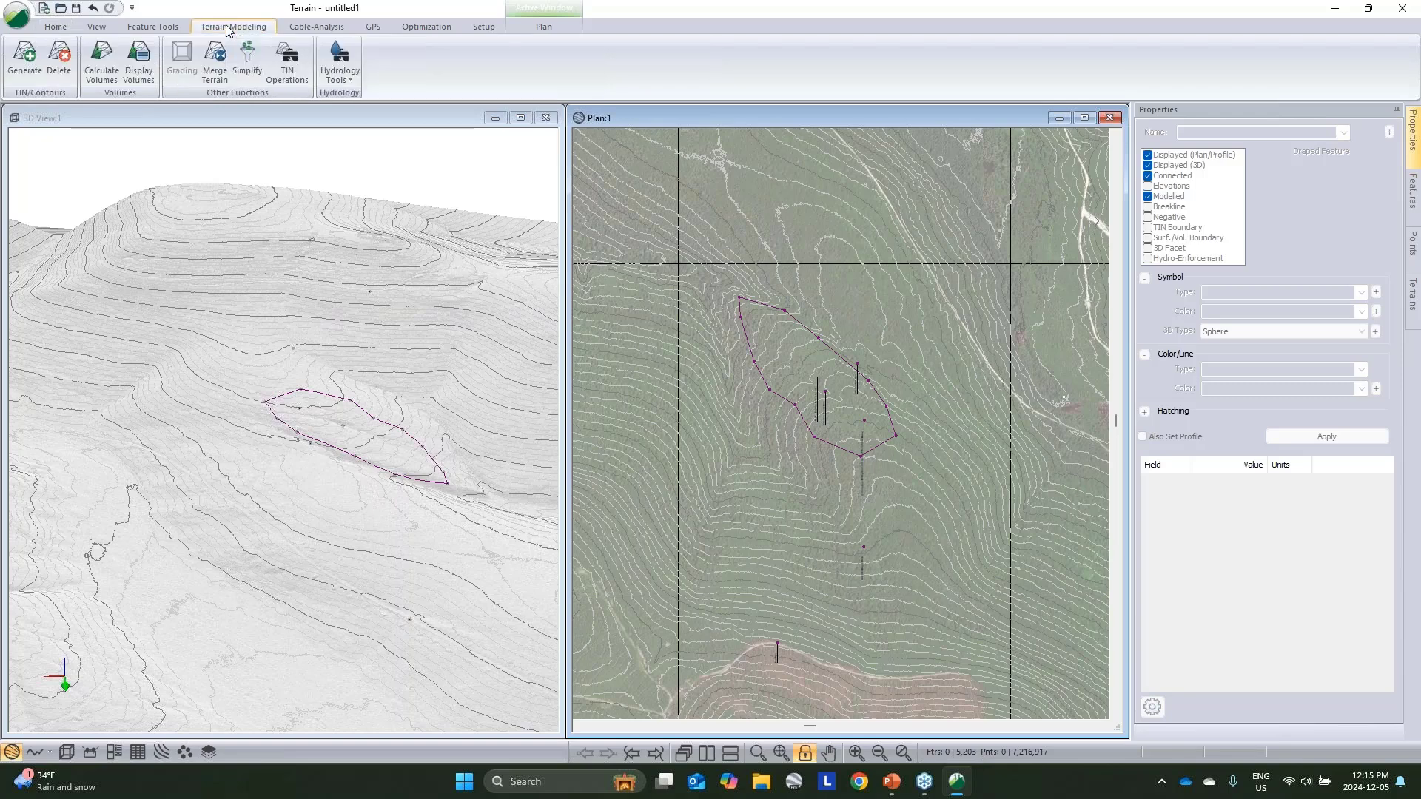
left_click(340, 66)
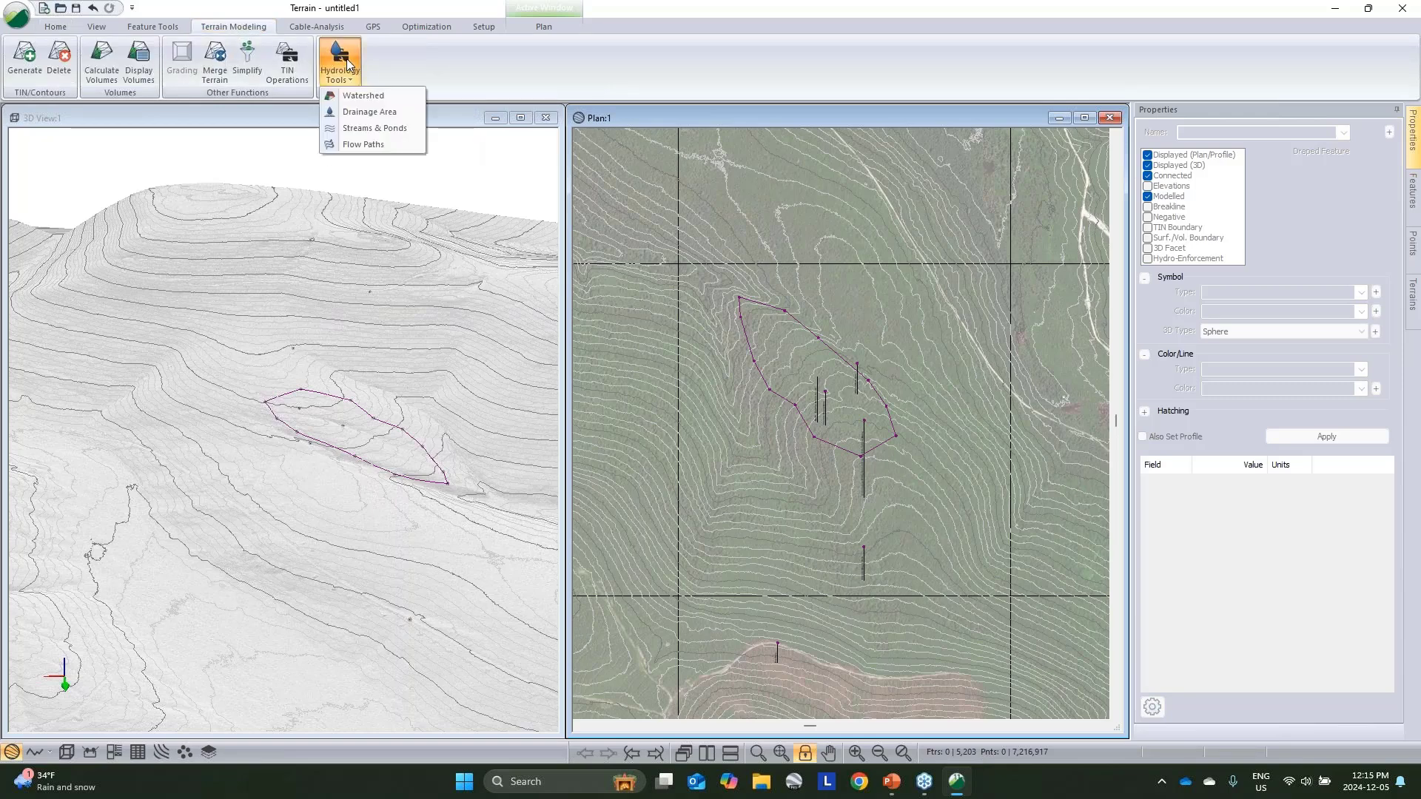
left_click(368, 130)
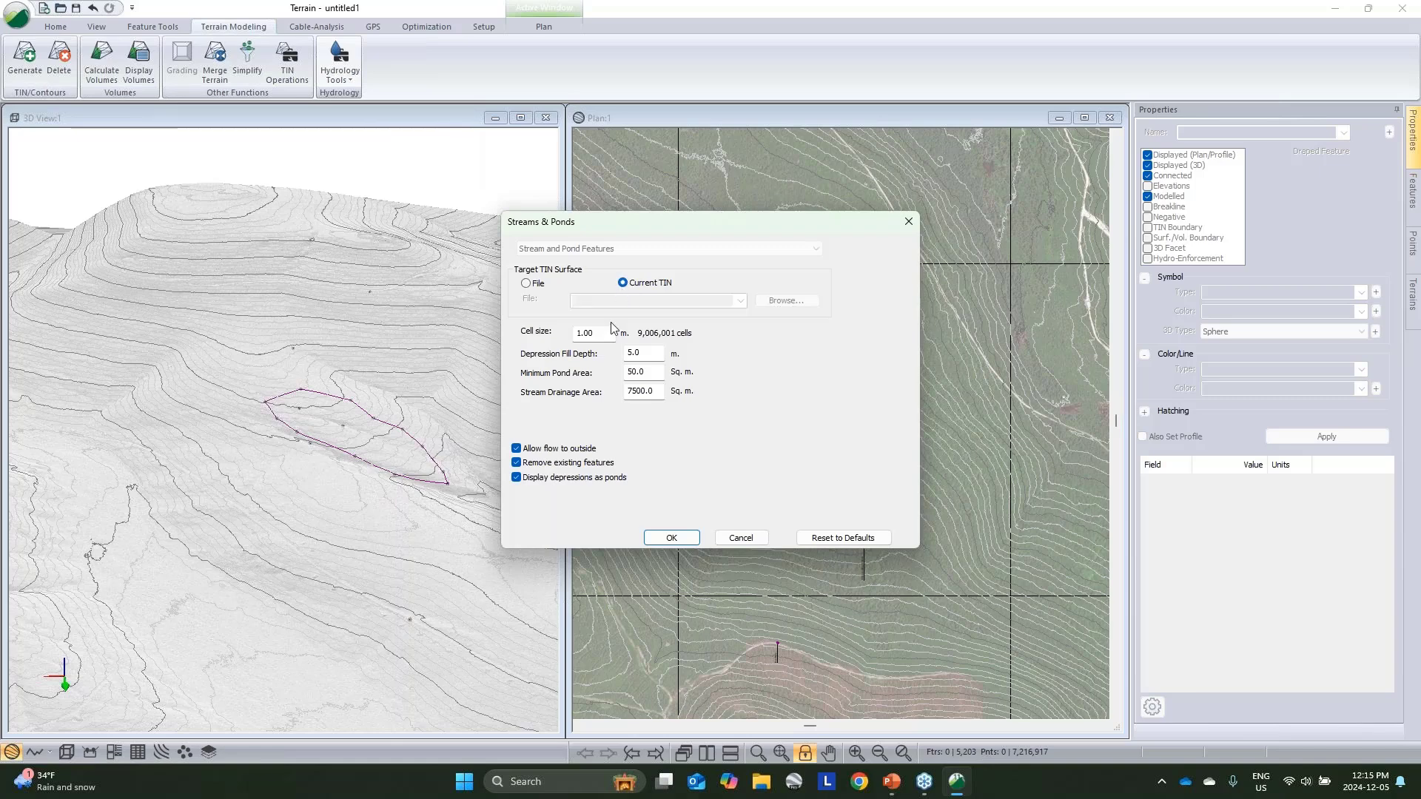
left_click_drag(637, 392, 577, 400)
type("150")
left_click_drag(596, 333, 574, 334)
left_click(655, 394)
left_click_drag(652, 396, 613, 404)
left_click(672, 538)
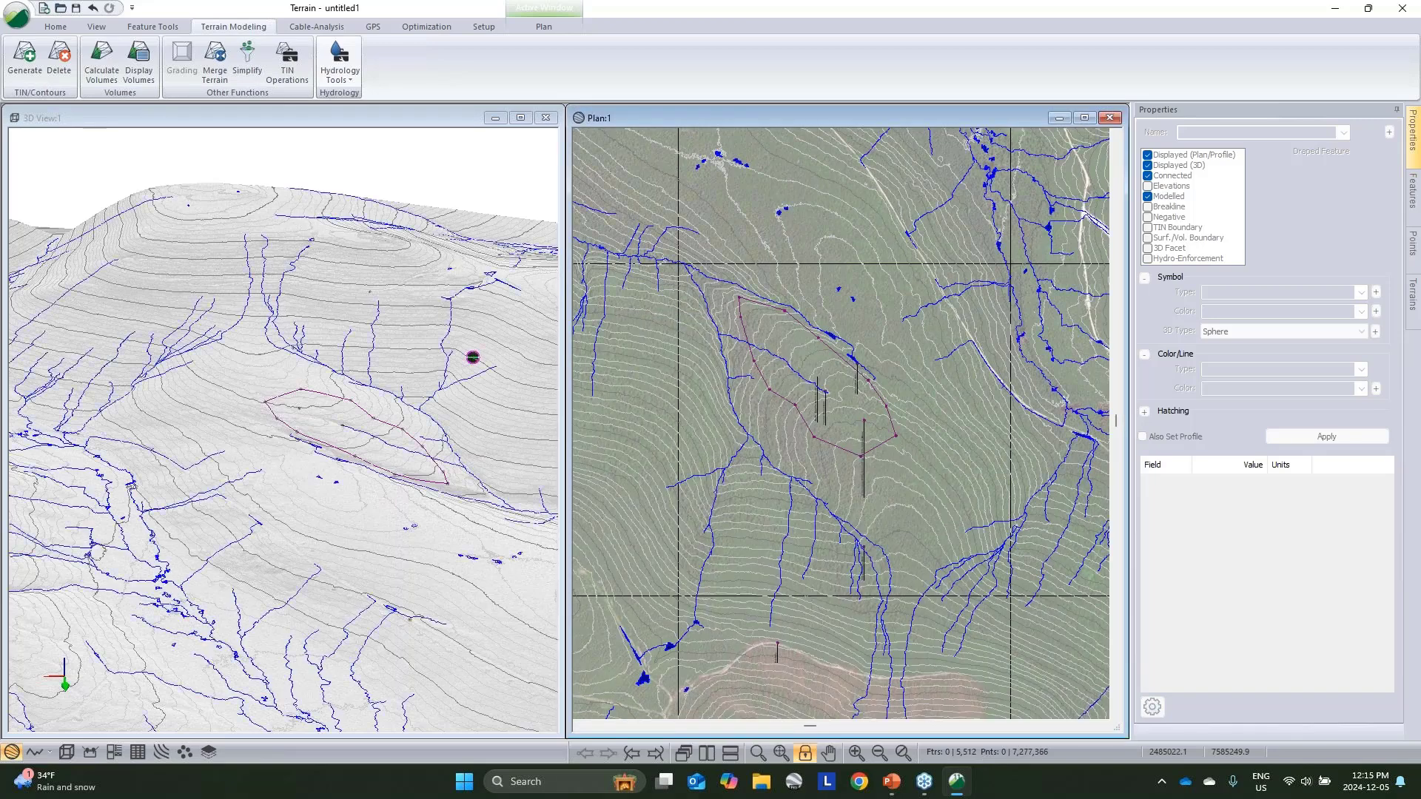
middle_click_drag(943, 405, 913, 527)
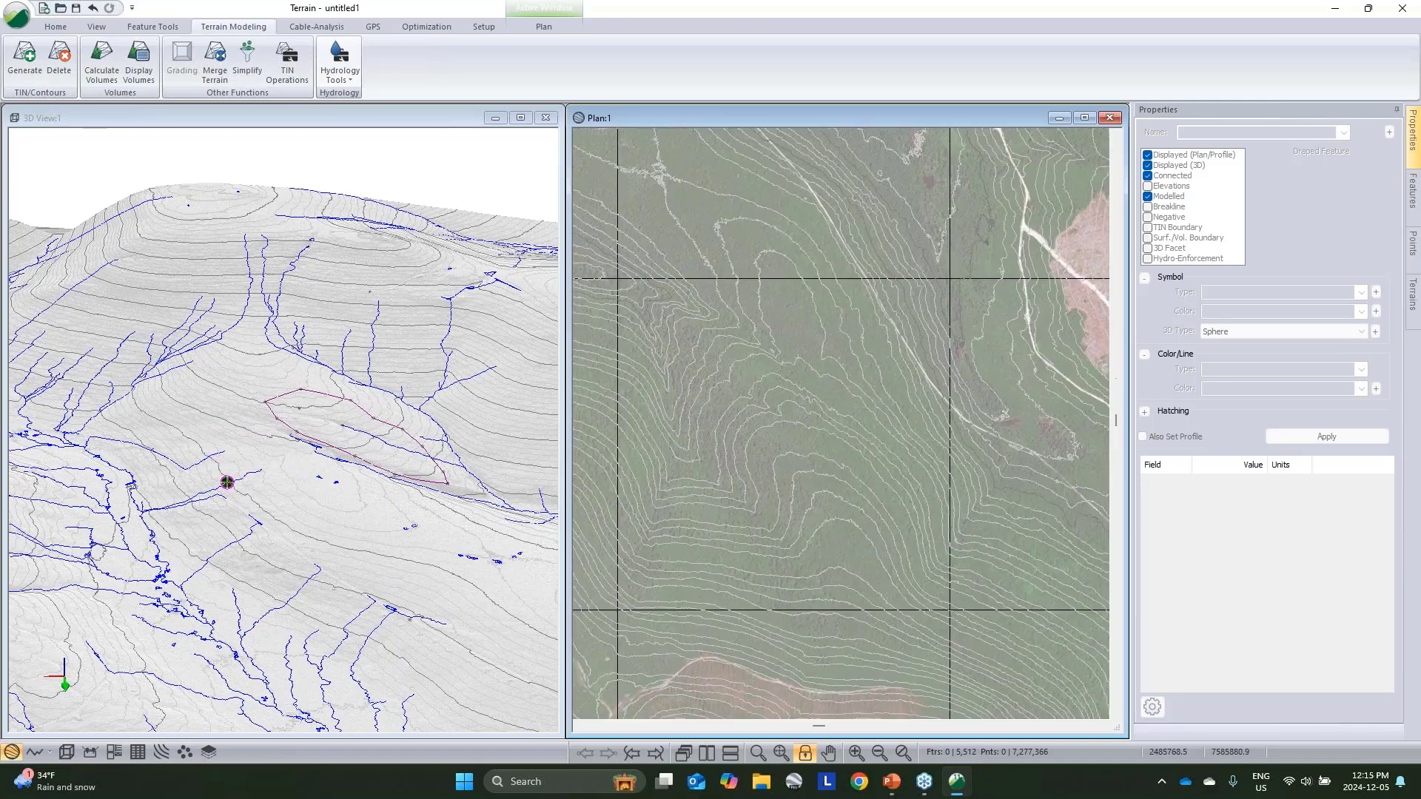
Step: Begin a new mouse-drawn feature named A To B with its Elevations property turned off
mouse_move(863, 388)
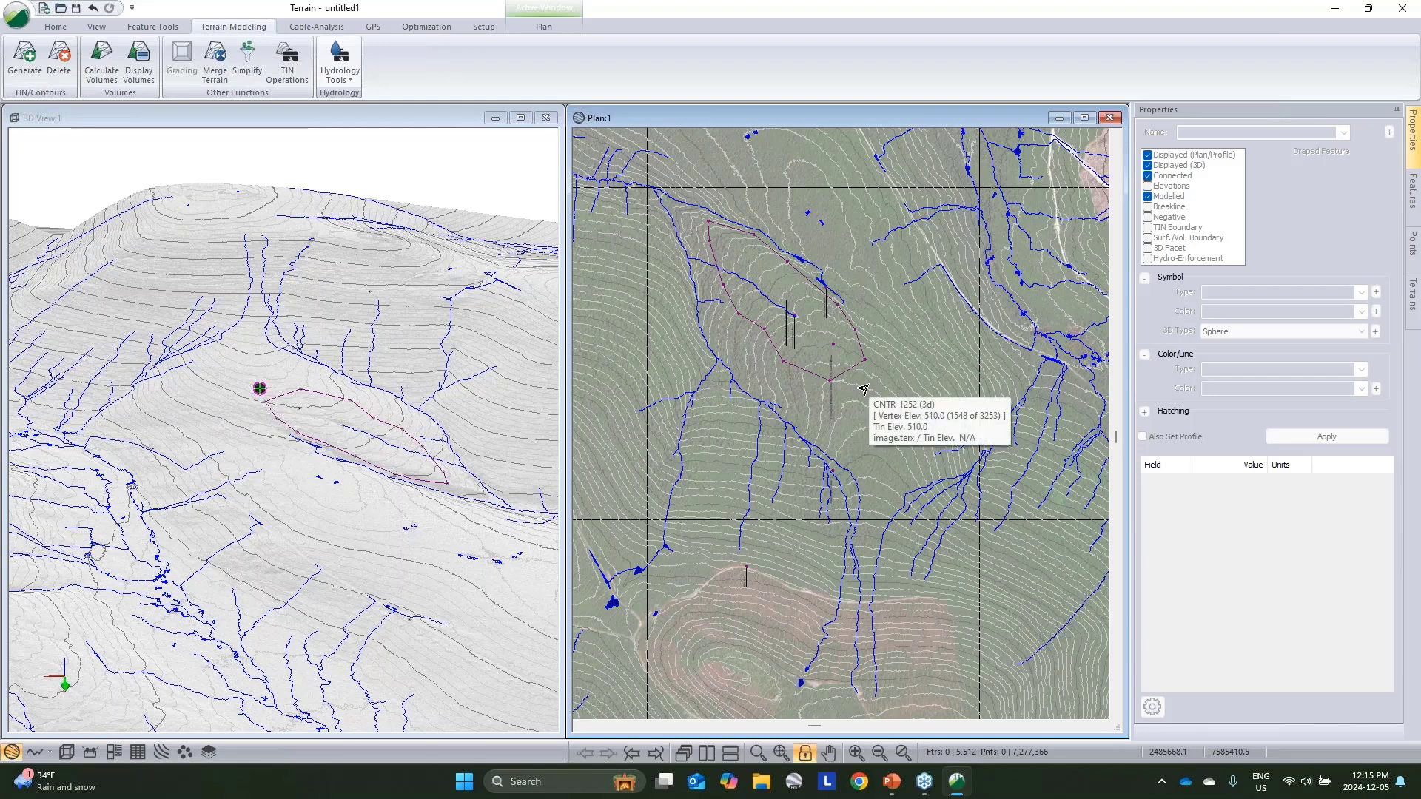
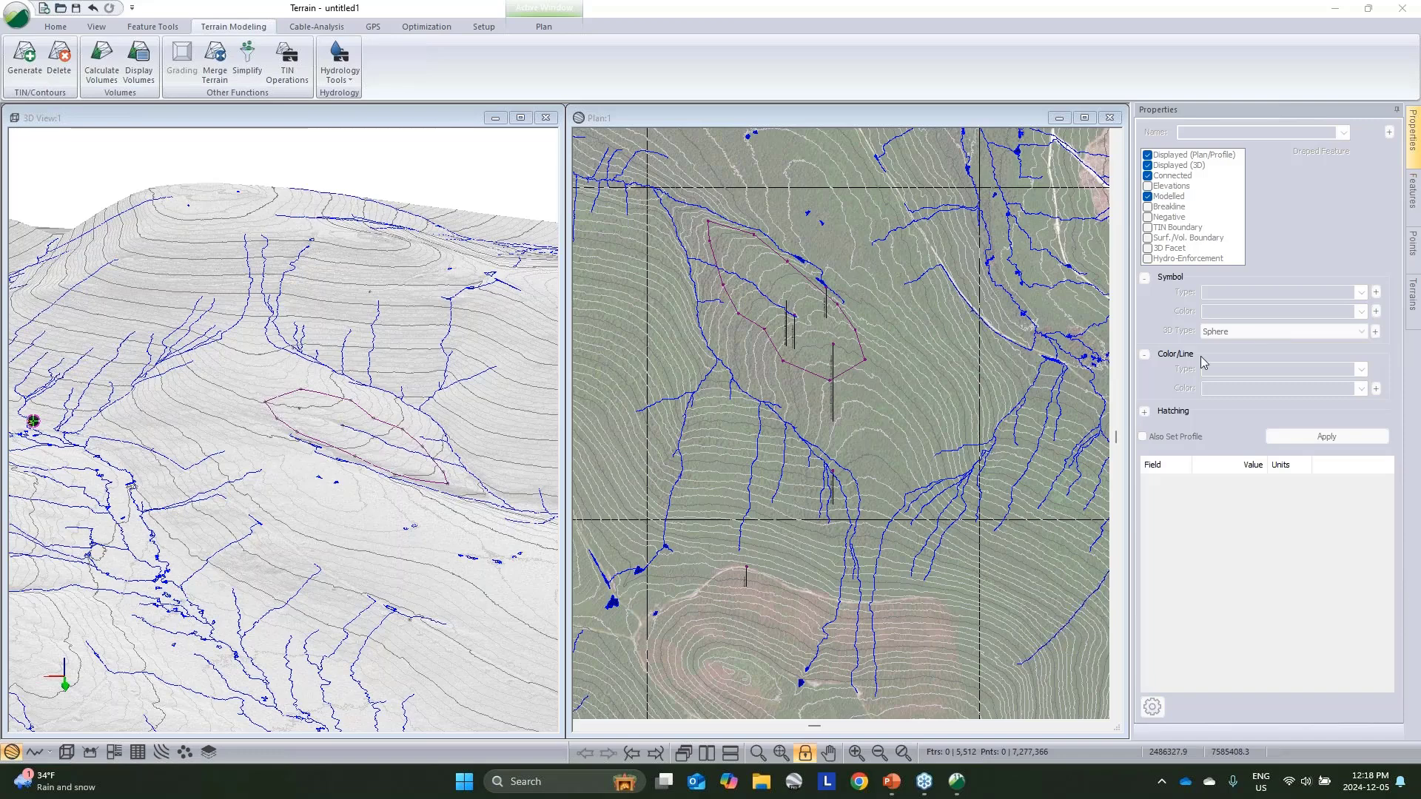
middle_click_drag(789, 342, 799, 424)
scroll(777, 420, "down", 1)
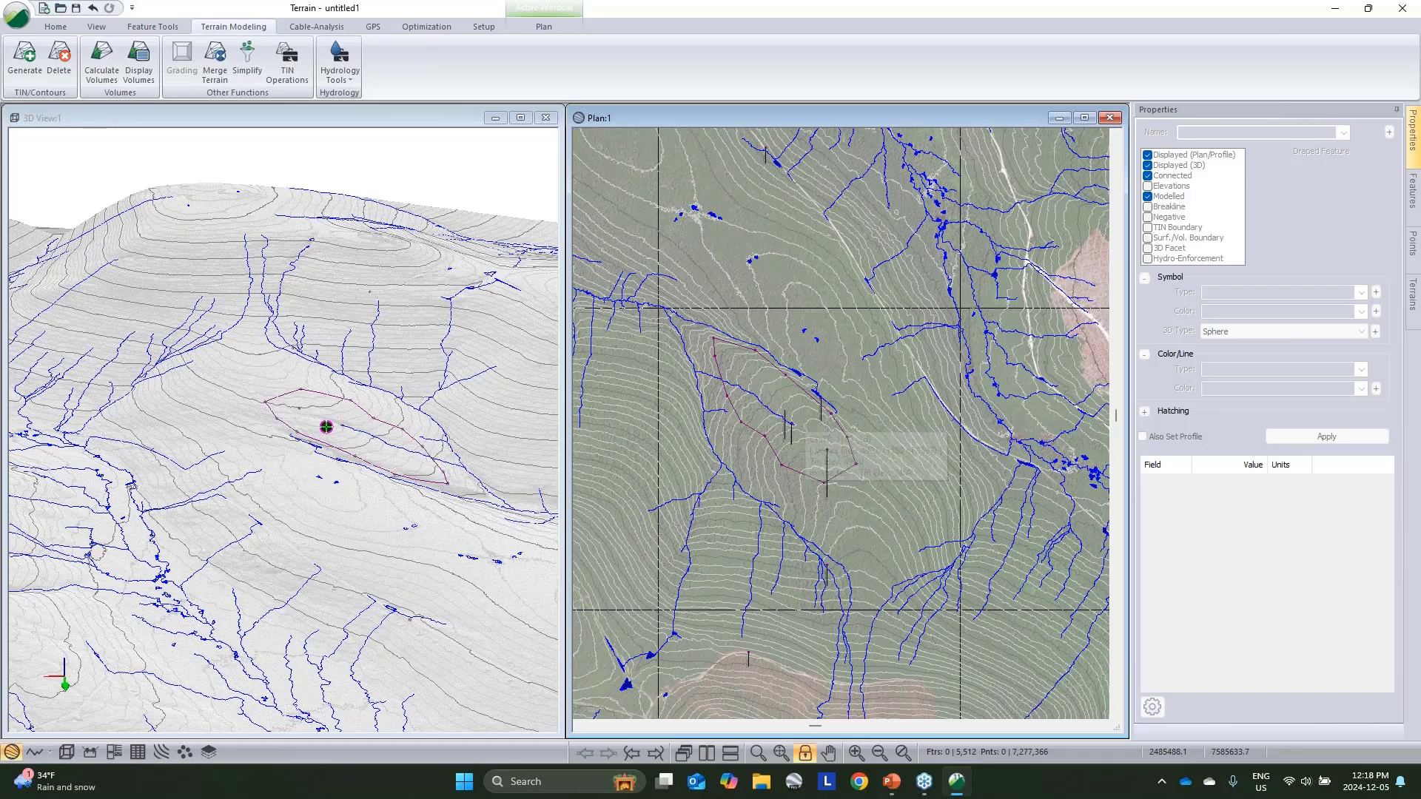
double_click(326, 427)
left_click(354, 213)
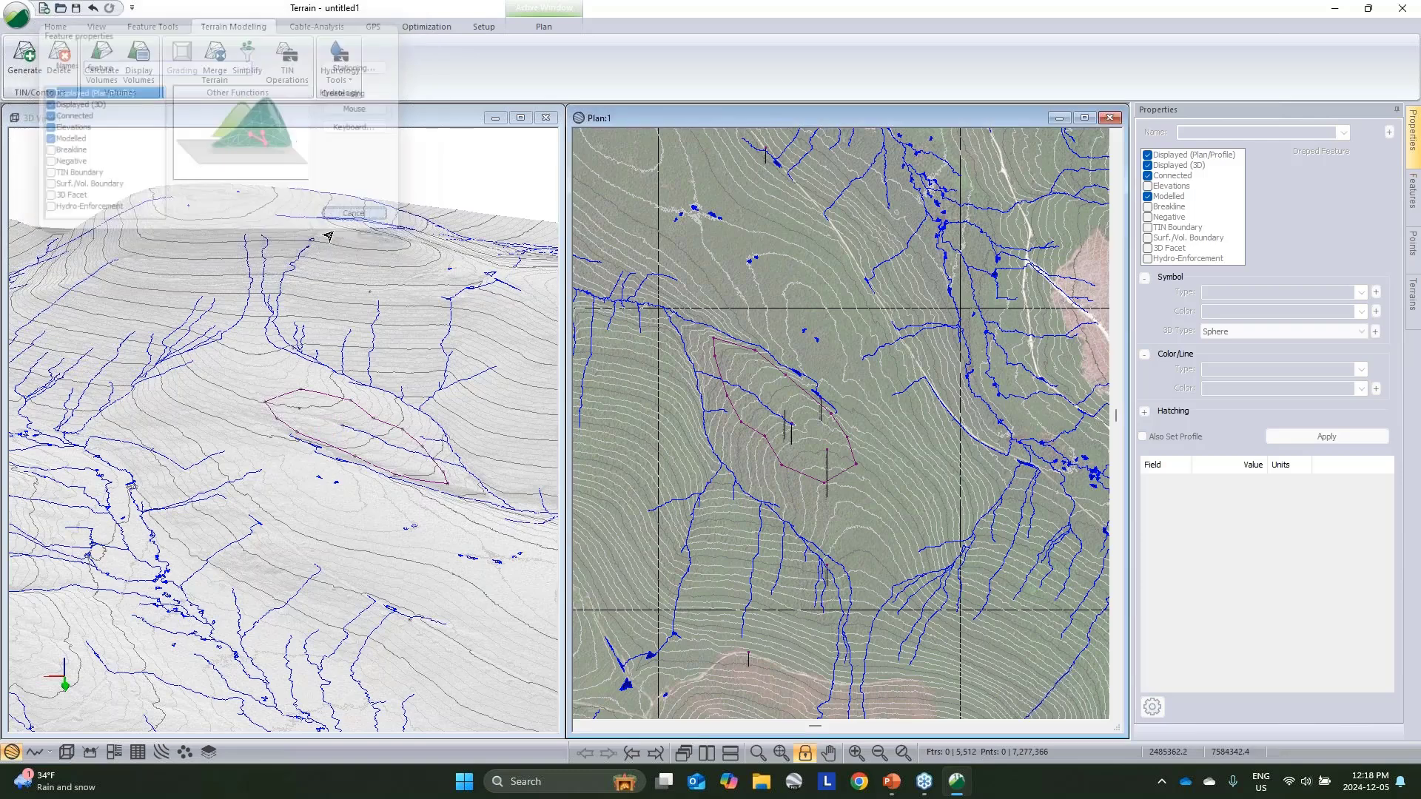
left_click(74, 59)
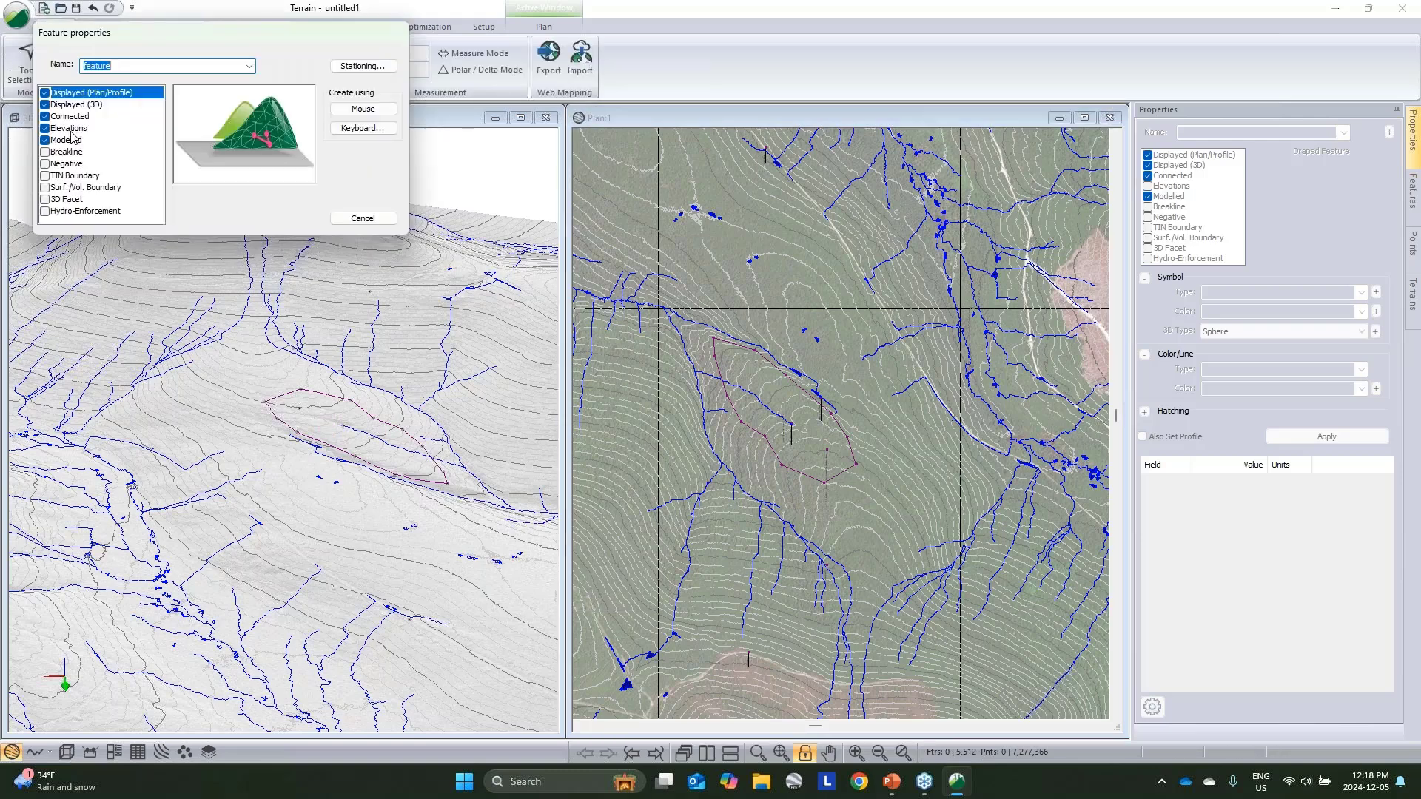
left_click(46, 128)
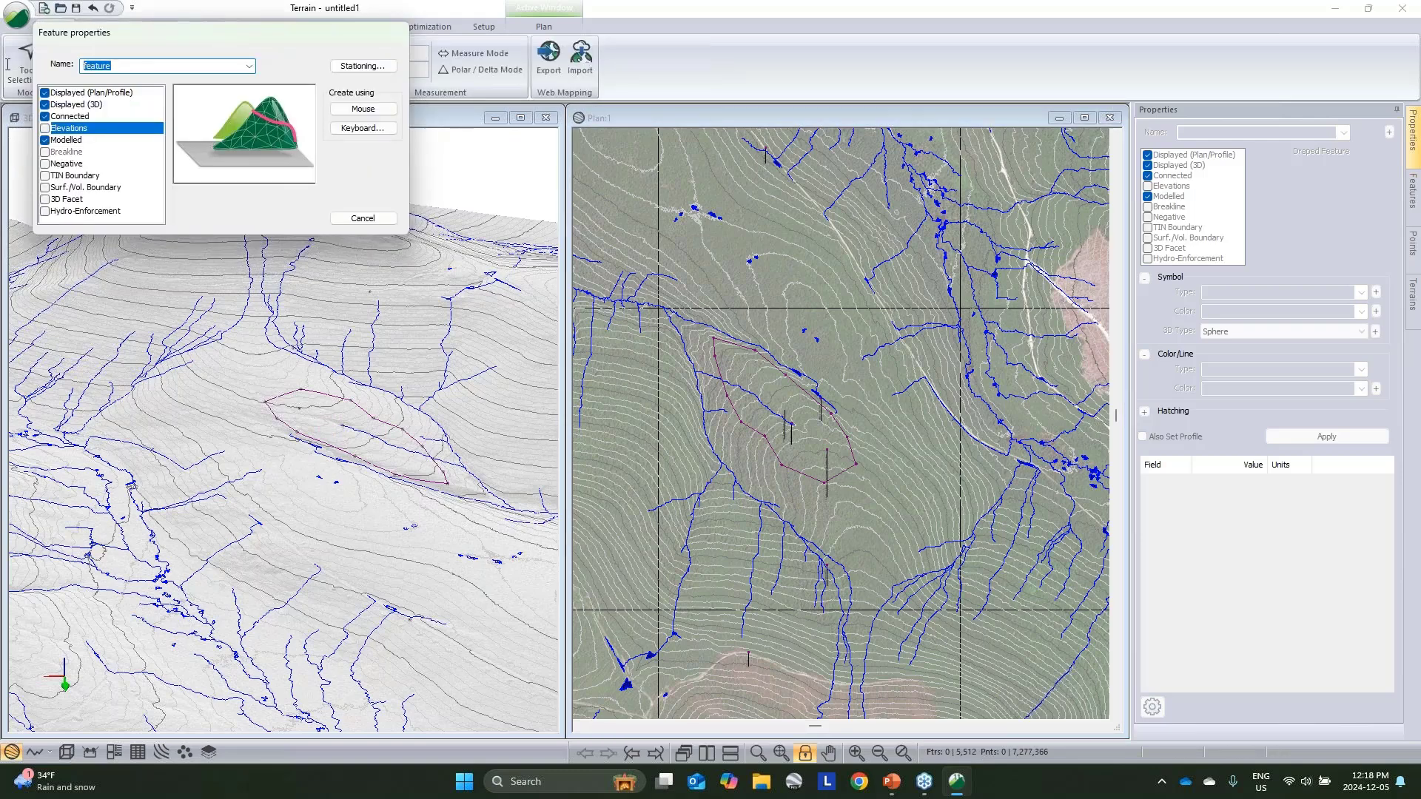
type("A To B")
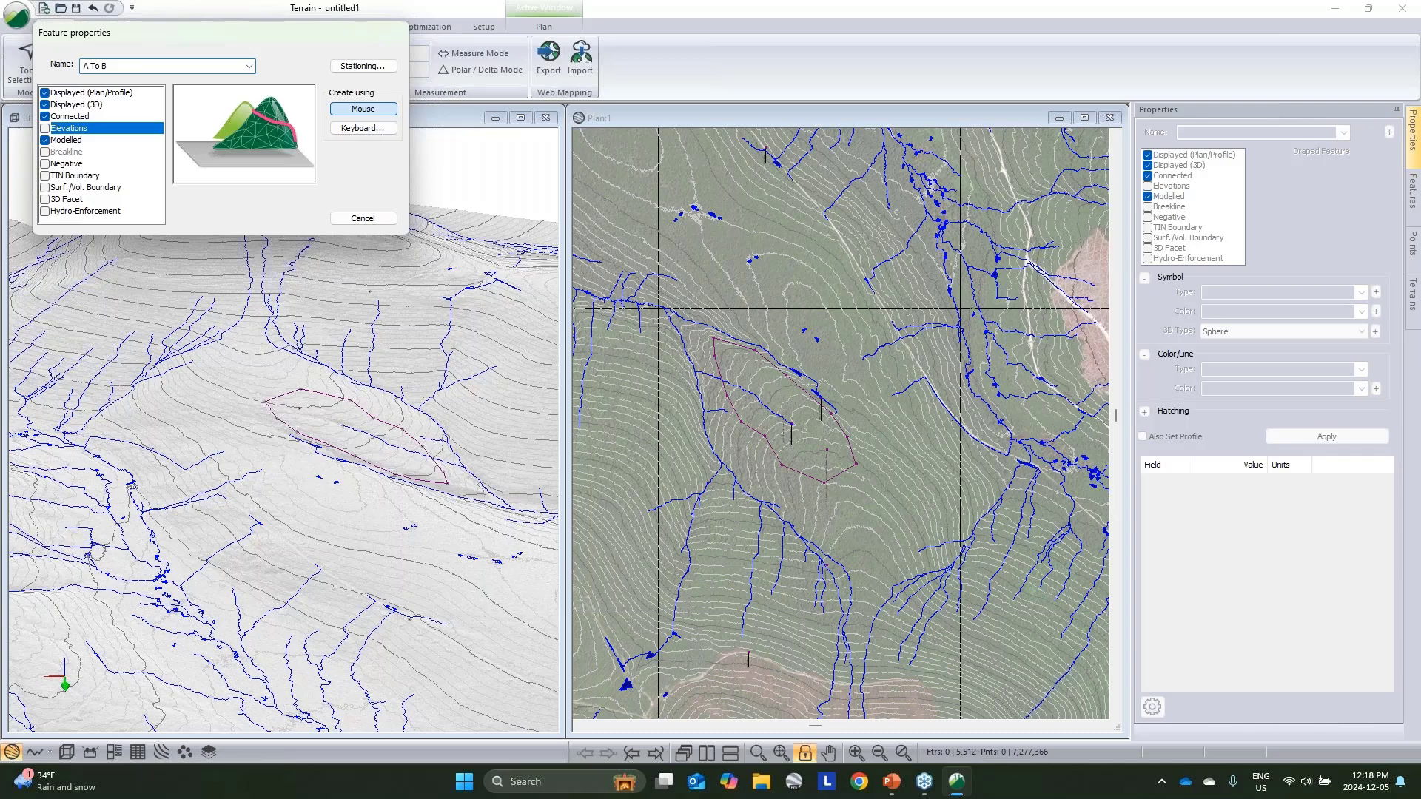
left_click(363, 109)
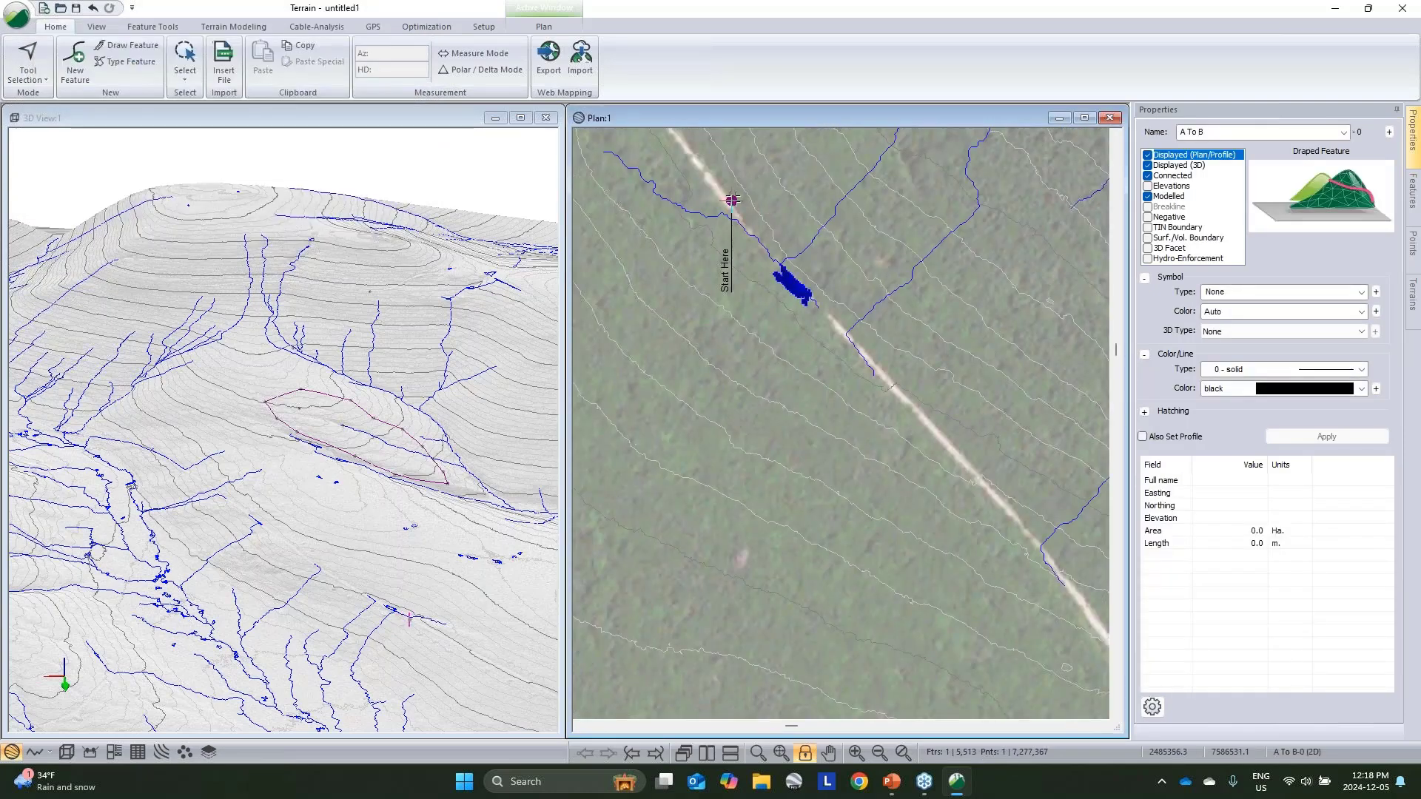
Step: Draw the A To B line from the Start Here point to the End Here point and finish it
left_click(732, 202)
scroll(731, 201, "down", 5)
middle_click_drag(784, 688, 831, 353)
scroll(732, 596, "up", 5)
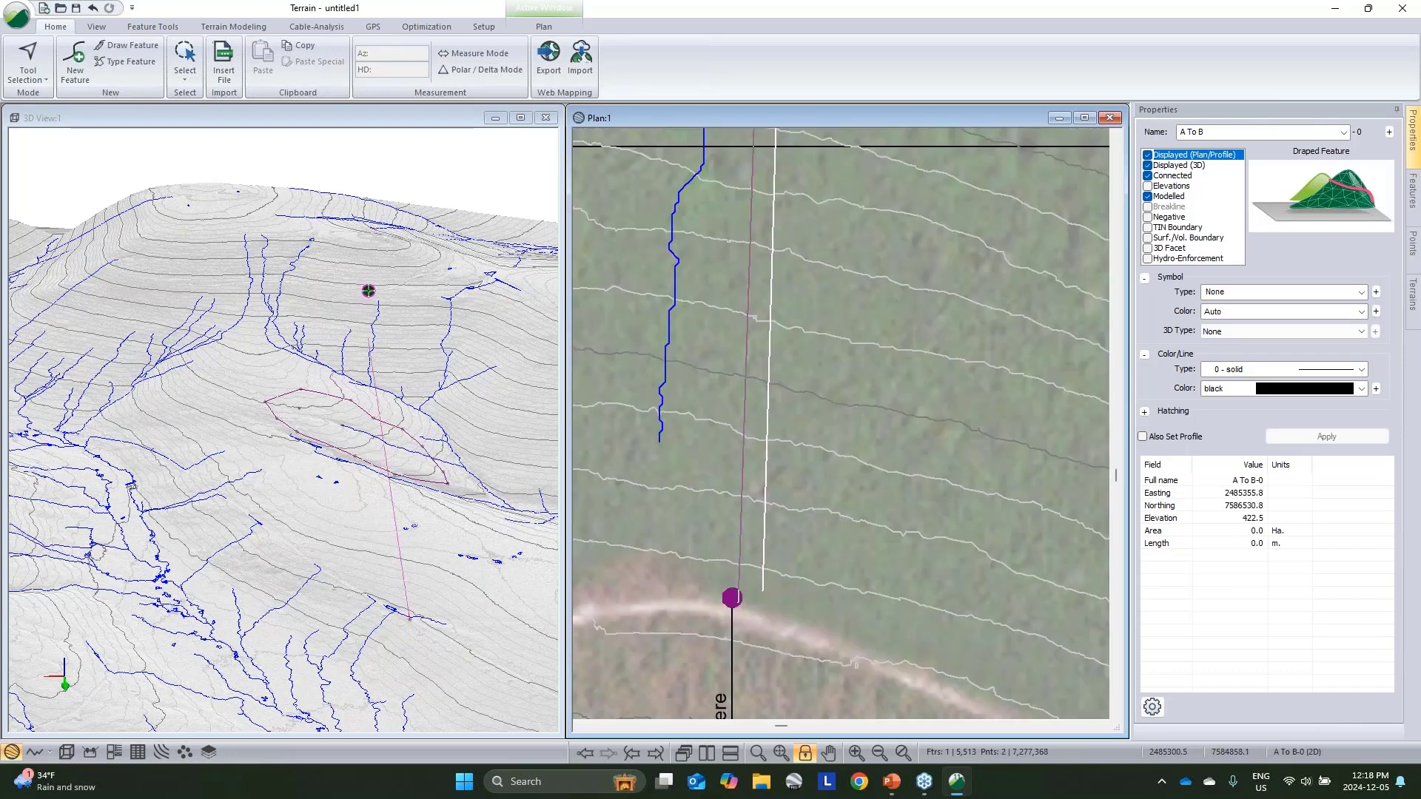
left_click(731, 597)
scroll(732, 596, "down", 5)
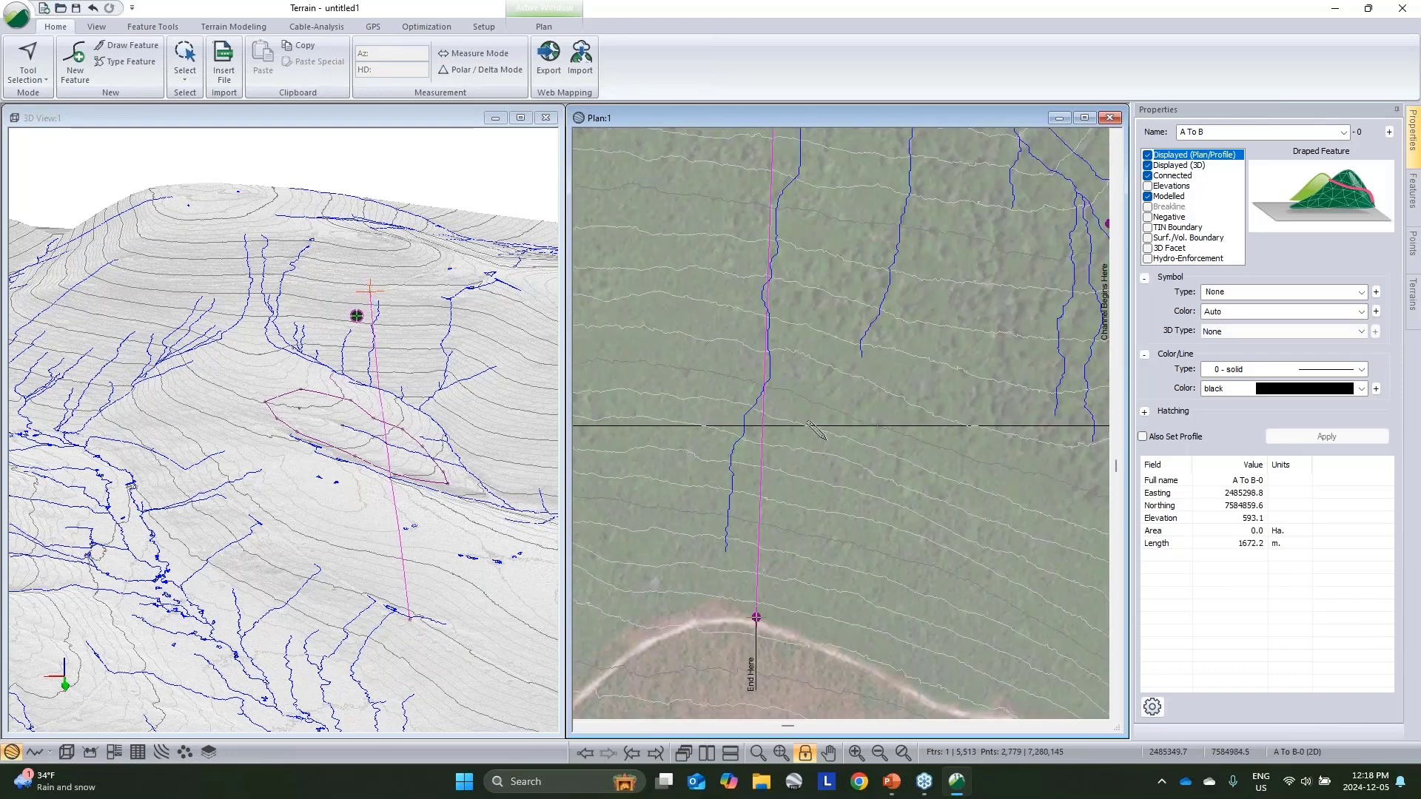
scroll(831, 422, "down", 1)
right_click(866, 384)
left_click(879, 401)
middle_click_drag(879, 405, 876, 507)
scroll(876, 507, "down", 5)
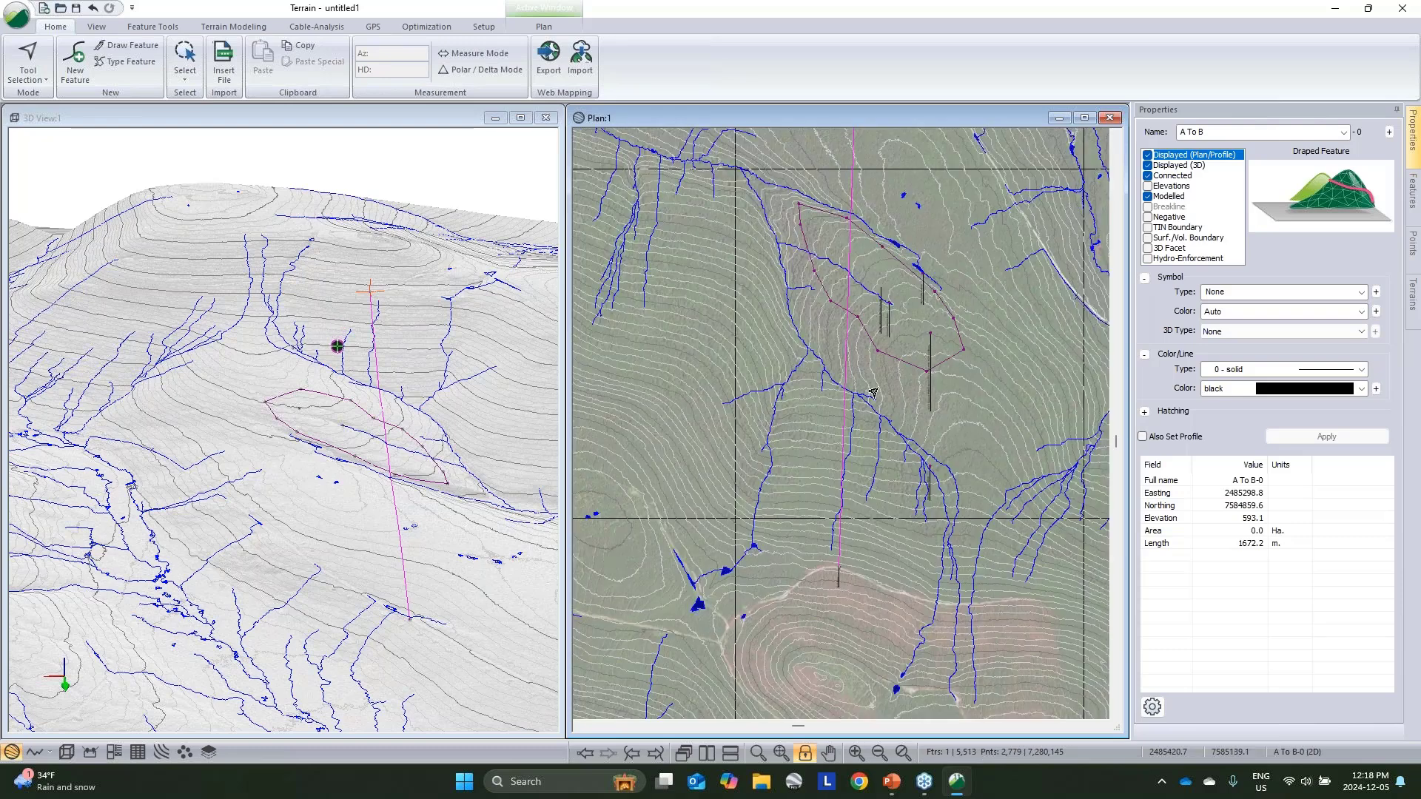
middle_click_drag(871, 393, 835, 556)
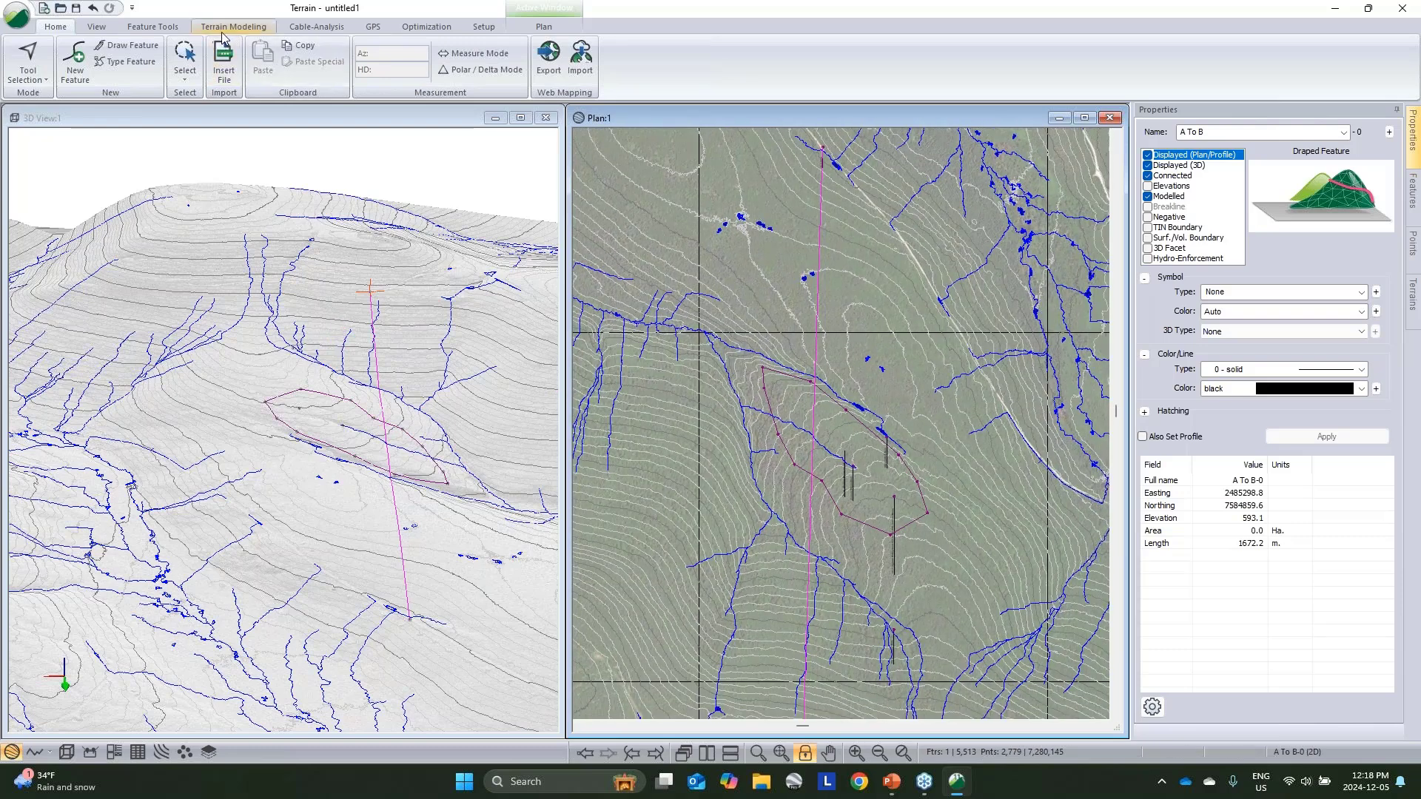
Step: Set up Path Explorer AI for 5 paths with a 50 m minimum horizontal curve radius and a 12% maximum grade
left_click(425, 28)
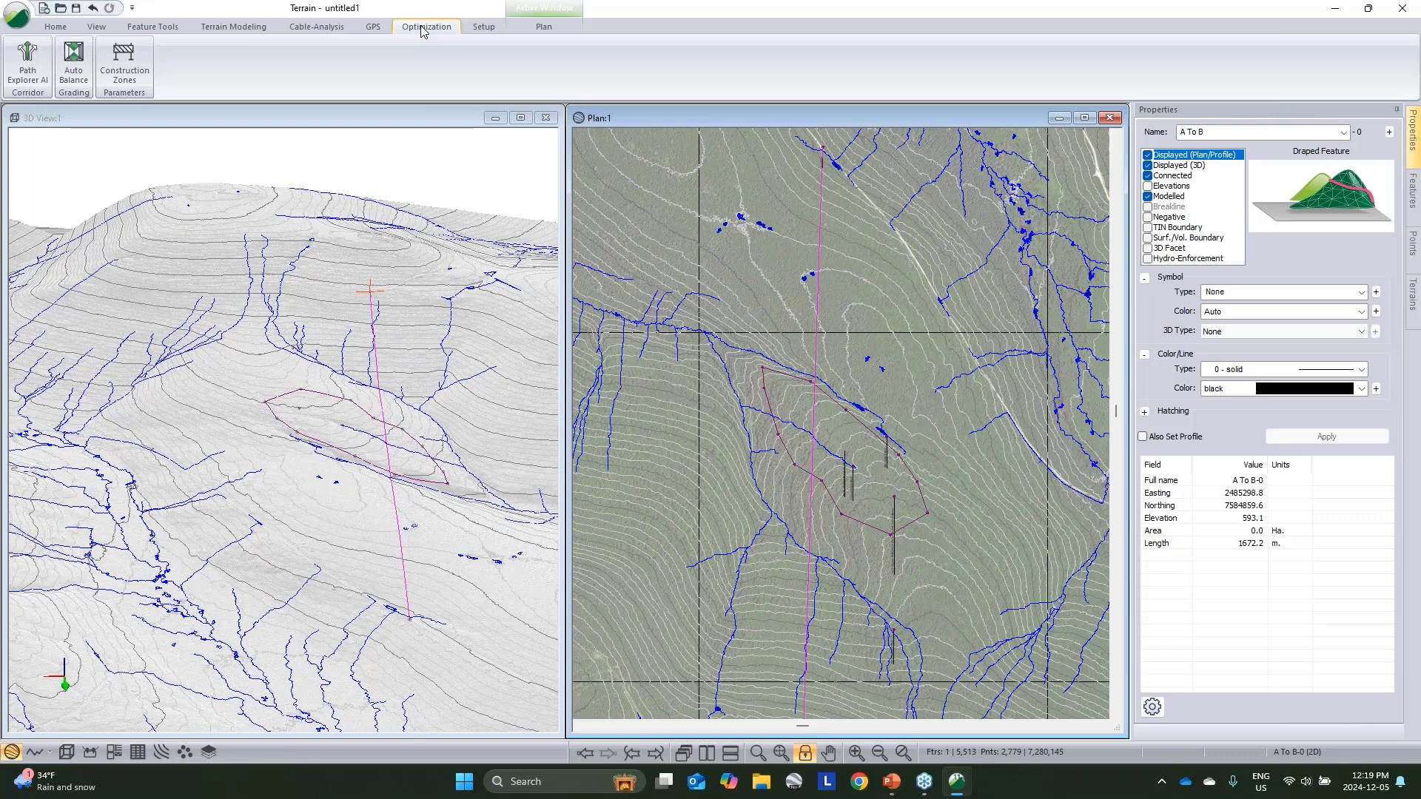
left_click(28, 66)
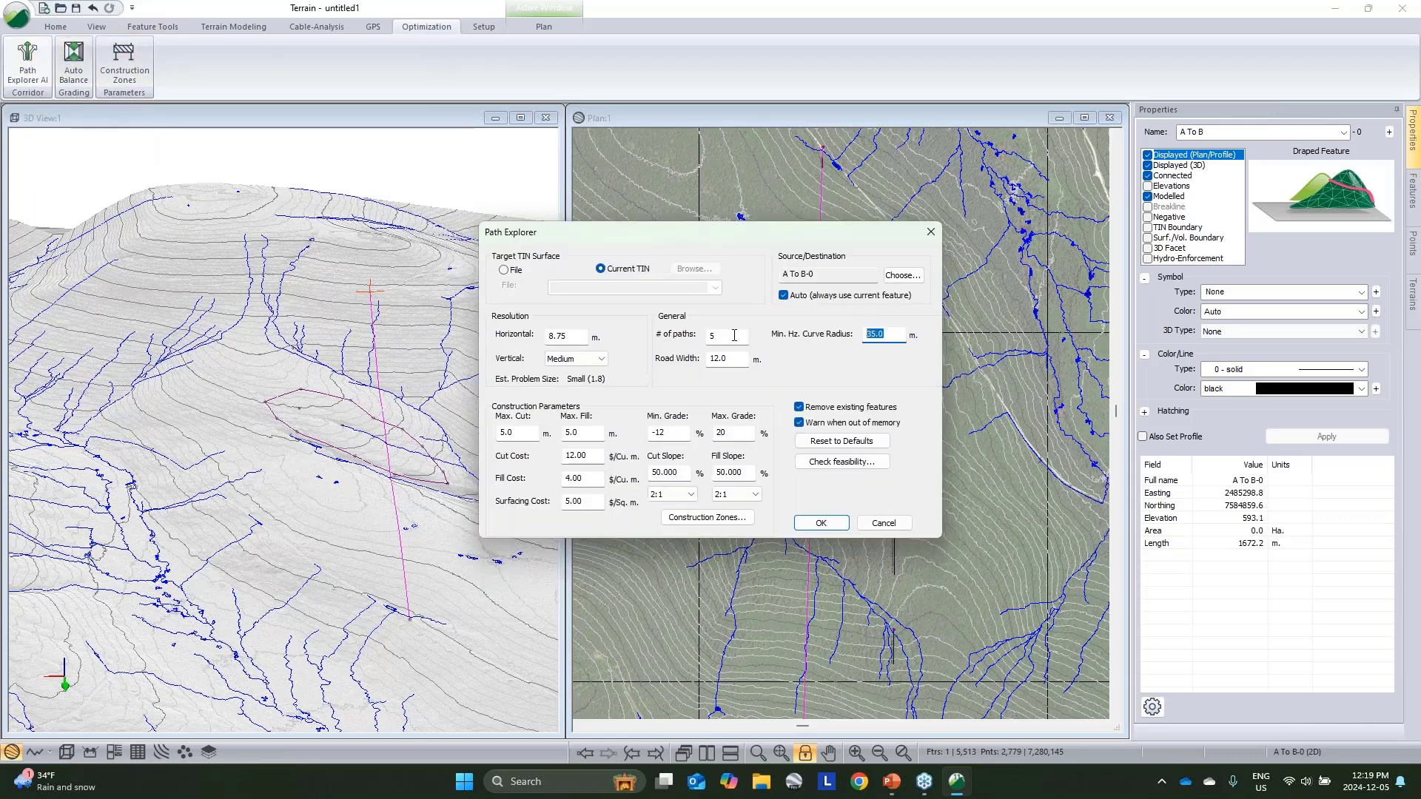
type("5")
left_click_drag(880, 334, 851, 346)
double_click(724, 433)
type("12")
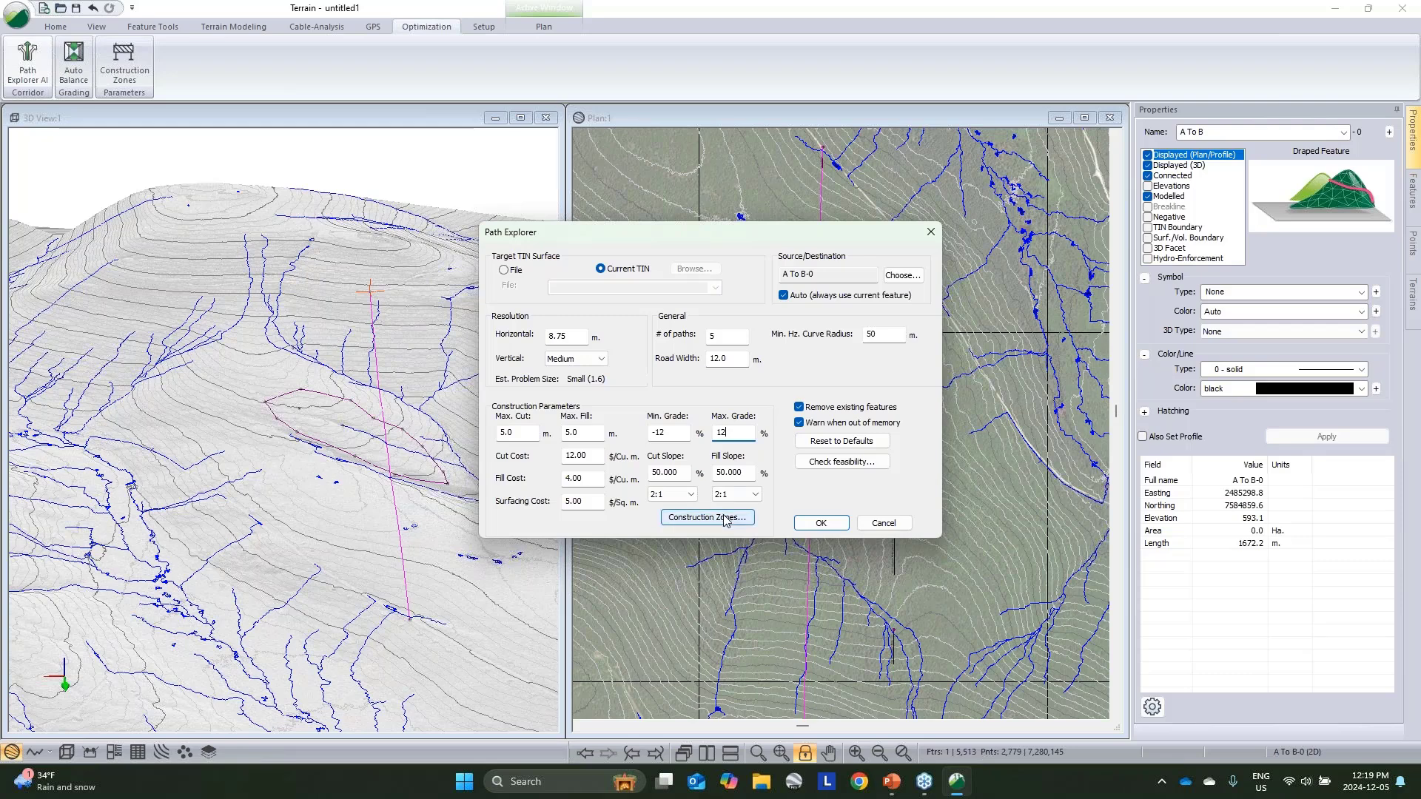
left_click_drag(831, 230, 558, 260)
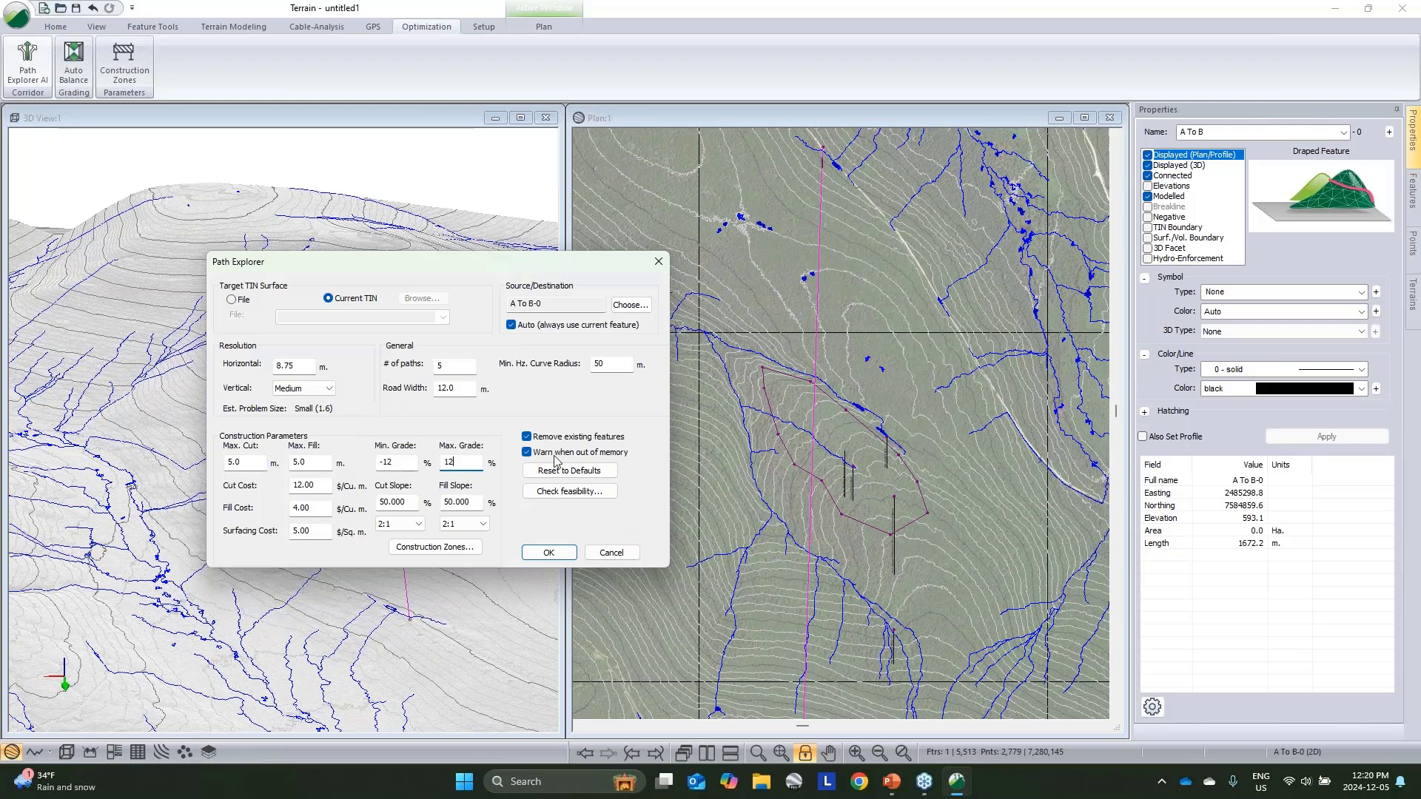
Step: Create a Polylines construction zone set from all features in the predefined streams layer, matching STREAM*
left_click(436, 547)
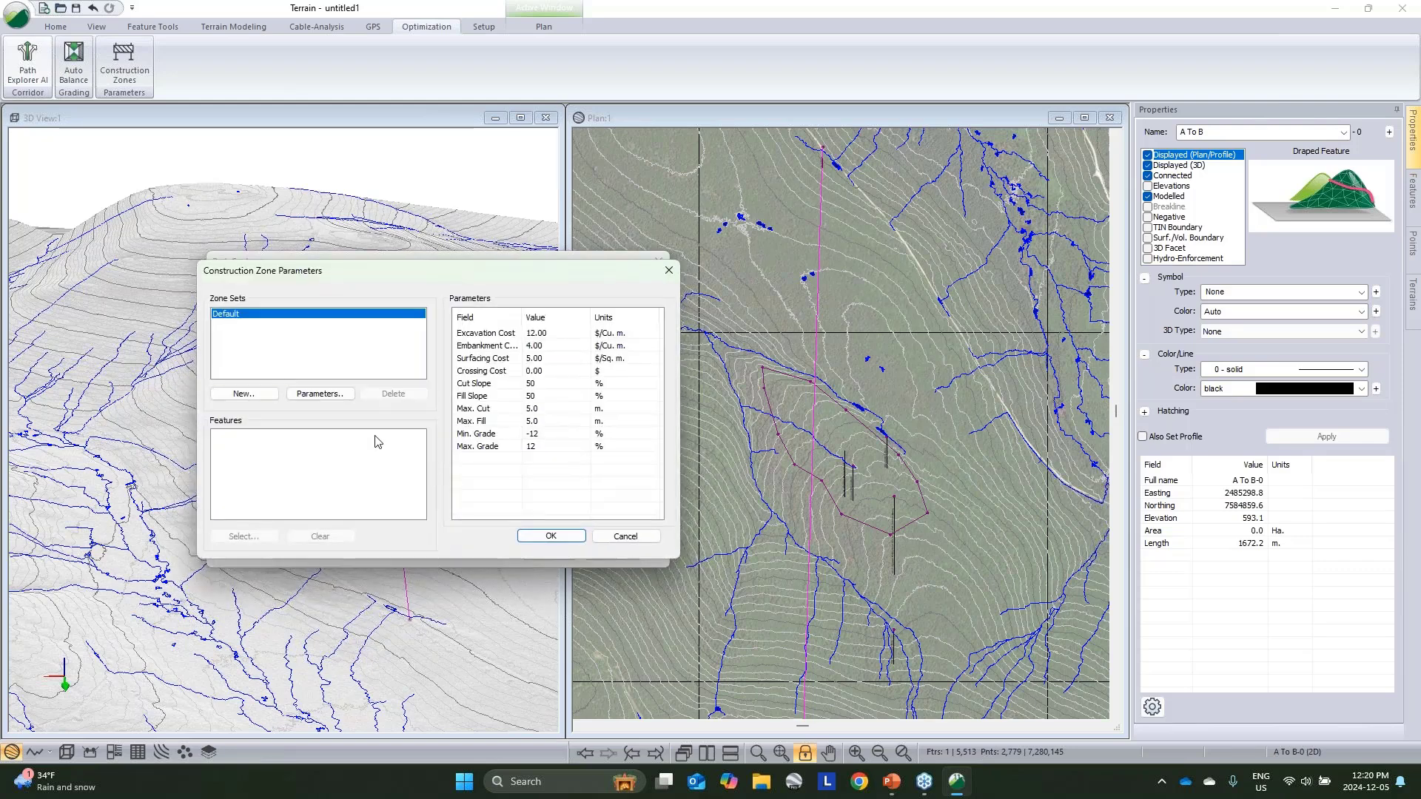
left_click(259, 397)
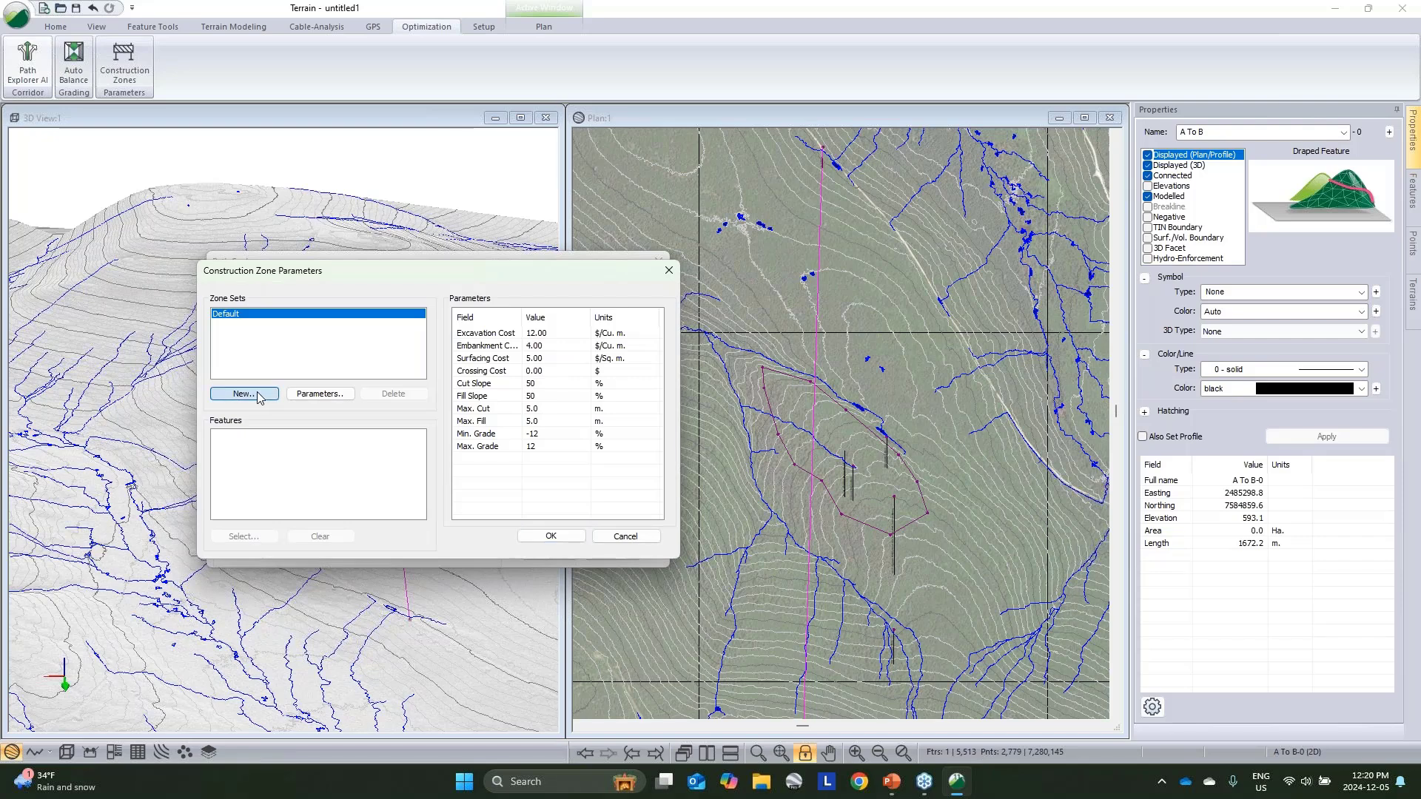
left_click(371, 367)
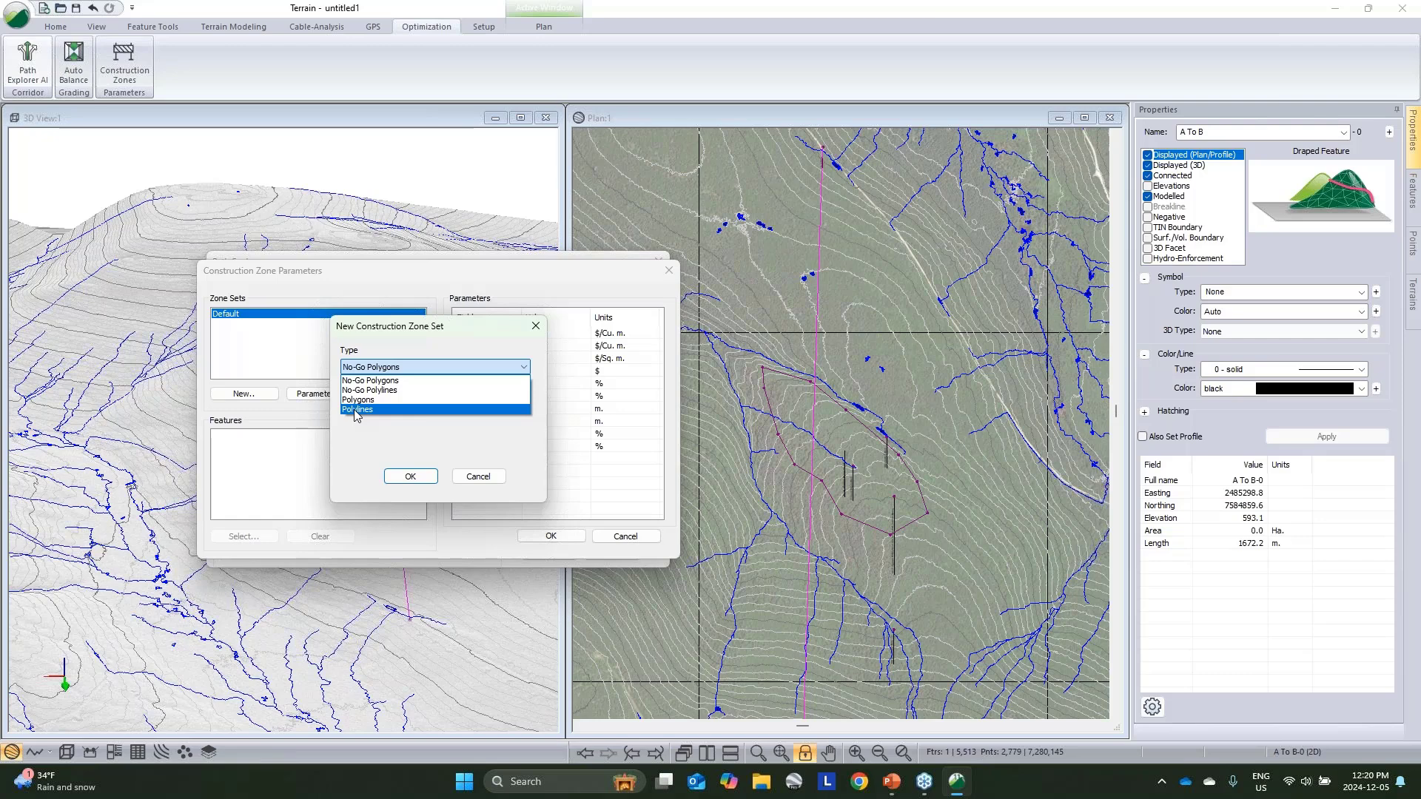
left_click(444, 410)
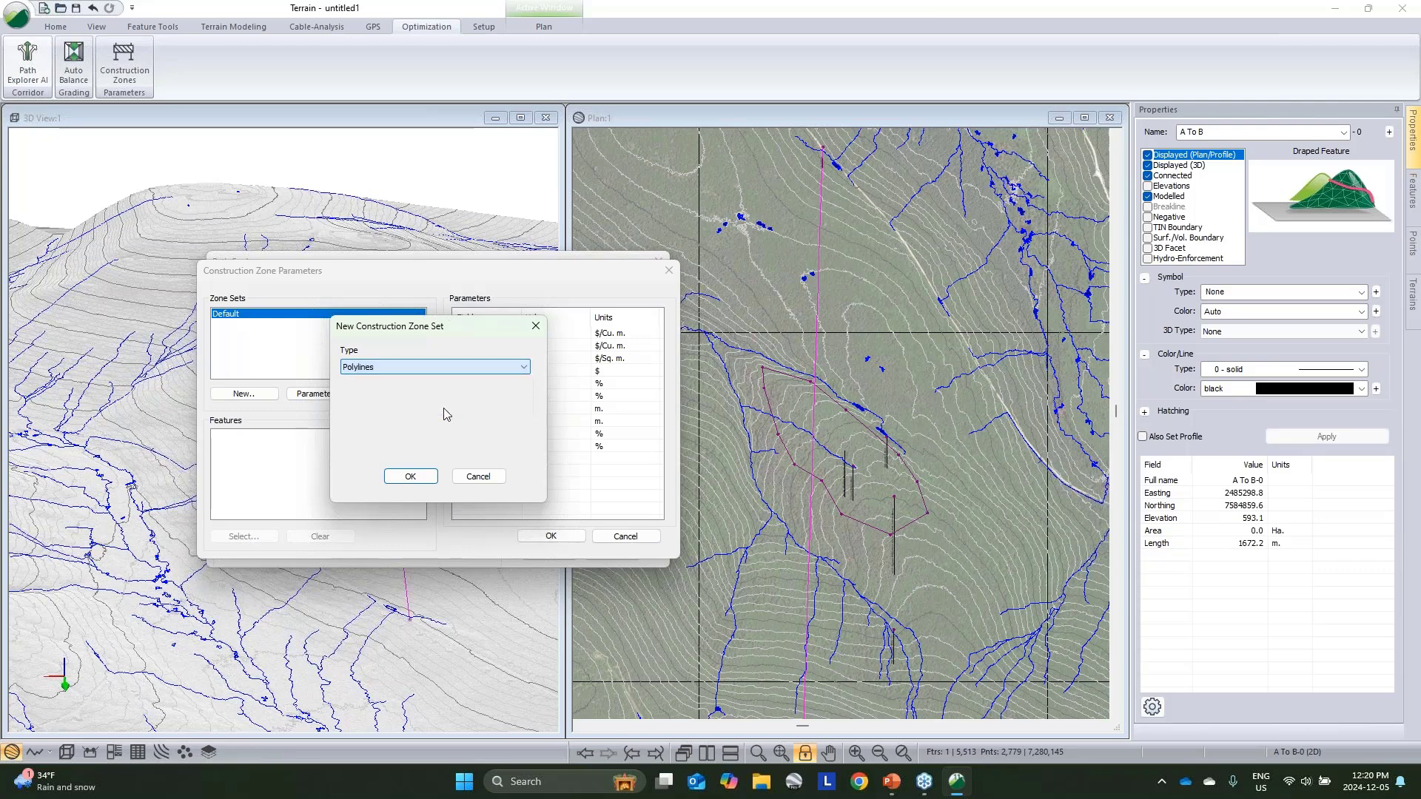
left_click(411, 476)
left_click(553, 418)
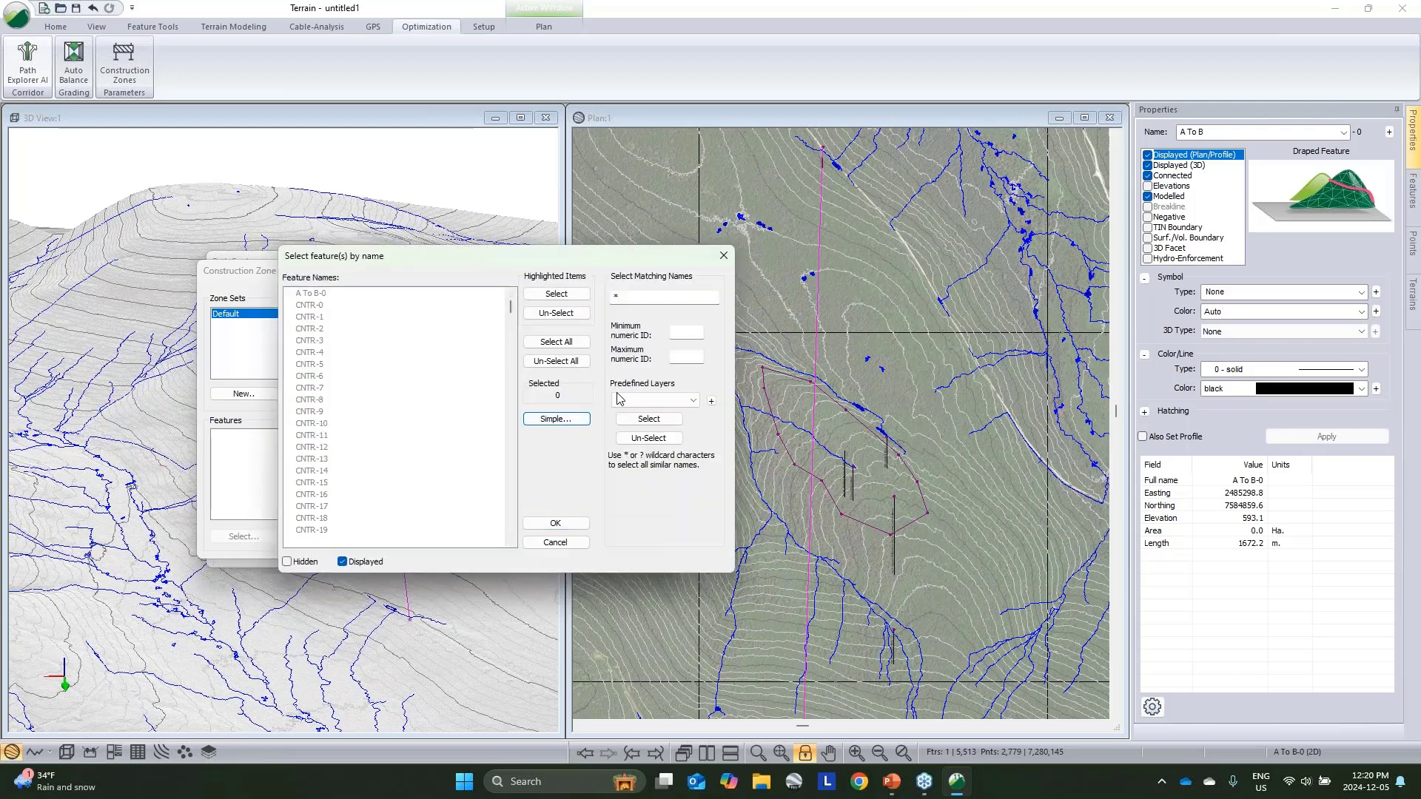
left_click(635, 401)
left_click(644, 433)
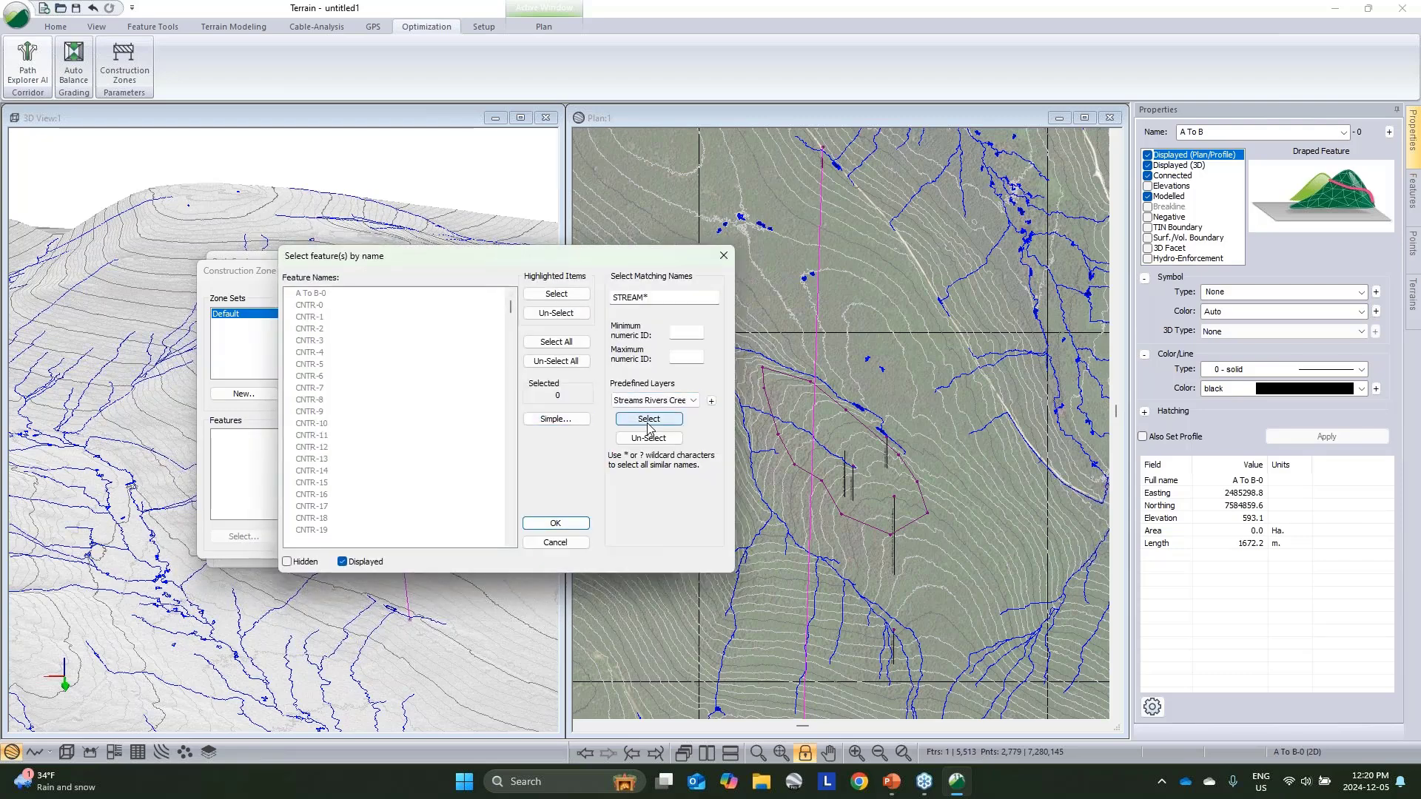
left_click(648, 419)
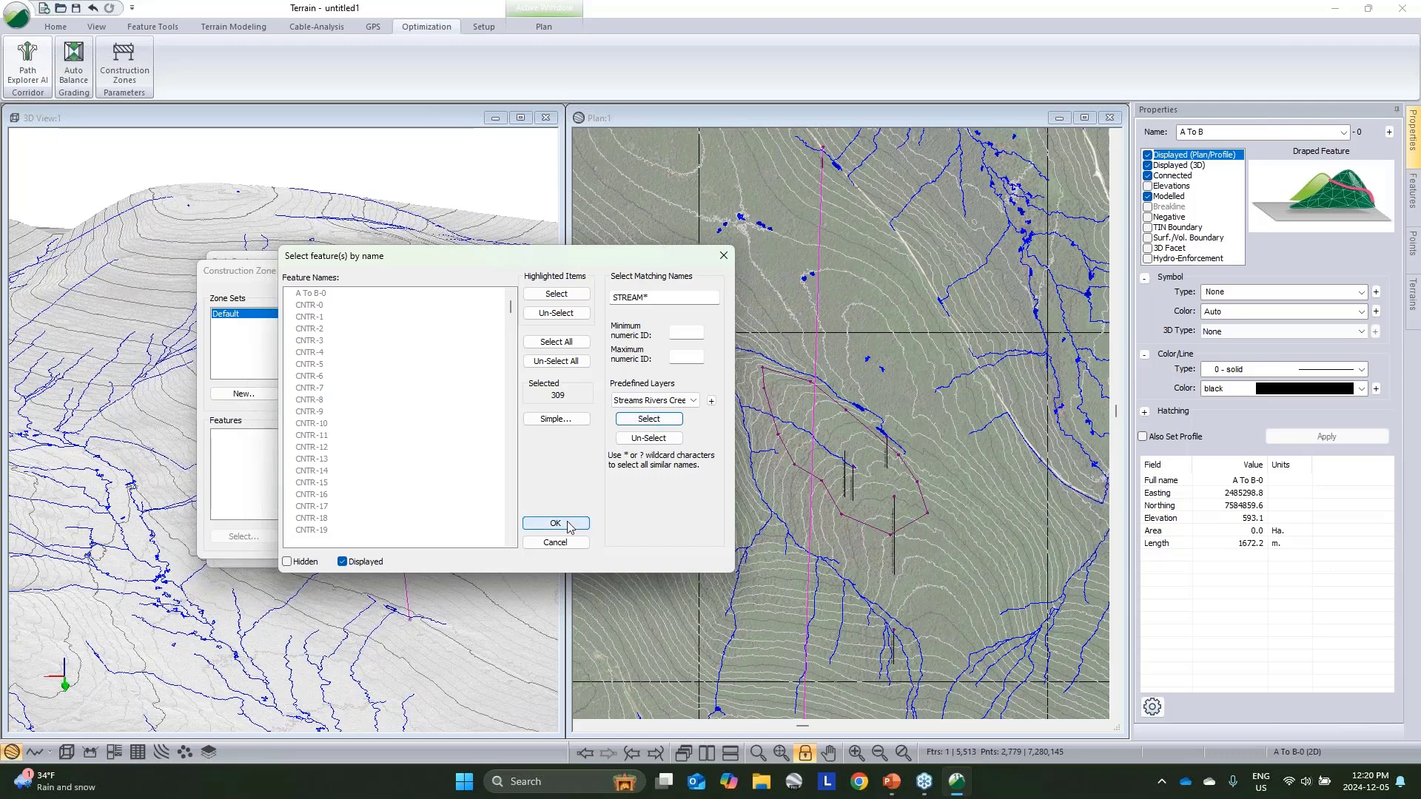
left_click(555, 523)
Step: Set the stream zone's crossing cost to $3500 and accept the construction zone parameters
type("3500")
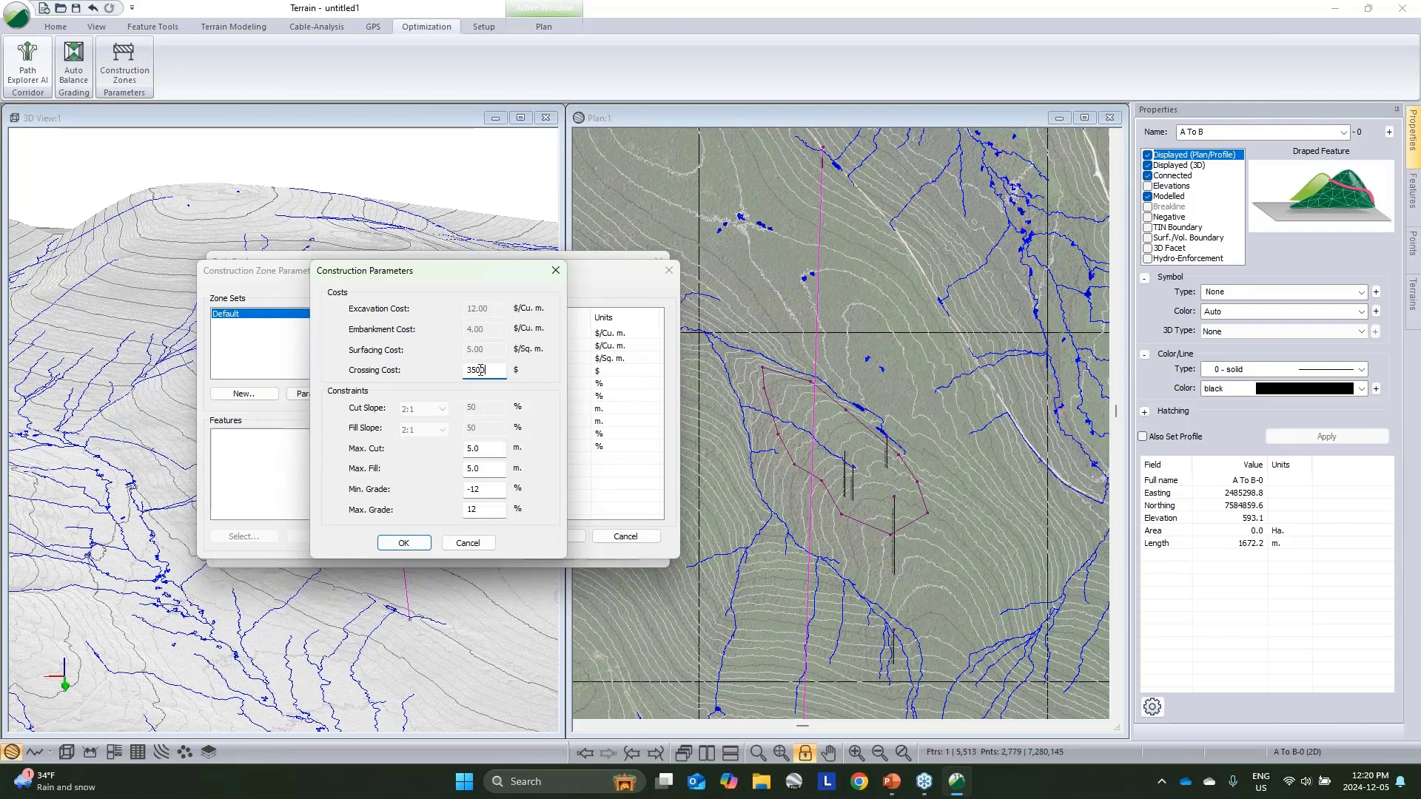
left_click(413, 545)
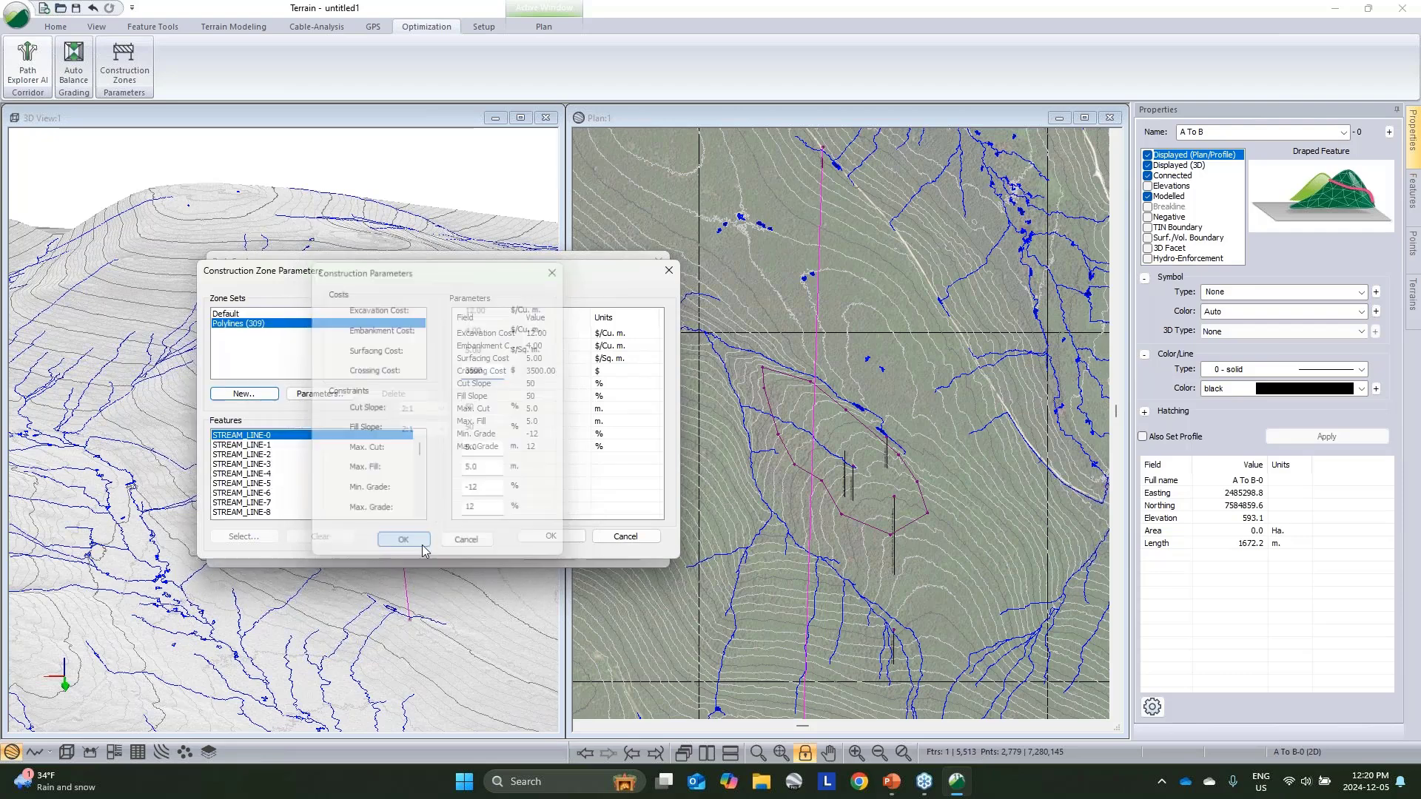
left_click(551, 543)
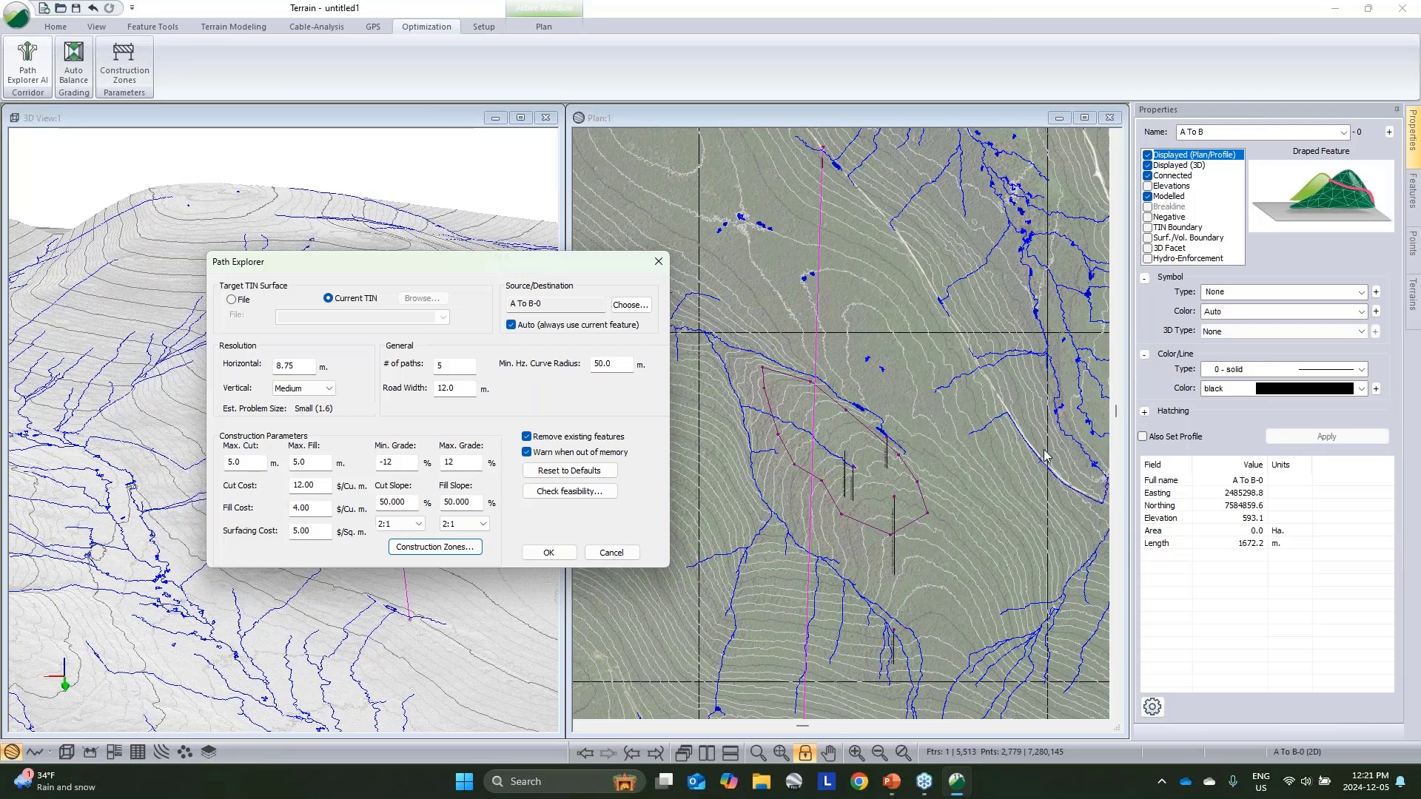
Step: Restrict the allowable approach directions to west only at the source and east only at the destination
left_click(622, 305)
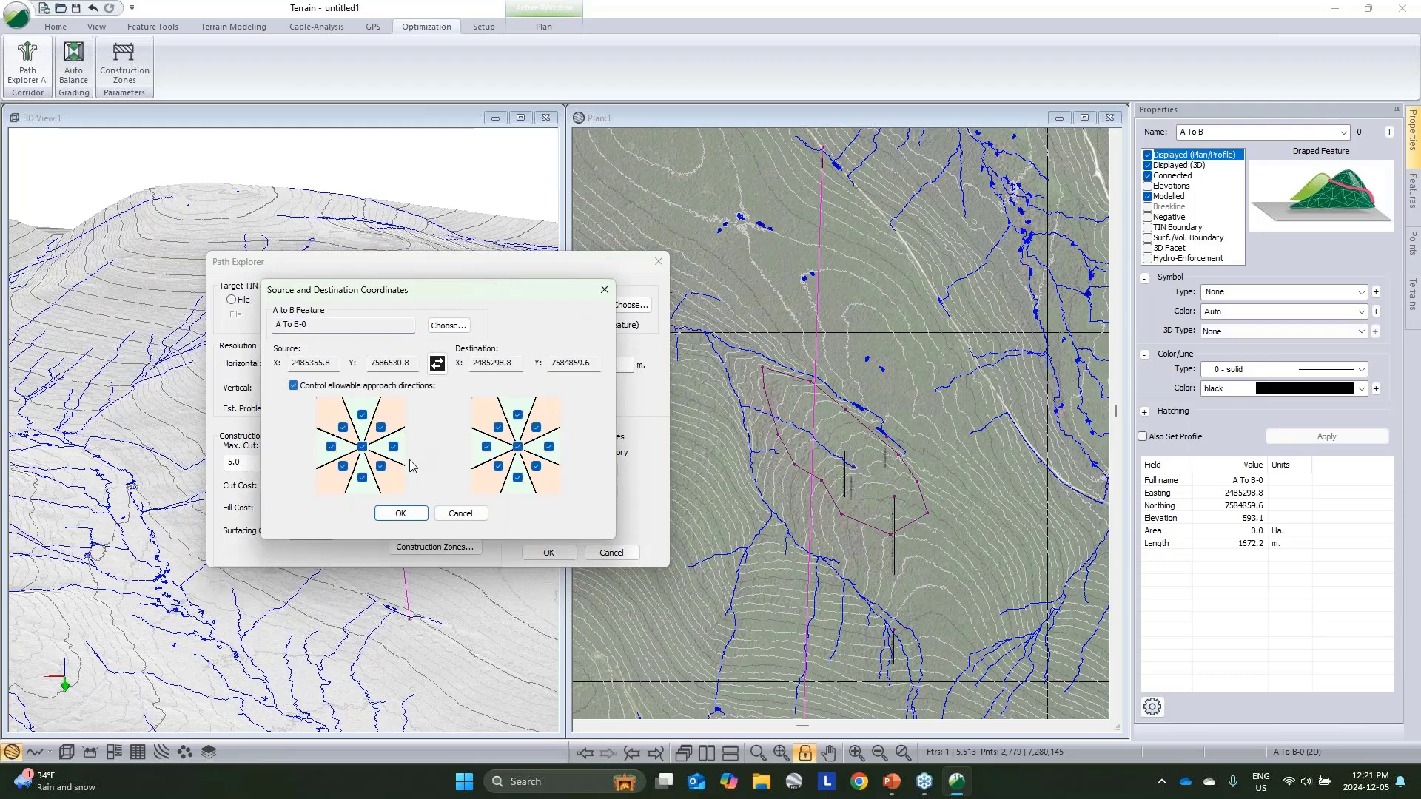
left_click(362, 446)
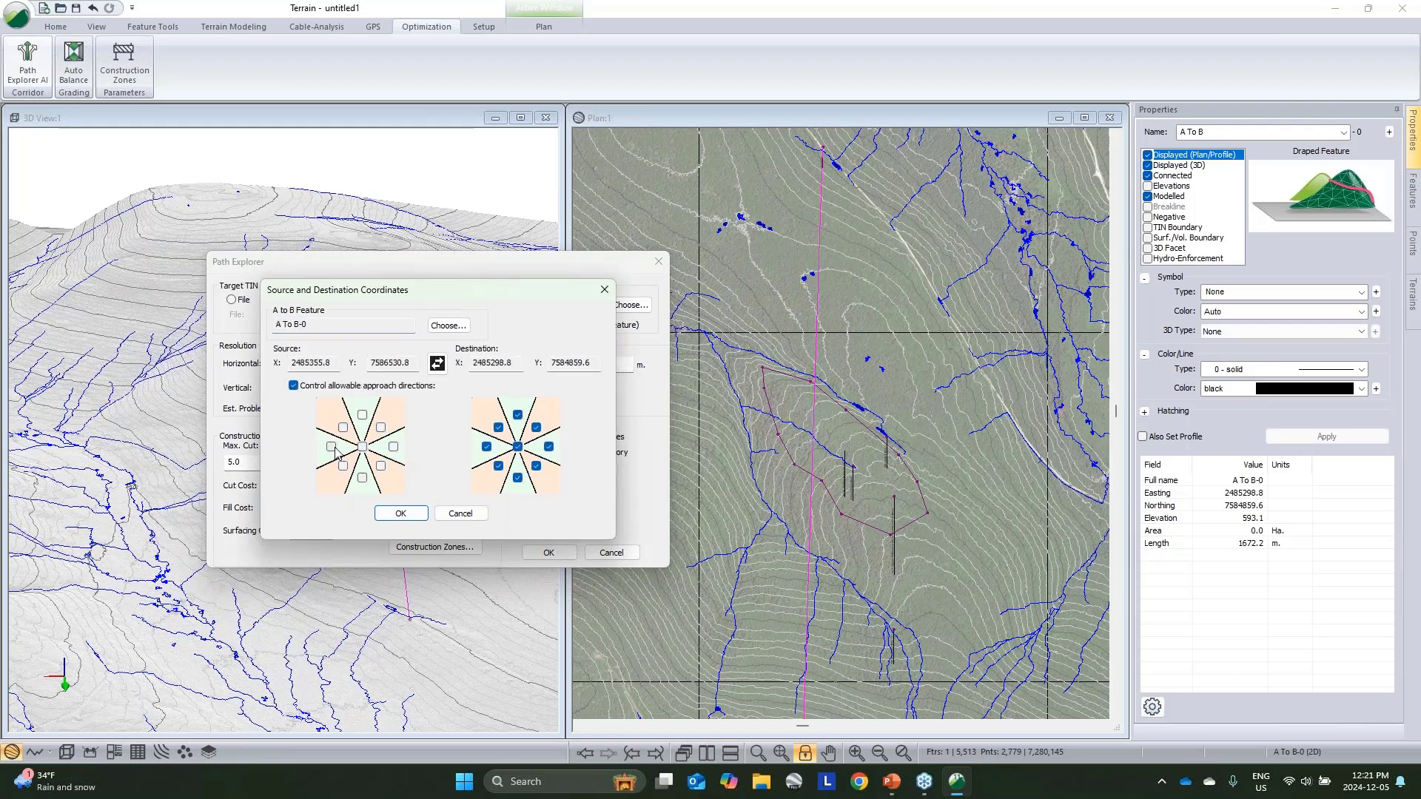
left_click(331, 447)
left_click(517, 446)
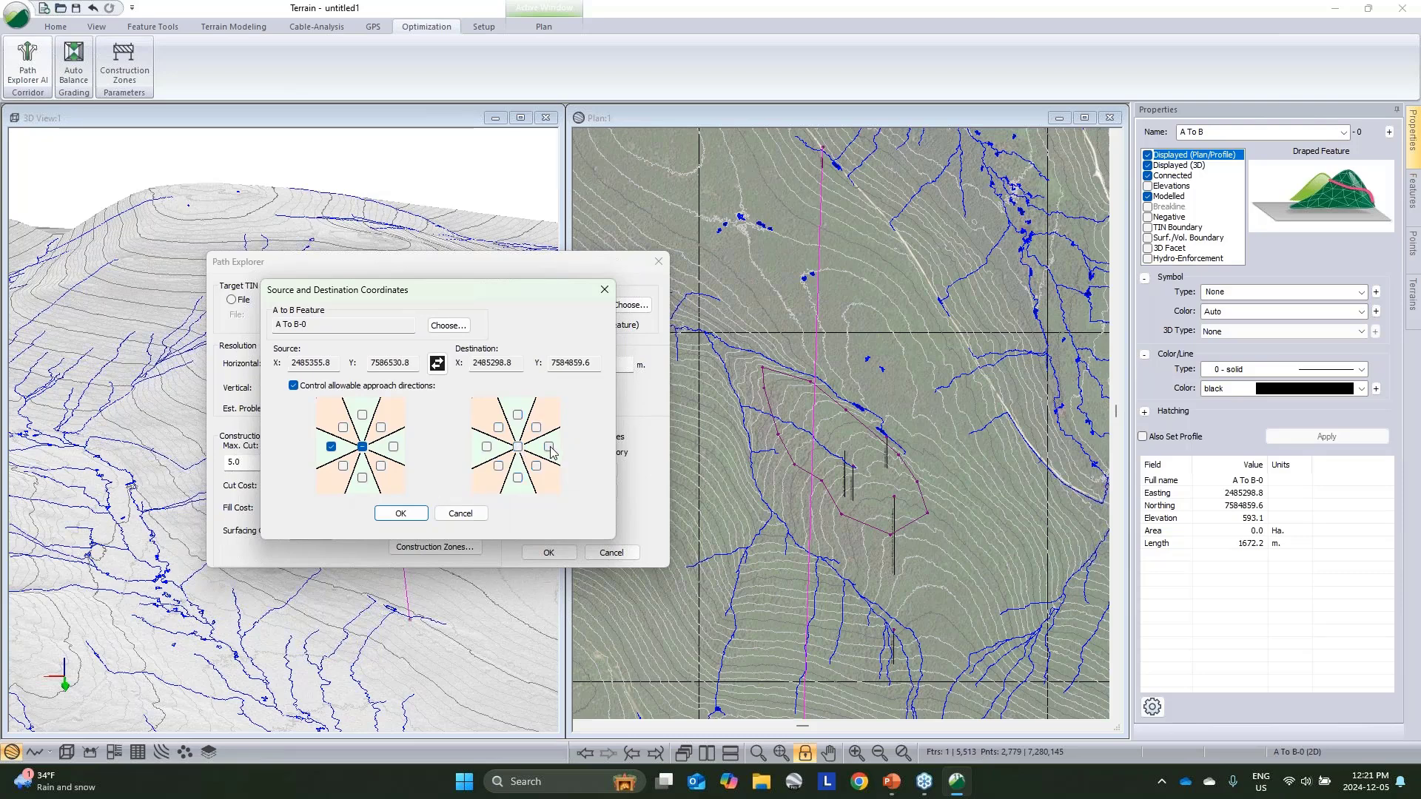
left_click(548, 447)
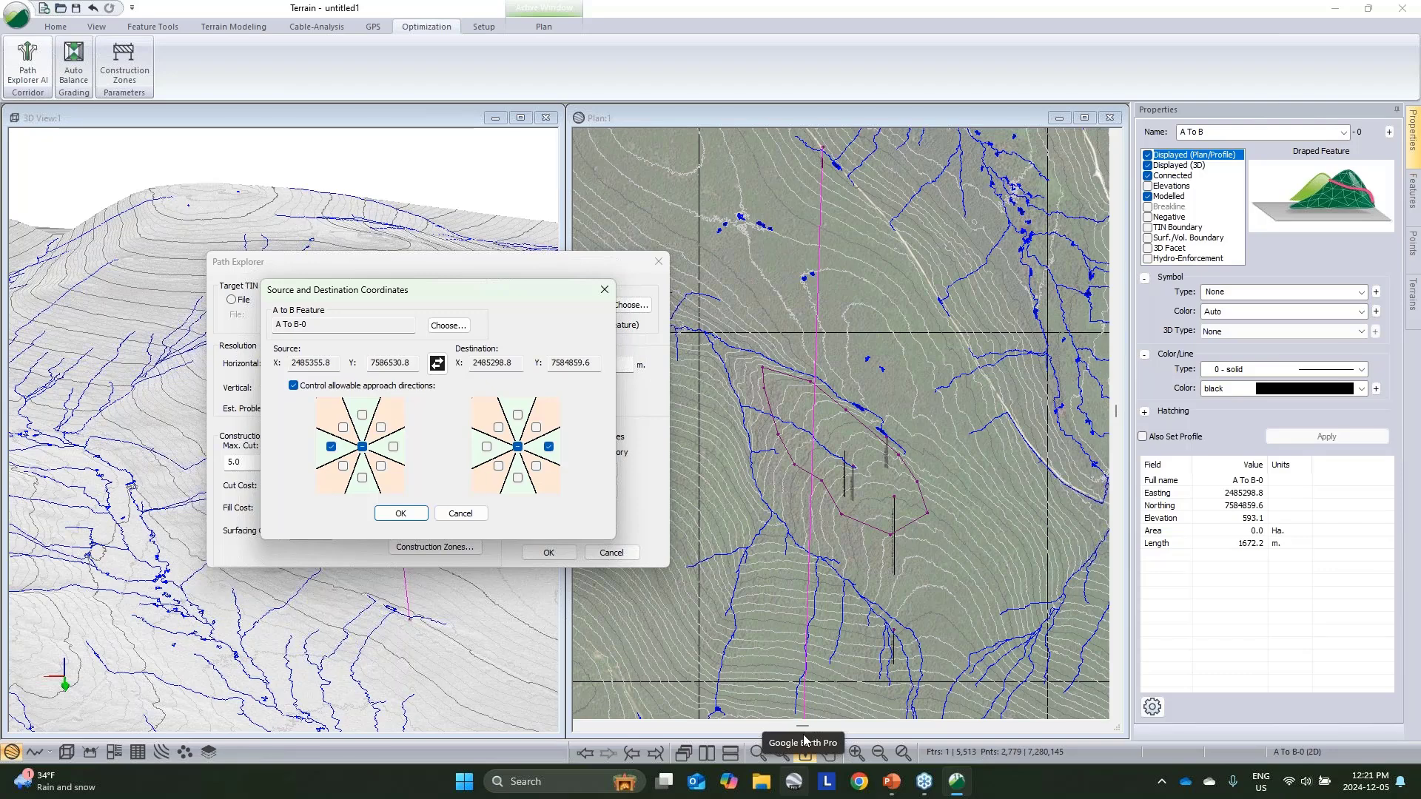
left_click(400, 513)
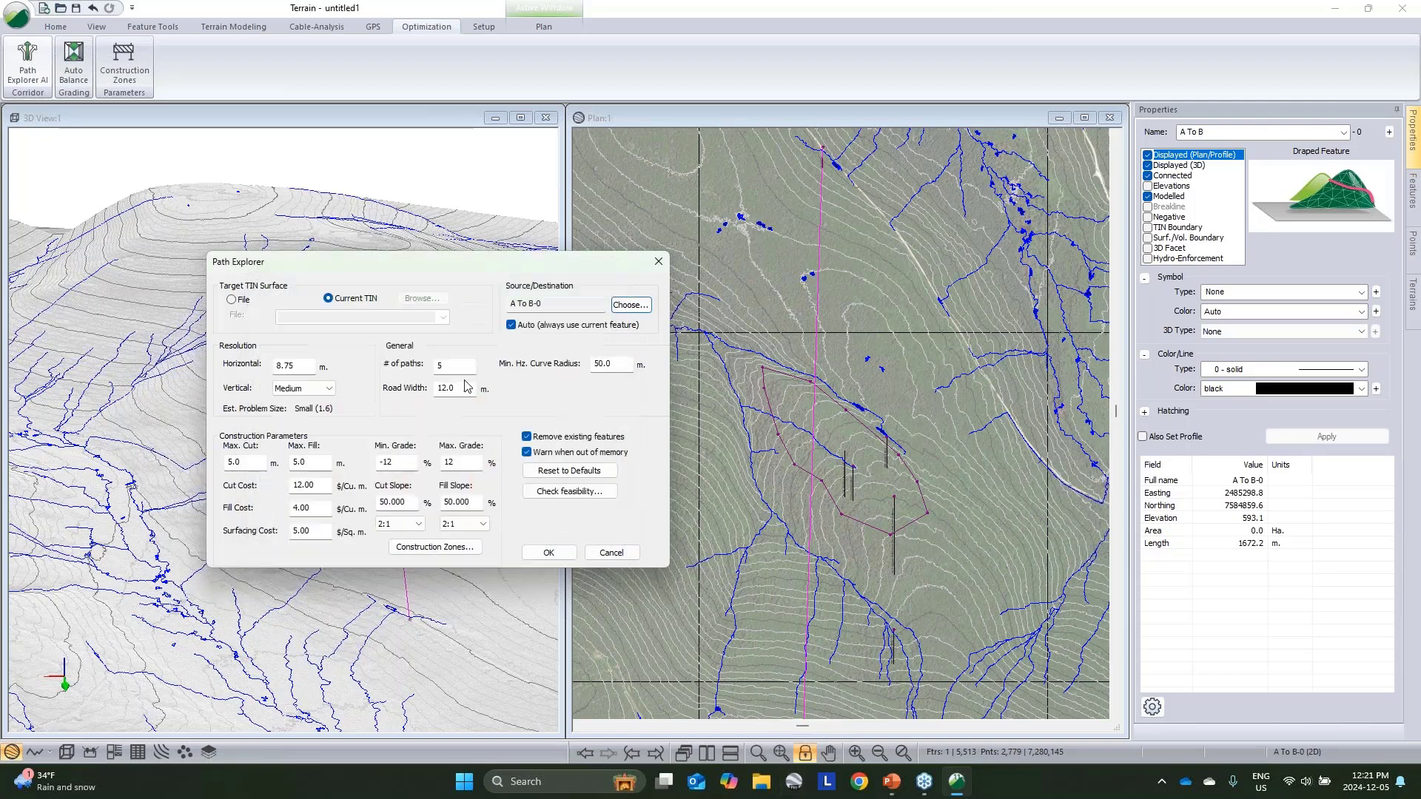
Step: Run the path exploration between the source and destination and accept the solutions found
left_click(548, 553)
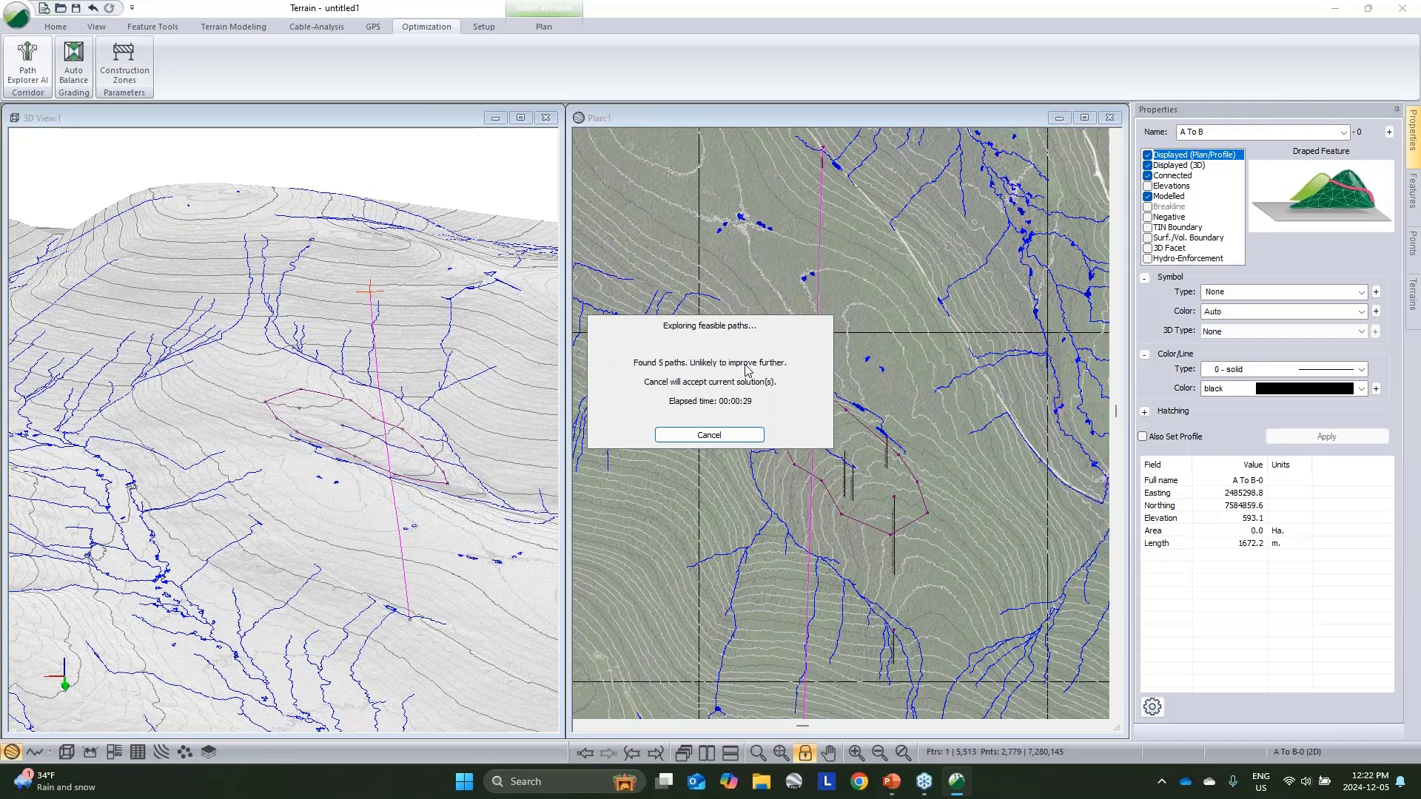
left_click(720, 438)
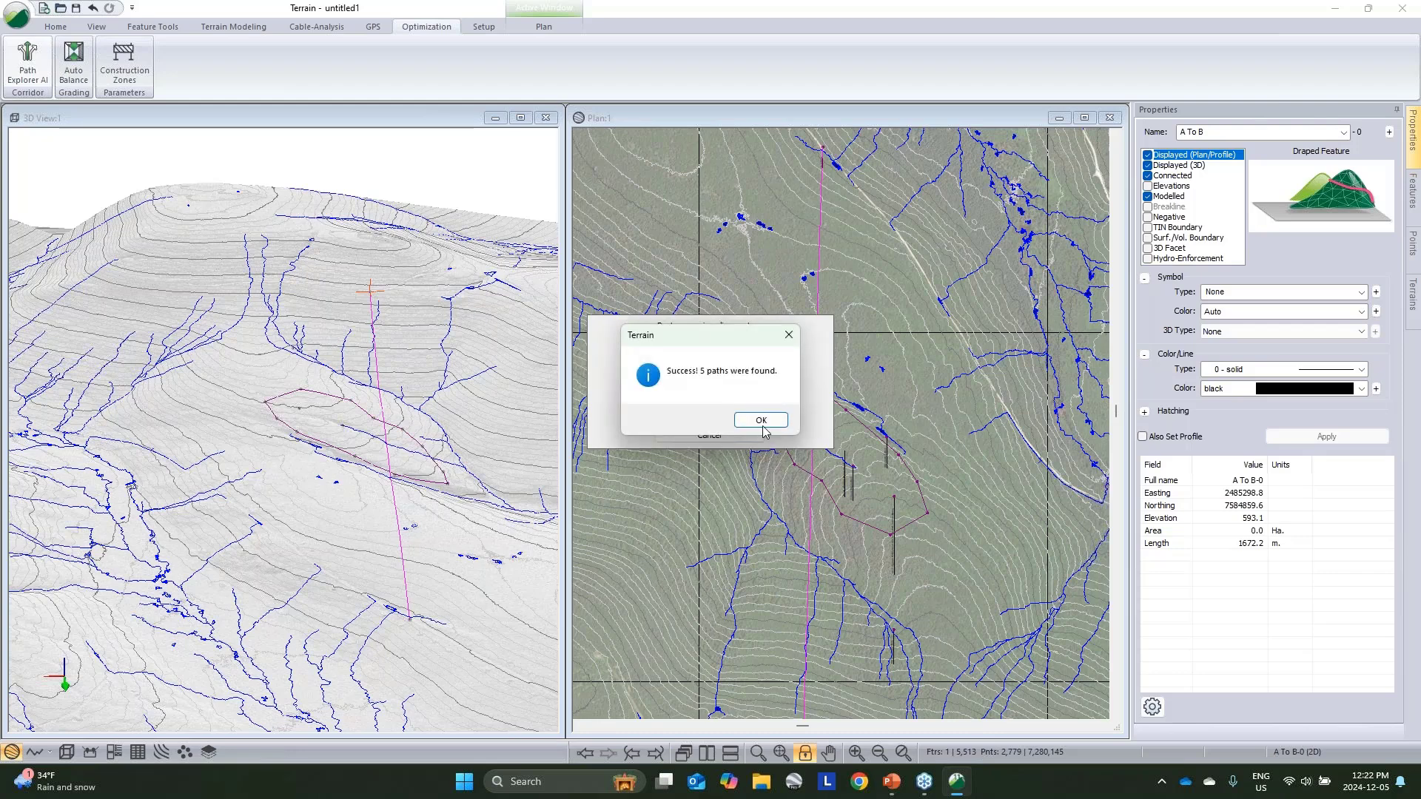
left_click(763, 426)
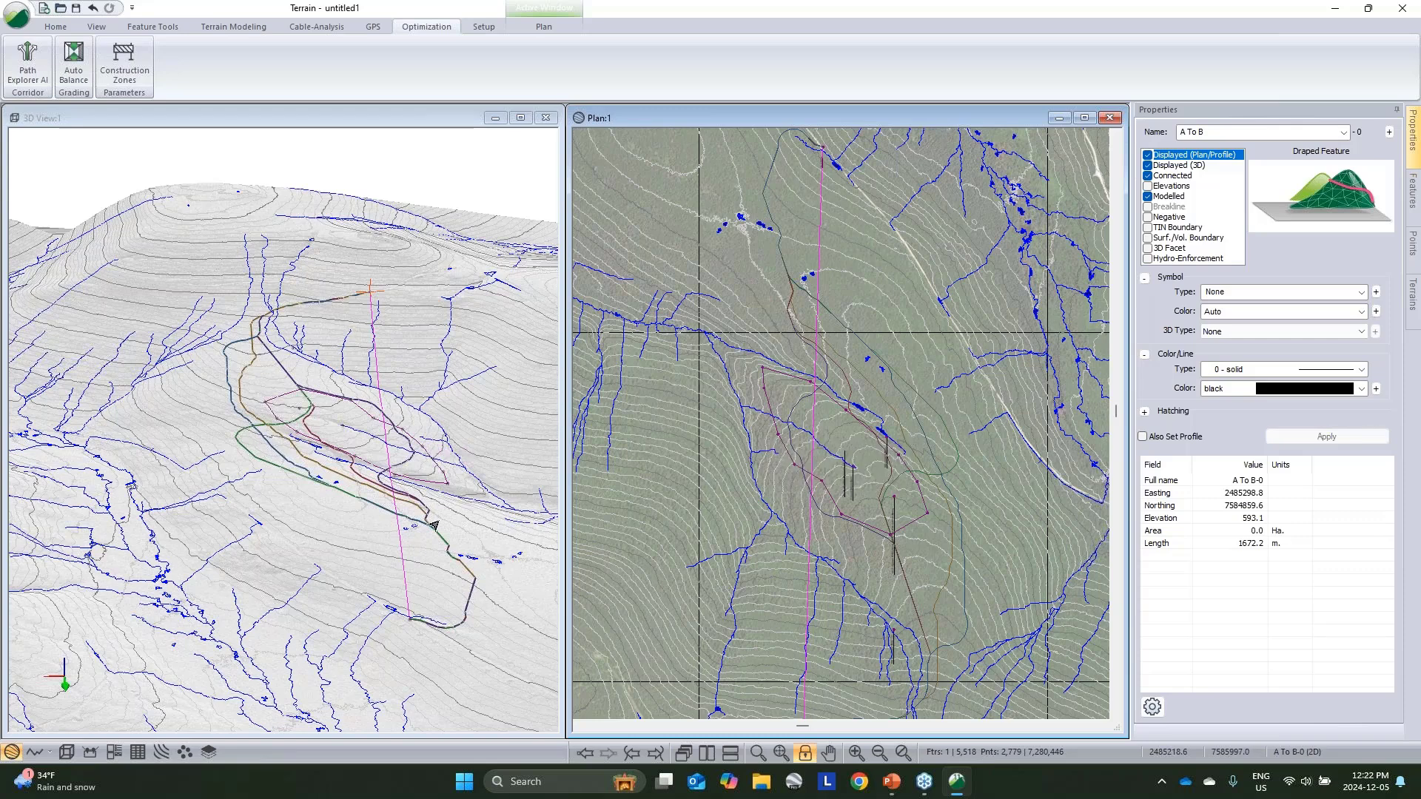
mouse_move(334, 326)
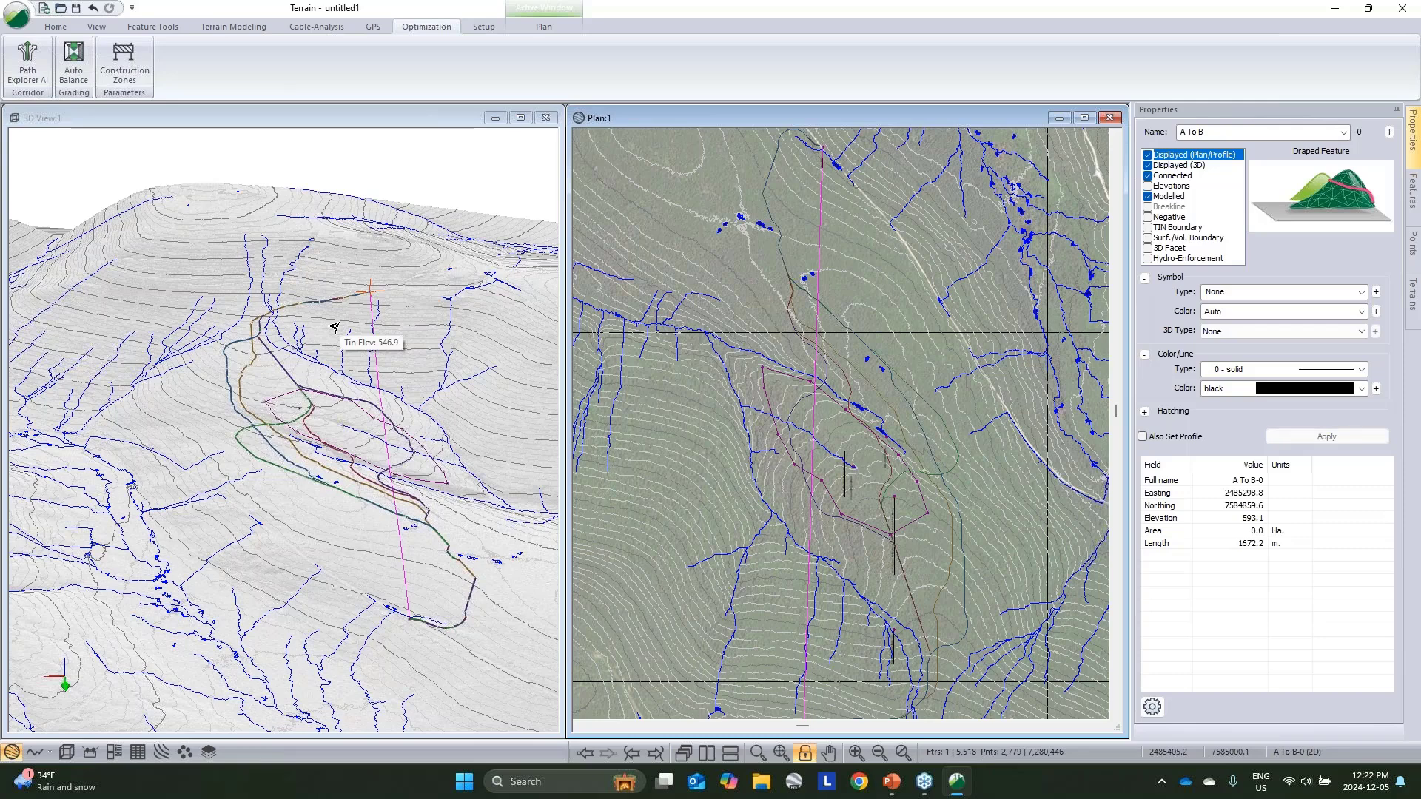
Step: Delete the generated path .XPATH_284K that crosses the polygon zone in the 3D view
left_click_drag(339, 459, 215, 403)
scroll(308, 417, "up", 5)
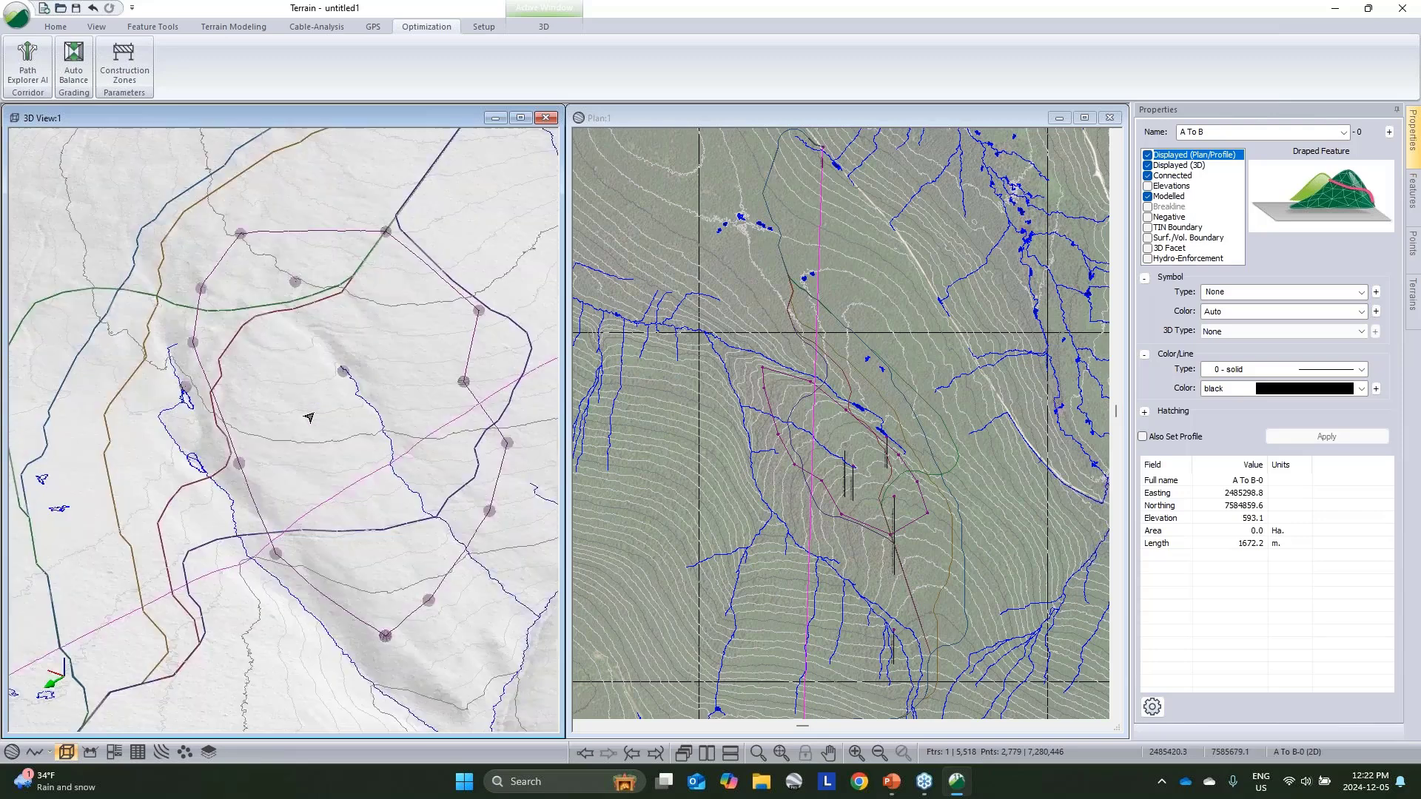
left_click(201, 549)
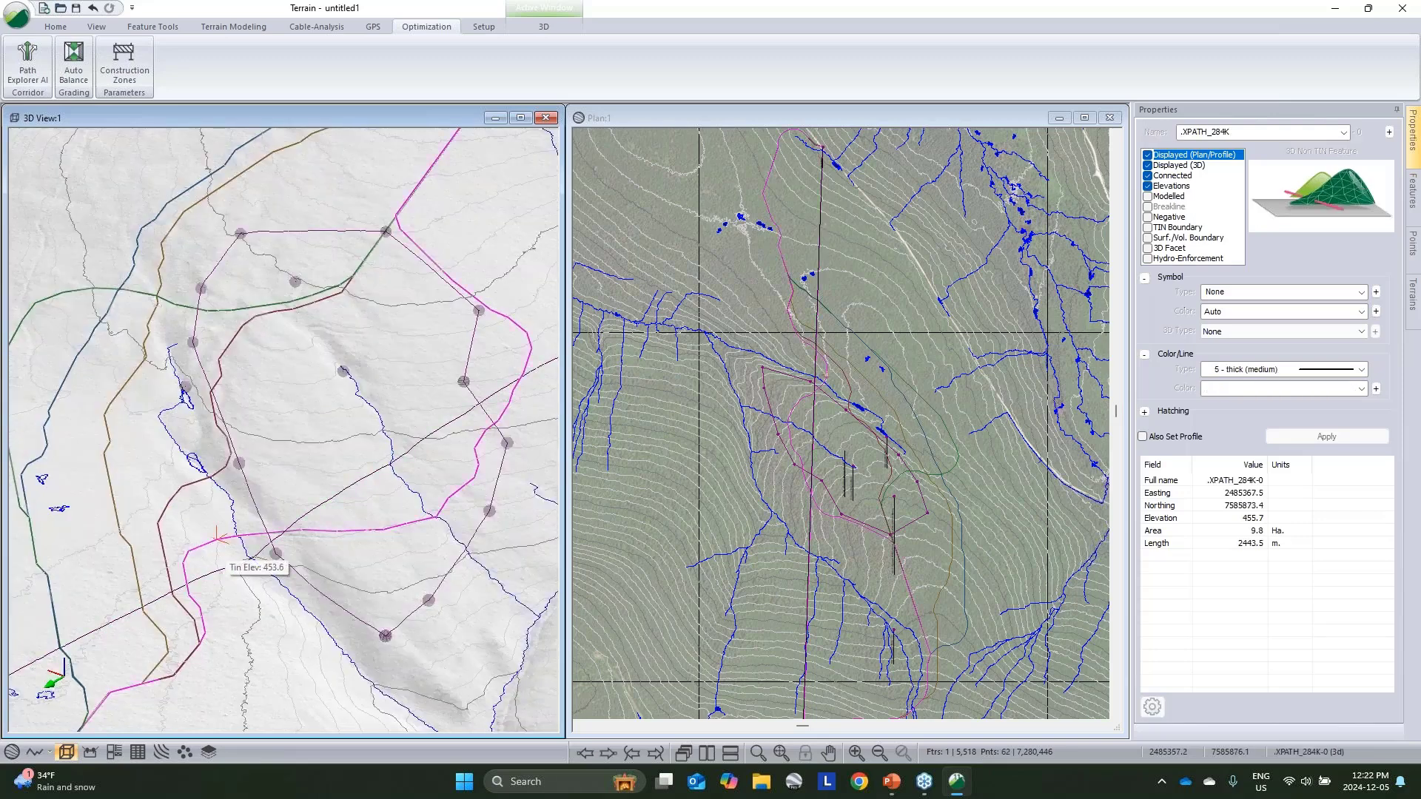
left_click(221, 552)
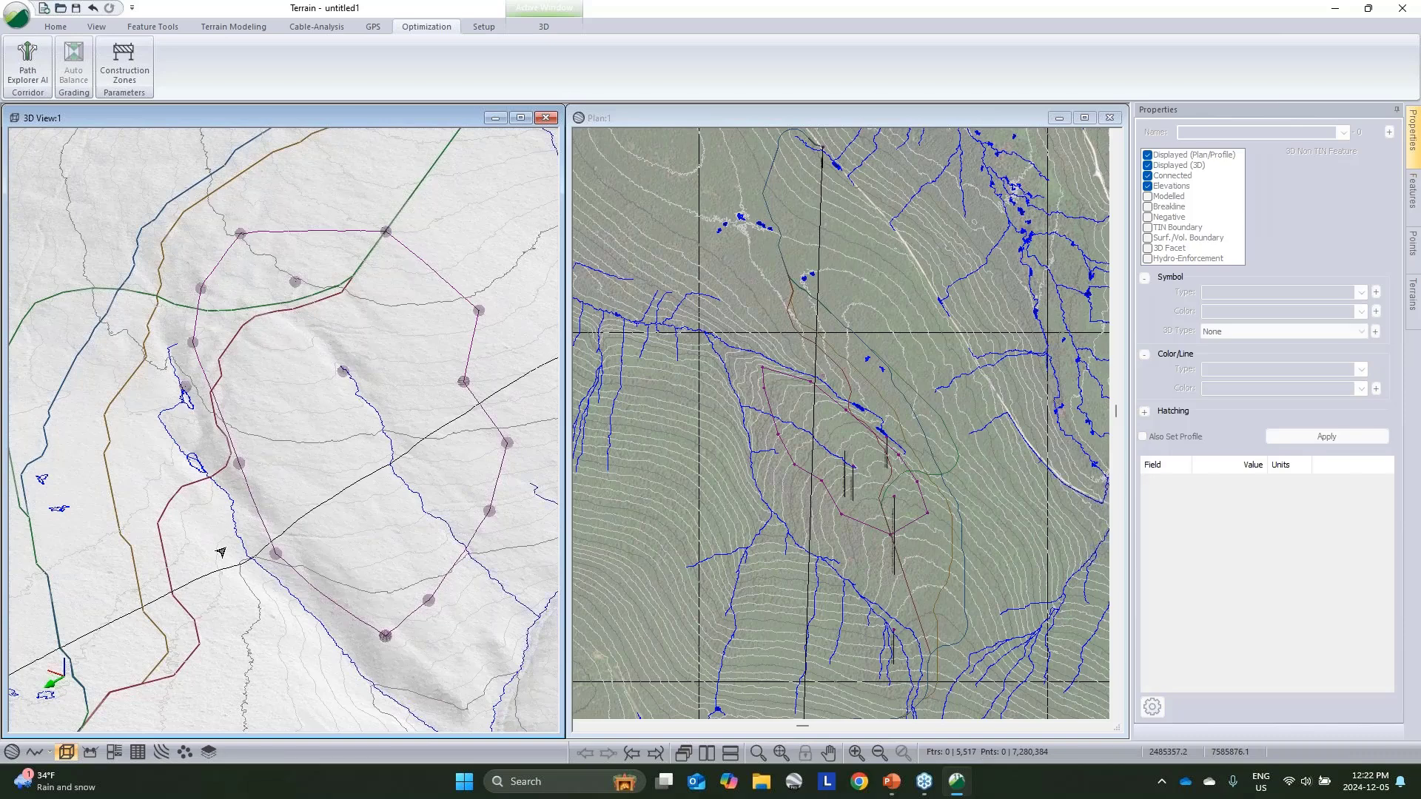
Step: Select the generated path .XPATH_247K-0 by its feature name
middle_click_drag(221, 552, 340, 435)
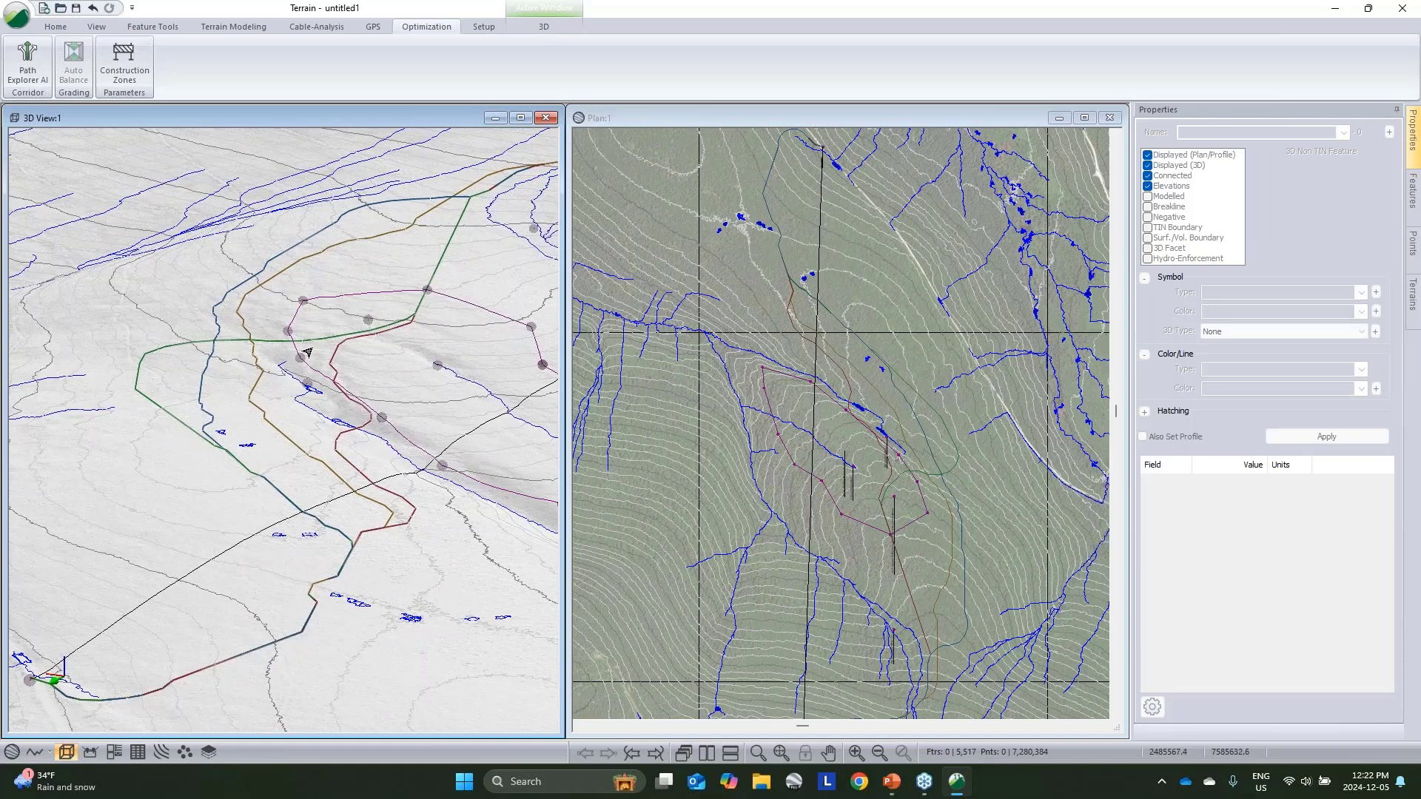
right_click(335, 300)
mouse_move(470, 373)
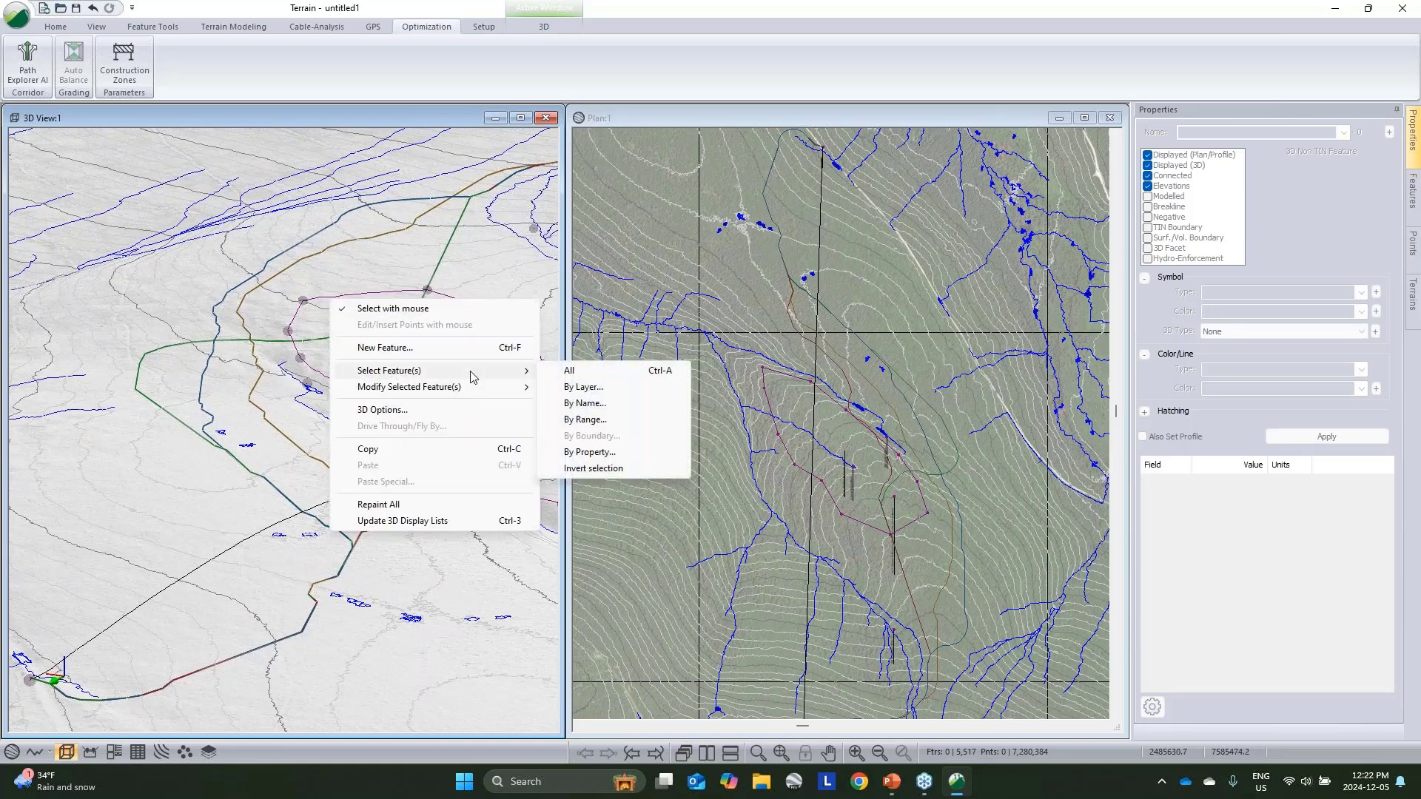
left_click(584, 404)
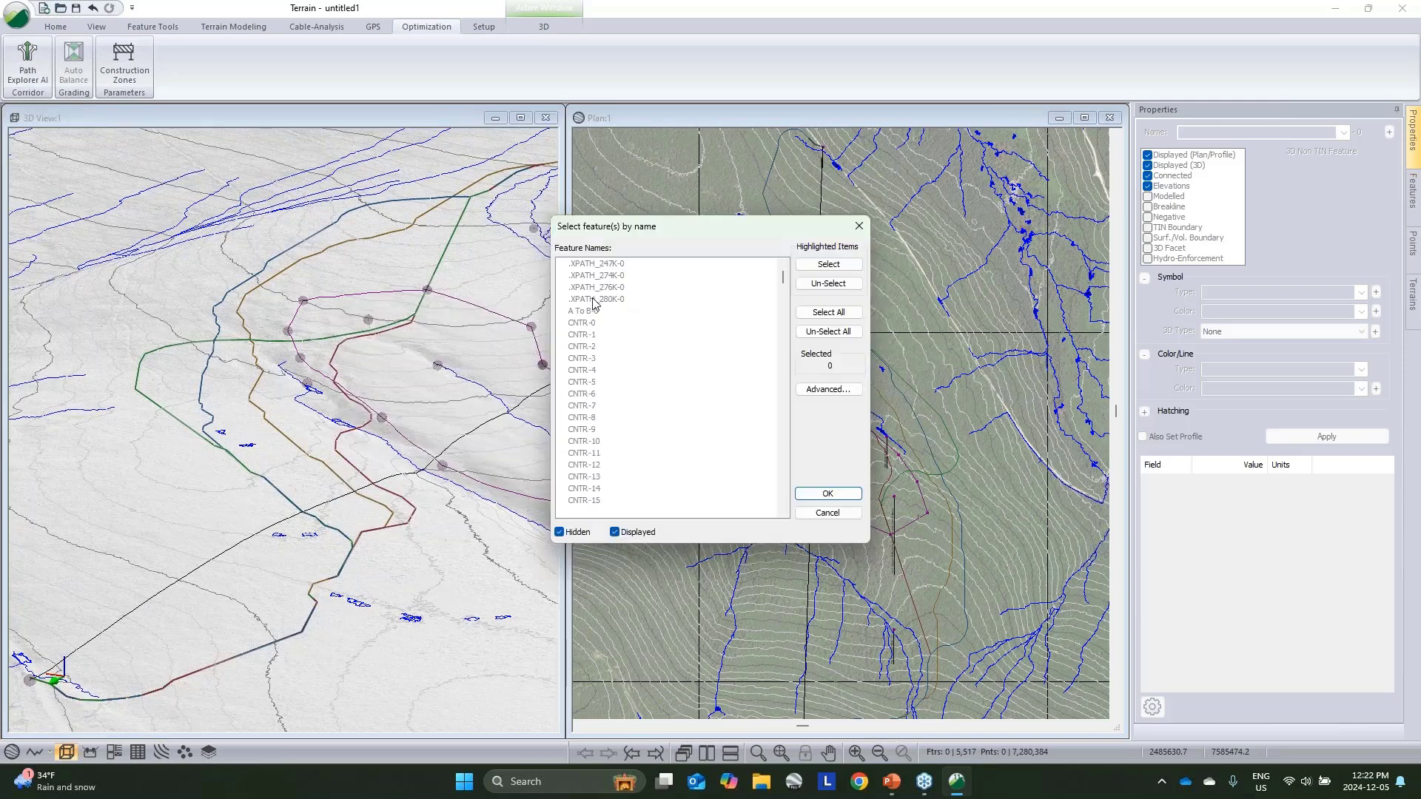
left_click(615, 265)
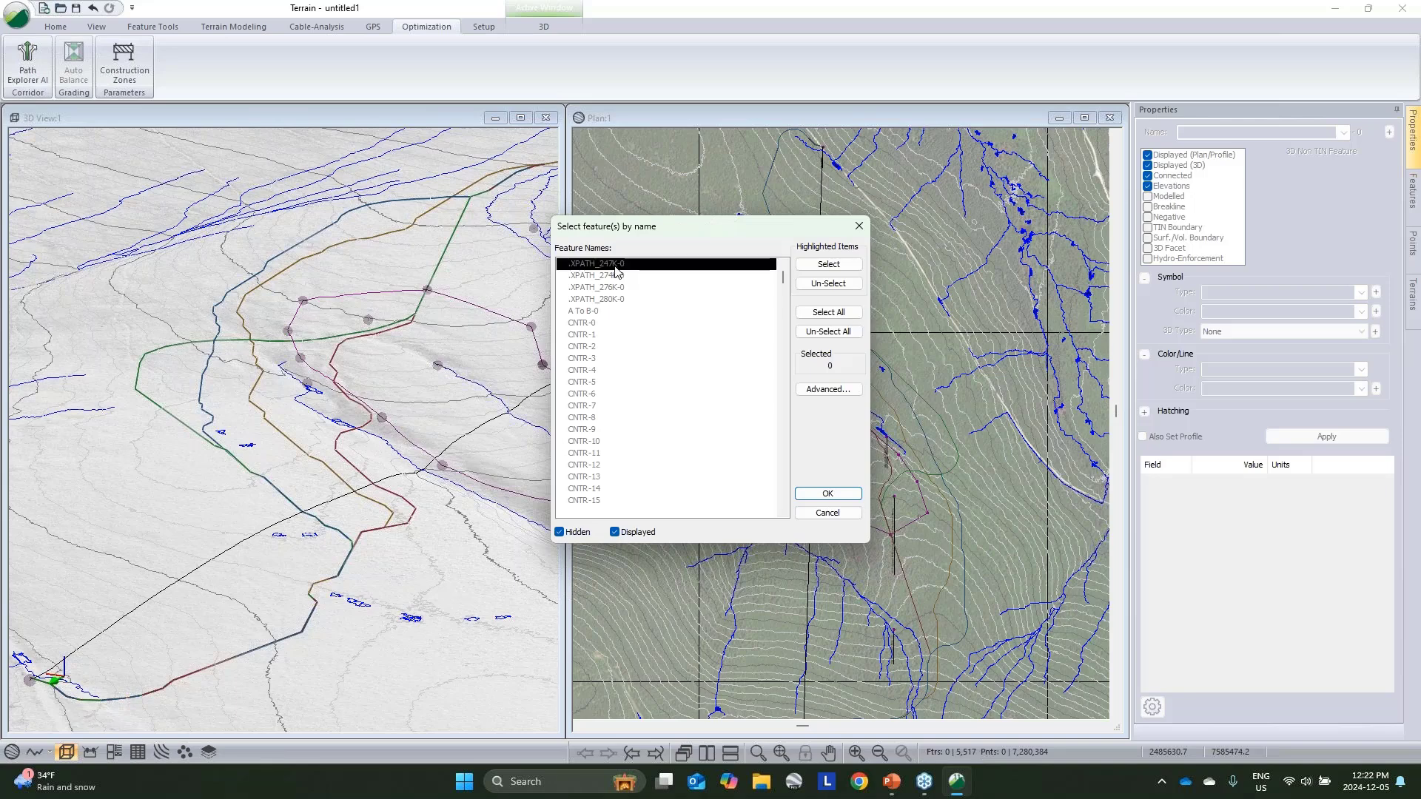
left_click(577, 268)
left_click(818, 494)
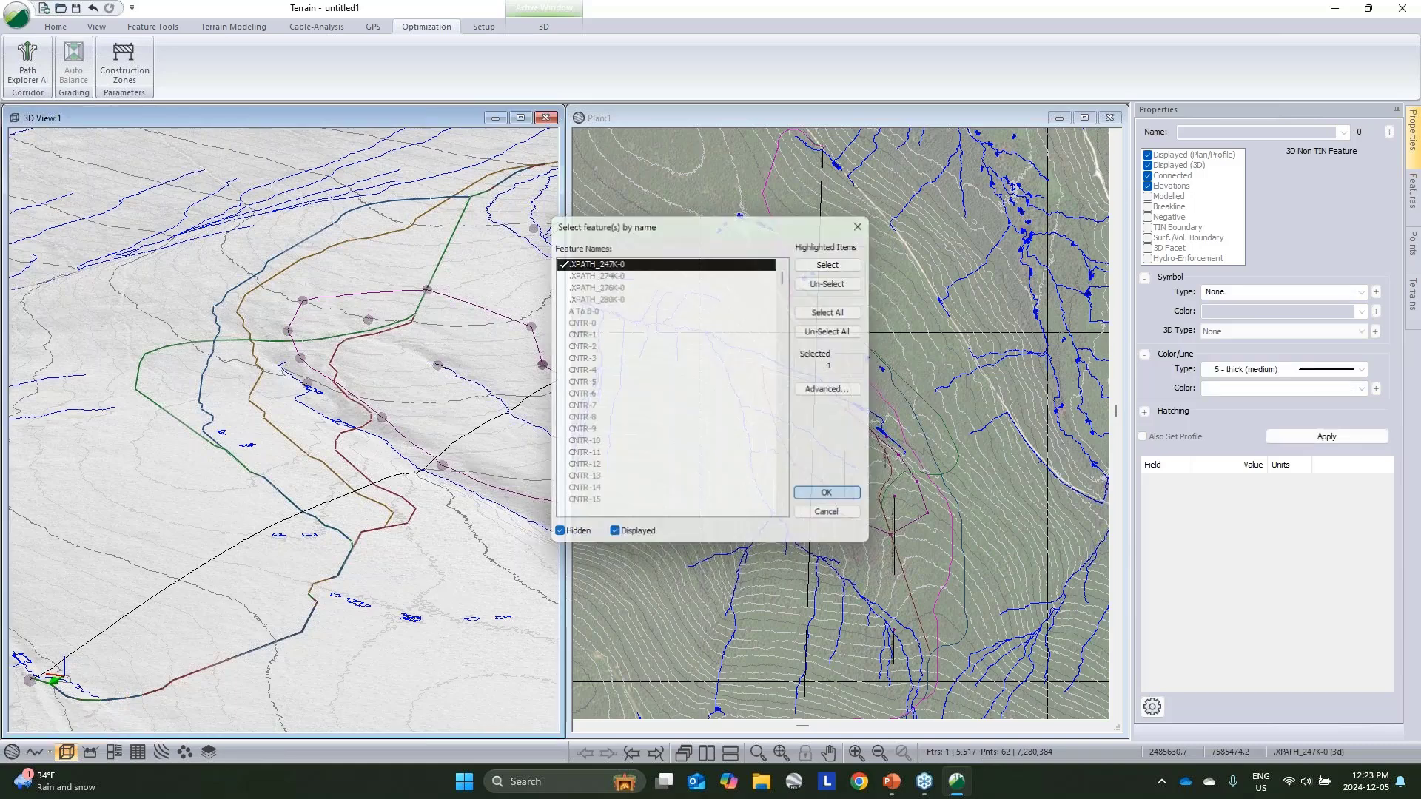
double_click(111, 415)
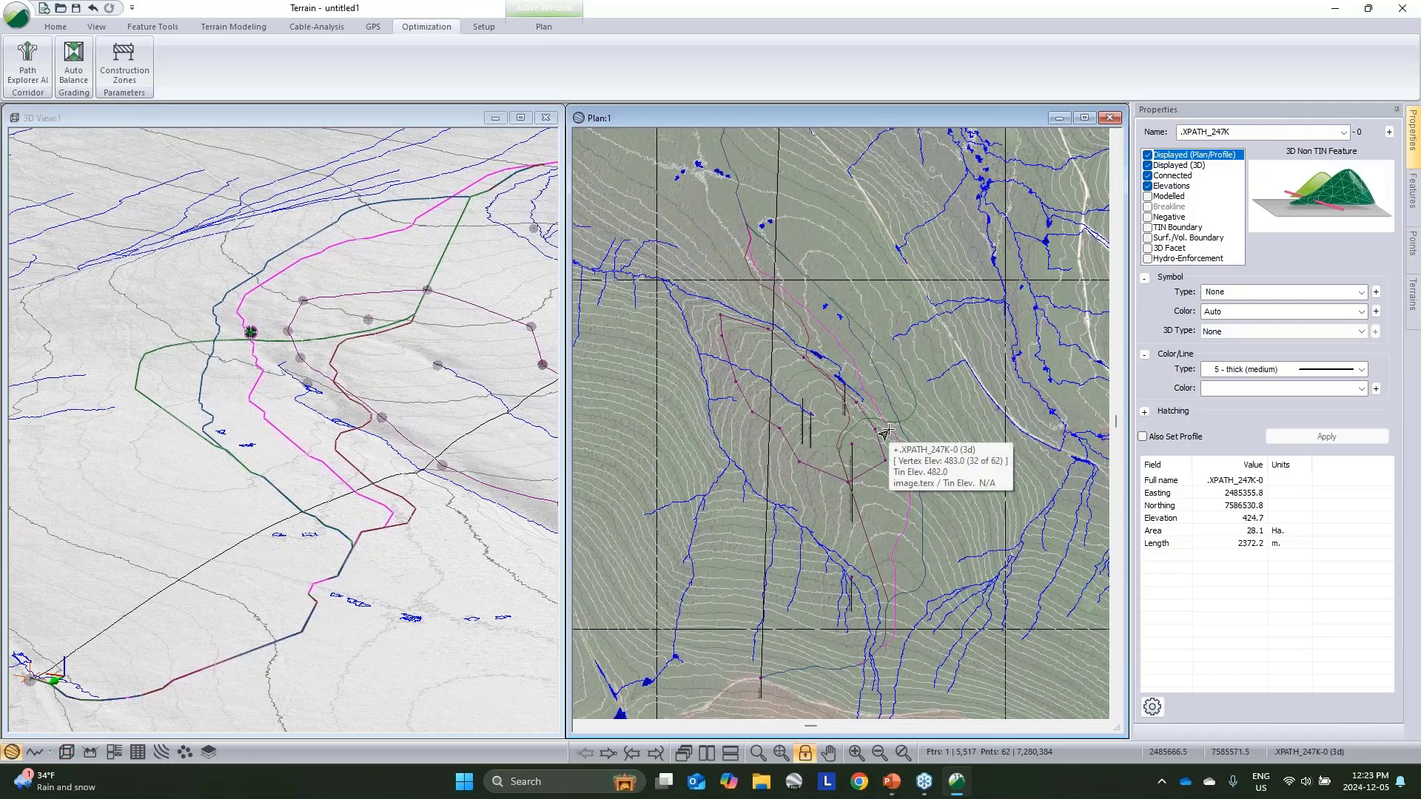
Step: Review the number-of-paths setting in the Path Explorer parameters and close them
left_click(28, 66)
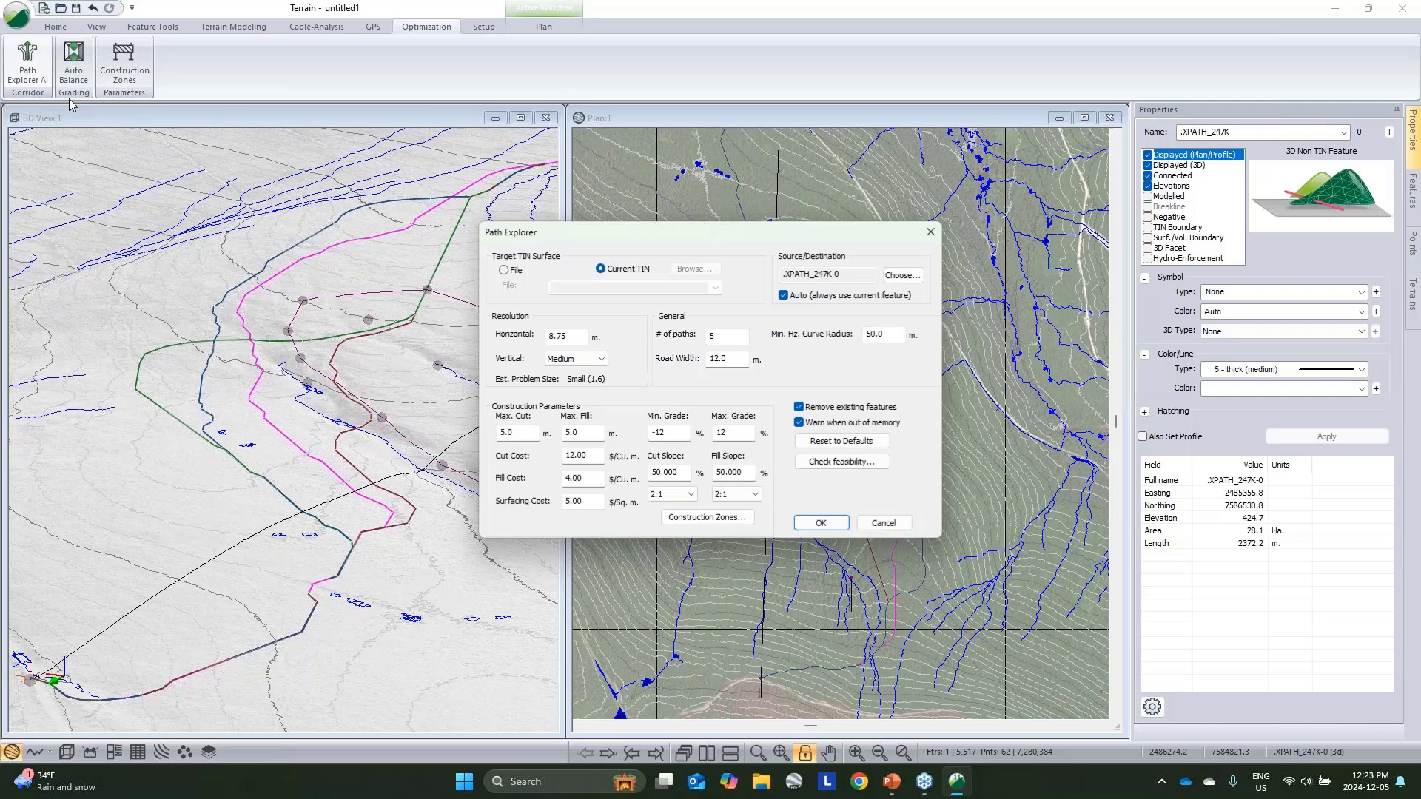
double_click(722, 339)
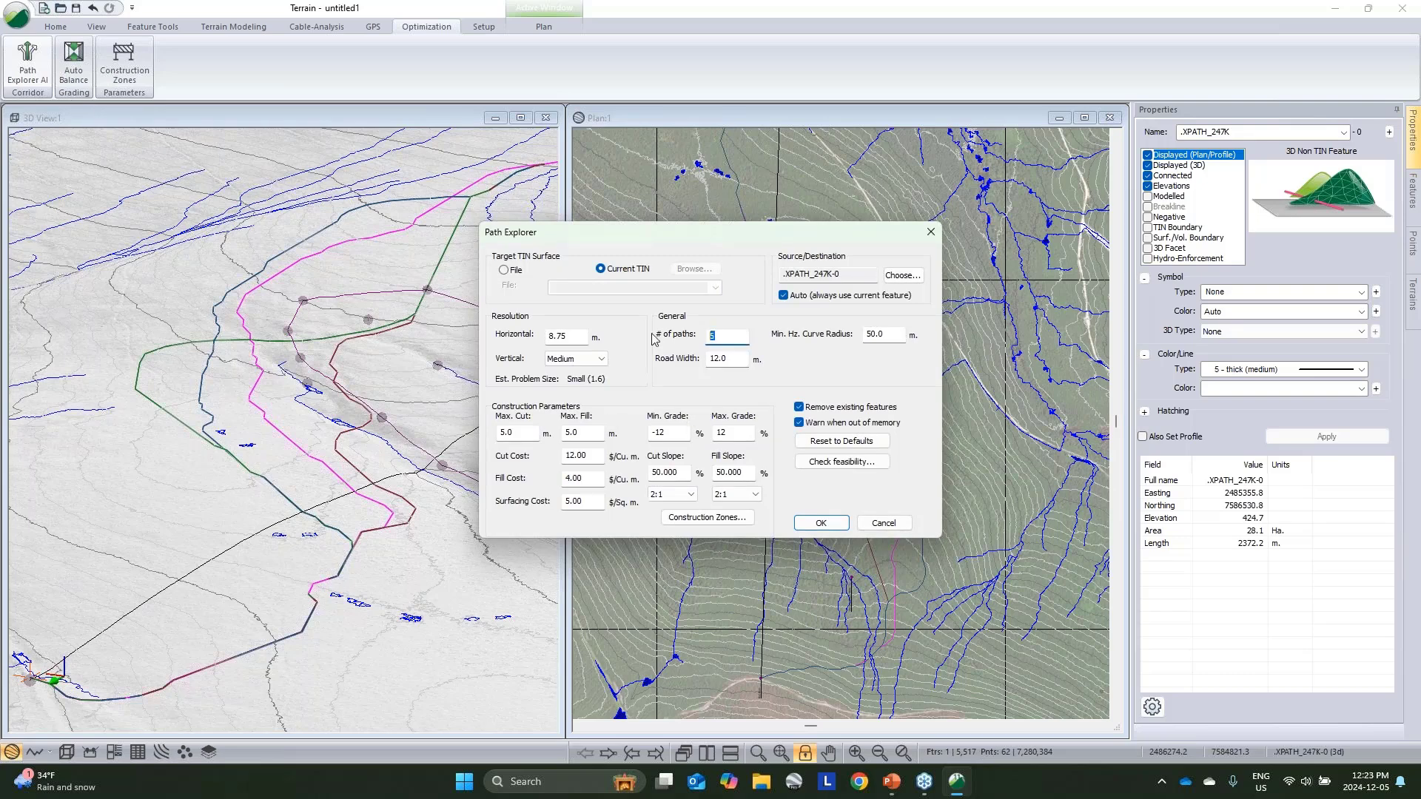
left_click(892, 522)
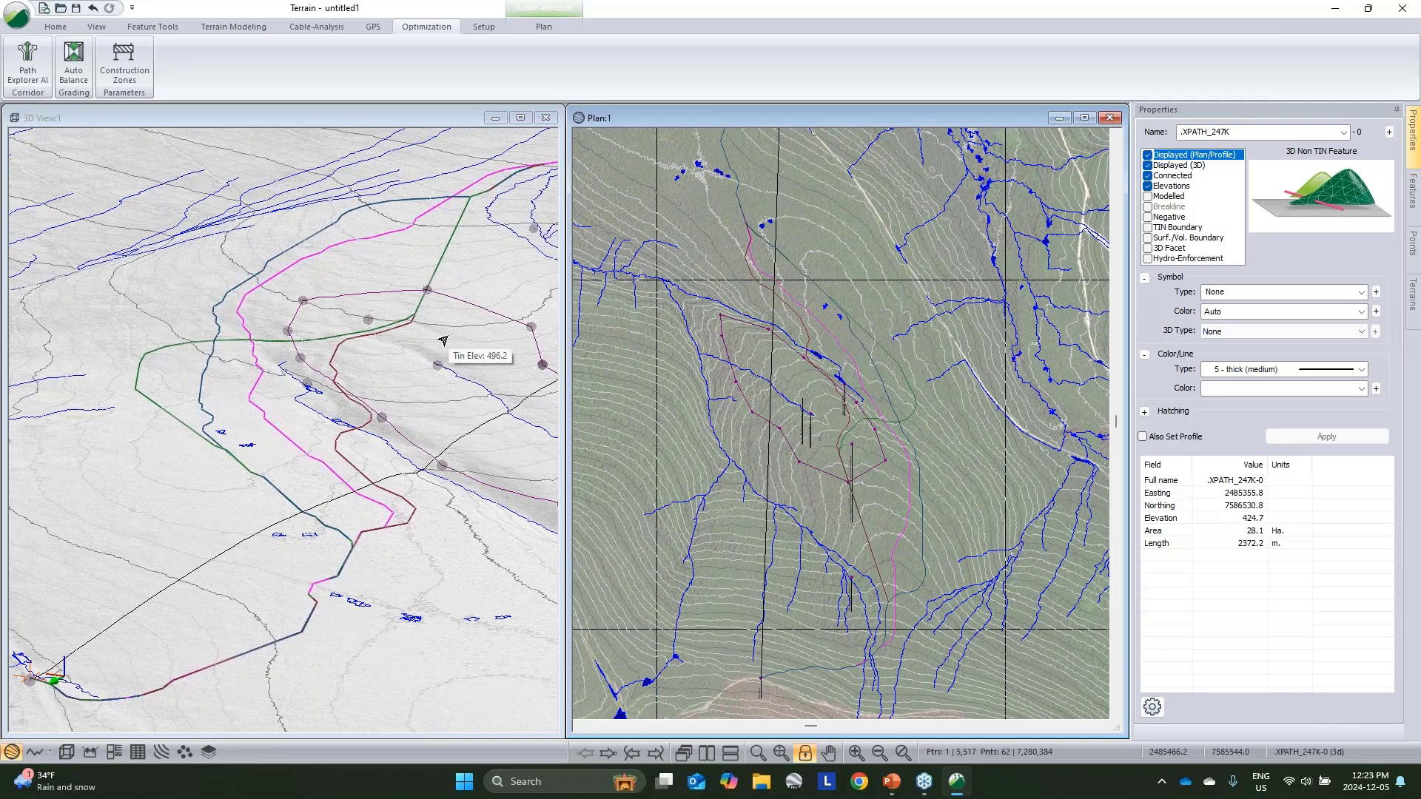
Step: Save the terrain model under the file name topo in the NB folder
left_click(15, 16)
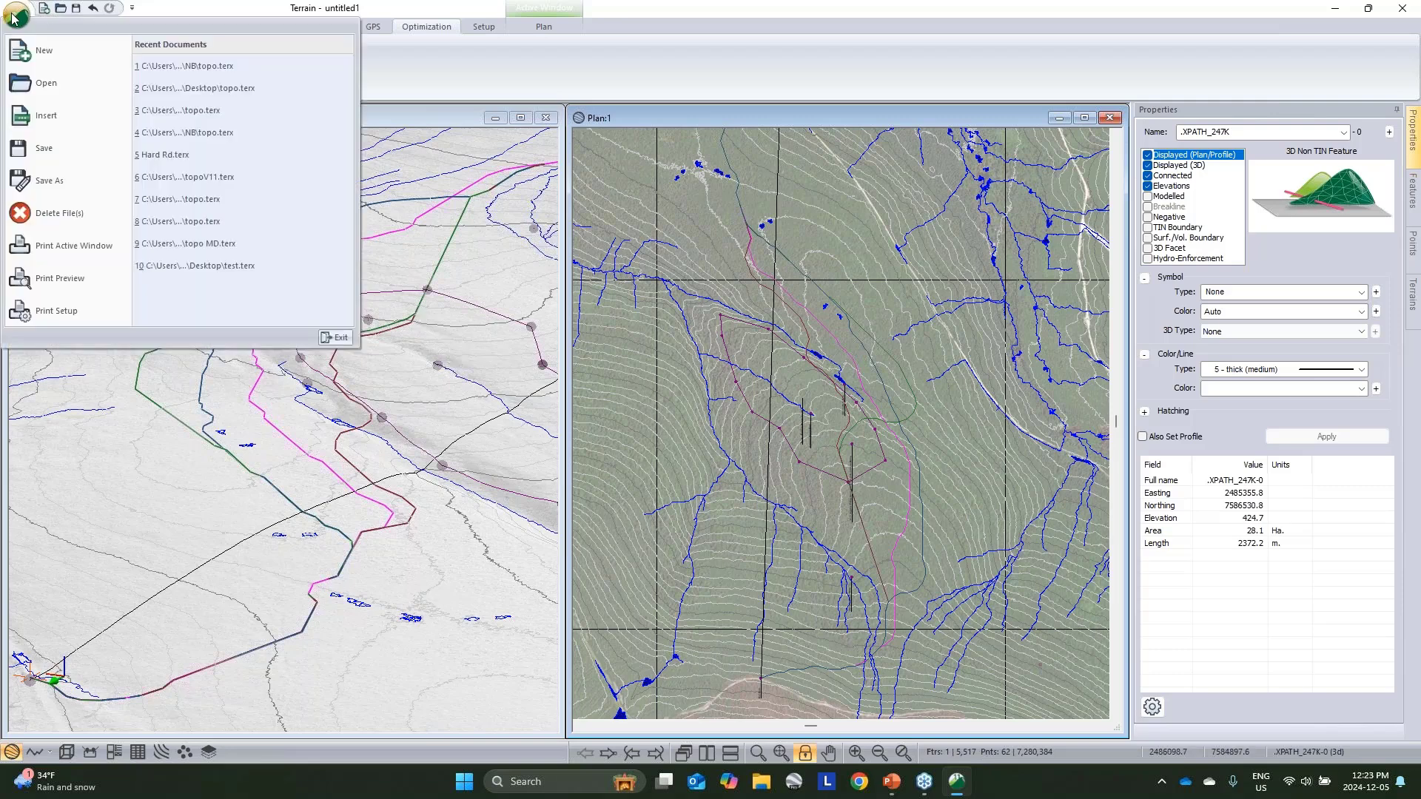
left_click(59, 180)
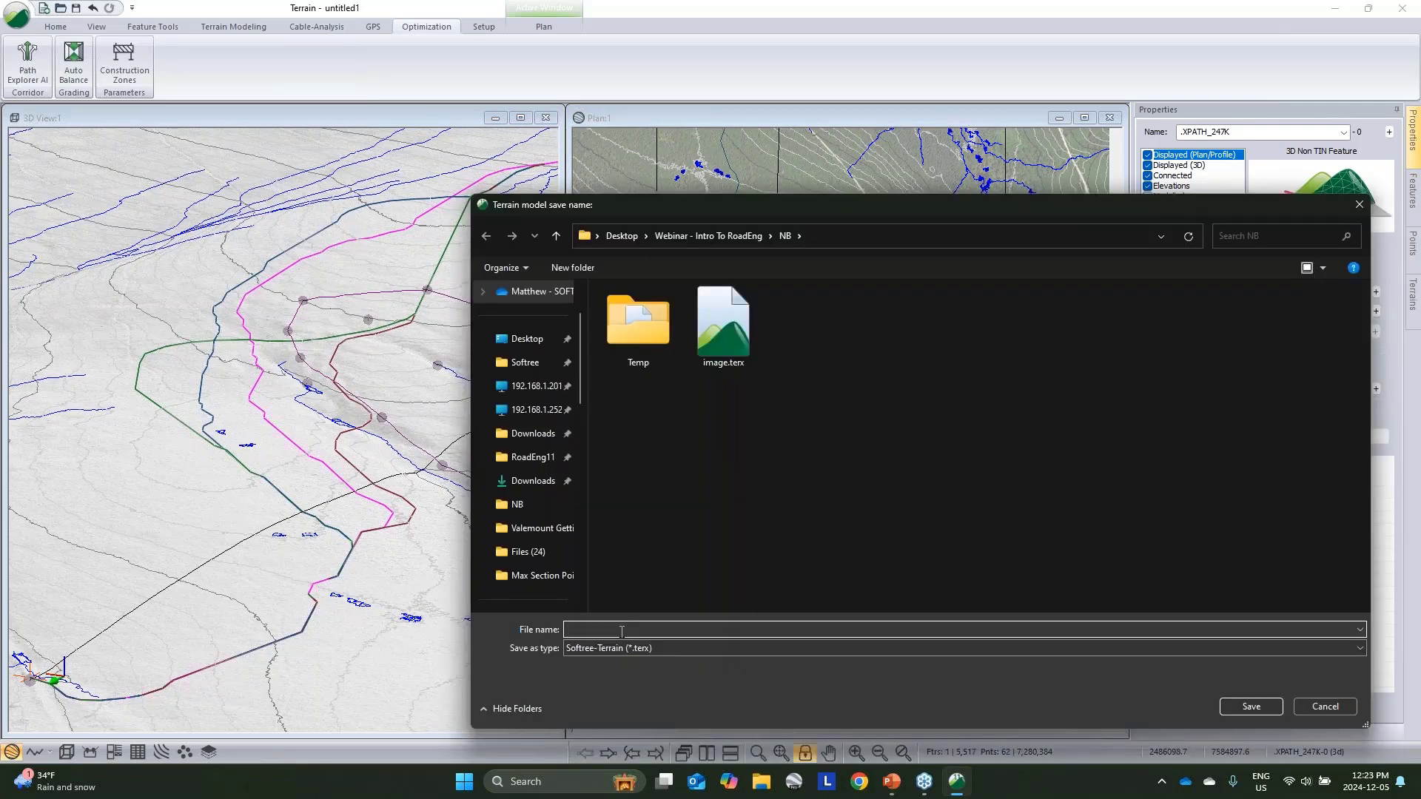
left_click(622, 629)
type("topo")
left_click(1277, 709)
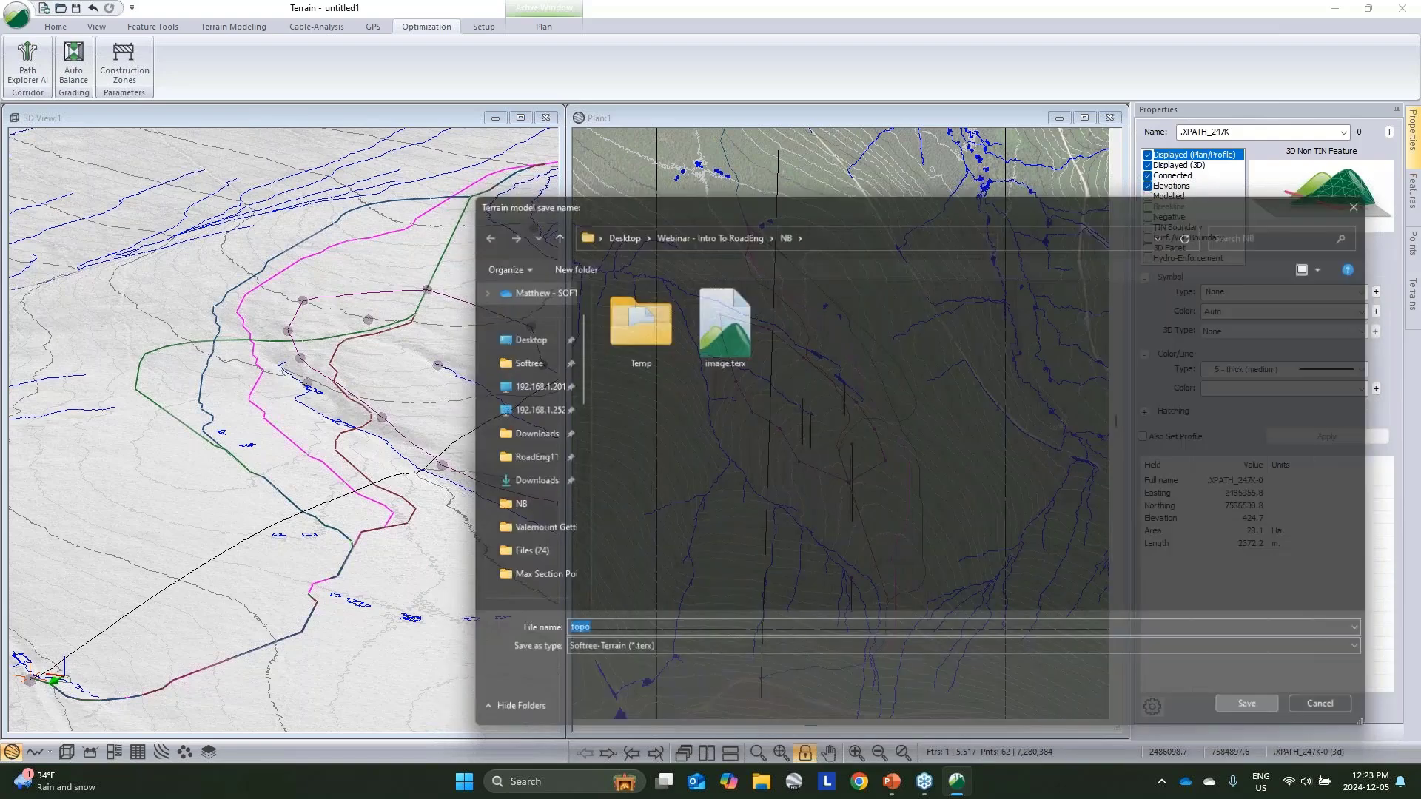
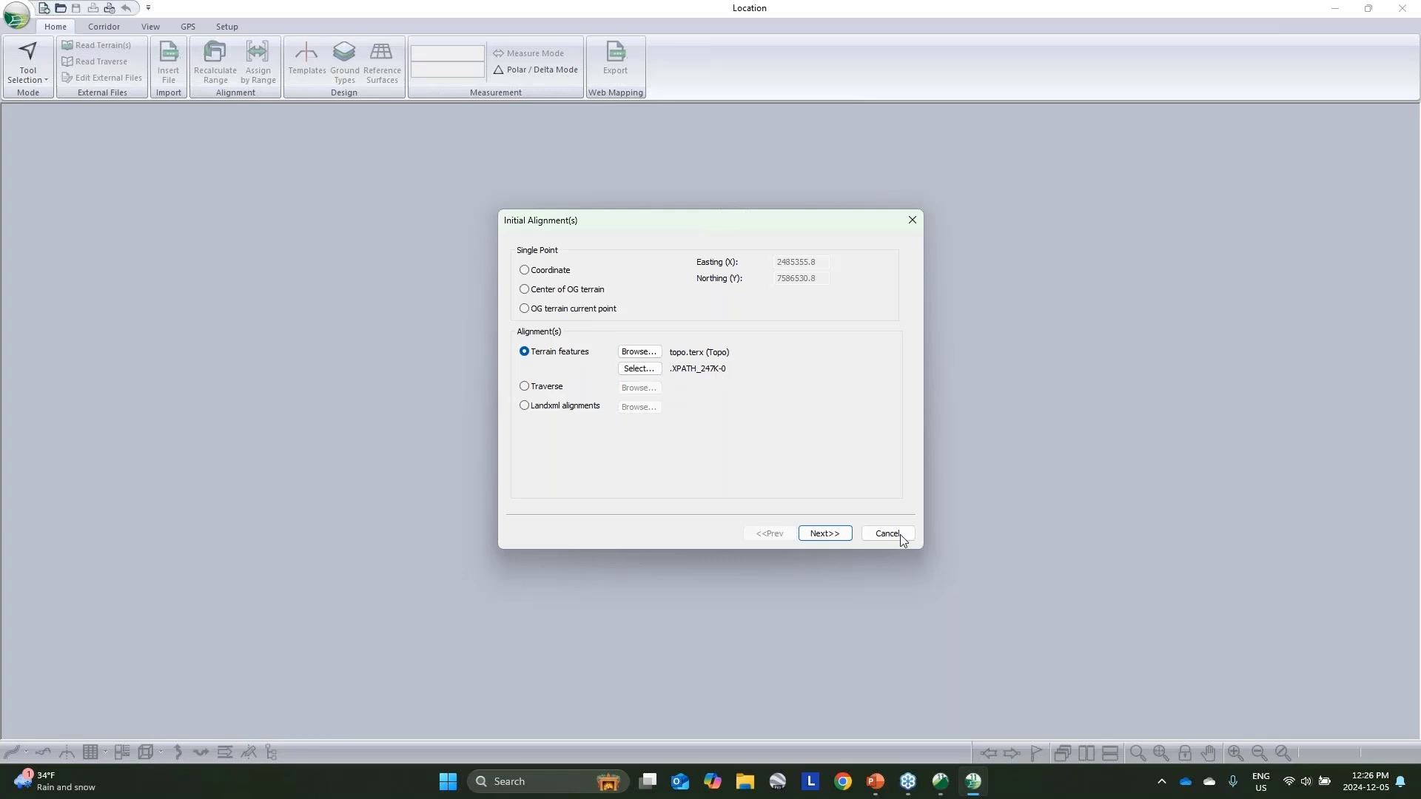
Step: In the Location module, create a design from terrain feature .XPATH_247K-0 of topo.terx with the default standard template, and widen the Plan window slightly
left_click(825, 533)
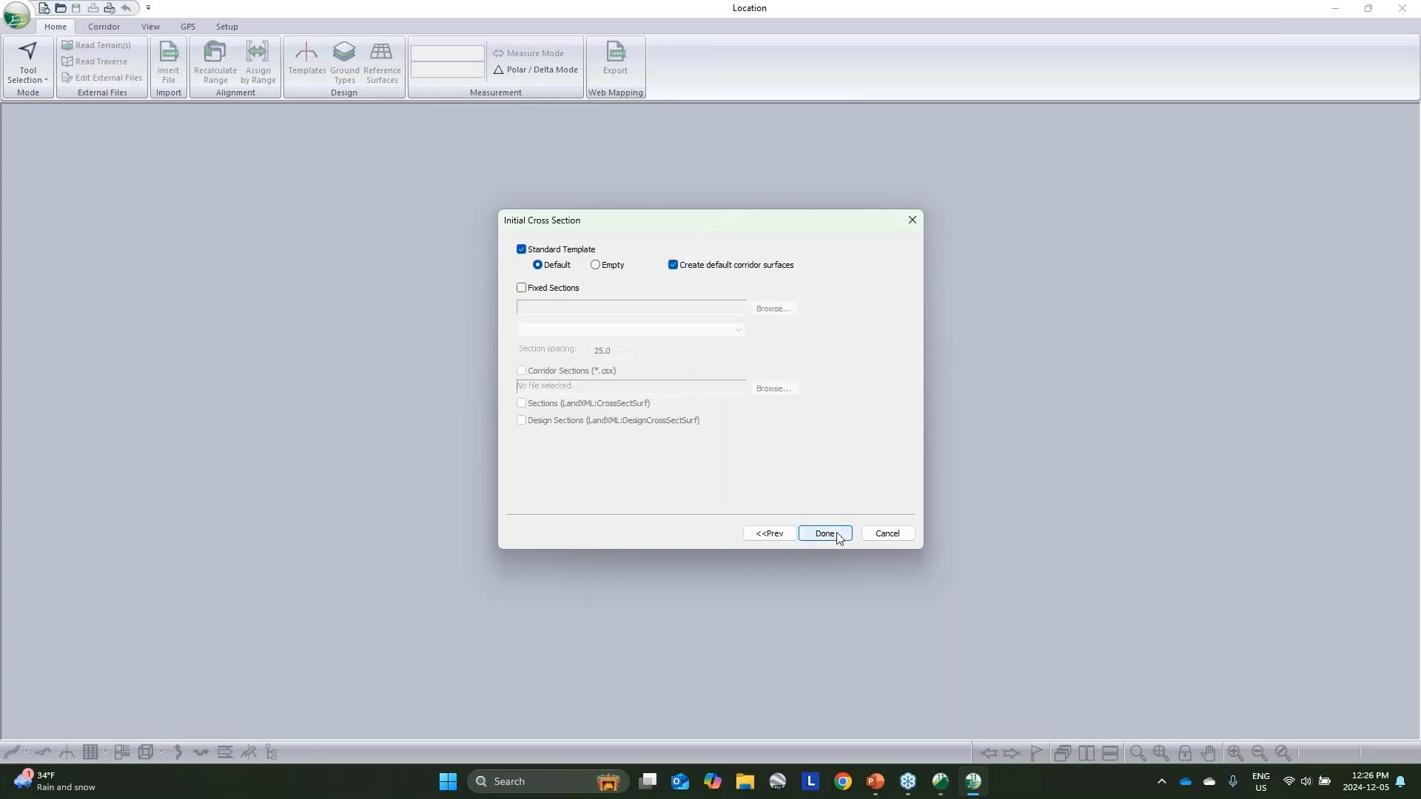
left_click(827, 534)
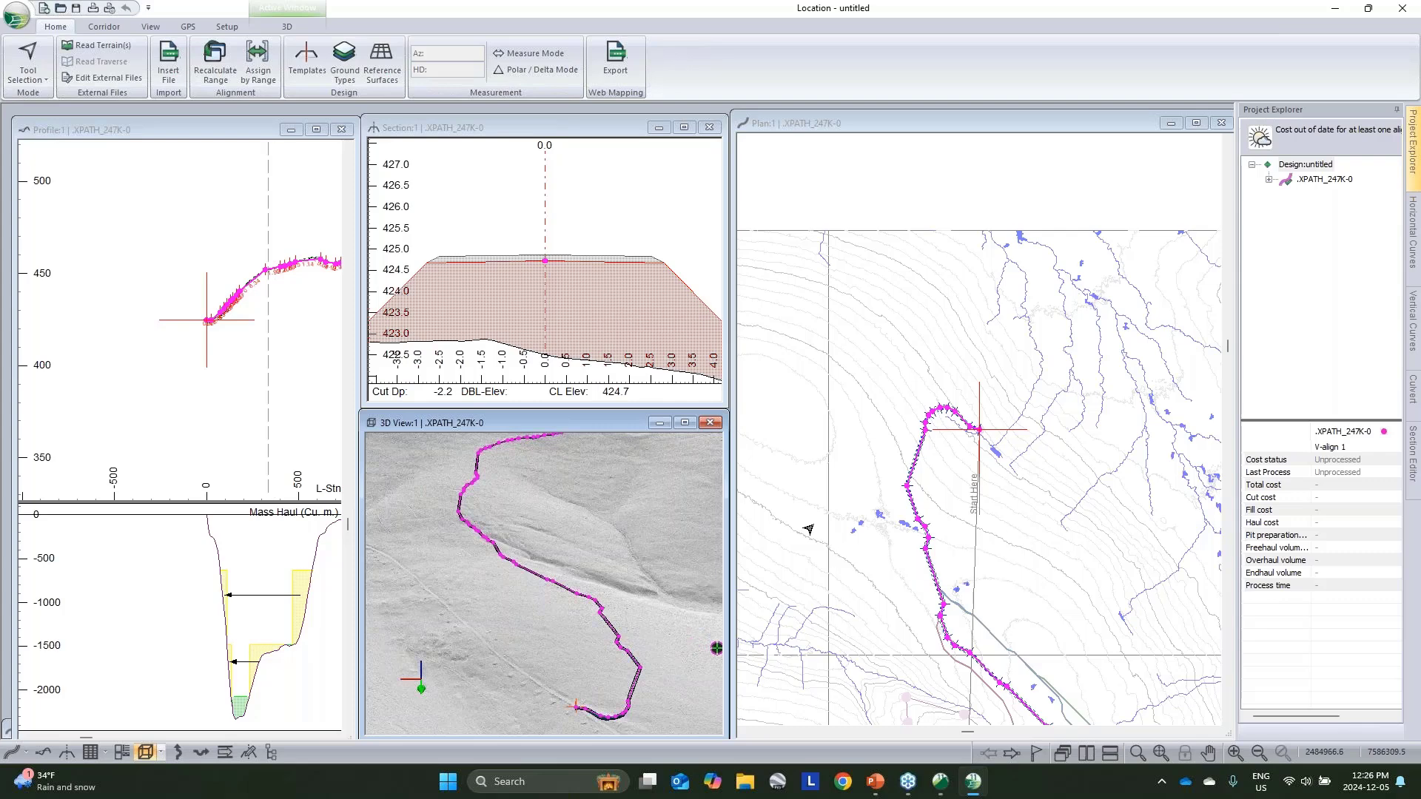
middle_click_drag(911, 465, 945, 456)
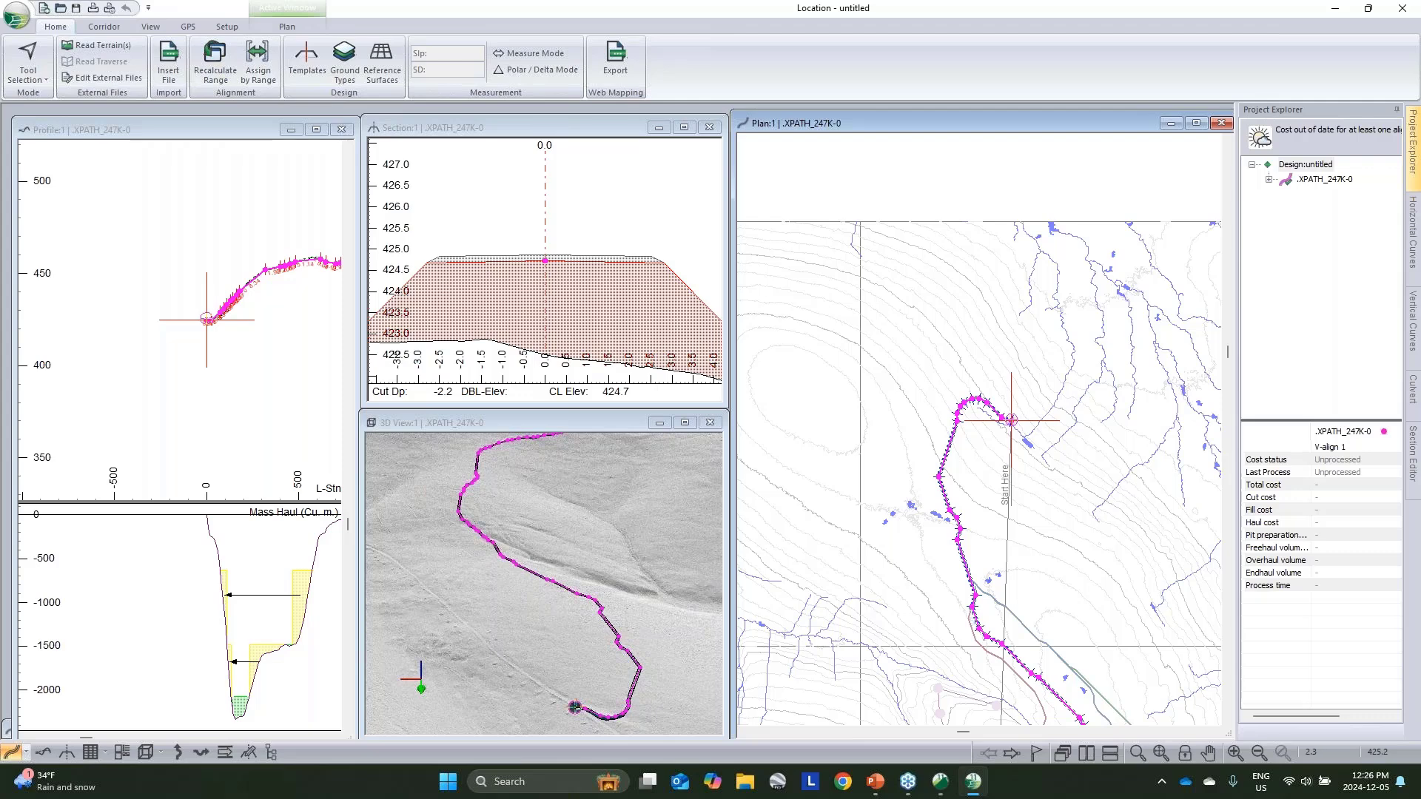
left_click_drag(730, 178, 731, 209)
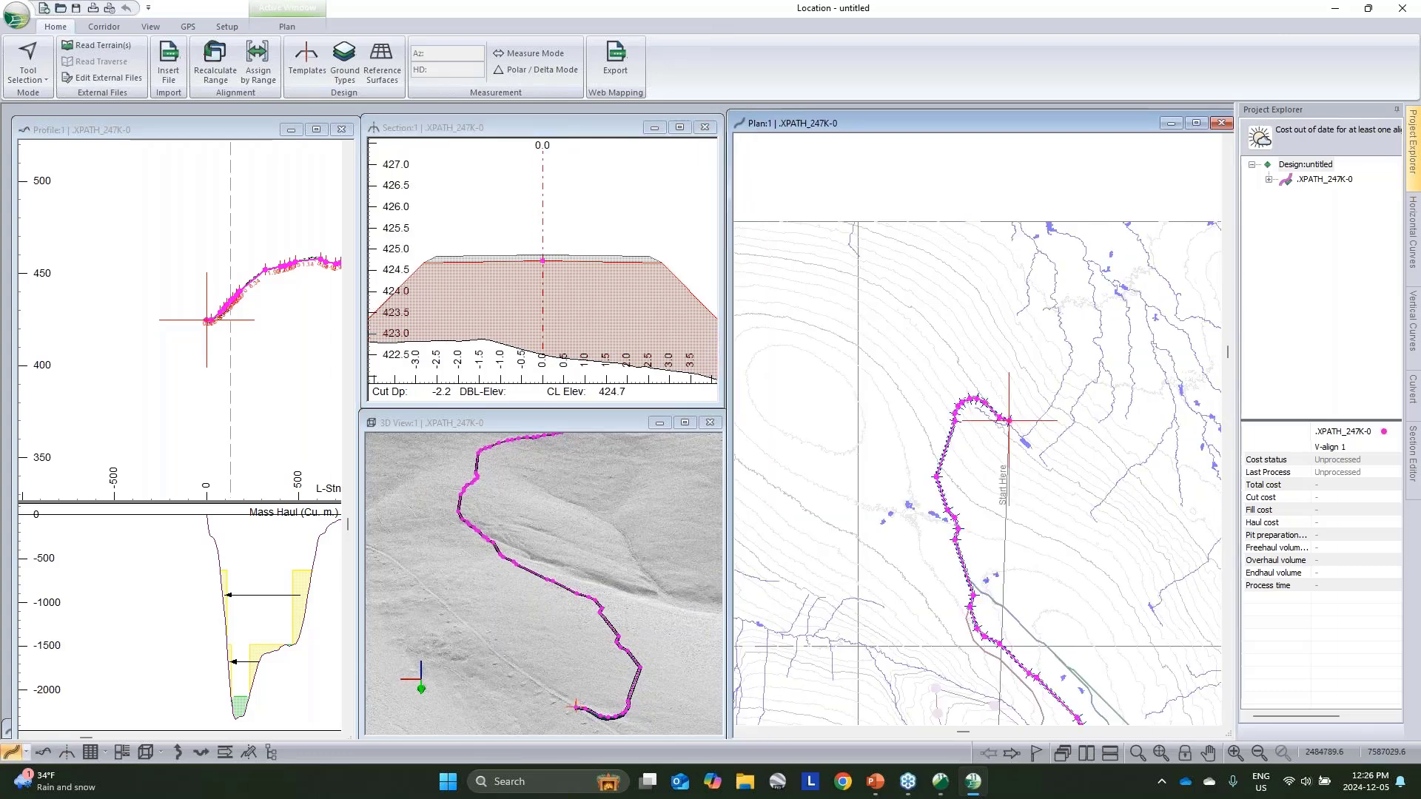
left_click(150, 27)
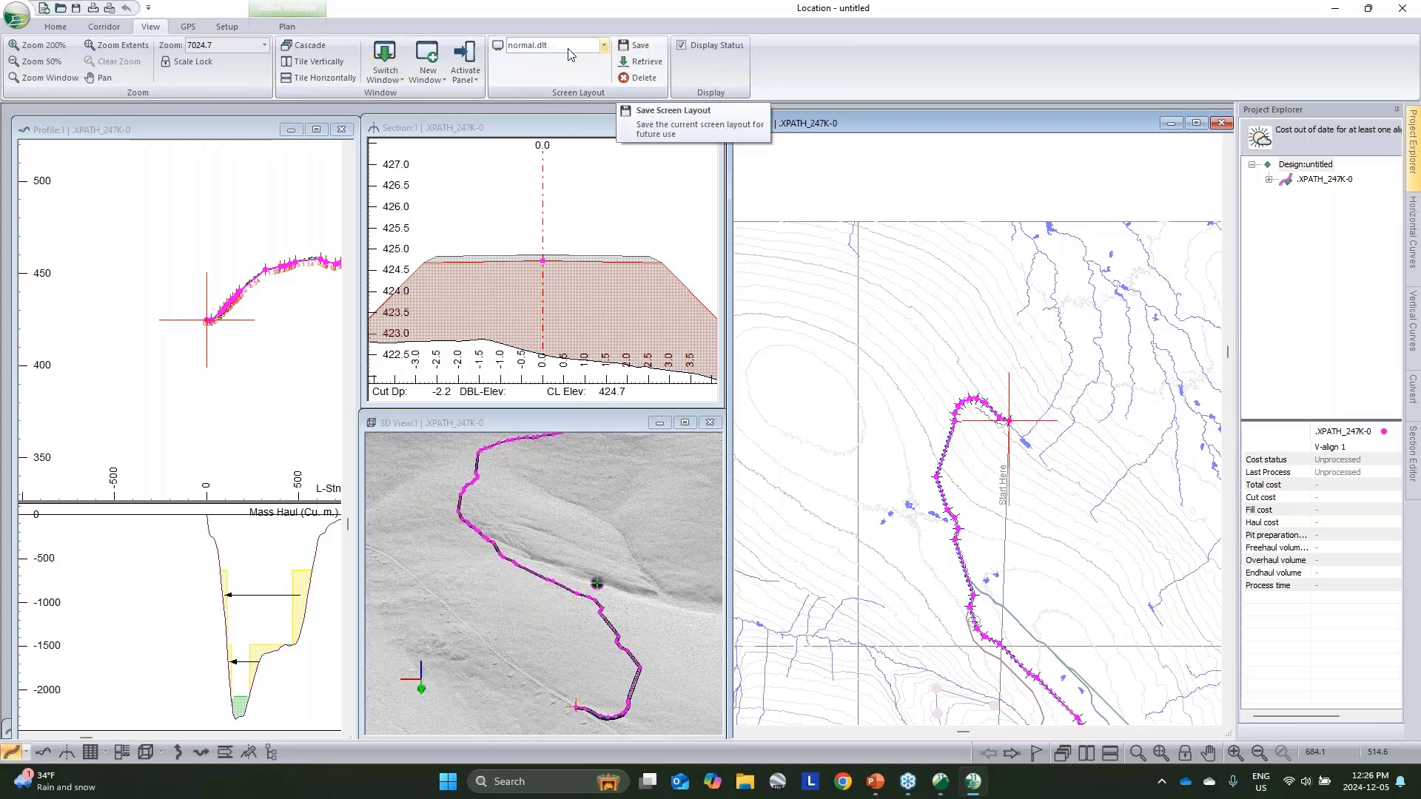
left_click(641, 46)
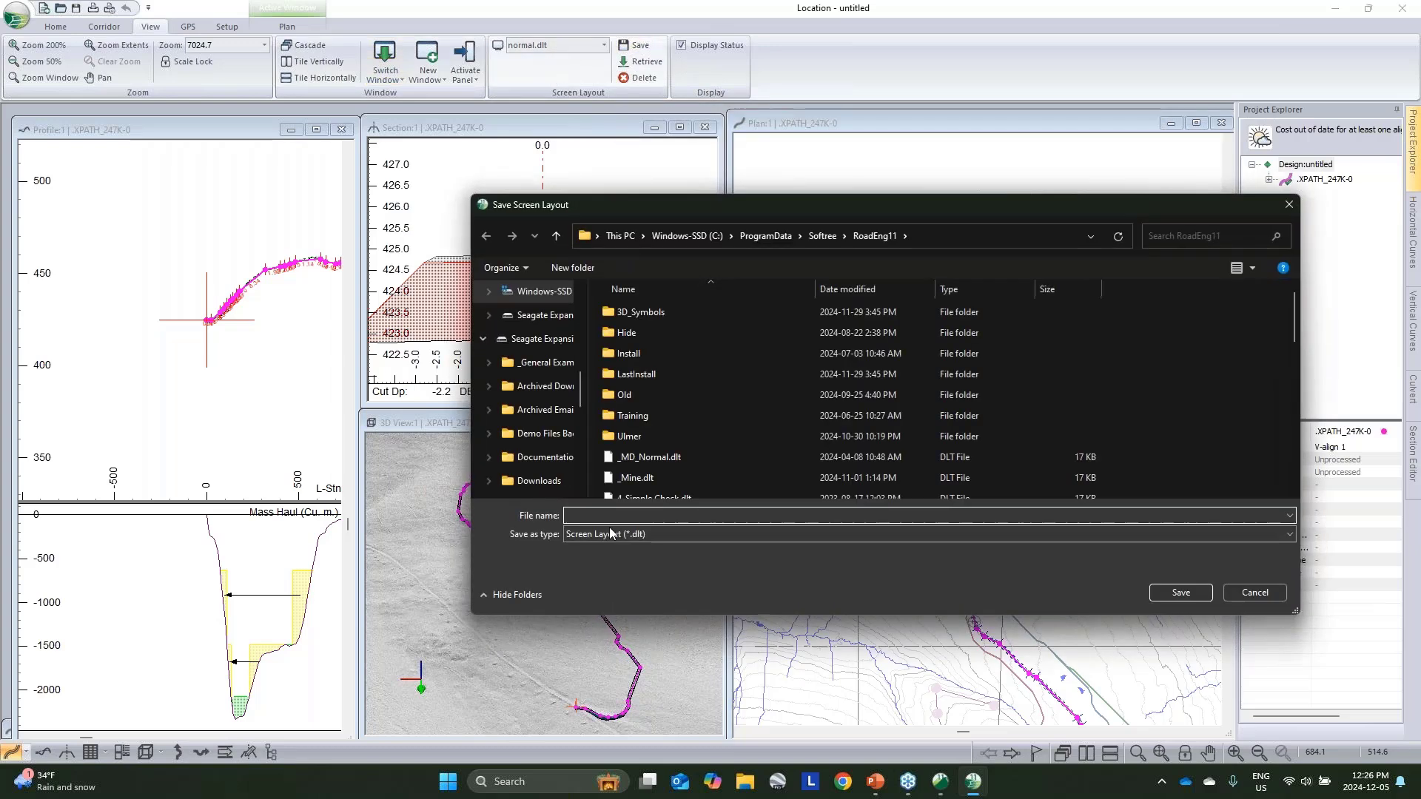
left_click(1267, 596)
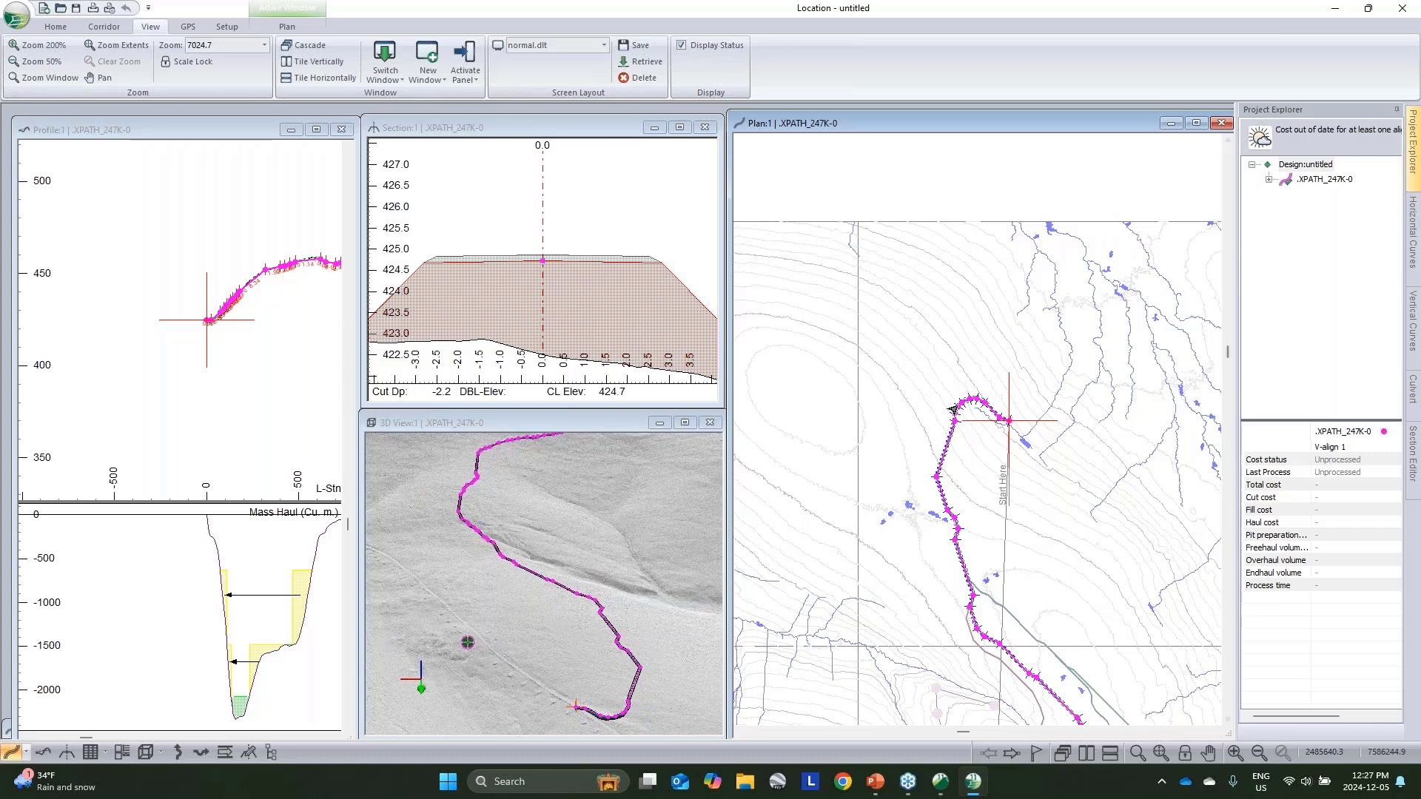
Step: Browse the list of saved screen layouts available for the design windows
left_click(591, 48)
scroll(580, 104, "down", 2)
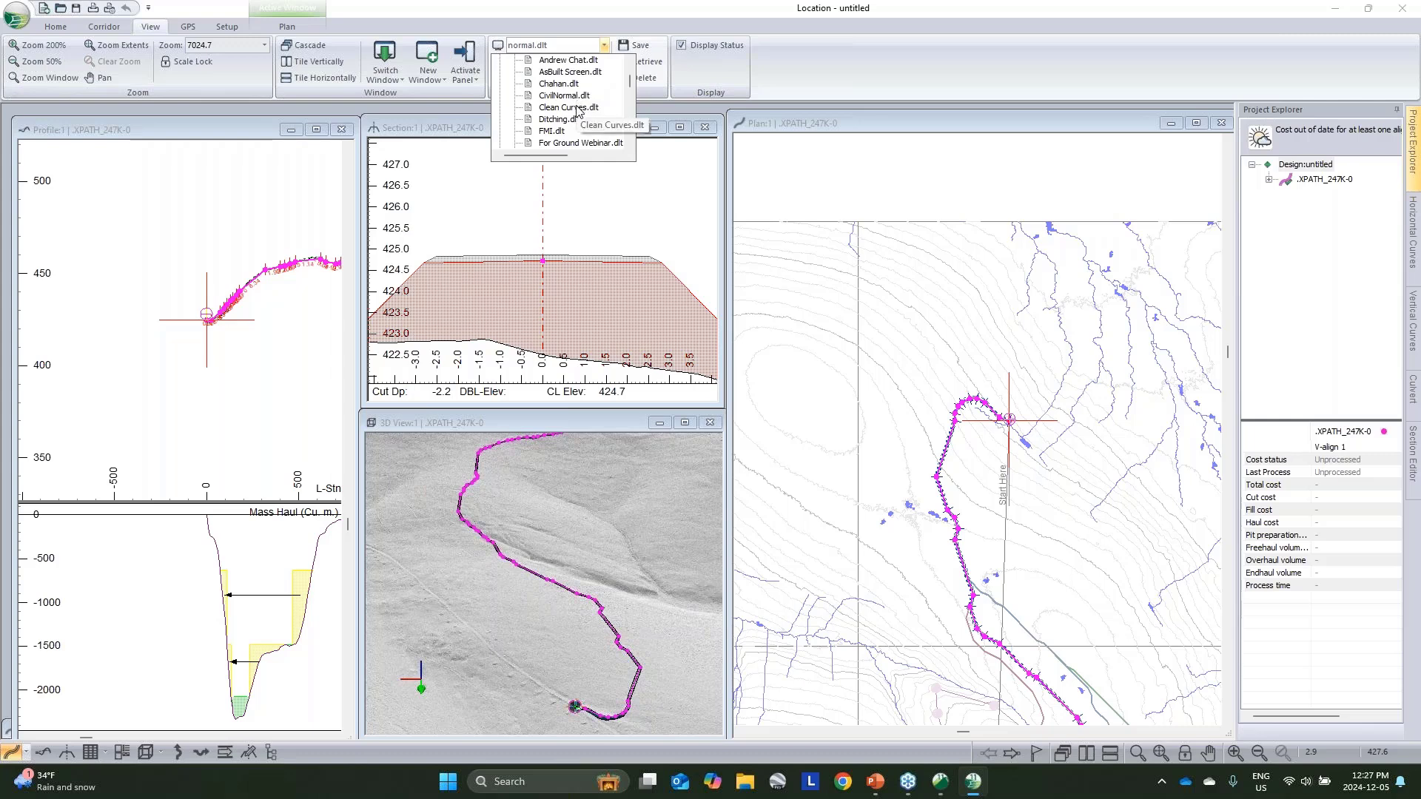
scroll(579, 113, "down", 1)
scroll(573, 138, "down", 1)
scroll(570, 144, "up", 4)
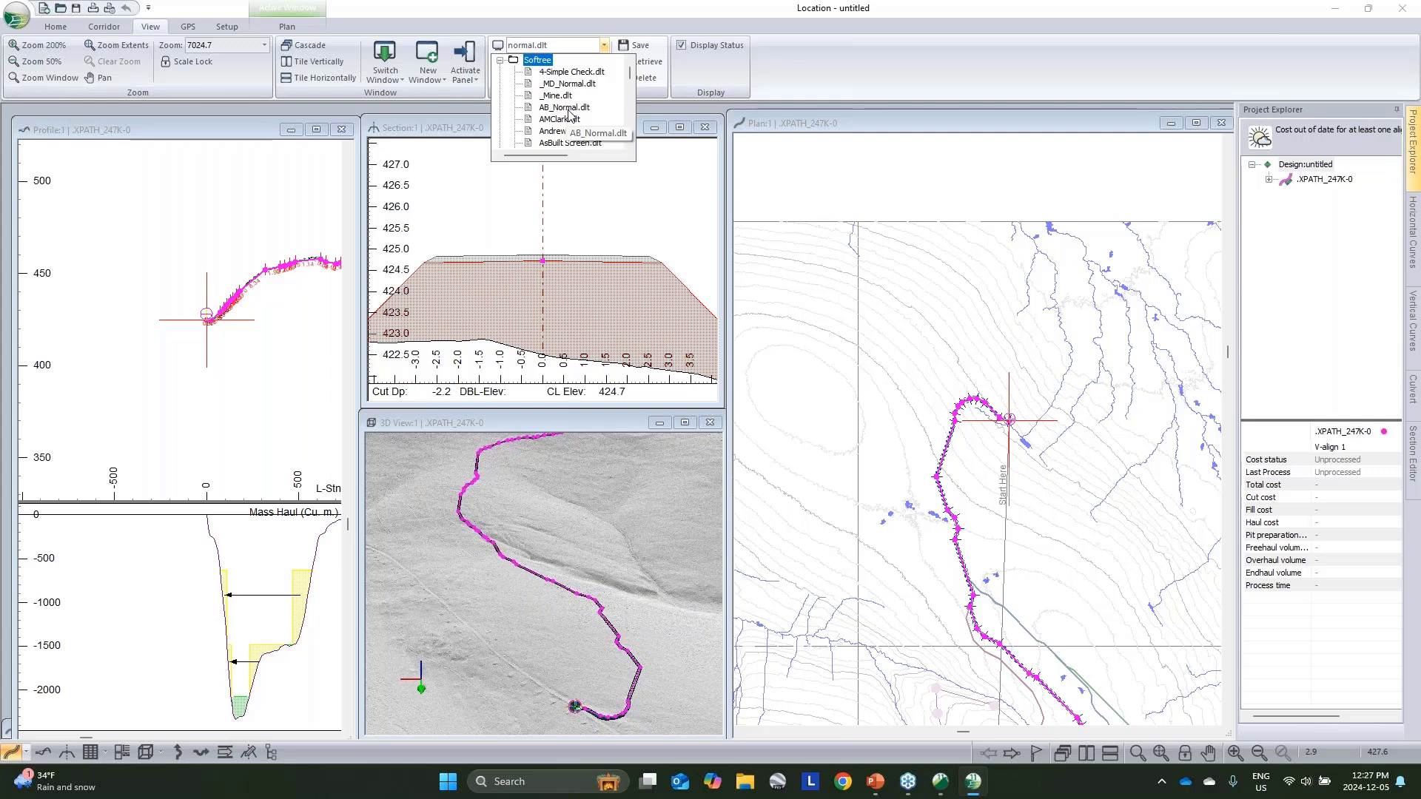
left_click(851, 83)
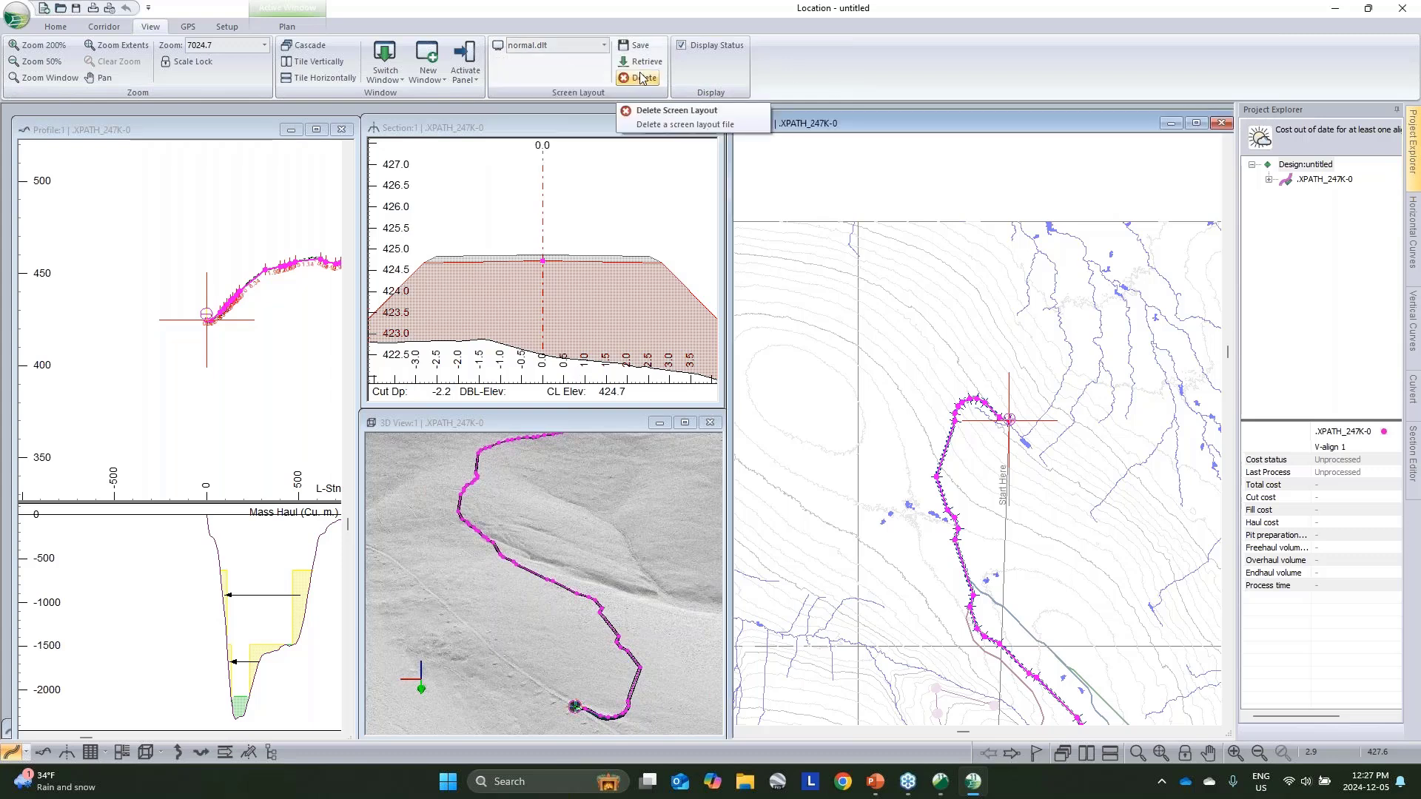
left_click(603, 45)
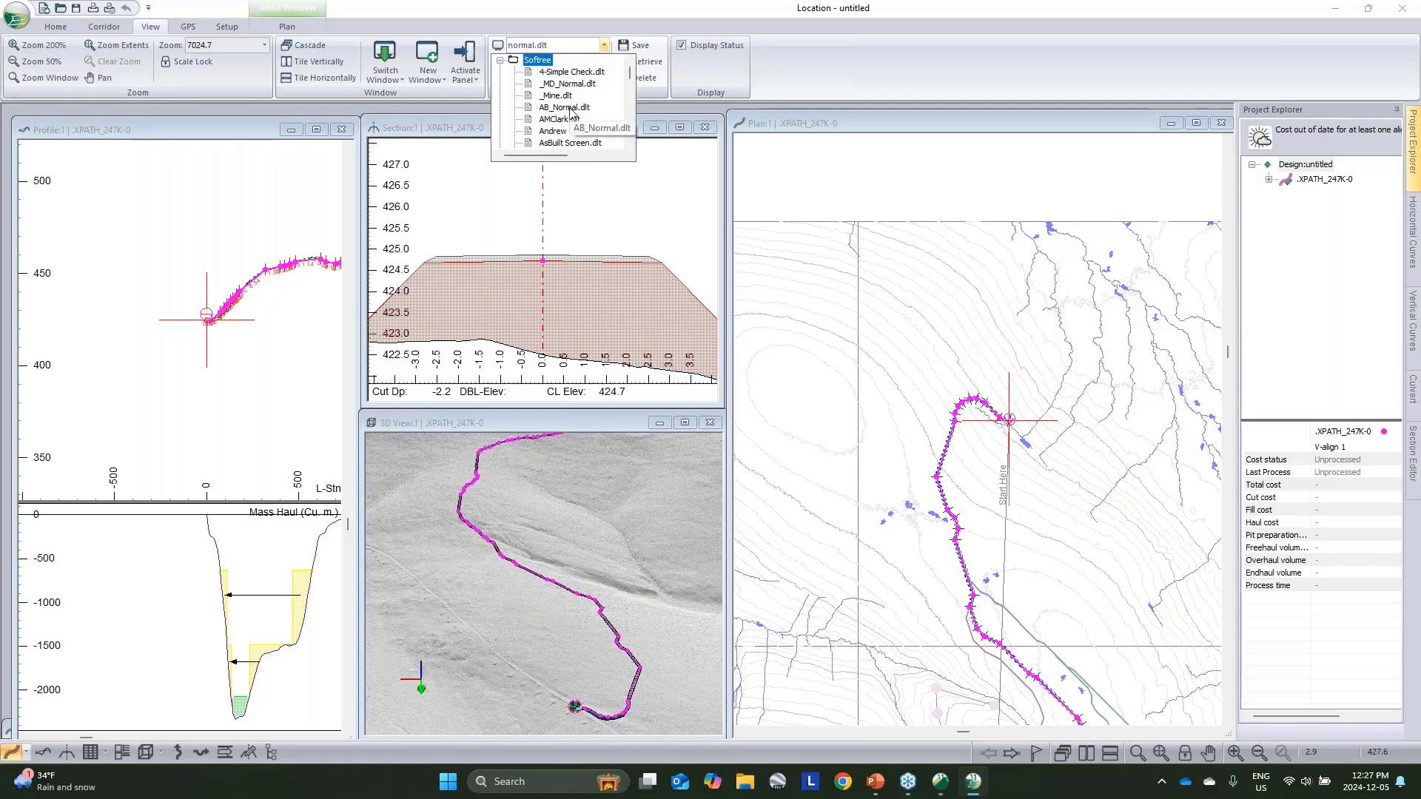
left_click(959, 59)
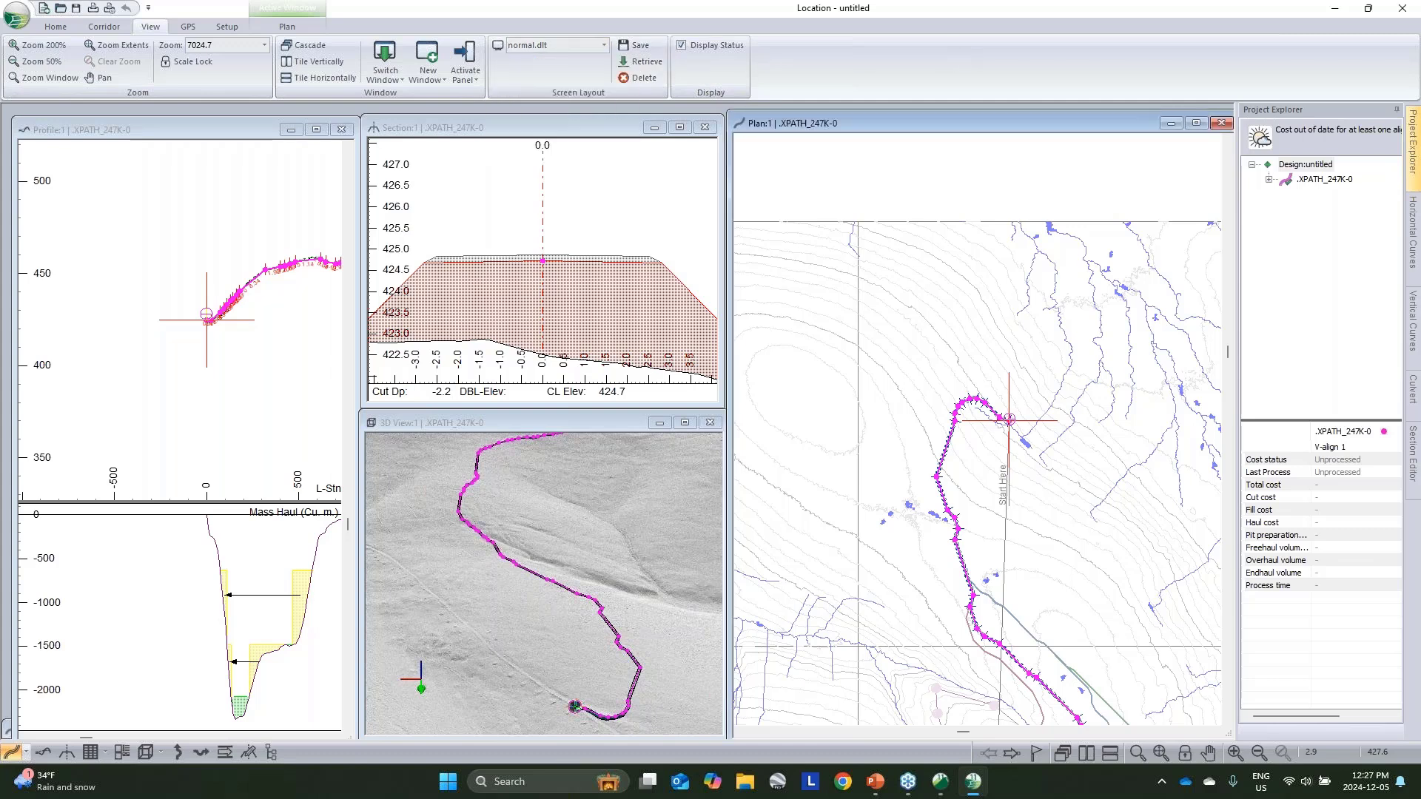
Step: Add image.terx from the NB folder to the Plan window's background display files and apply the plan options
middle_click_drag(956, 423, 970, 379)
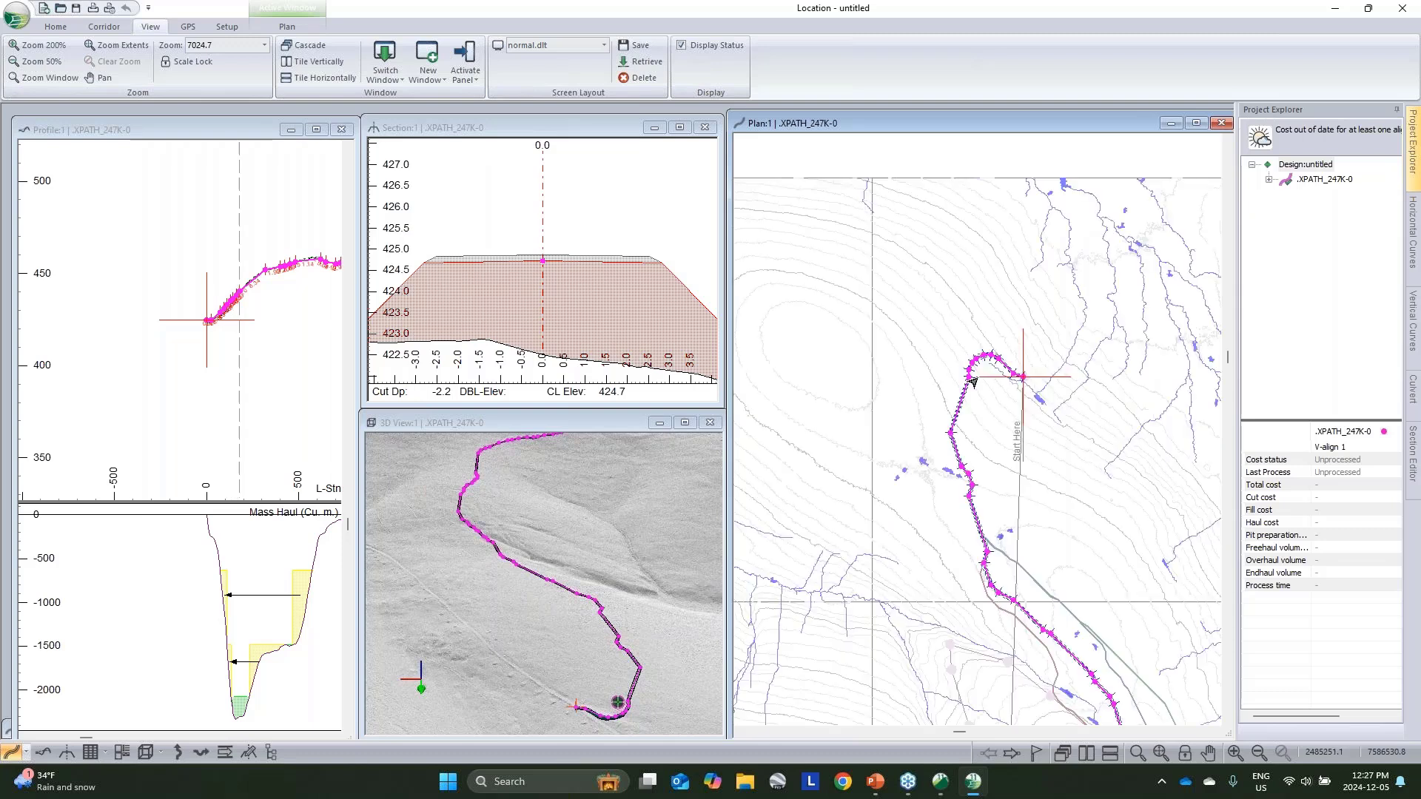
right_click(947, 387)
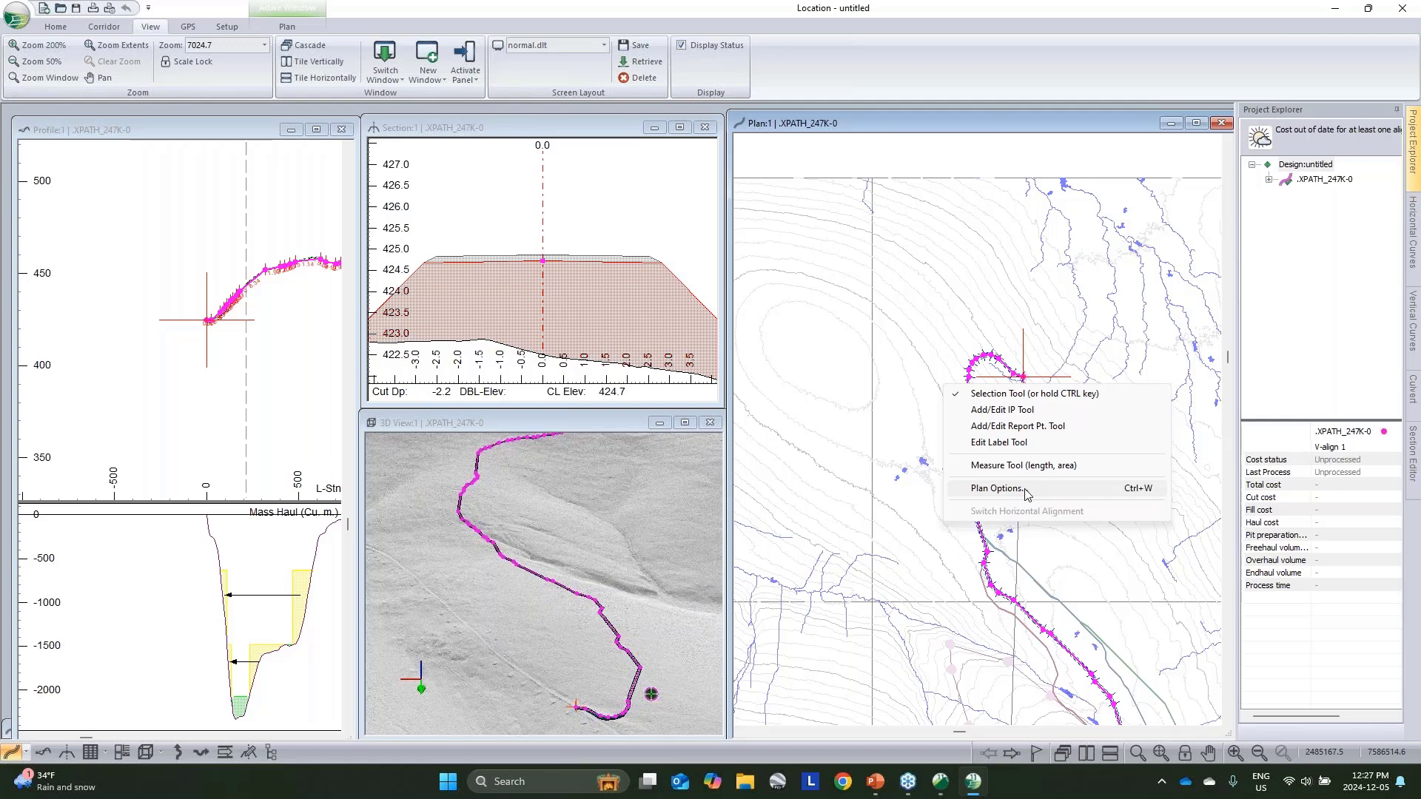
left_click(996, 488)
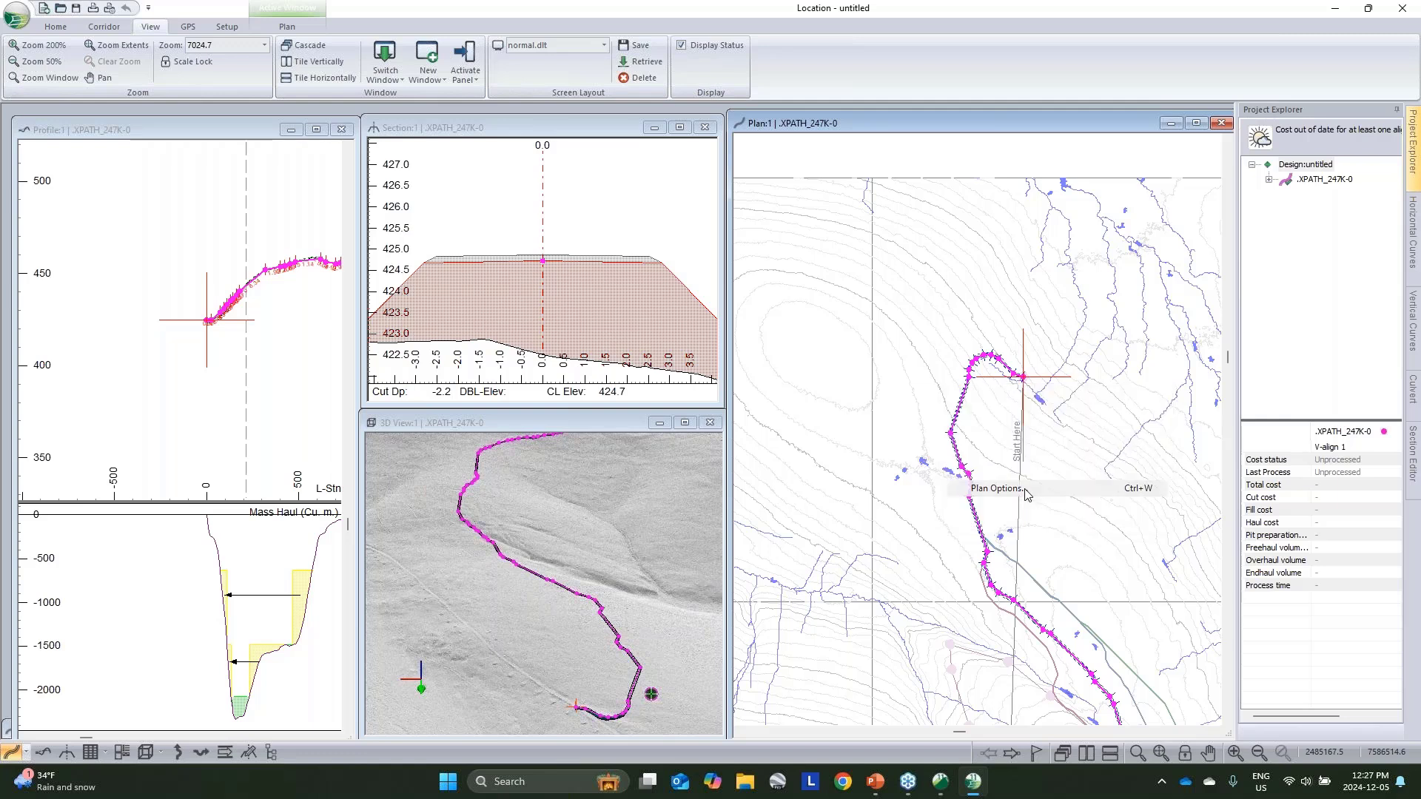
left_click(824, 425)
left_click(840, 322)
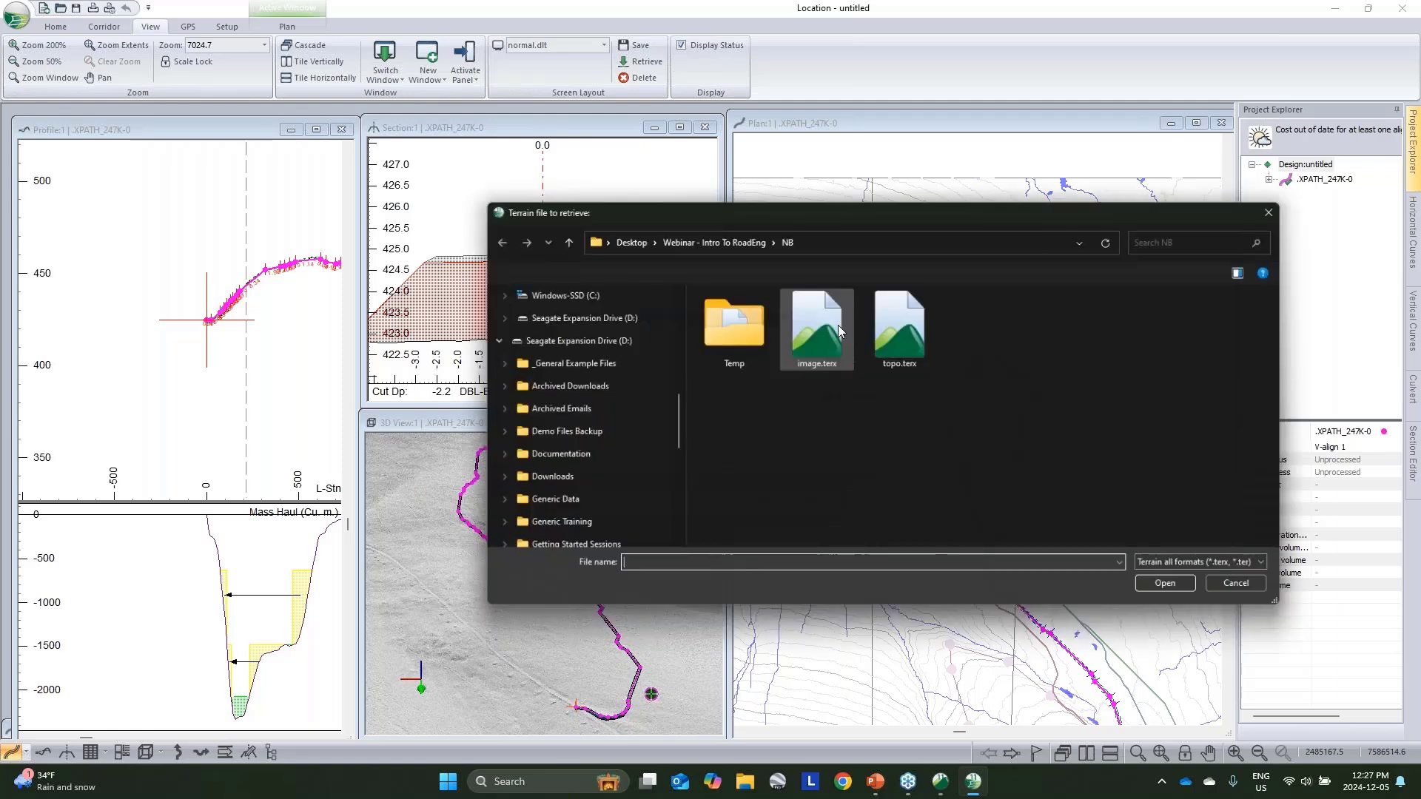
left_click(838, 332)
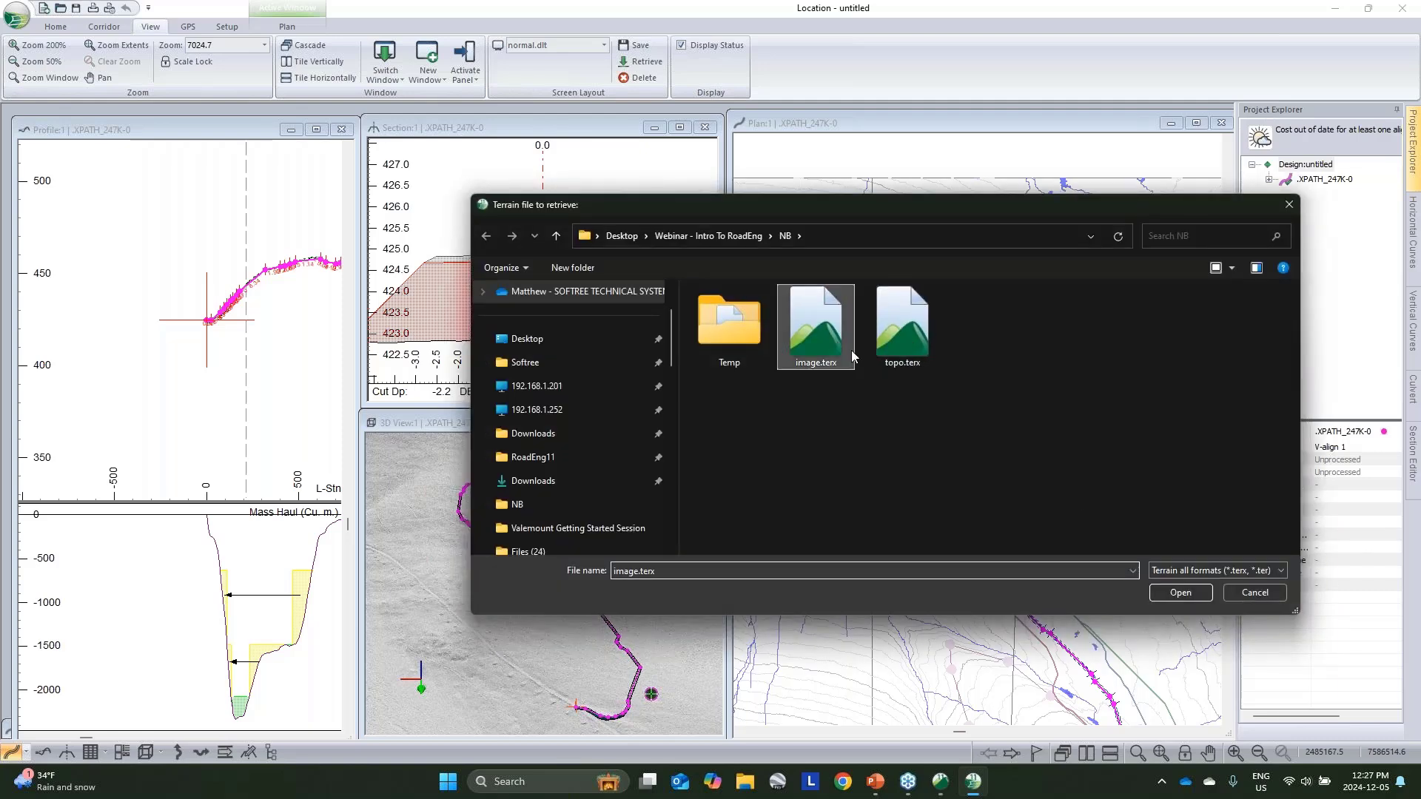
left_click(1198, 596)
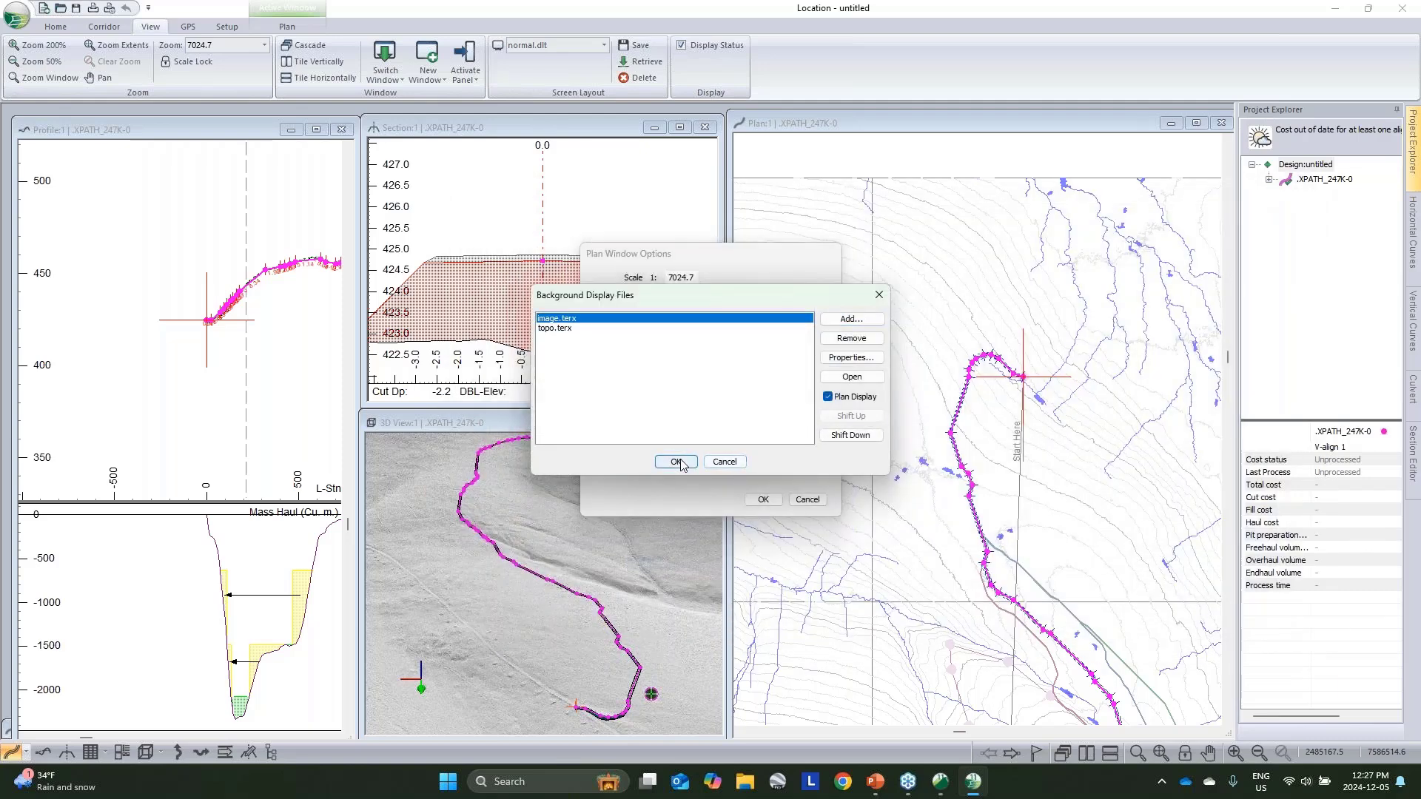
left_click(676, 462)
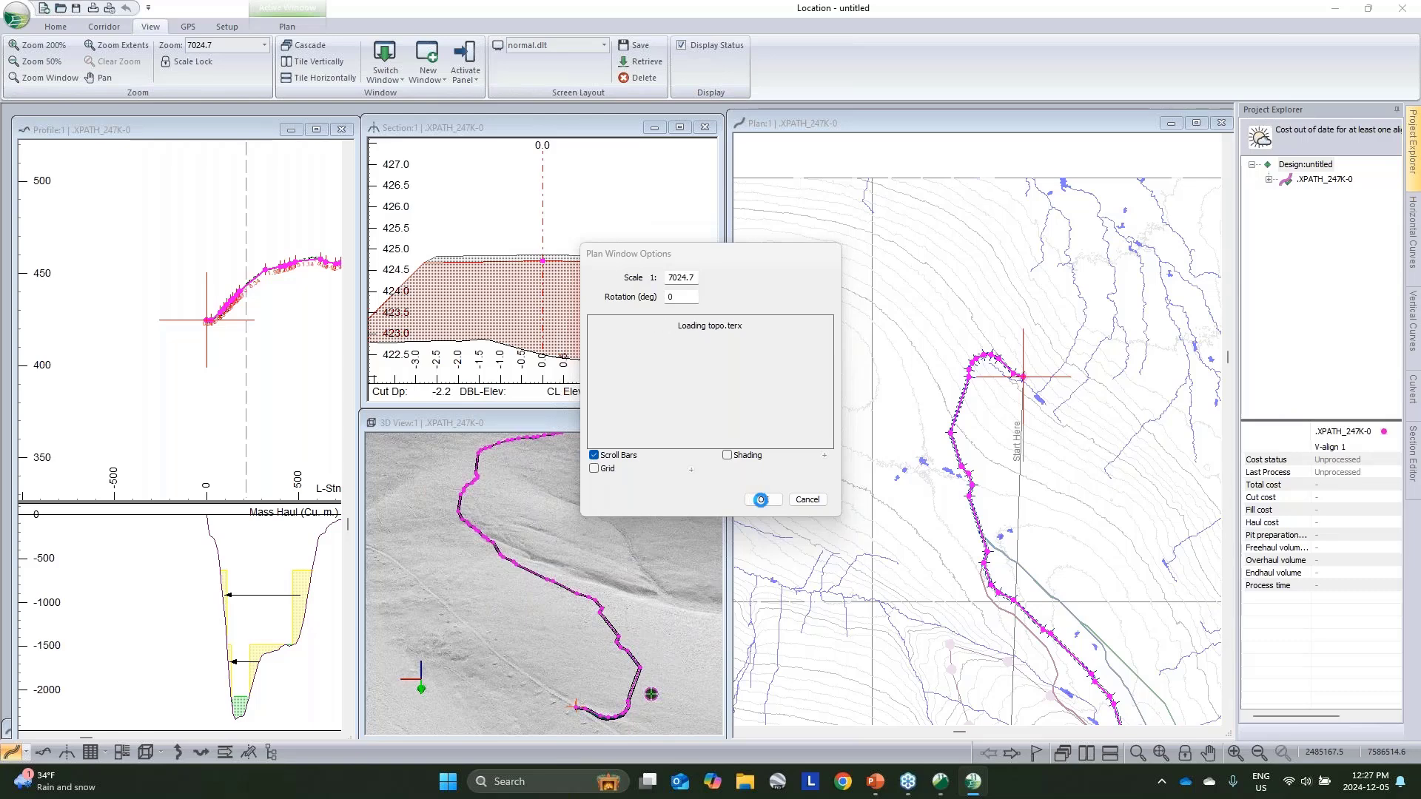
left_click(760, 500)
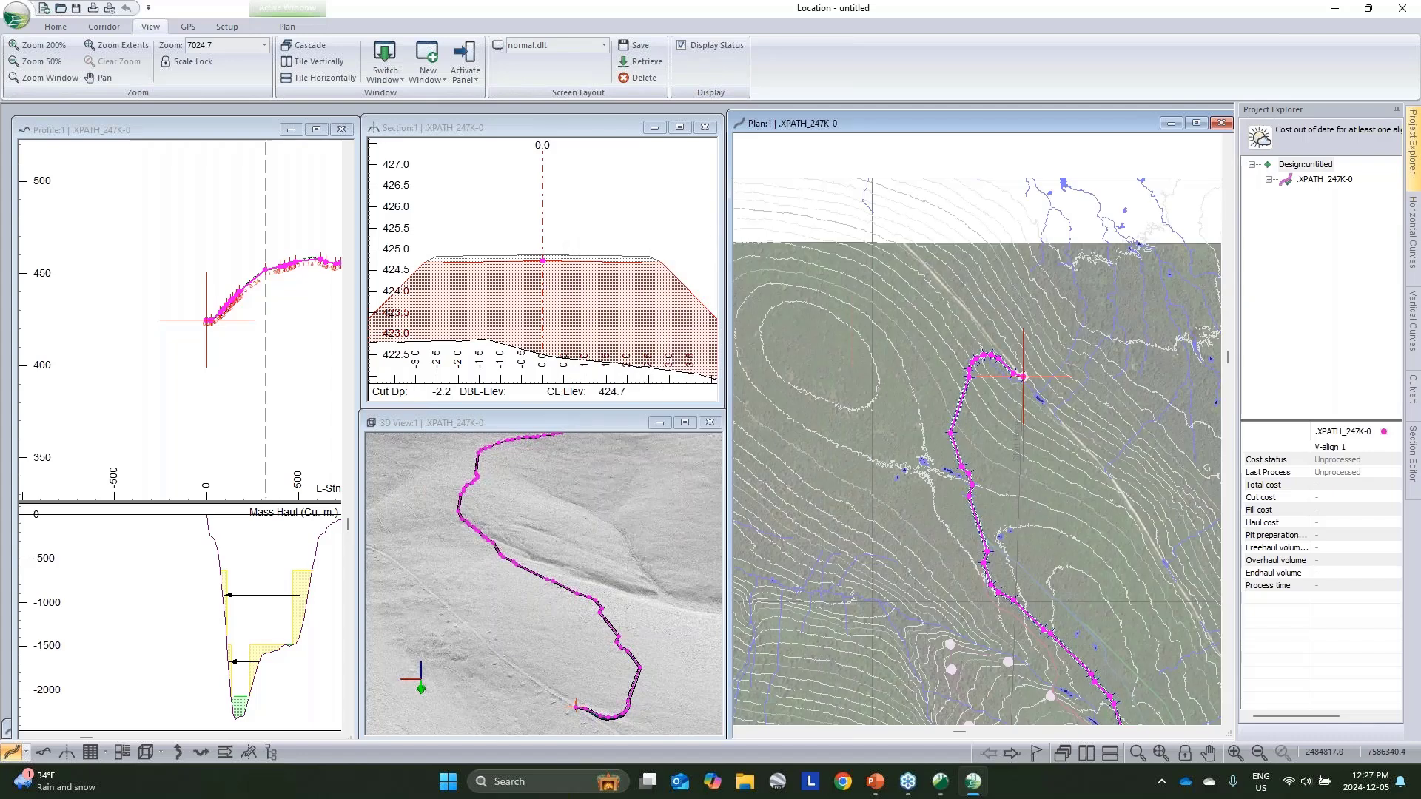
Step: With the Add/Edit VIP tool, lower the profile's first vertical intersection point at station 0 to a centreline elevation of about 422.7
left_click(535, 222)
scroll(530, 222, "down", 2)
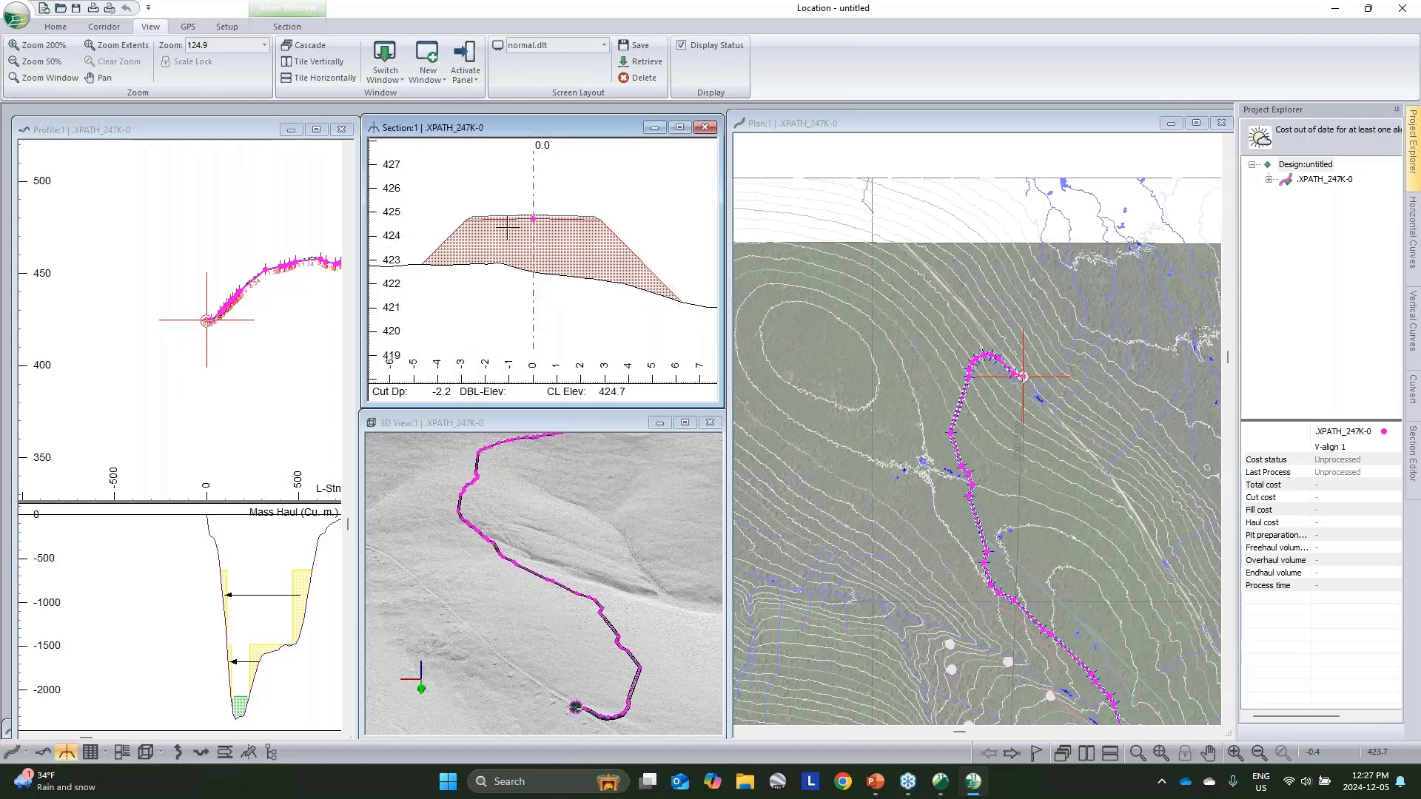
scroll(194, 303, "up", 2)
right_click(194, 301)
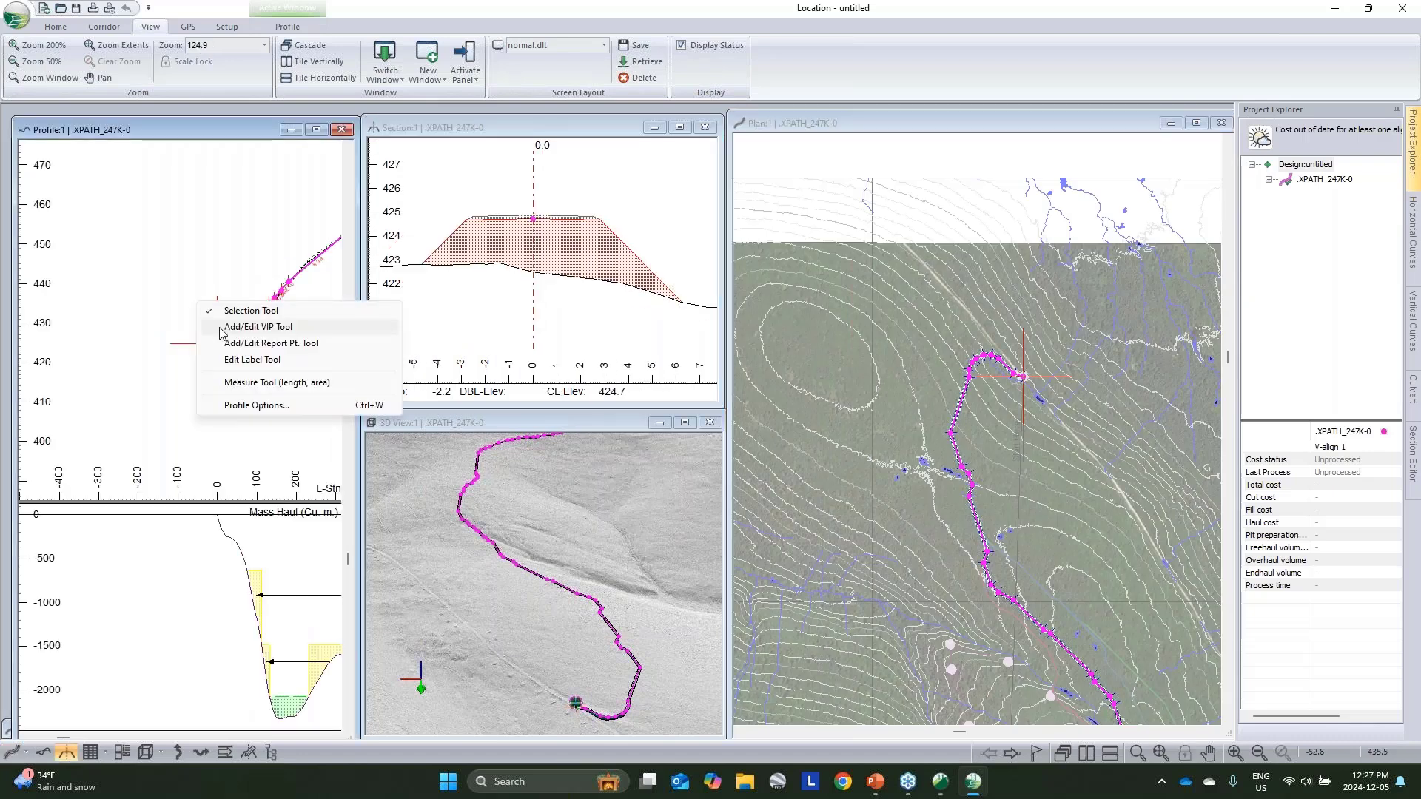
left_click(204, 320)
scroll(217, 343, "up", 2)
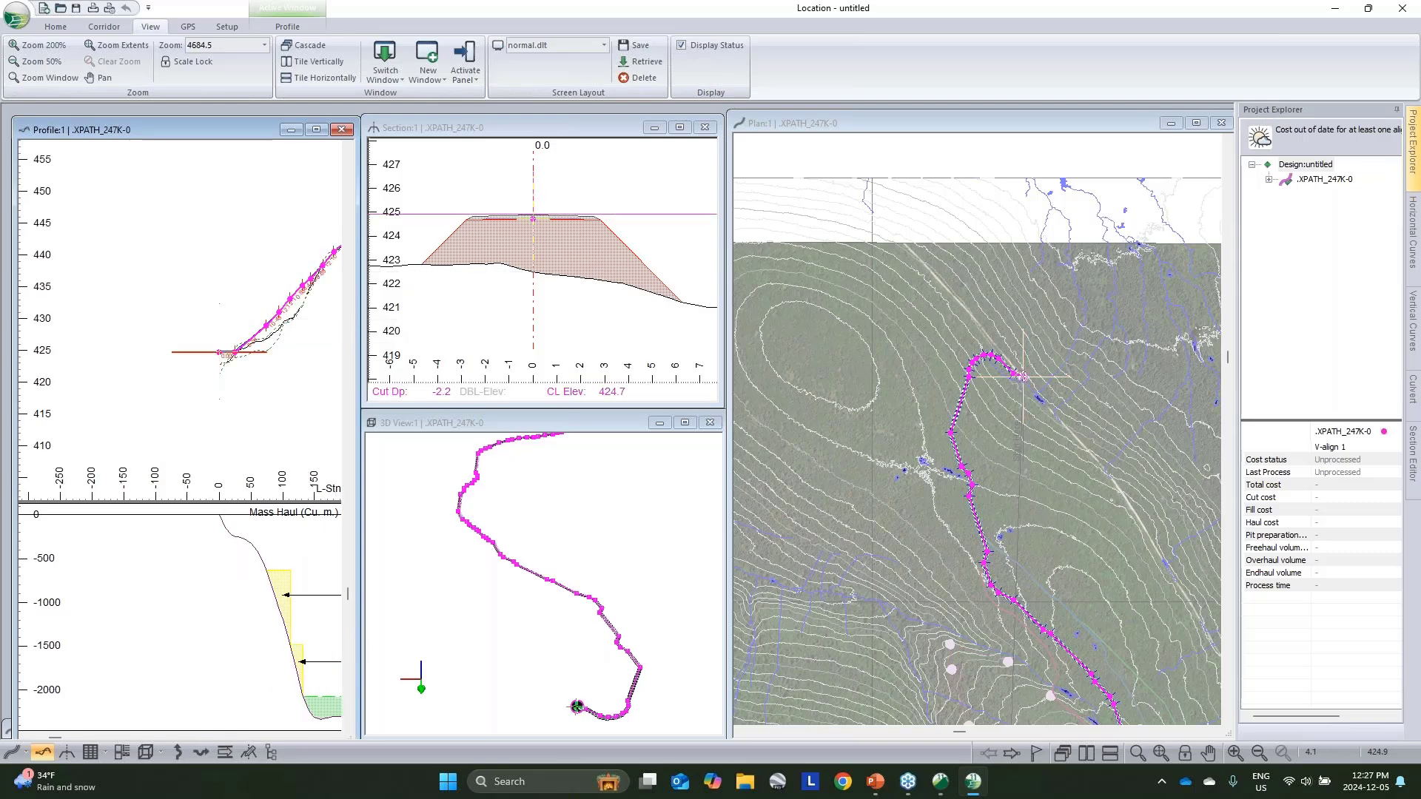
left_click_drag(221, 352, 219, 364)
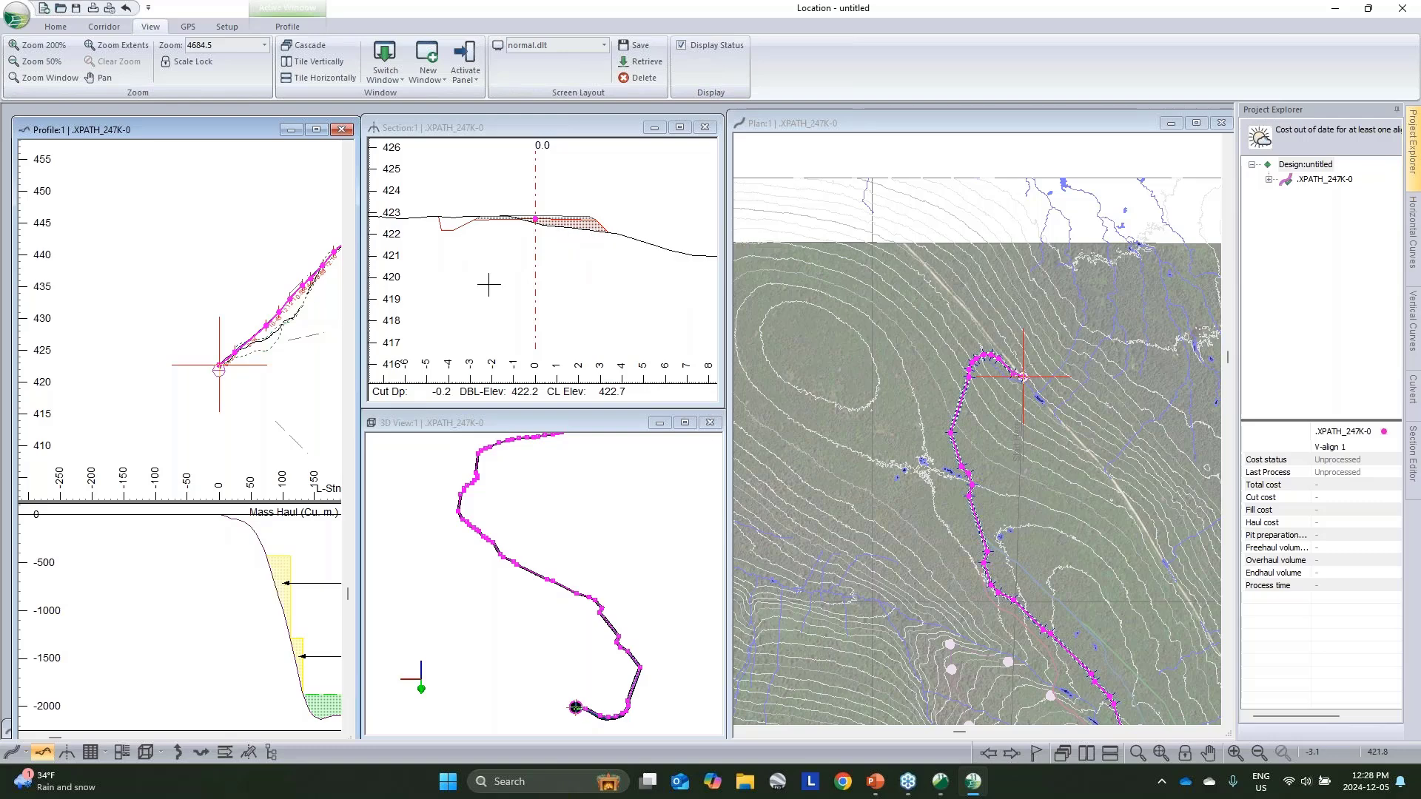
left_click(553, 427)
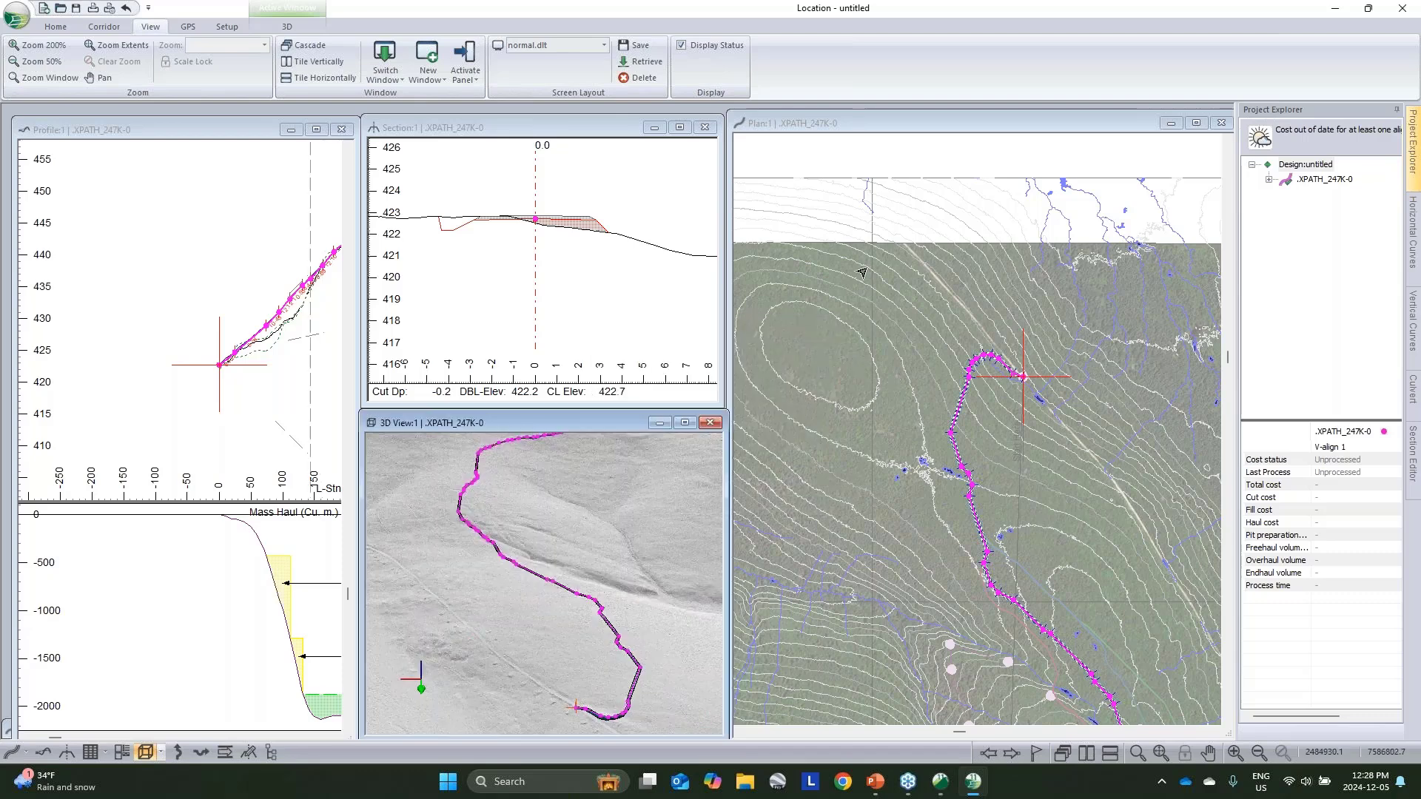
Step: Review the template range assignment for DF Resource, including its station limits and the other available templates, and close it without changes
left_click(58, 28)
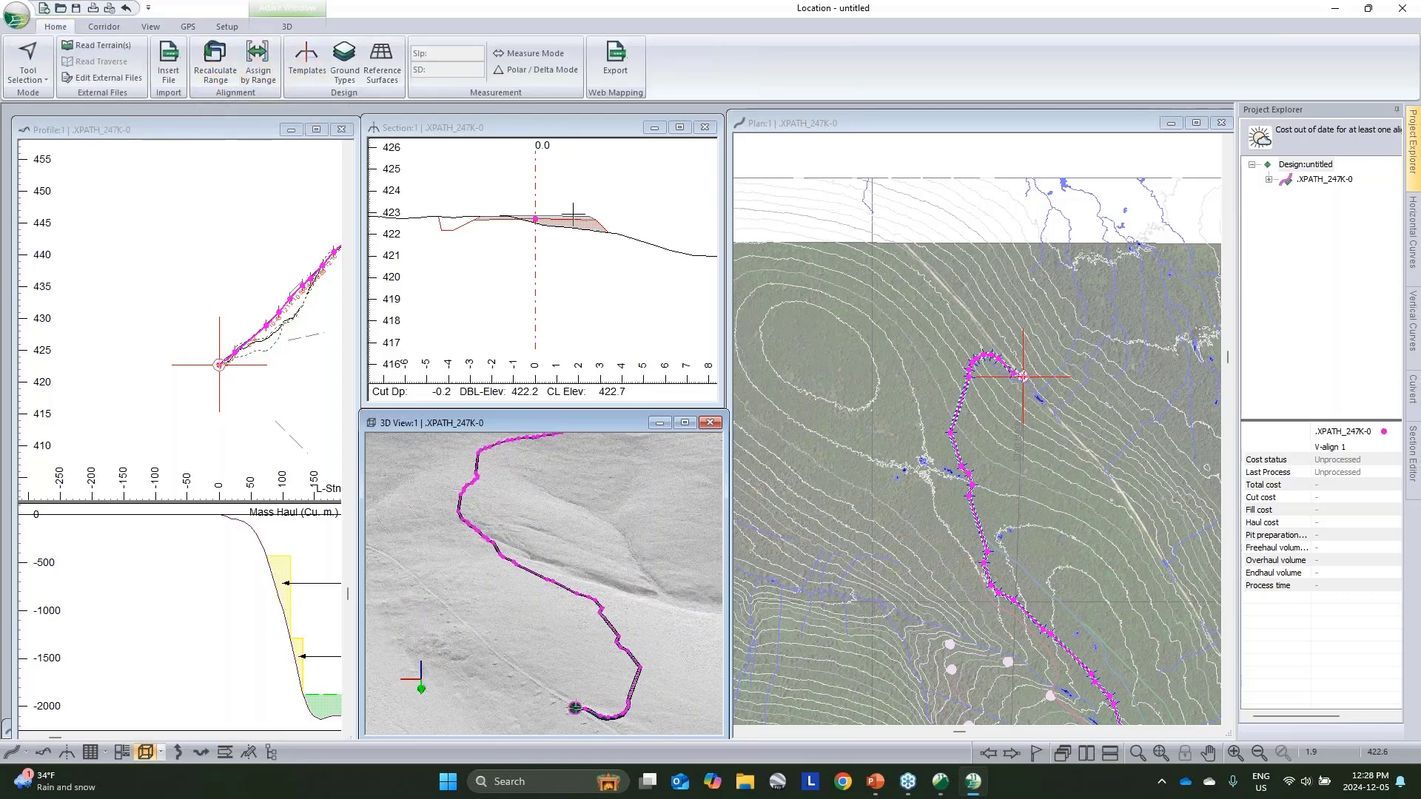
left_click(258, 65)
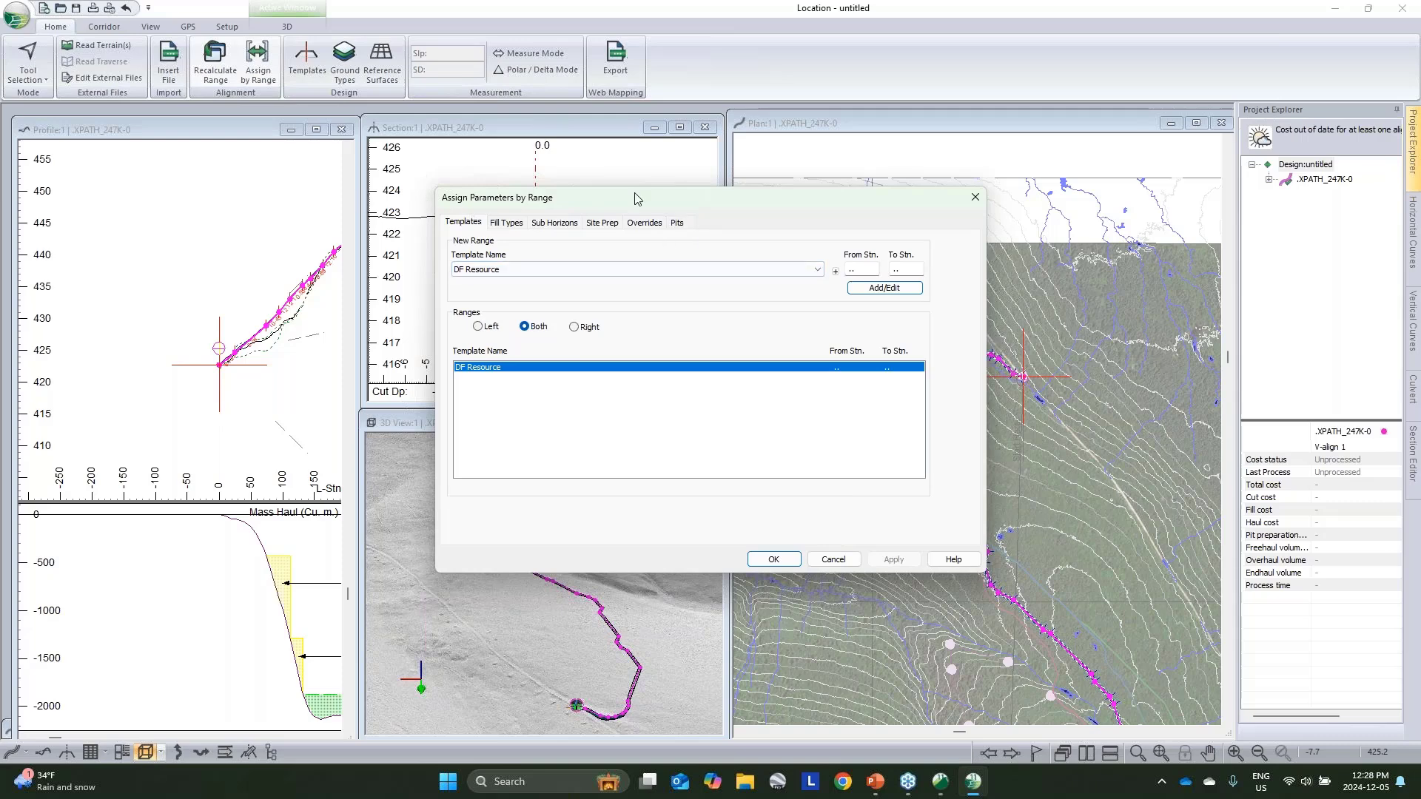
left_click(857, 268)
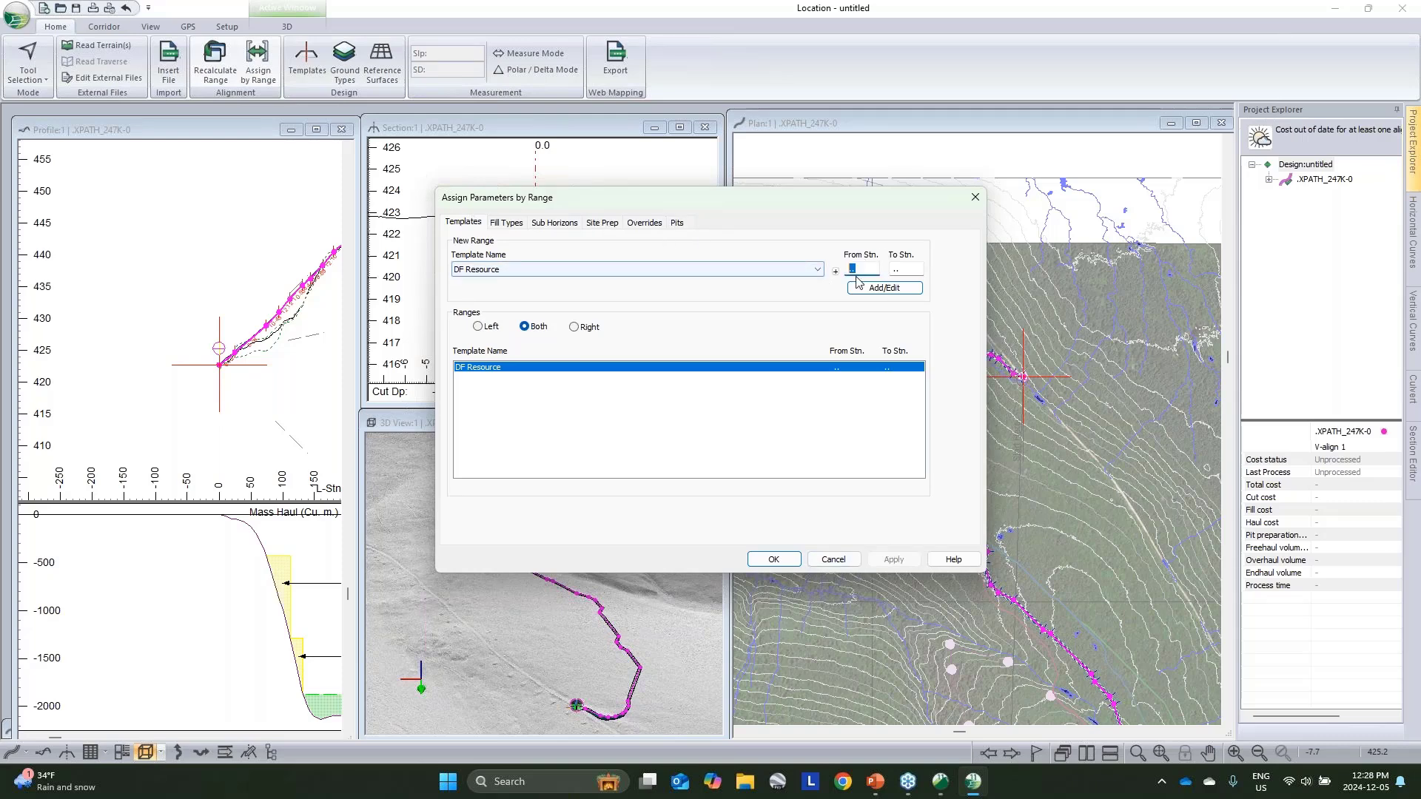
left_click(908, 268)
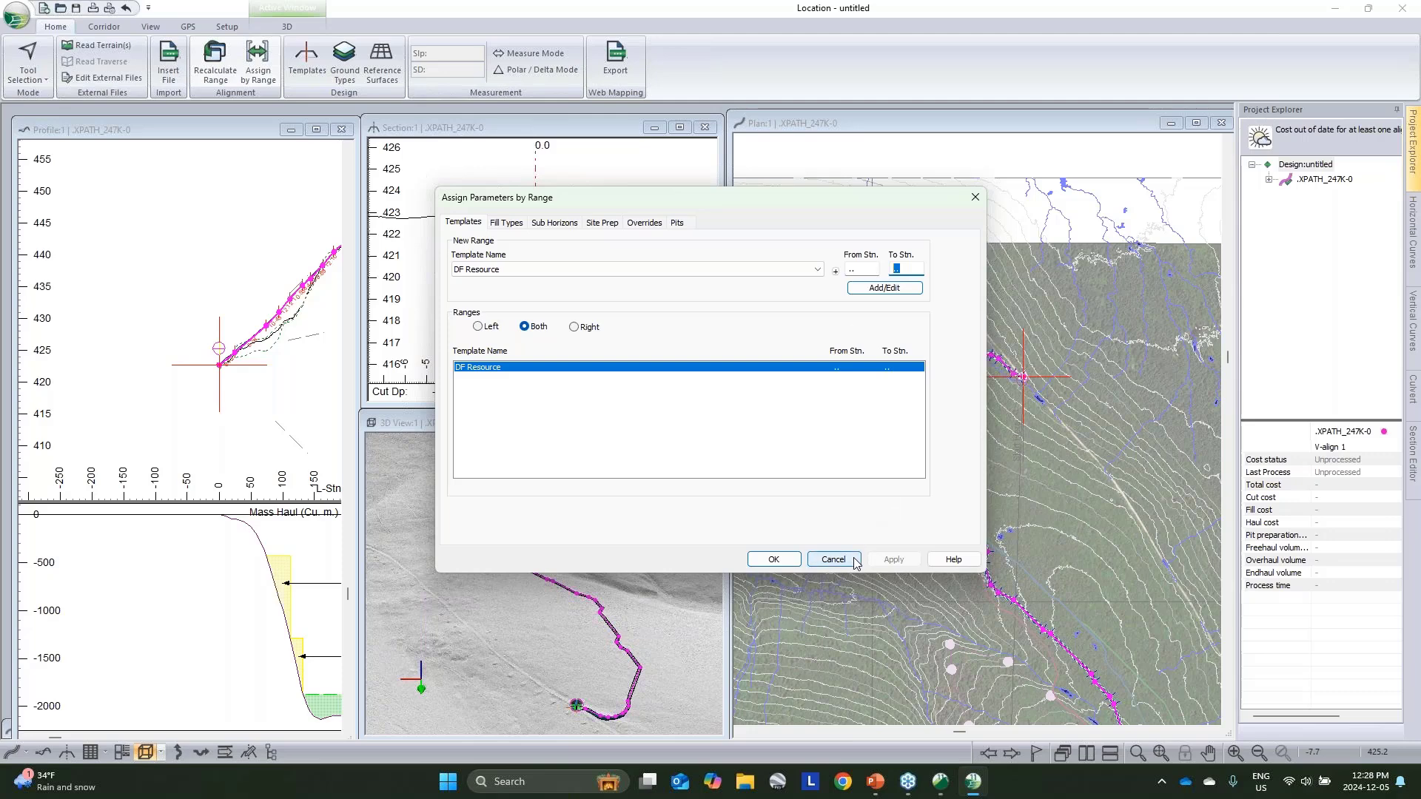
left_click(814, 270)
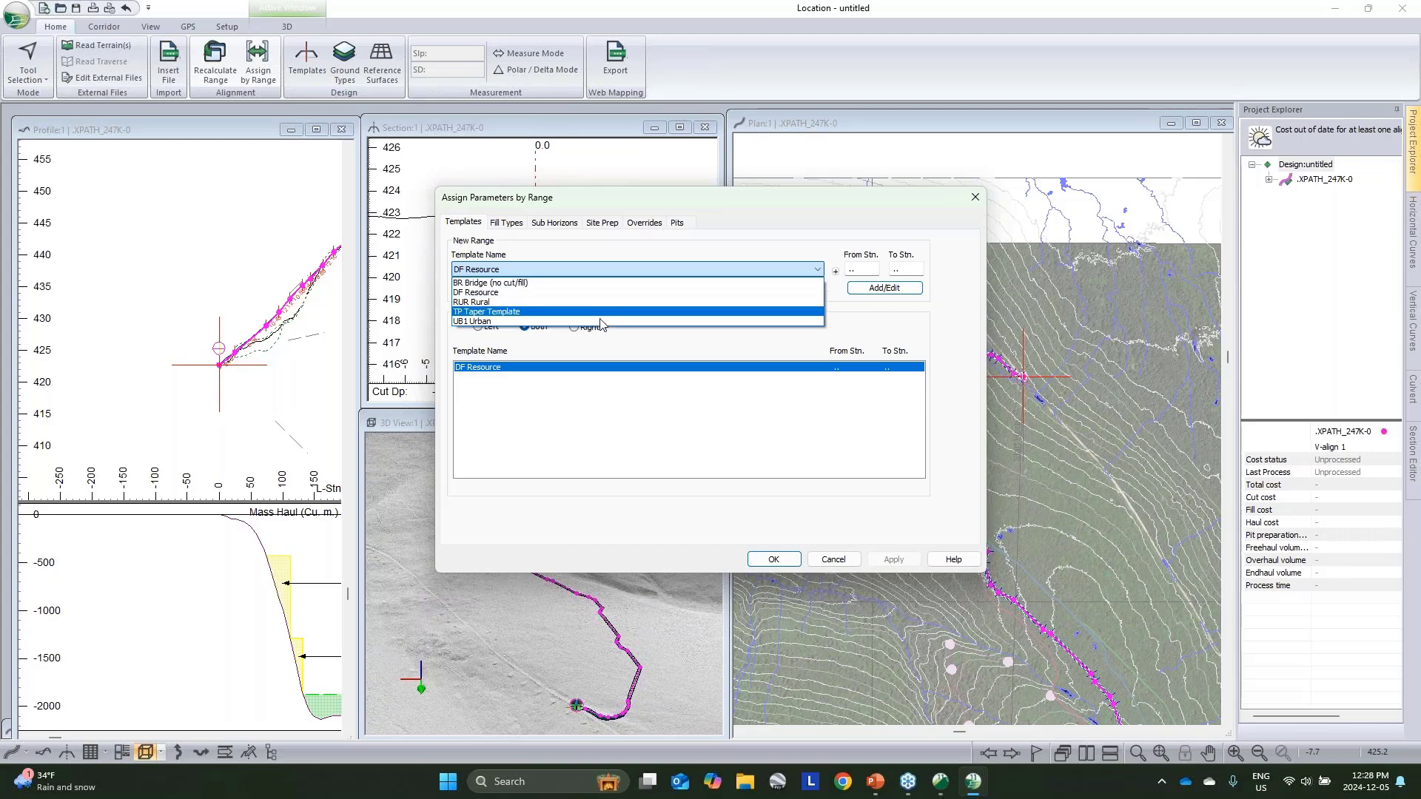
left_click(621, 293)
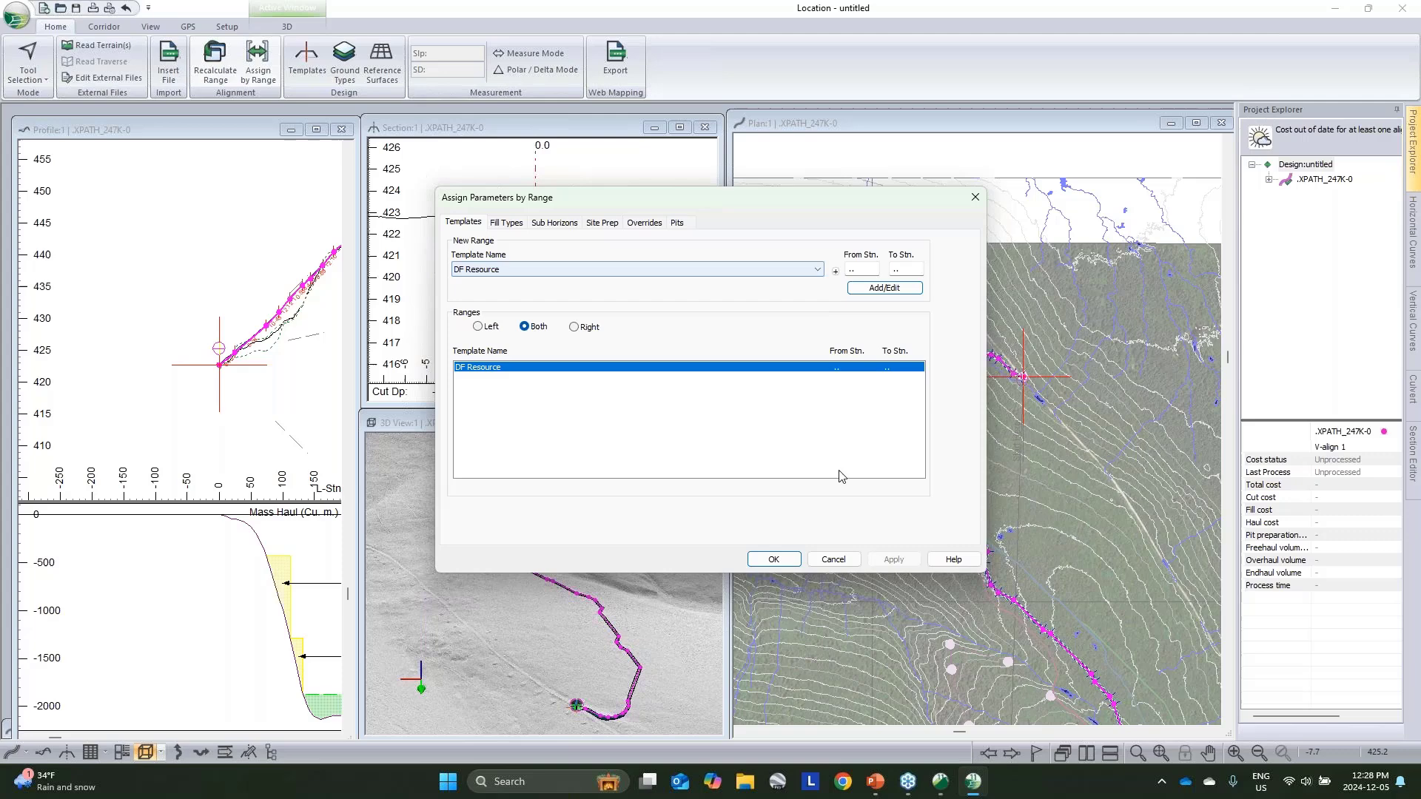
left_click(833, 559)
Step: In the Template Editor, set both the left and right crown slopes of the DF - Resource template to -4%
left_click(306, 60)
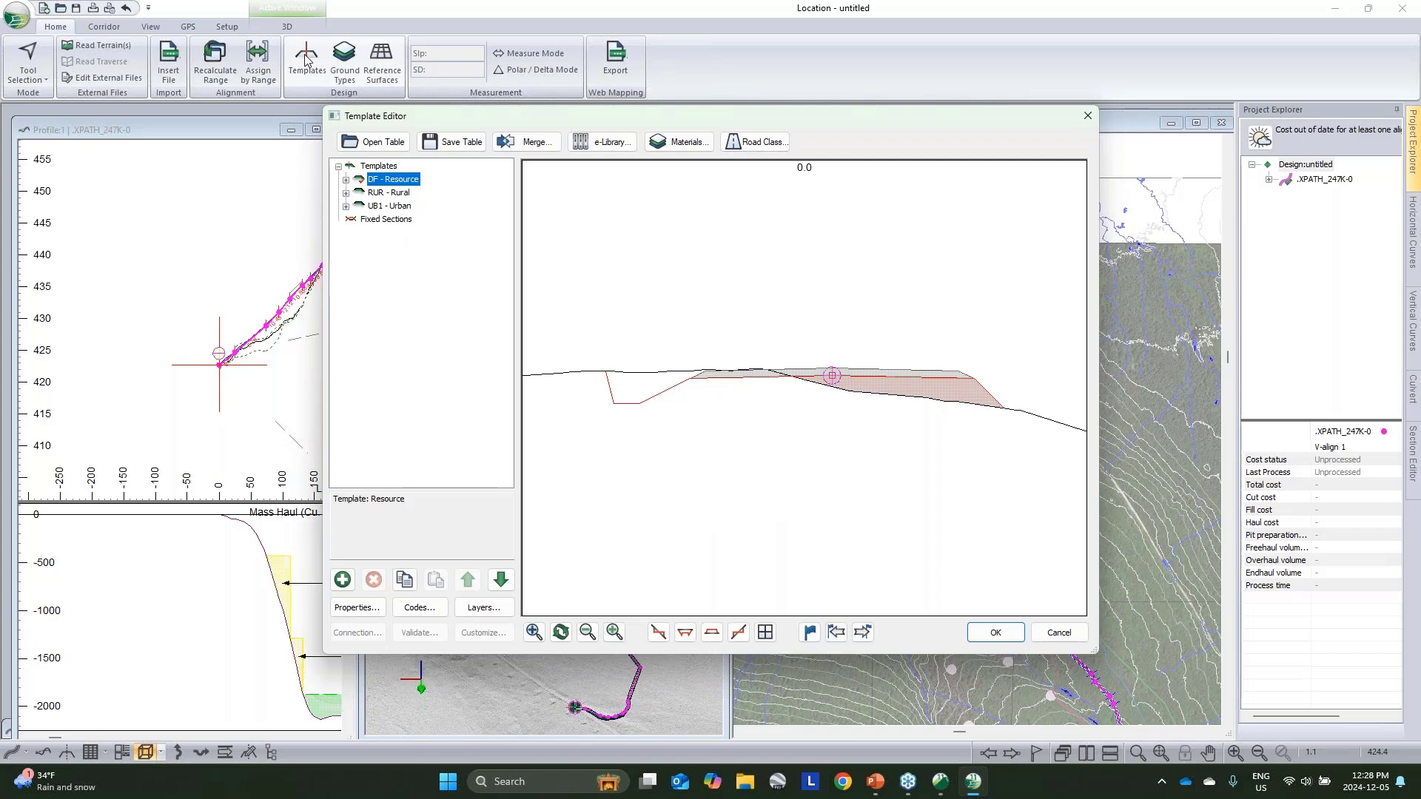
right_click(383, 184)
left_click(418, 194)
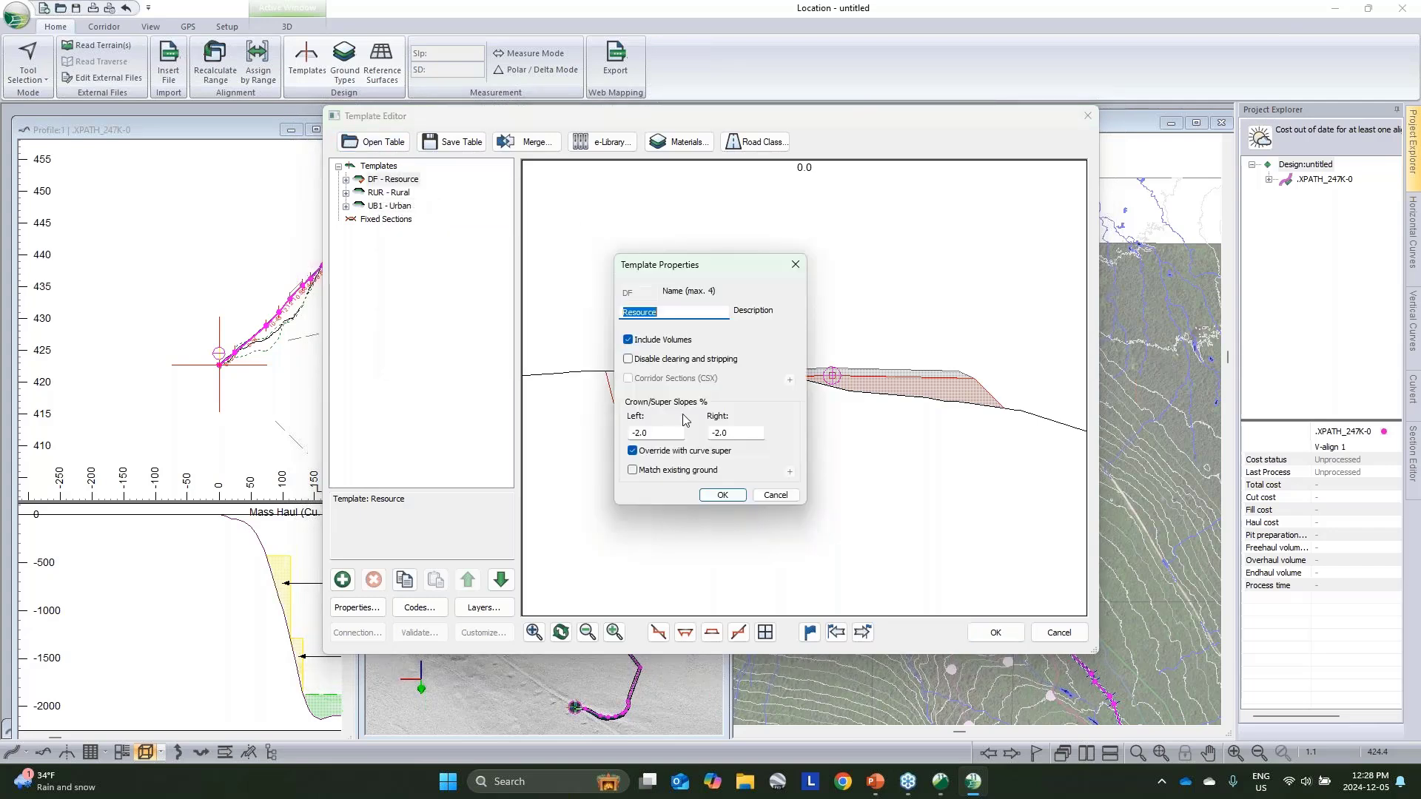
left_click_drag(649, 433, 638, 437)
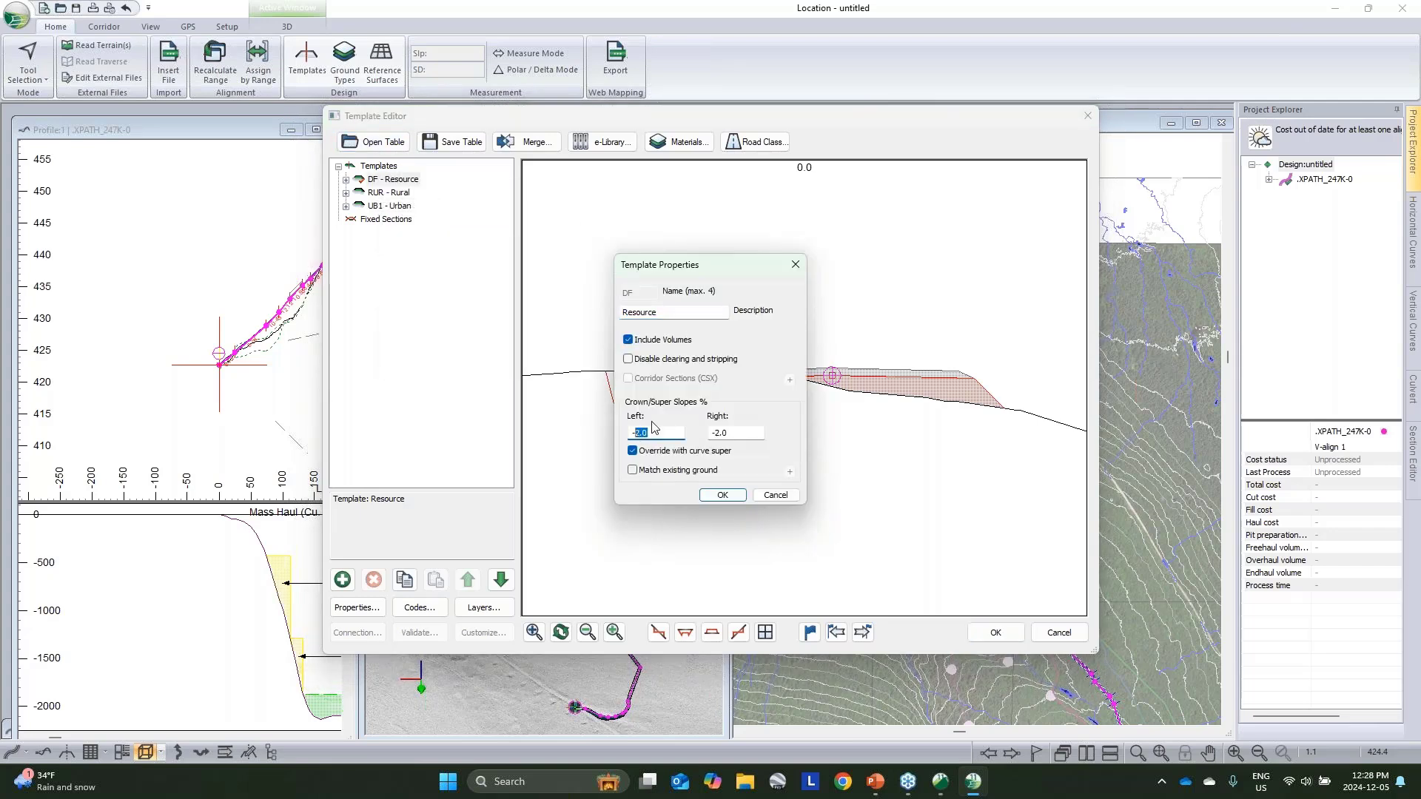
type("4")
left_click_drag(728, 433, 716, 436)
type("4")
left_click(722, 494)
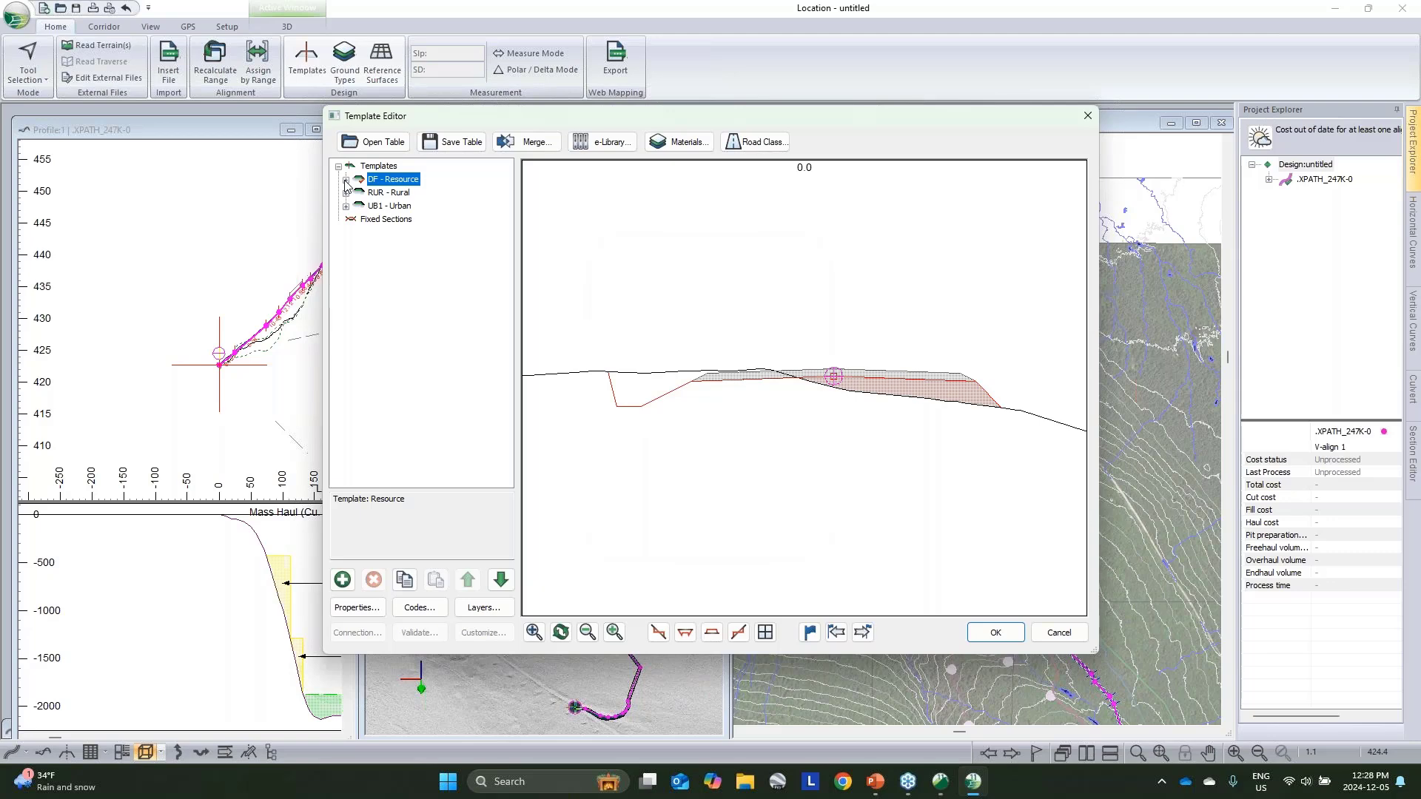
Step: In the DF - Resource template, try a 10 m default width for Resource I-left, and set it to 3 m
left_click(346, 181)
left_click(393, 196)
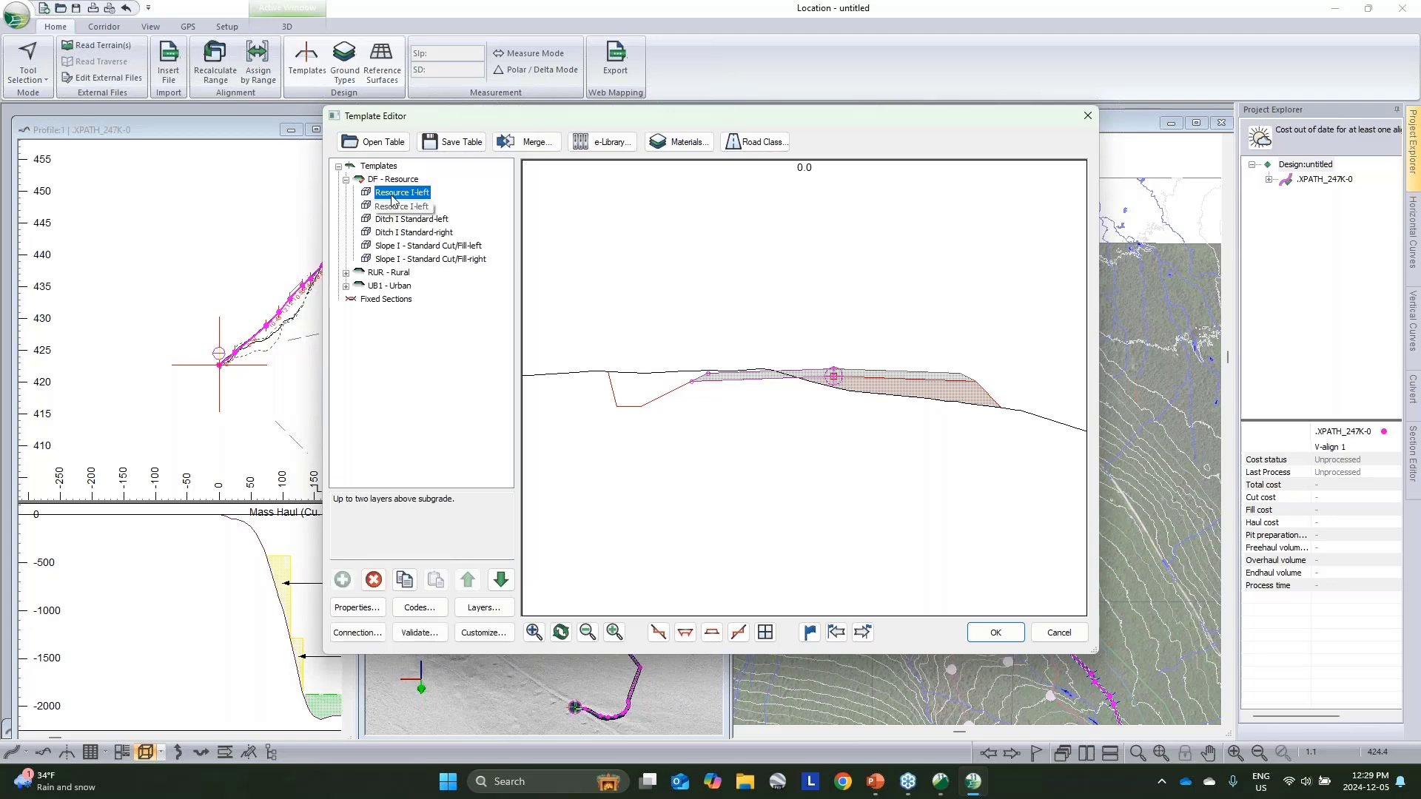
double_click(393, 196)
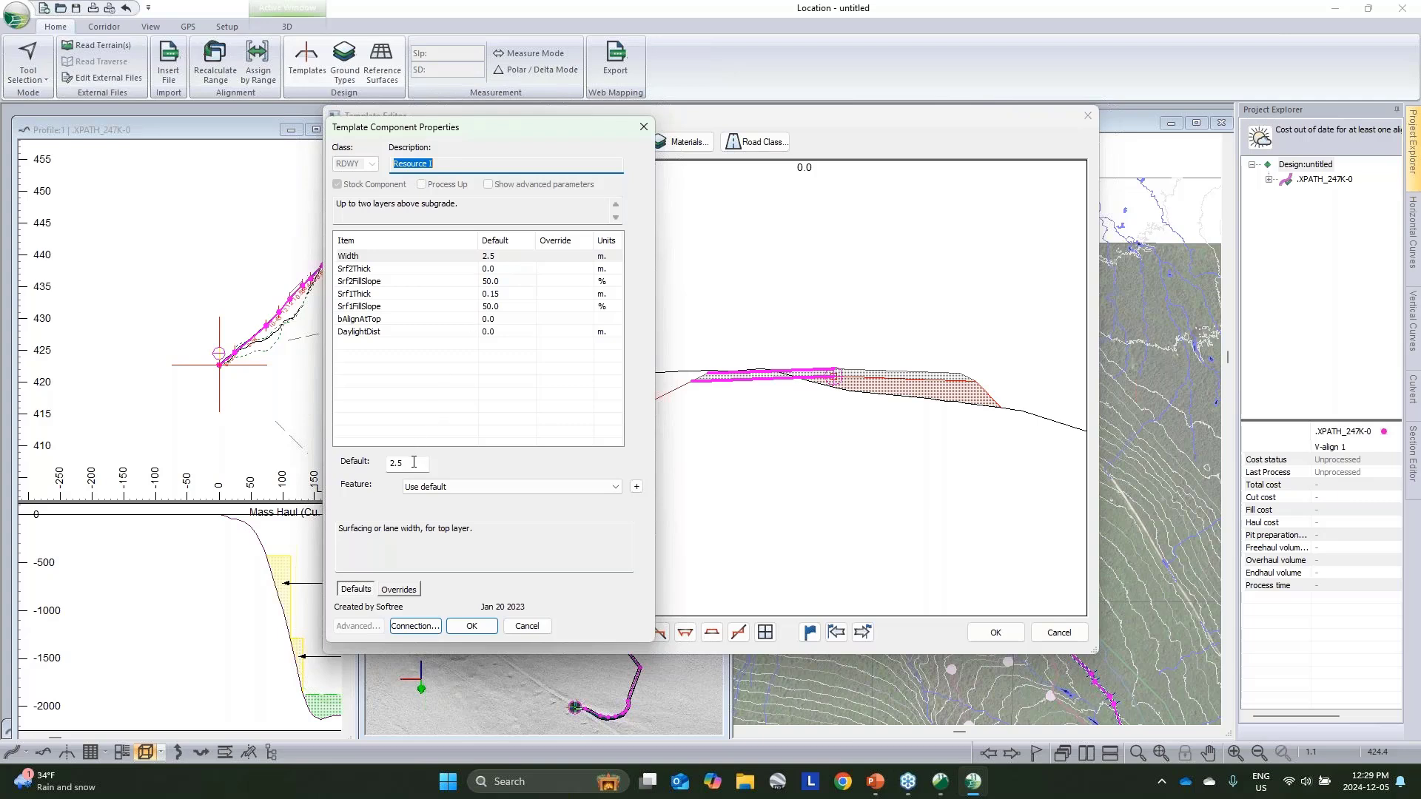
double_click(388, 465)
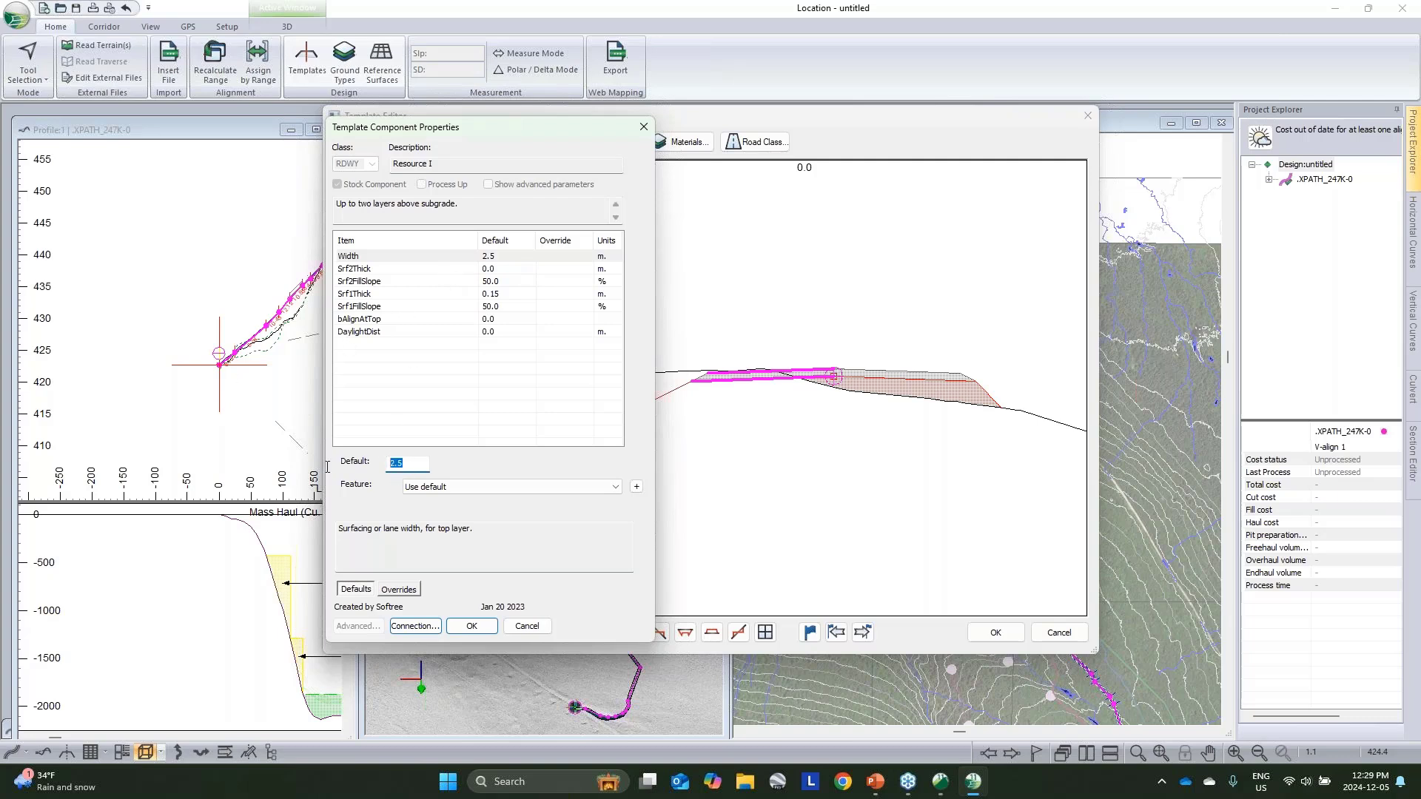
type("3")
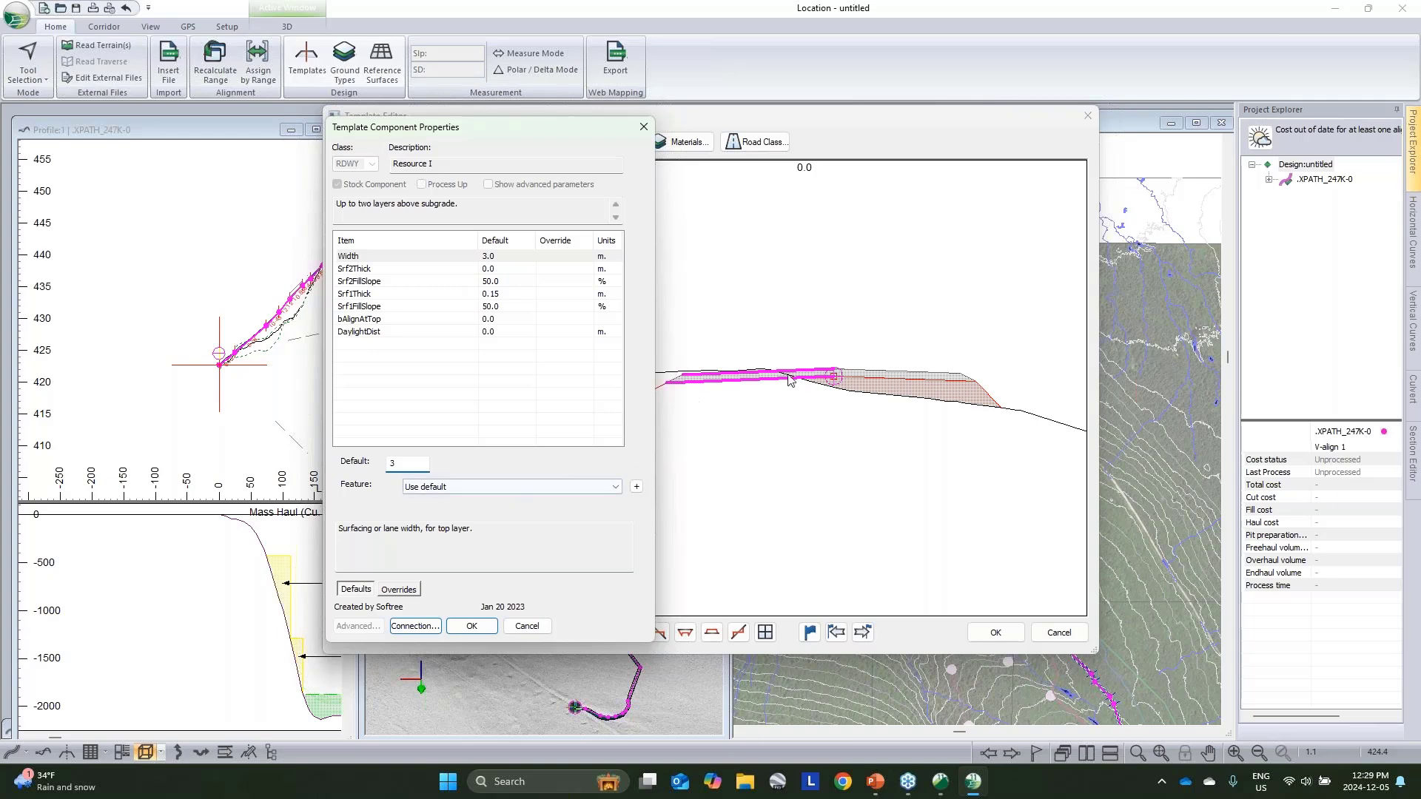
left_click_drag(403, 464, 392, 463)
type("10")
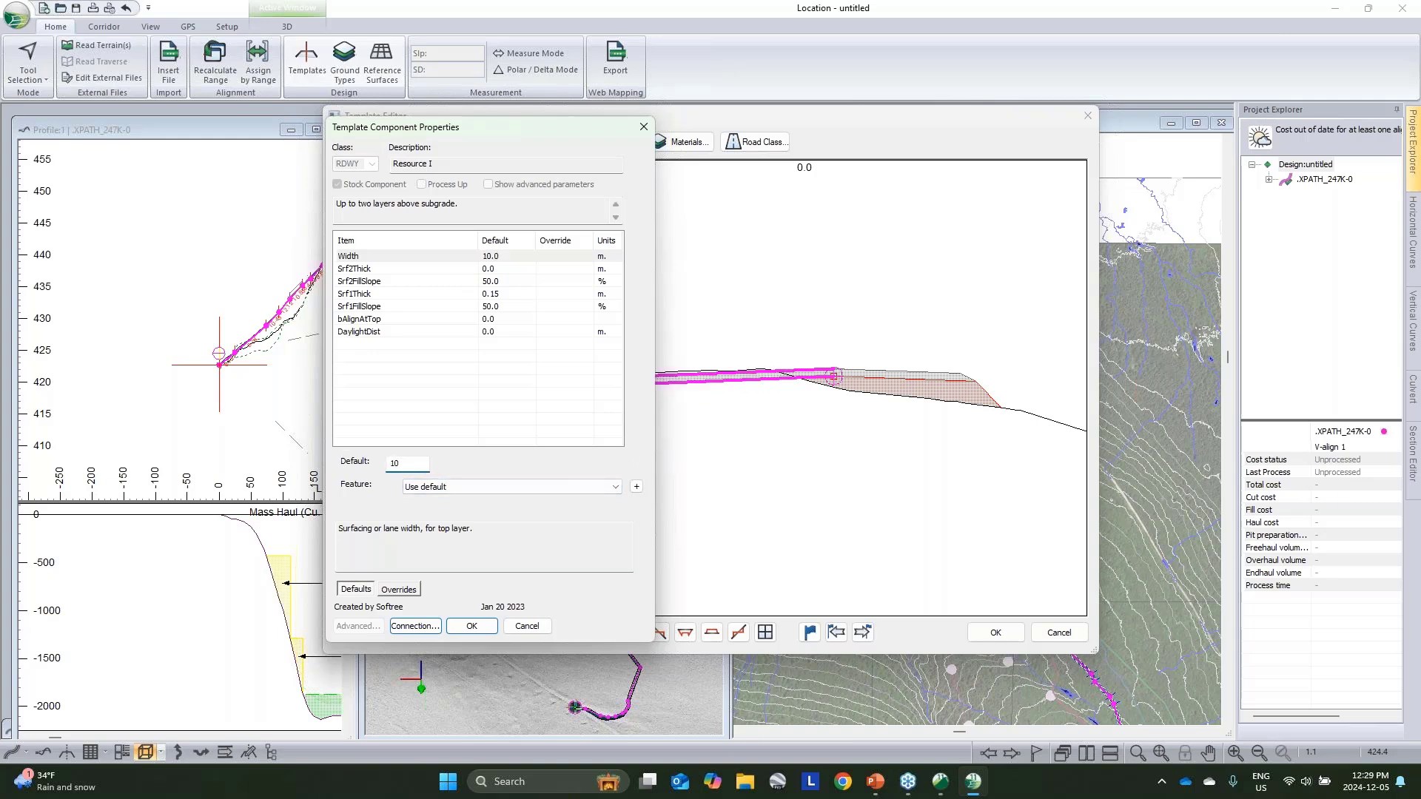
key("BackSpace")
key("BackSpace")
left_click(472, 626)
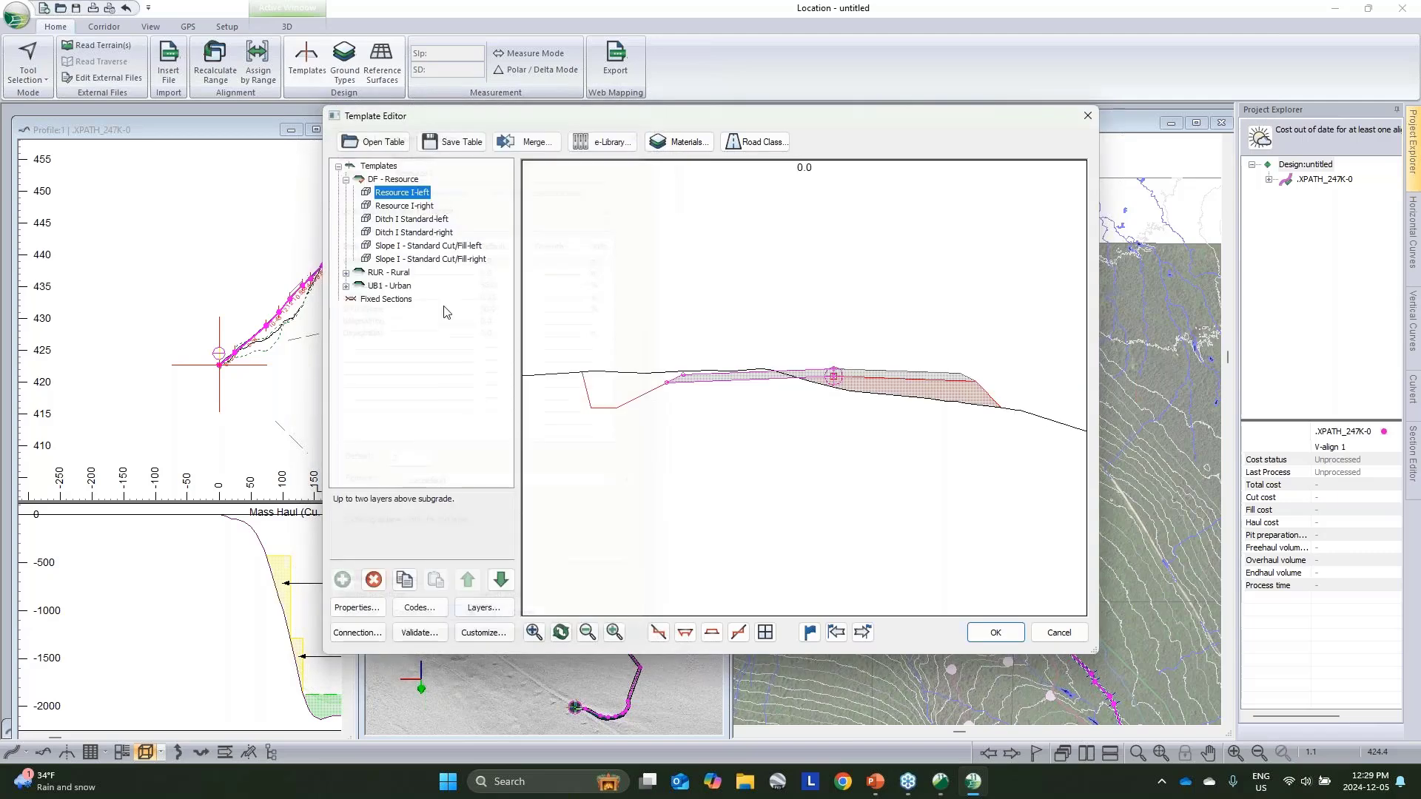
Step: Delete the Resource I-right component and replace it with a mirrored copy of Resource I-left
left_click(404, 206)
left_click(374, 580)
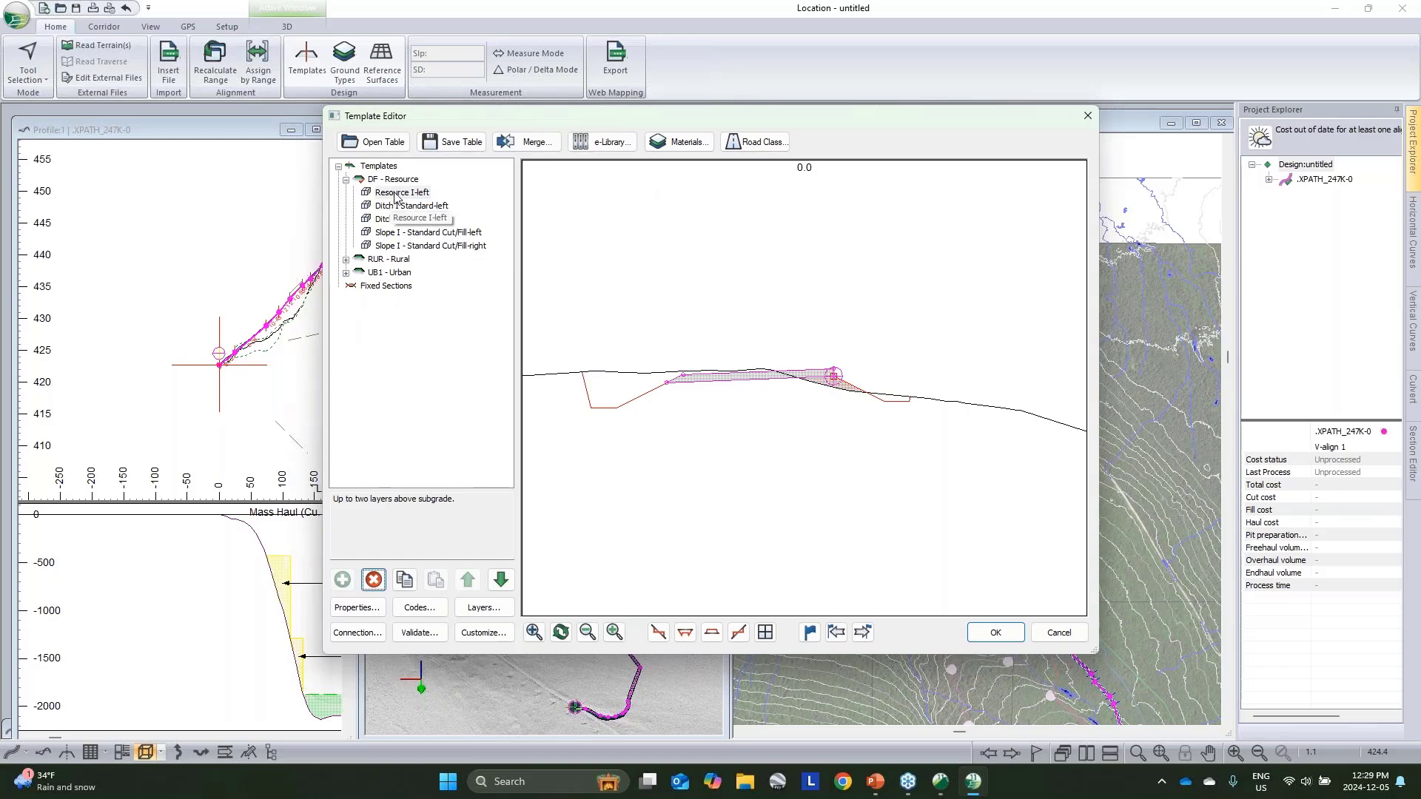
right_click(393, 191)
left_click(435, 281)
right_click(420, 196)
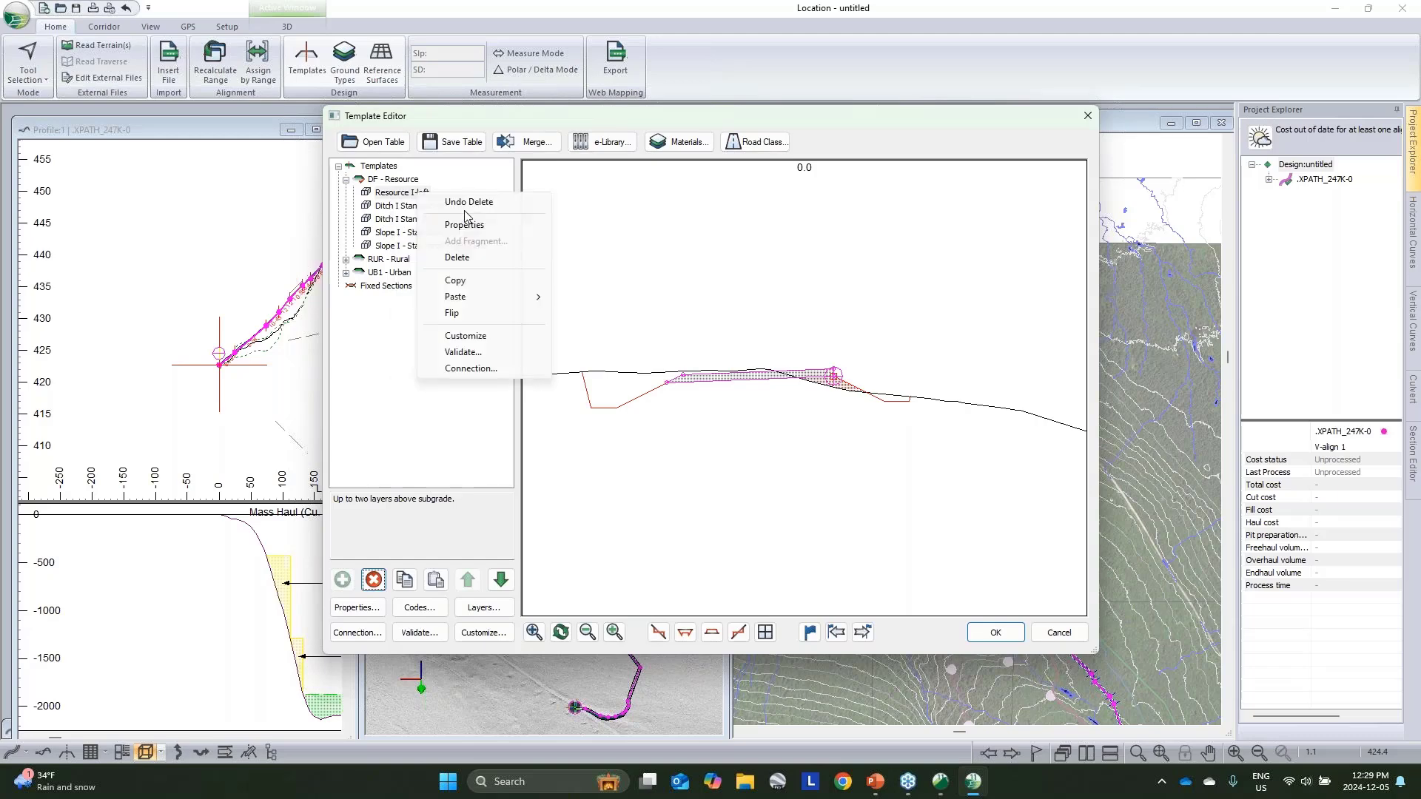
mouse_move(518, 297)
left_click(626, 346)
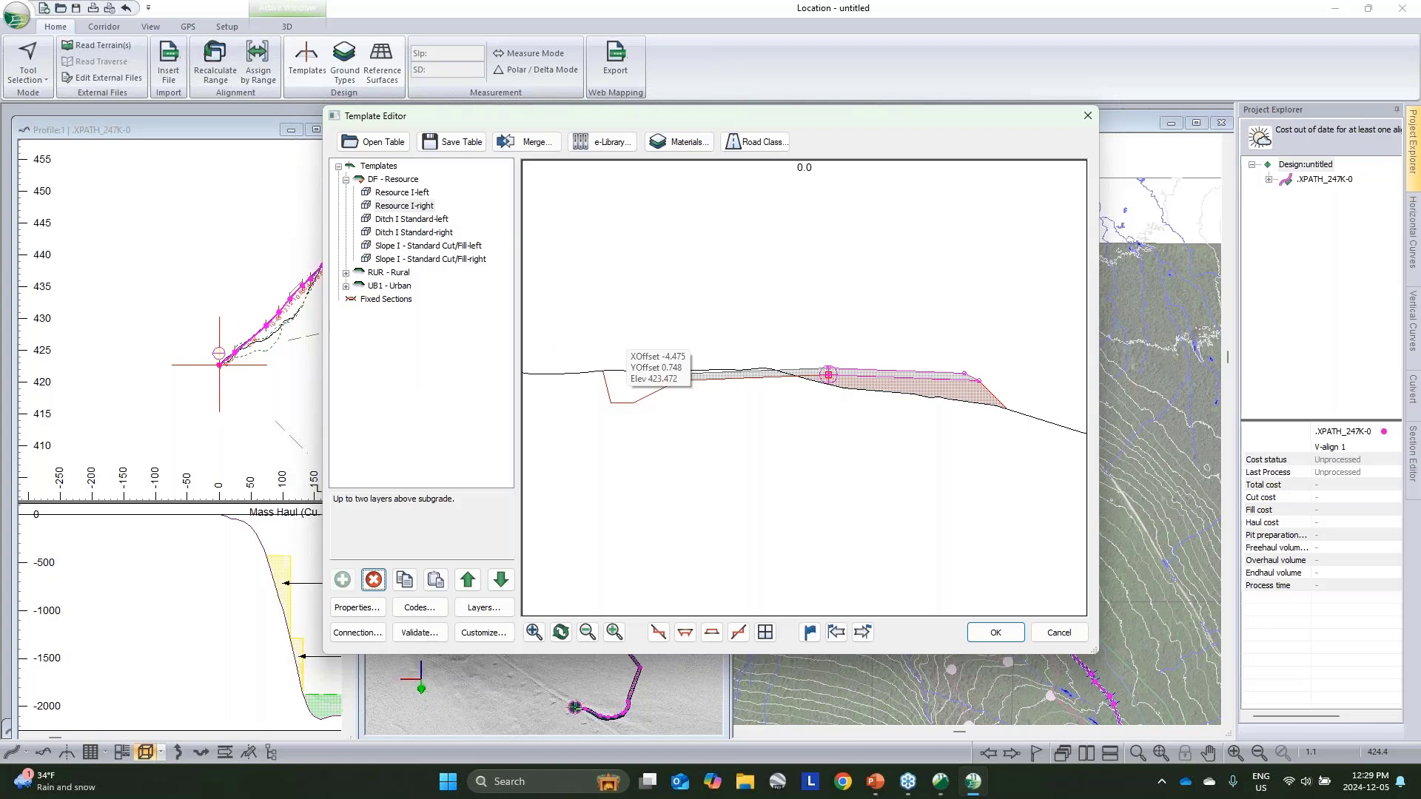
Step: Review the default parameters of the Resource I-left component in the DF - Resource template and close them without changes
left_click(398, 287)
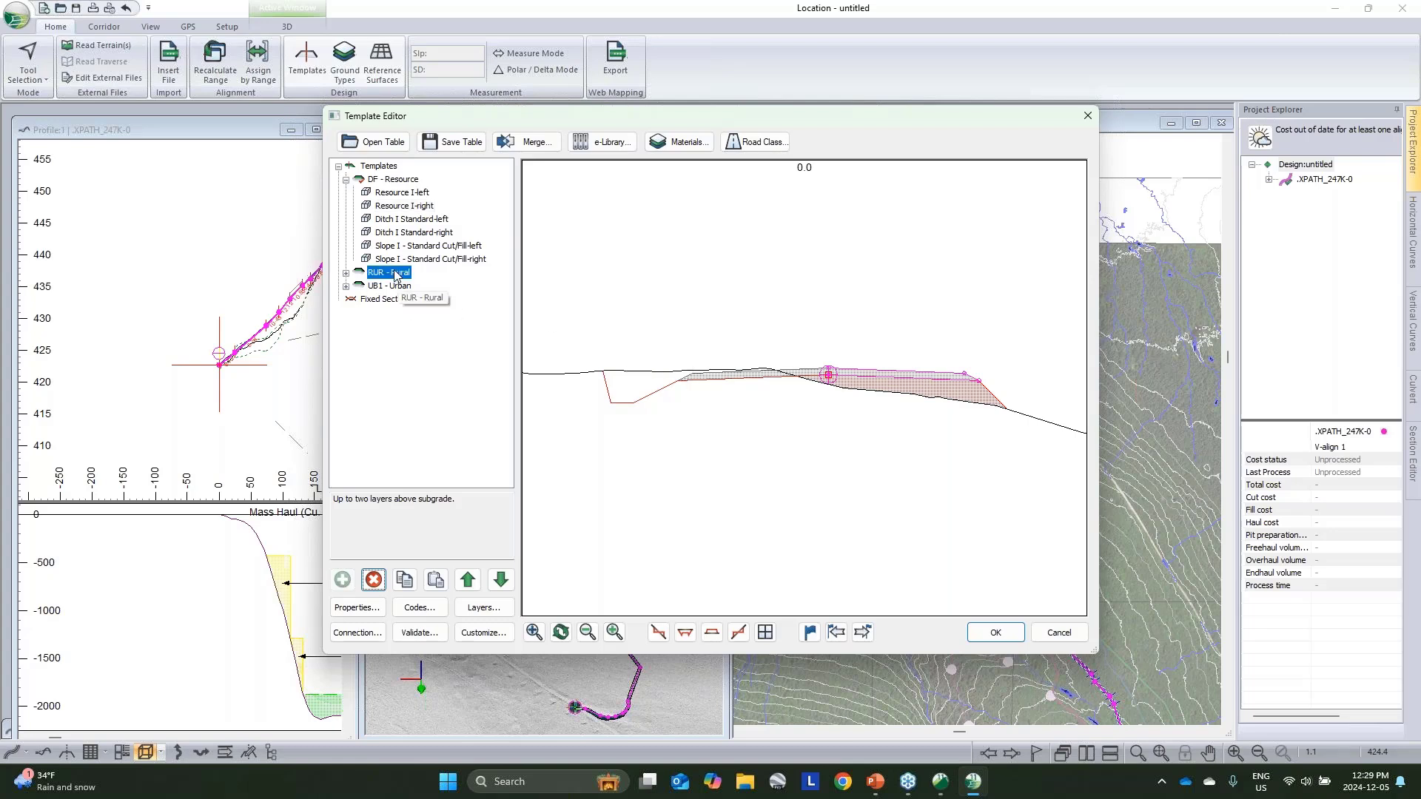
left_click(400, 182)
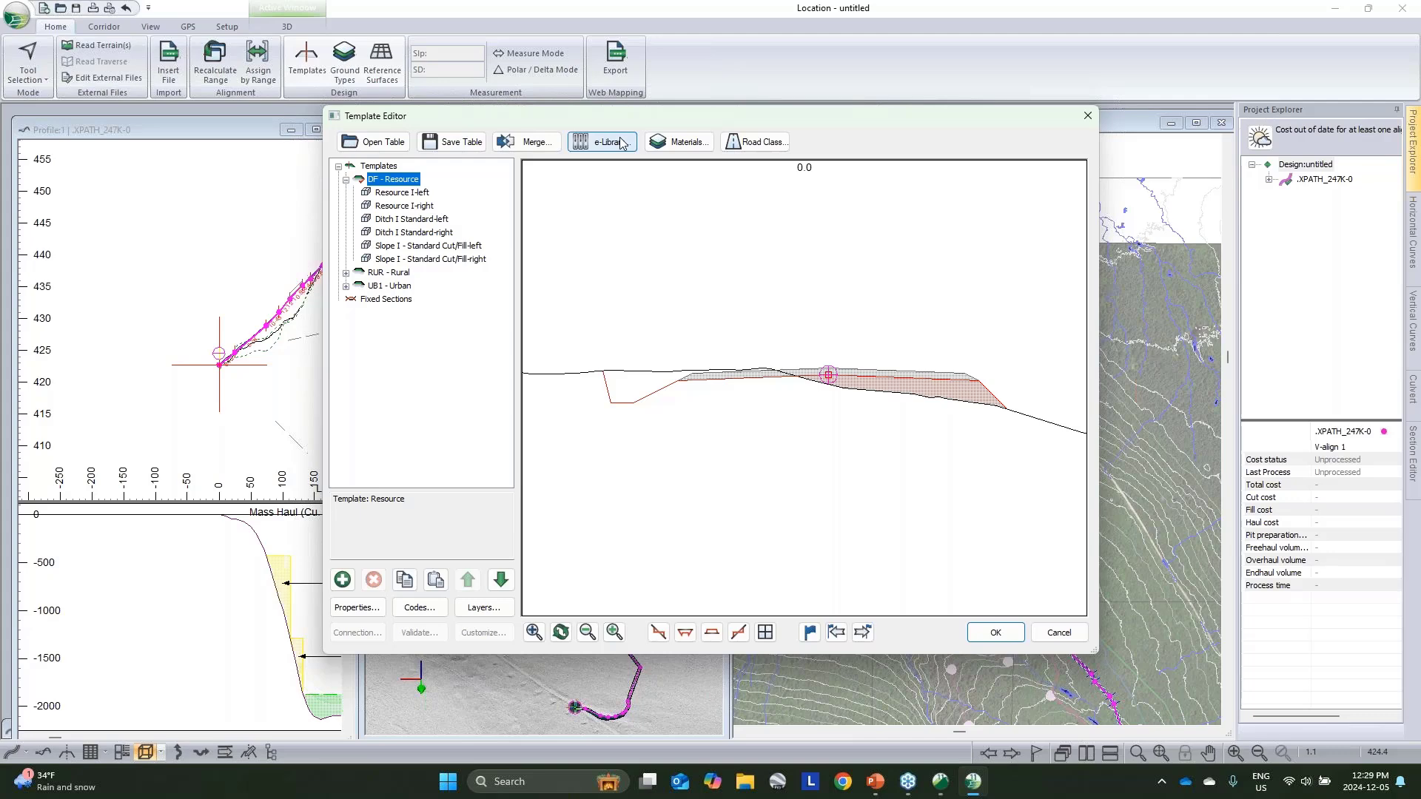
double_click(402, 193)
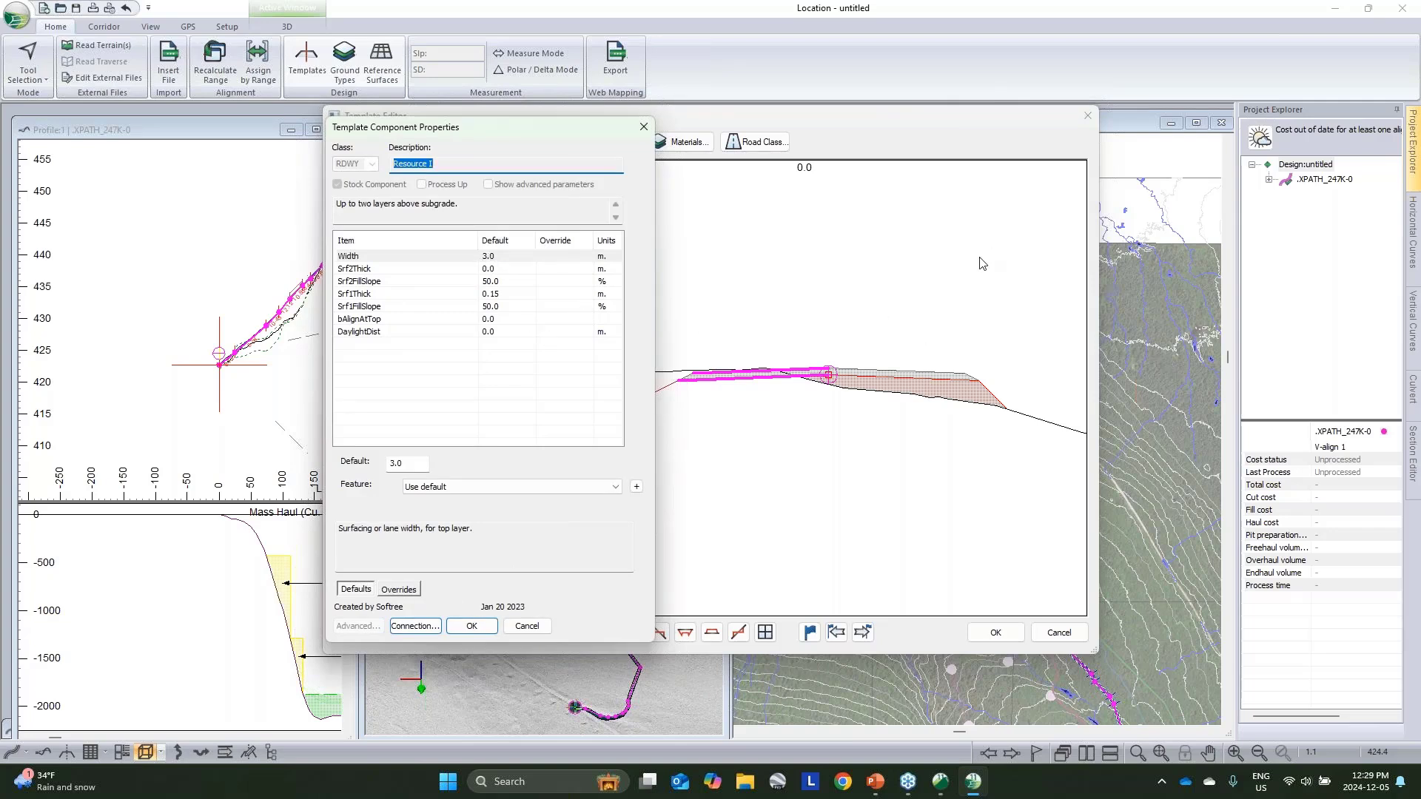
left_click(526, 626)
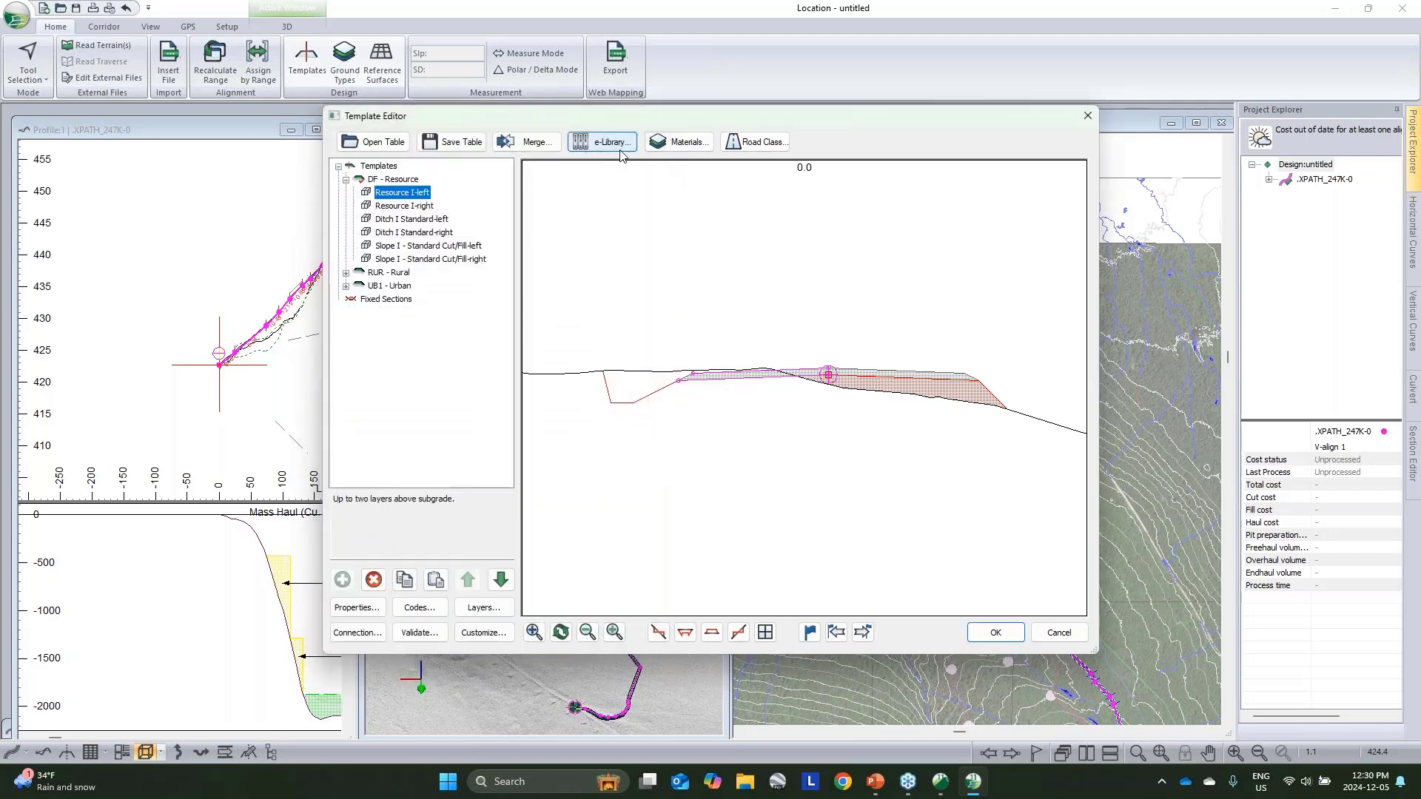
left_click(407, 182)
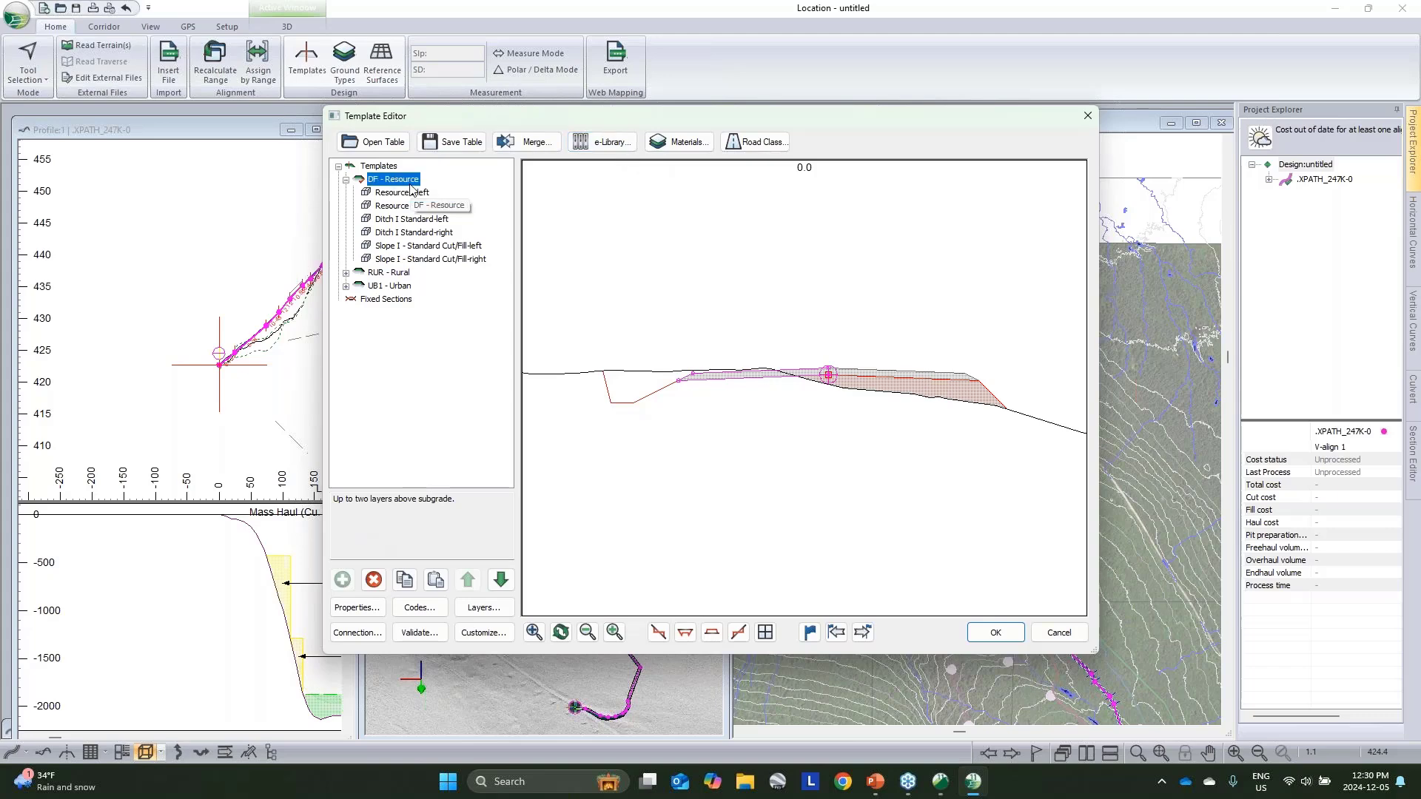
Step: Accept the Template Editor changes and apply the edited DF - Resource template to the alignment
left_click(1003, 633)
left_click(747, 444)
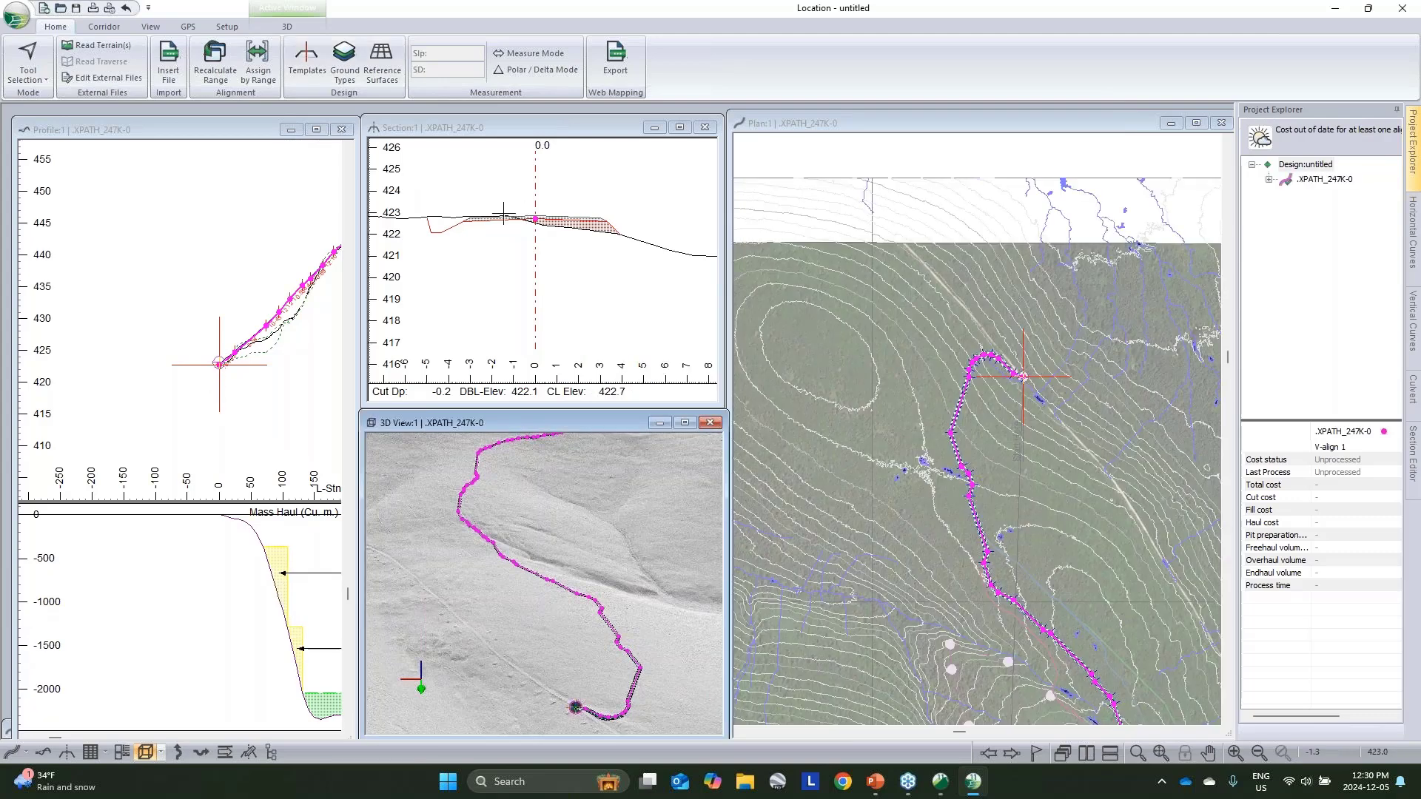
mouse_move(632, 231)
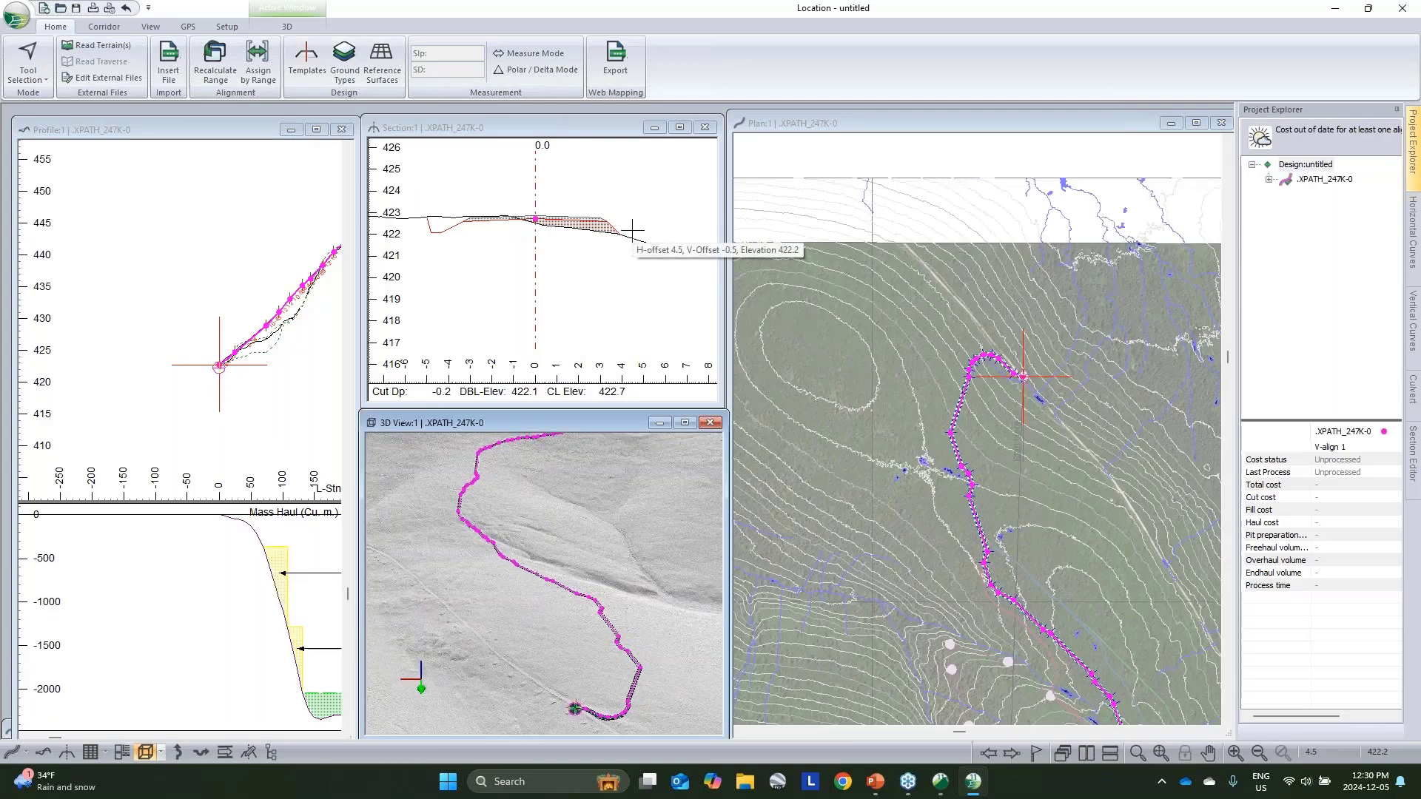
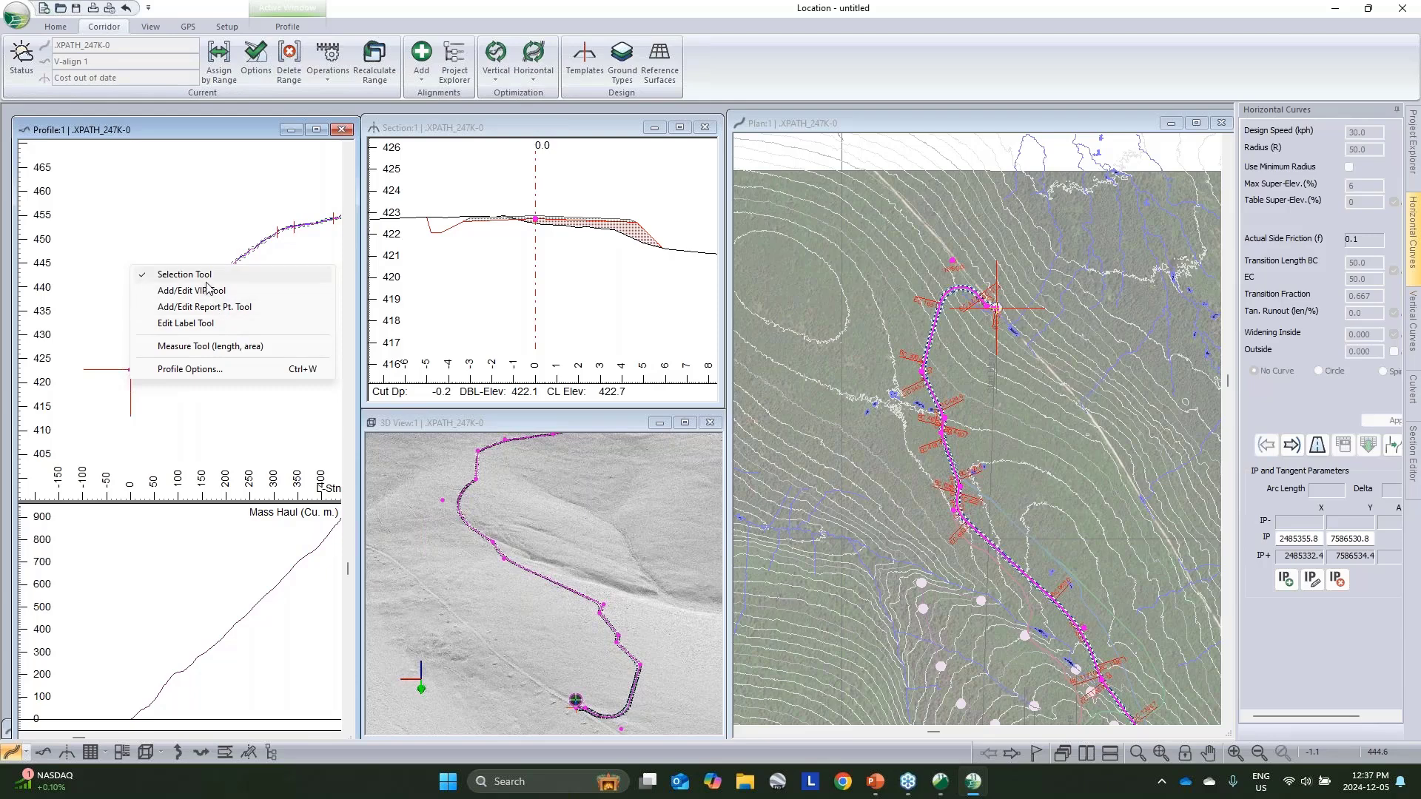
Step: With the Add/Edit VIP Tool, place vertical intersection points at about station 100, elevation 428, and station 178.4, elevation 441.2
left_click(196, 290)
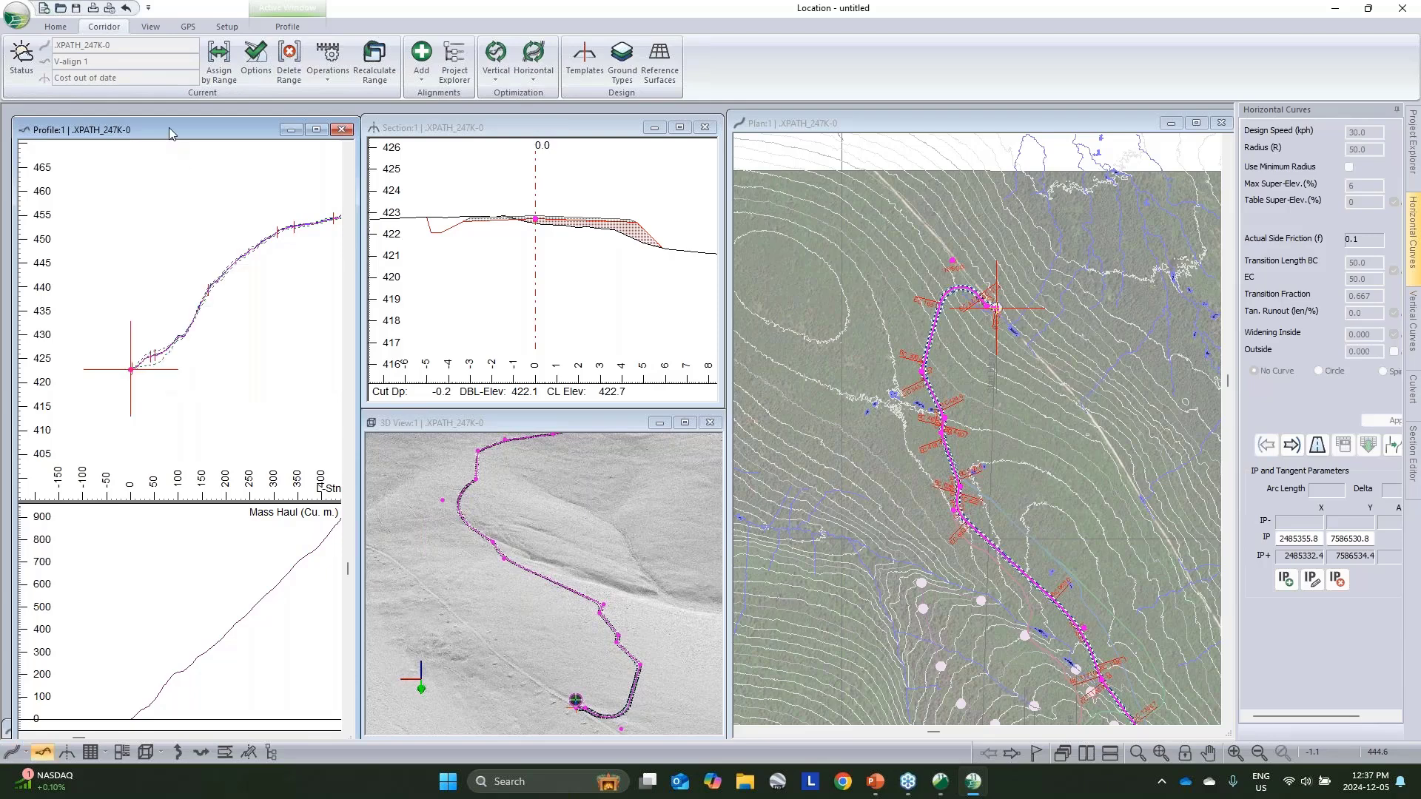
right_click(187, 221)
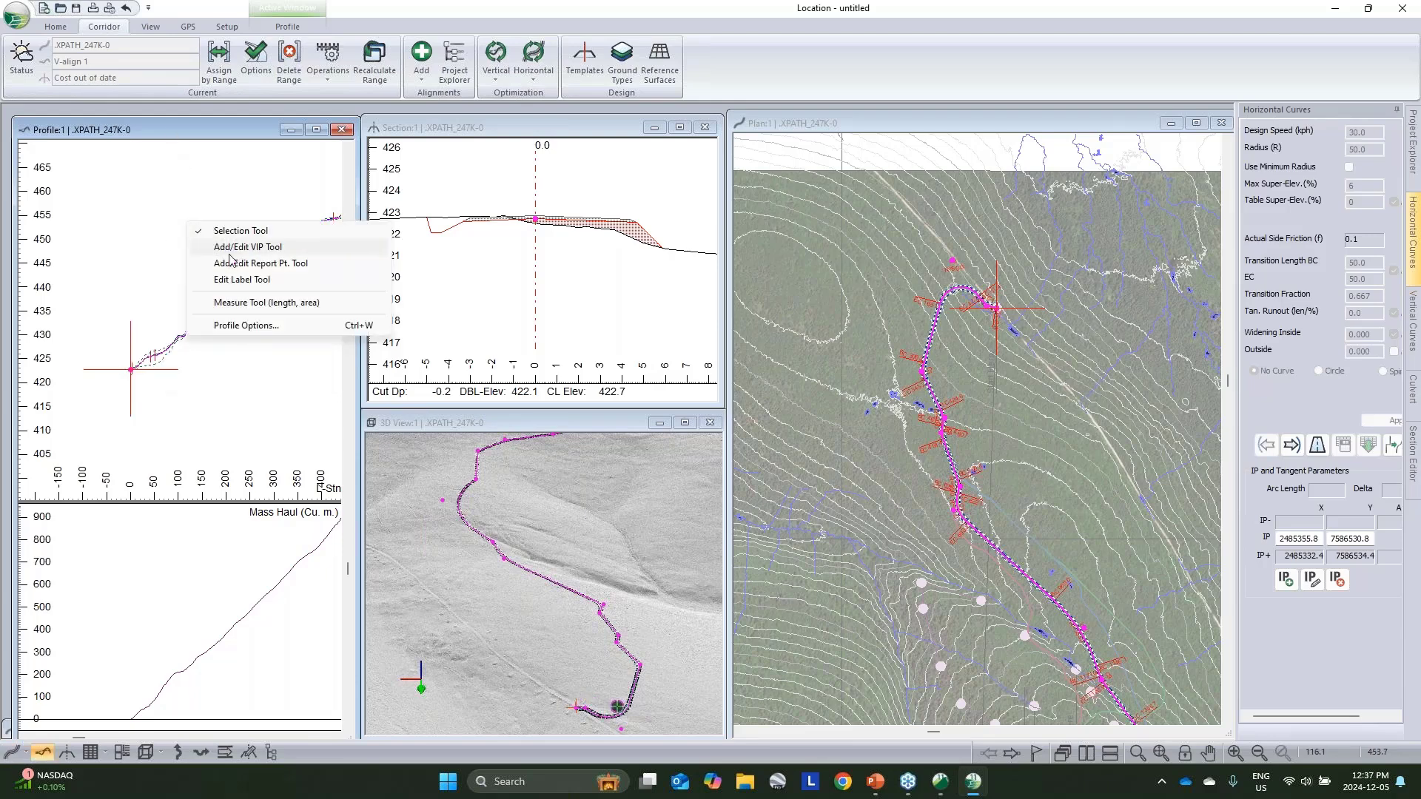
left_click(230, 256)
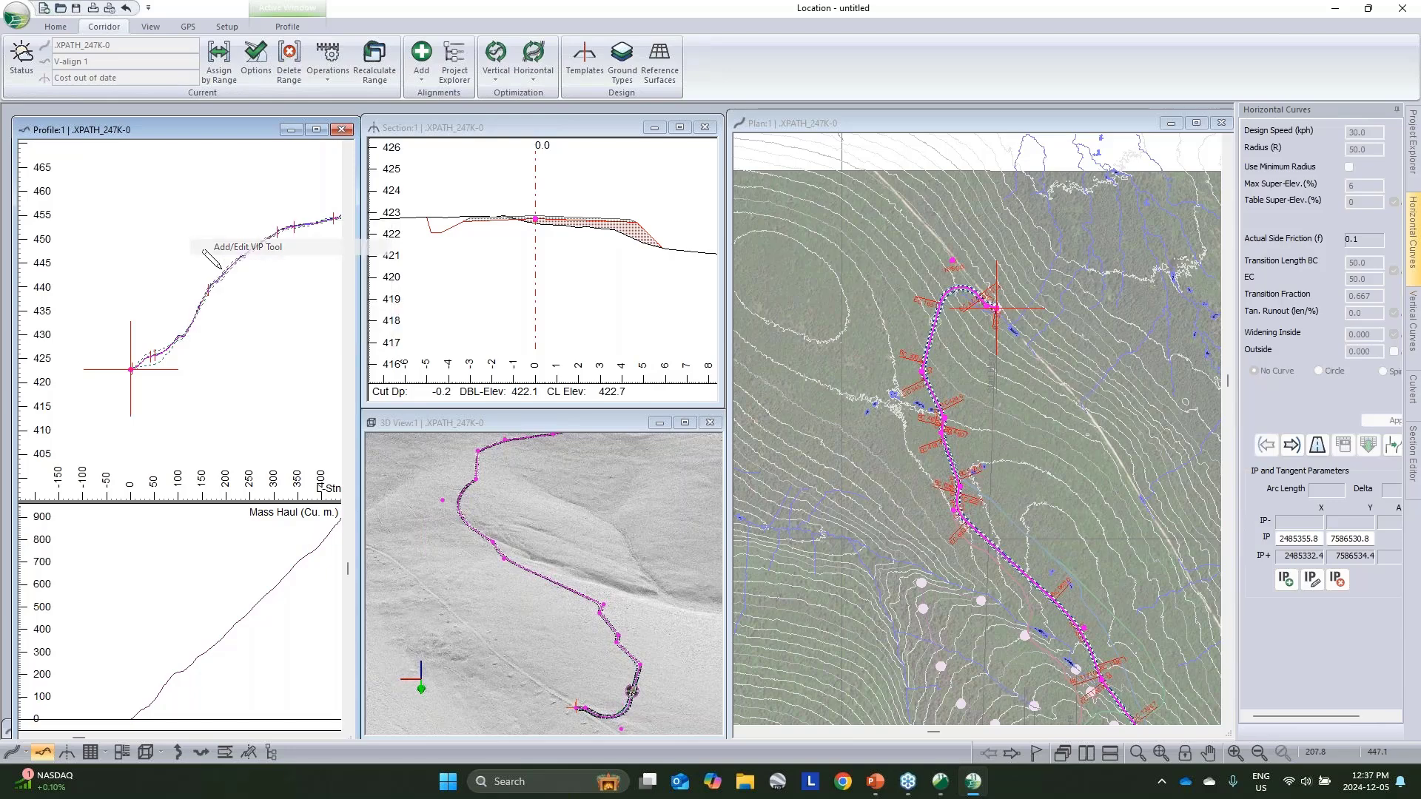
left_click(179, 343)
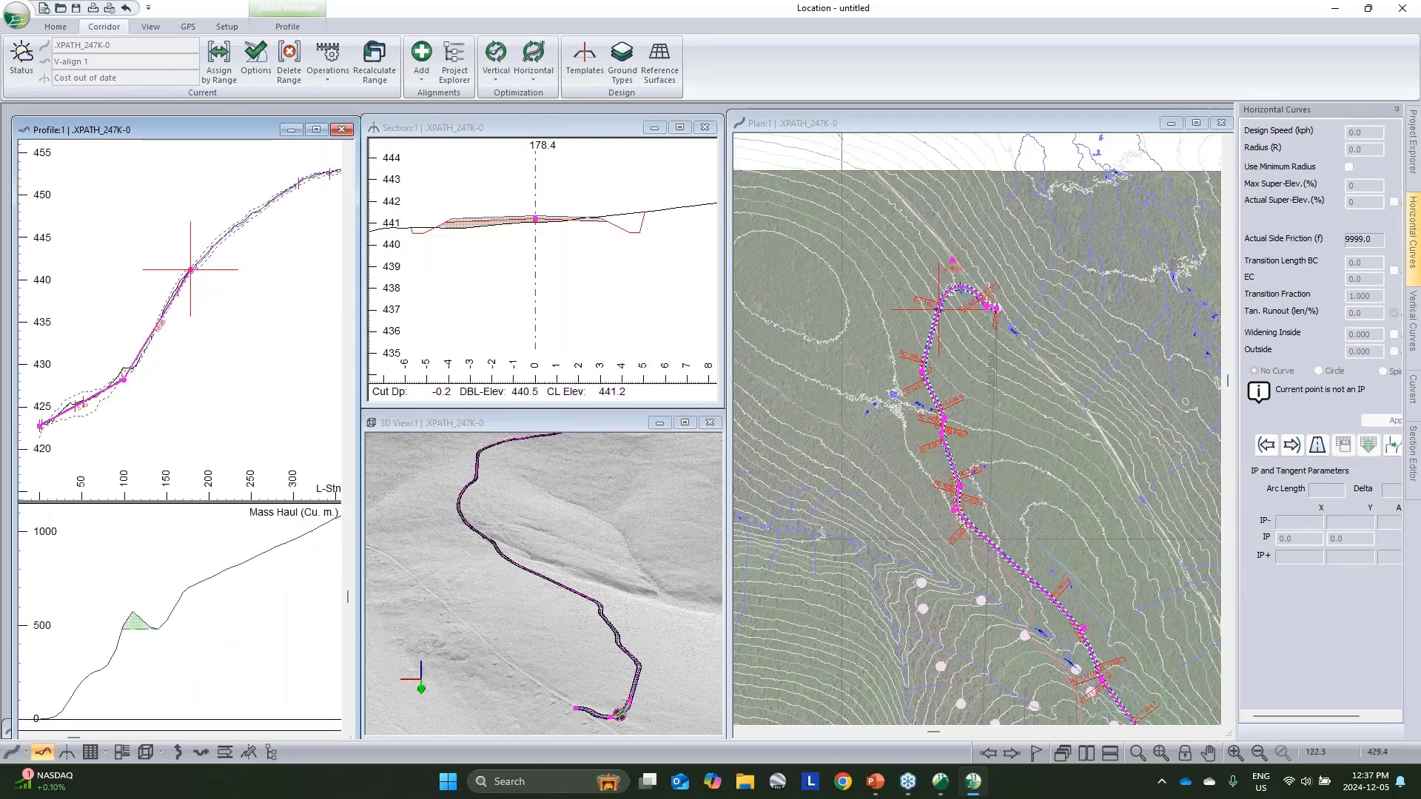
Step: Set the profile window's vertical scale to 200 and horizontal scale to 2000, and lock the scale ratio
right_click(226, 344)
left_click(296, 447)
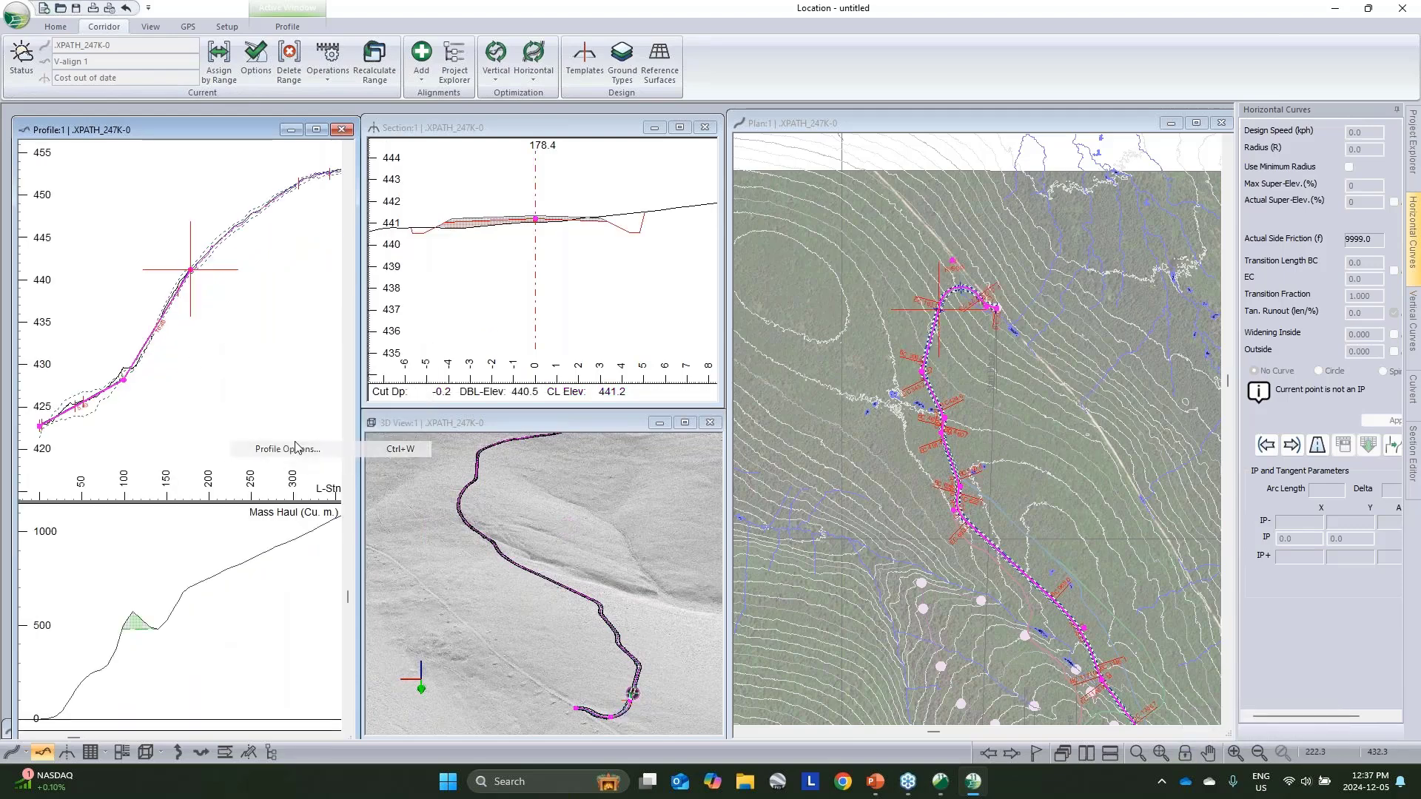
key("Tab")
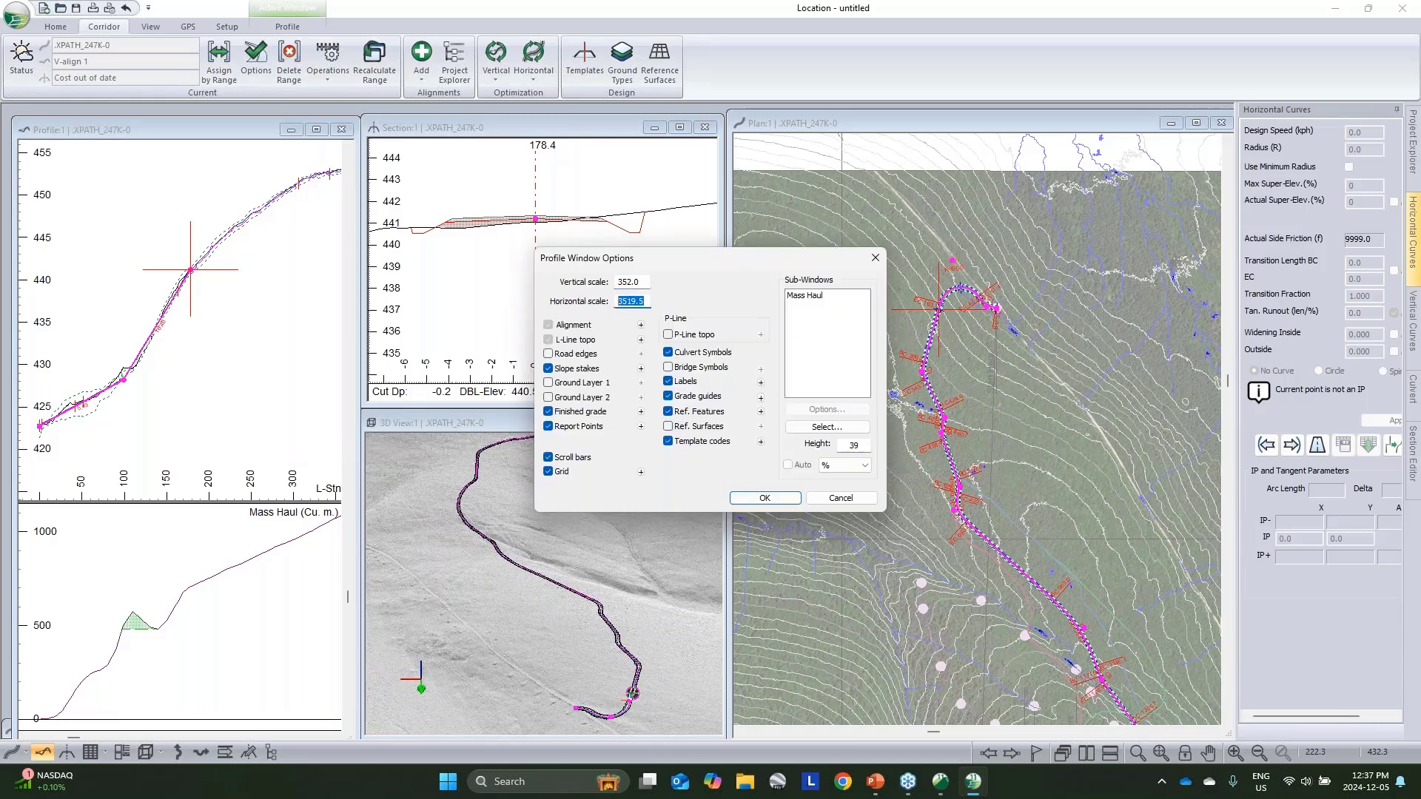
type("2000")
key("shift+Tab")
type("200")
left_click(764, 497)
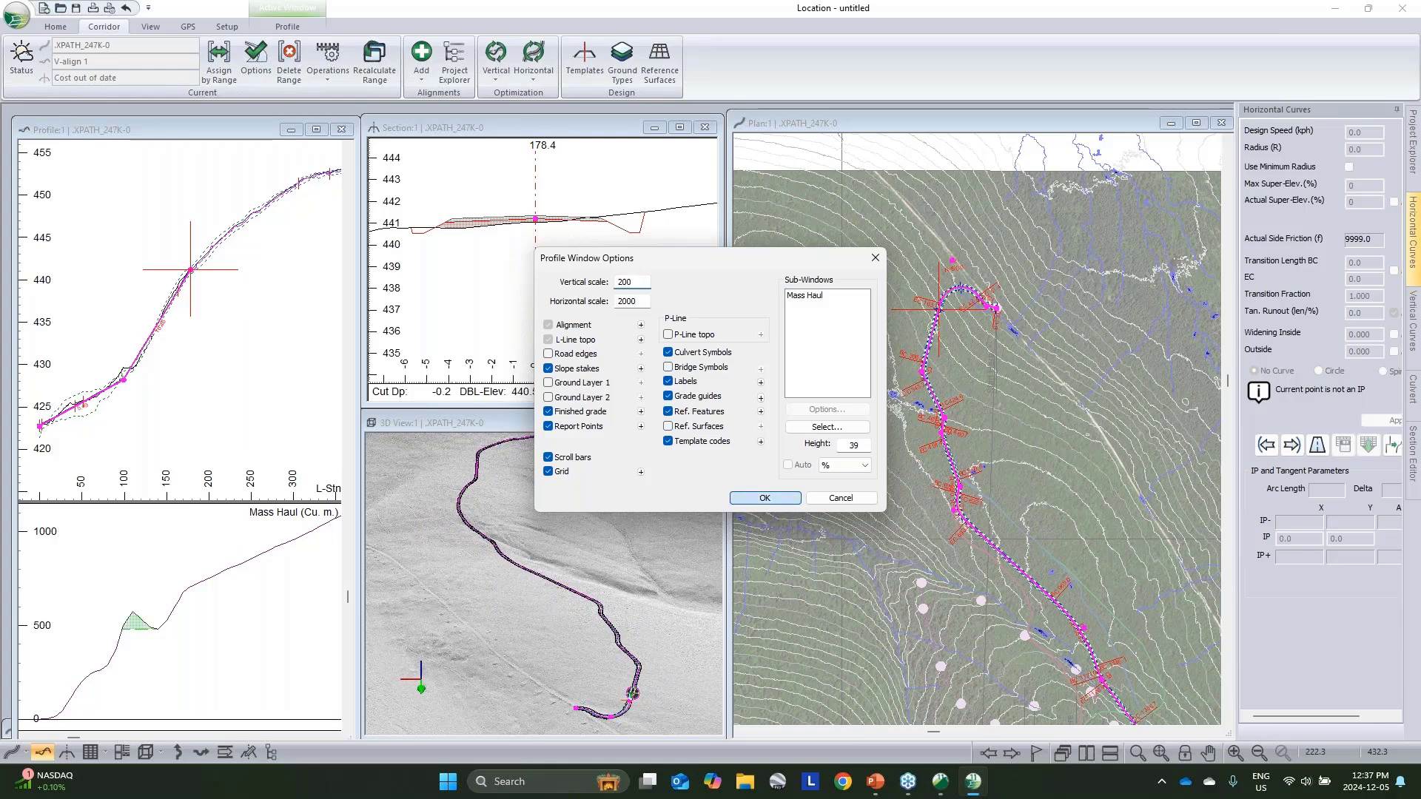
left_click(1185, 756)
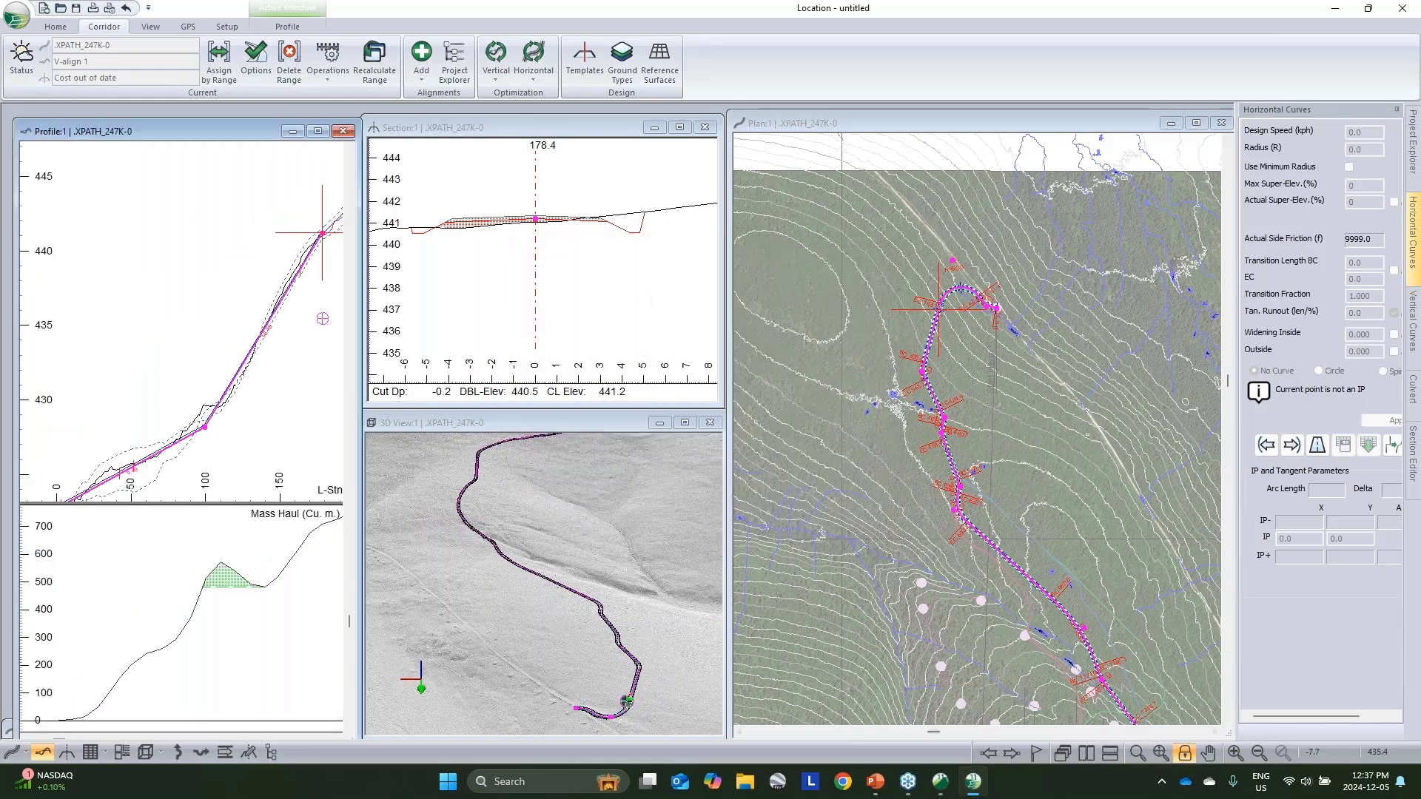
Step: Raise the VIP at station 100 to elevation 429.9 and move the VIP after it to station 281.0, elevation 450.0
scroll(265, 322, "up", 3)
scroll(234, 308, "down", 3)
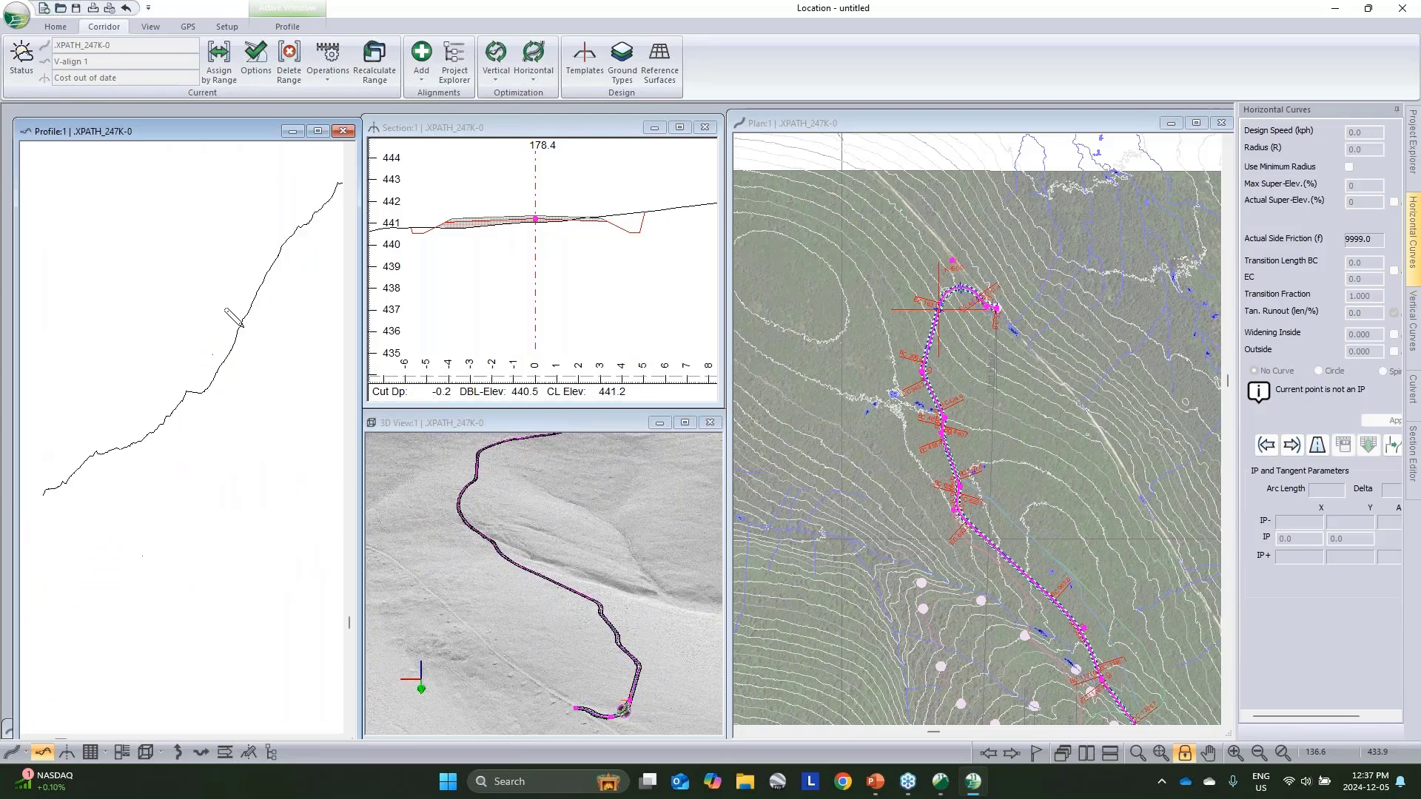
left_click_drag(208, 381, 214, 363)
scroll(214, 363, "up", 5)
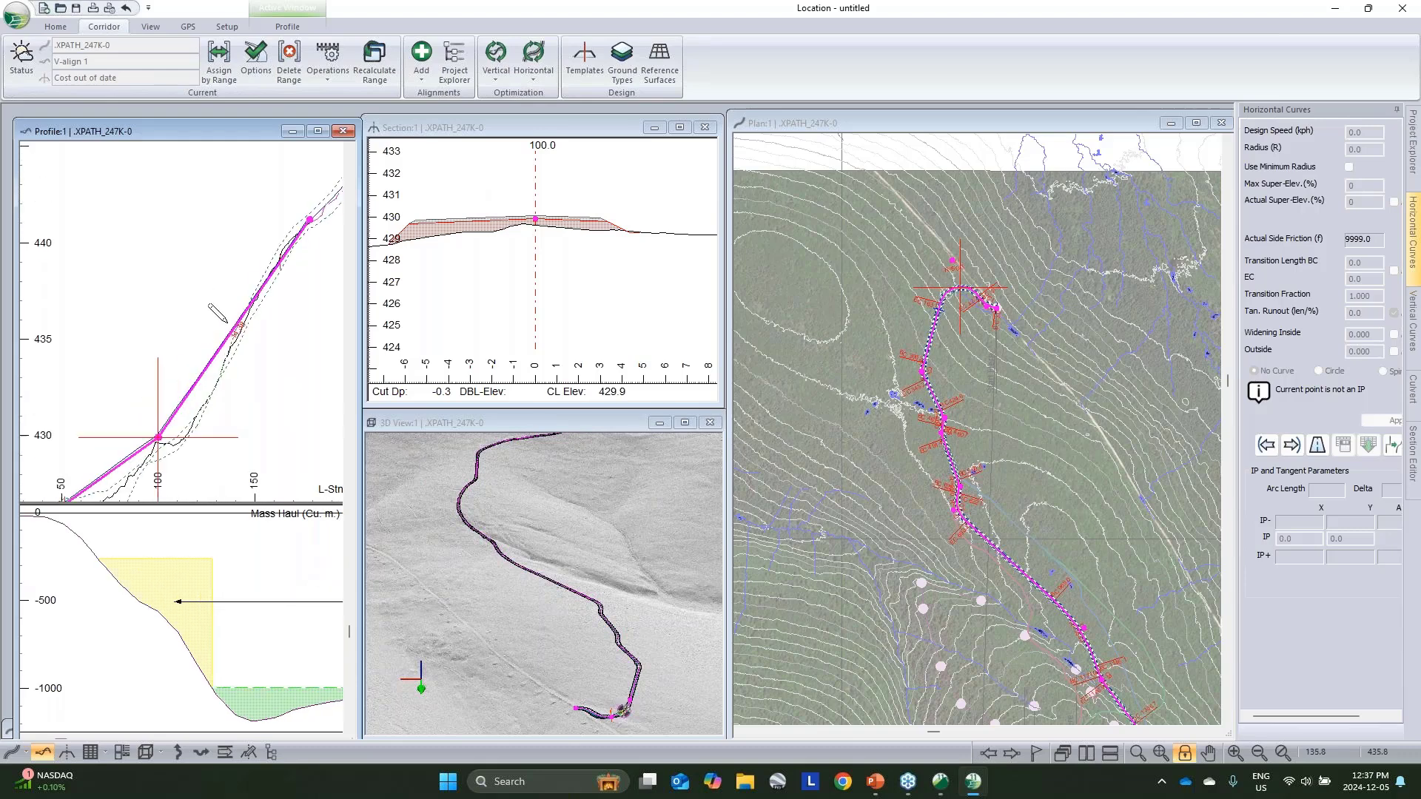
scroll(229, 310, "down", 5)
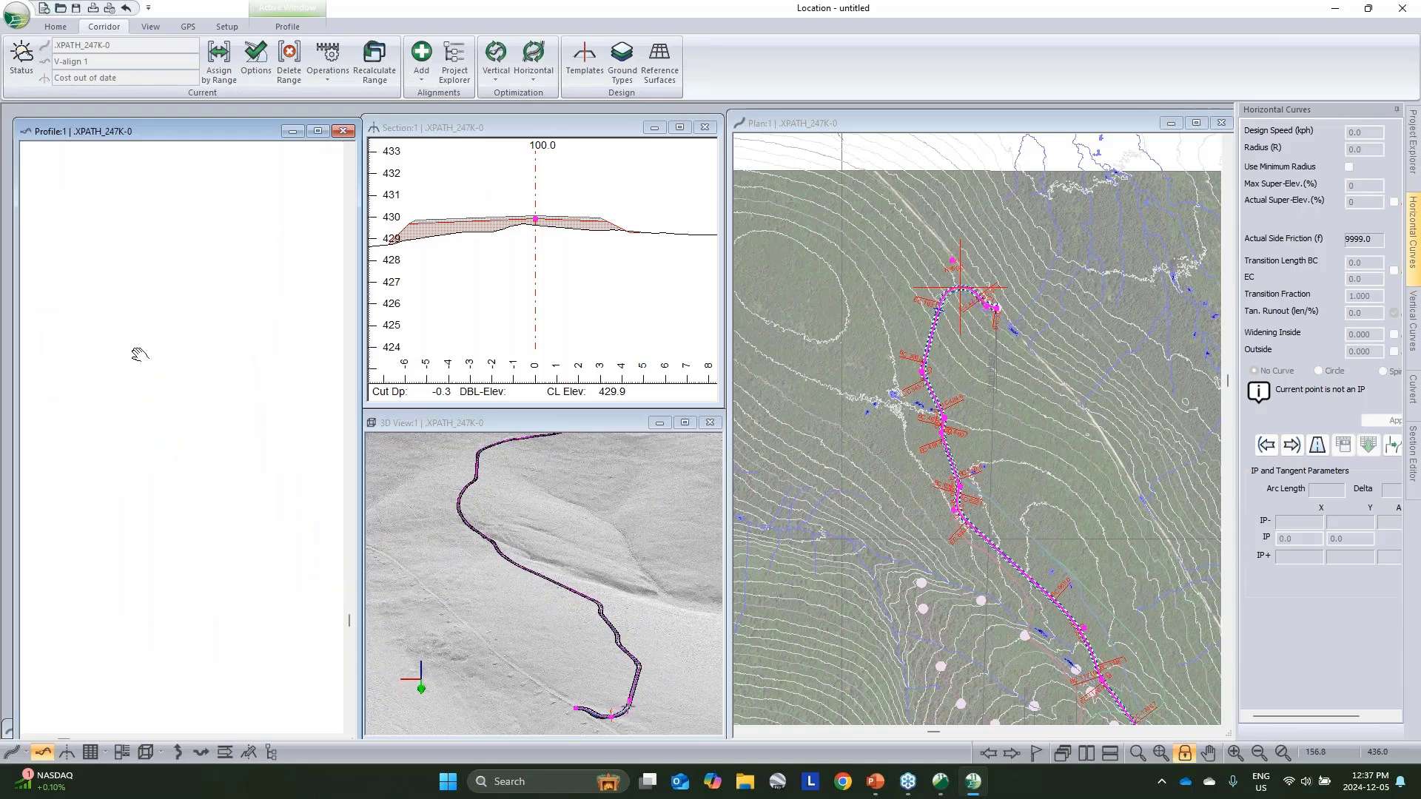
left_click(276, 185)
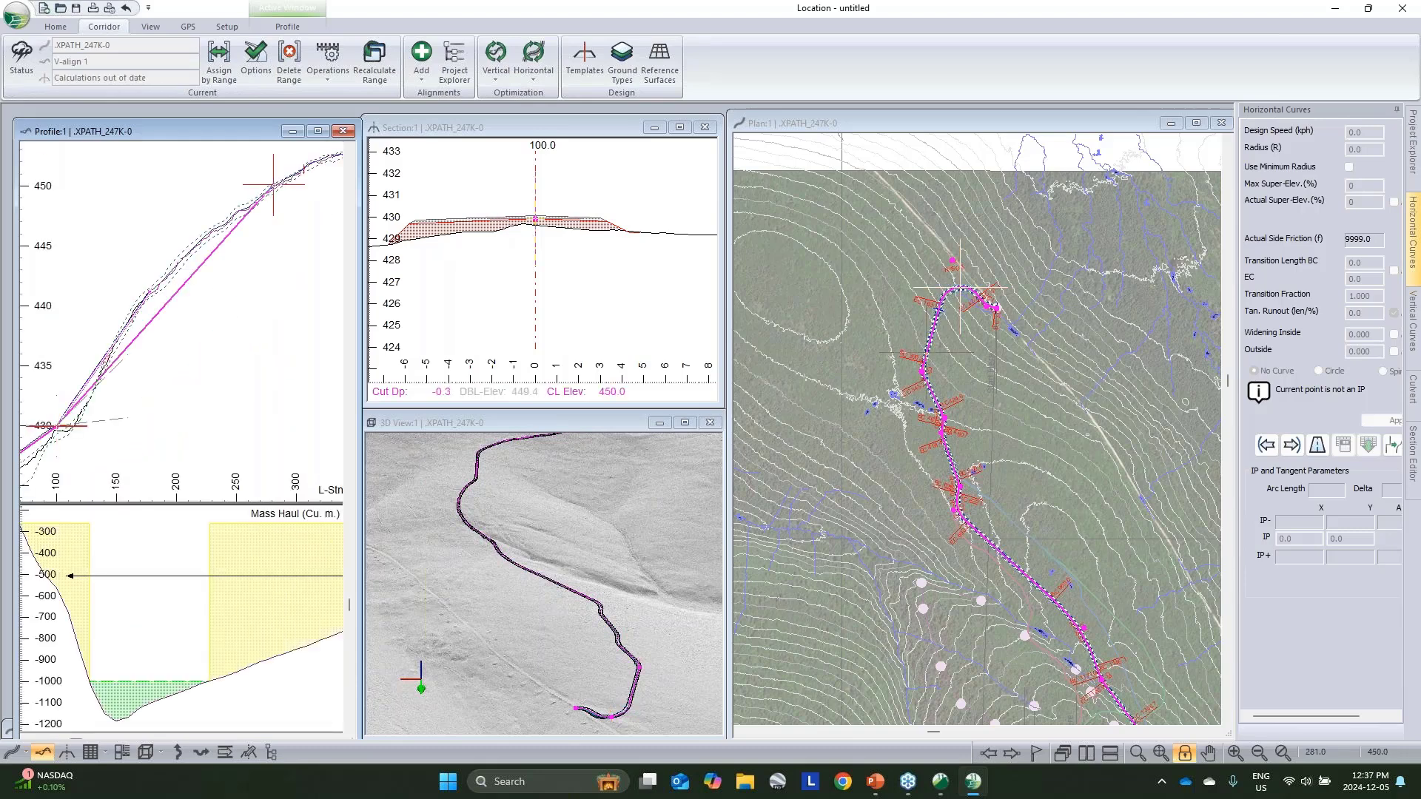
Step: Place the VIP following station 281.0 at station 516.8, elevation 457.7, along the ground profile
scroll(267, 242, "down", 2)
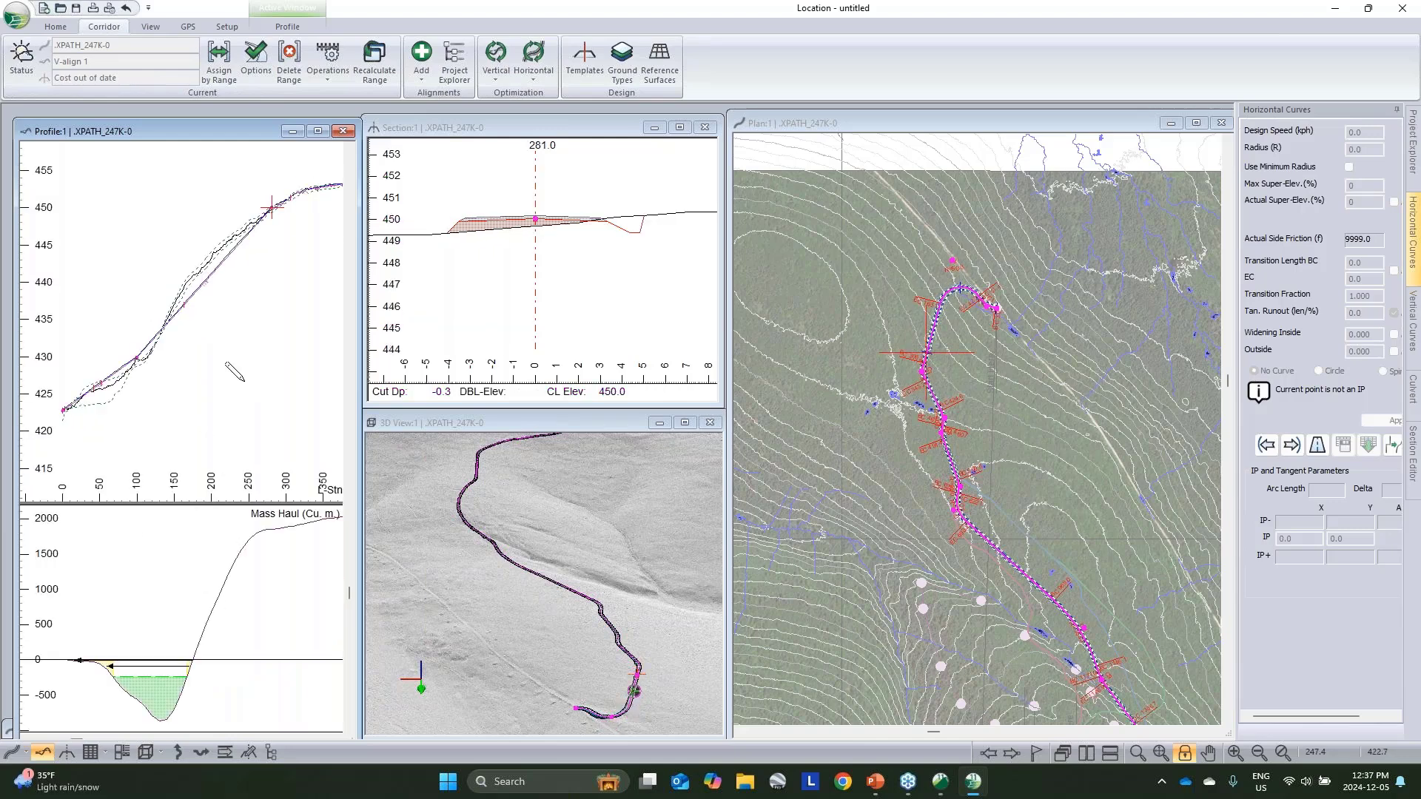
scroll(188, 302, "up", 3)
scroll(189, 302, "down", 3)
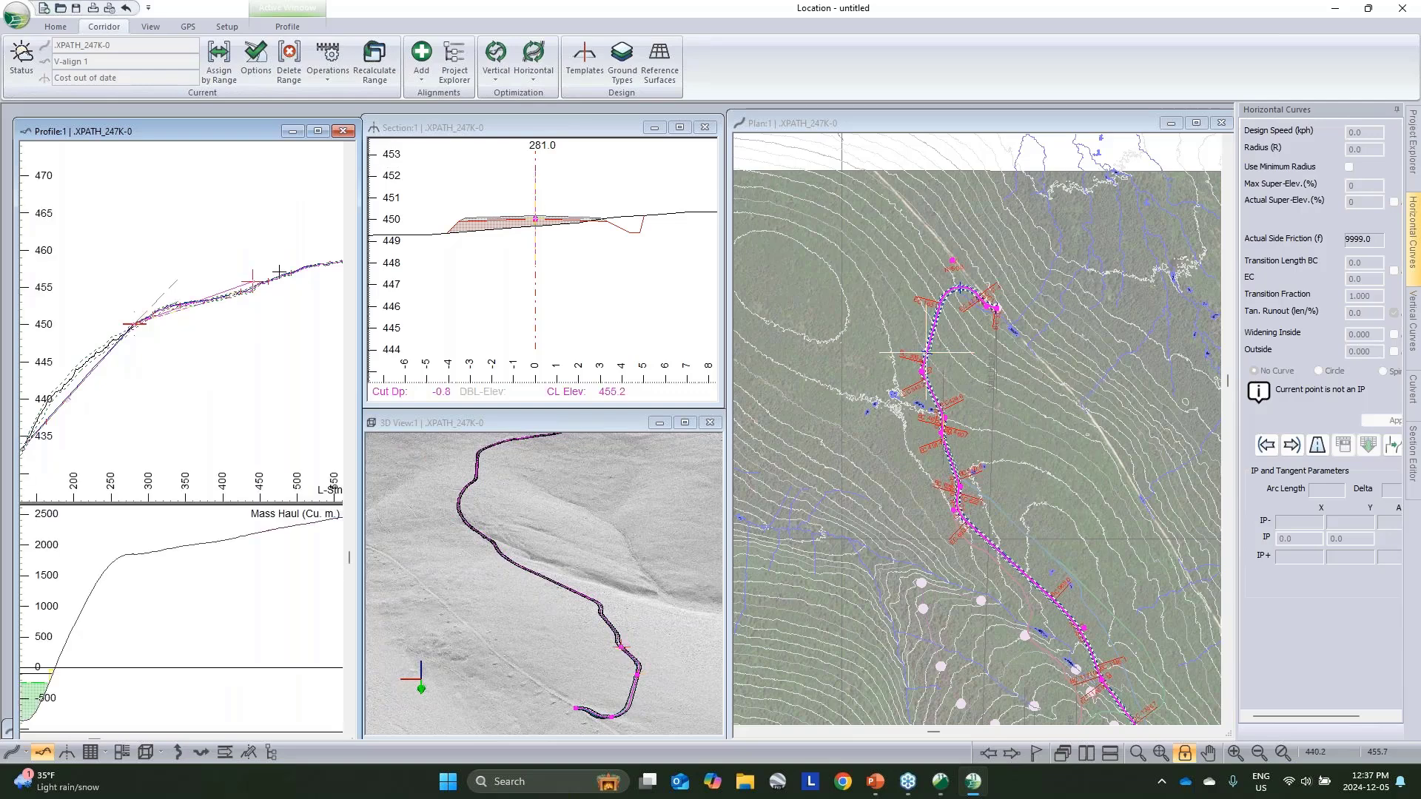
left_click(307, 267)
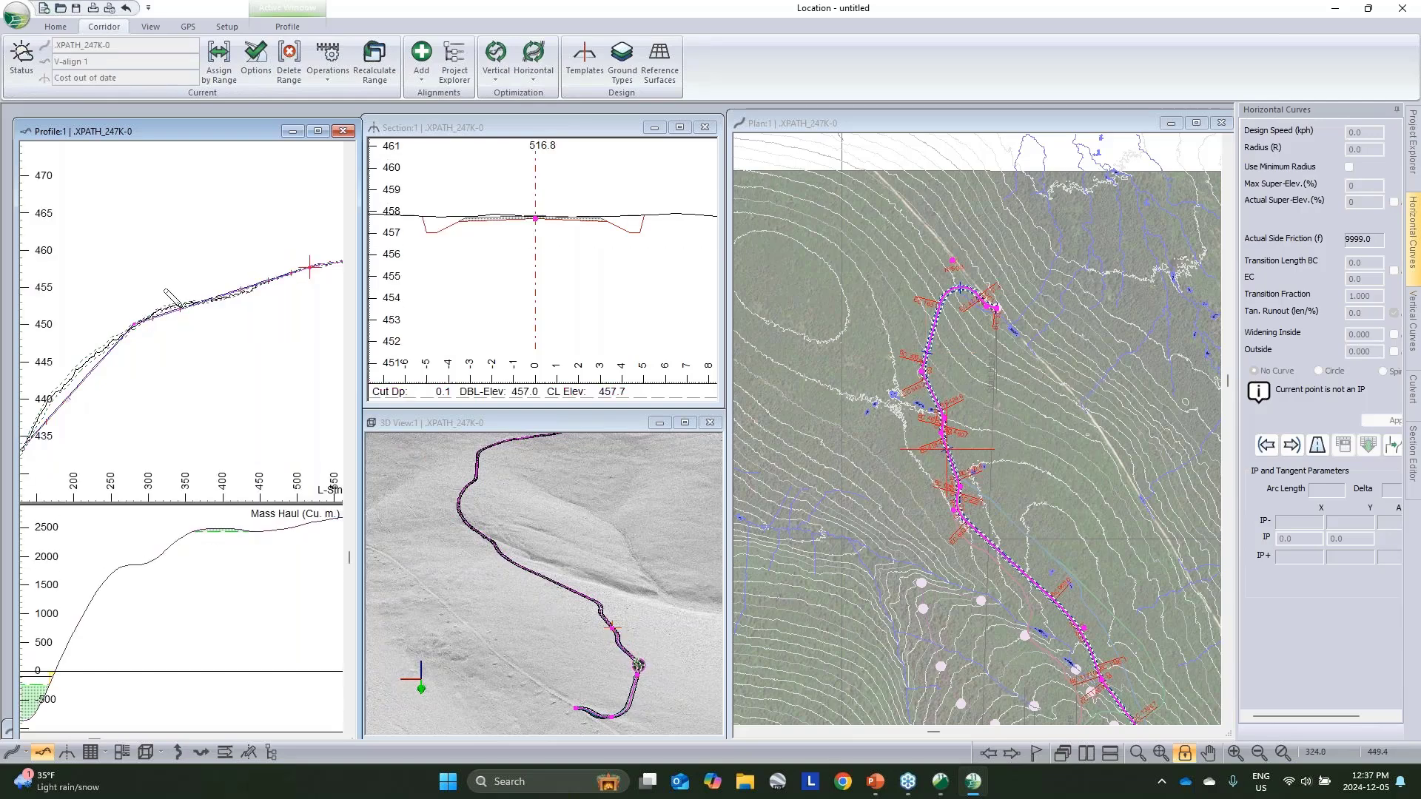
Step: Raise the VIP at station 281.0 to elevation 451.1 and inspect the resulting road in the 3D view
left_click_drag(161, 322, 162, 318)
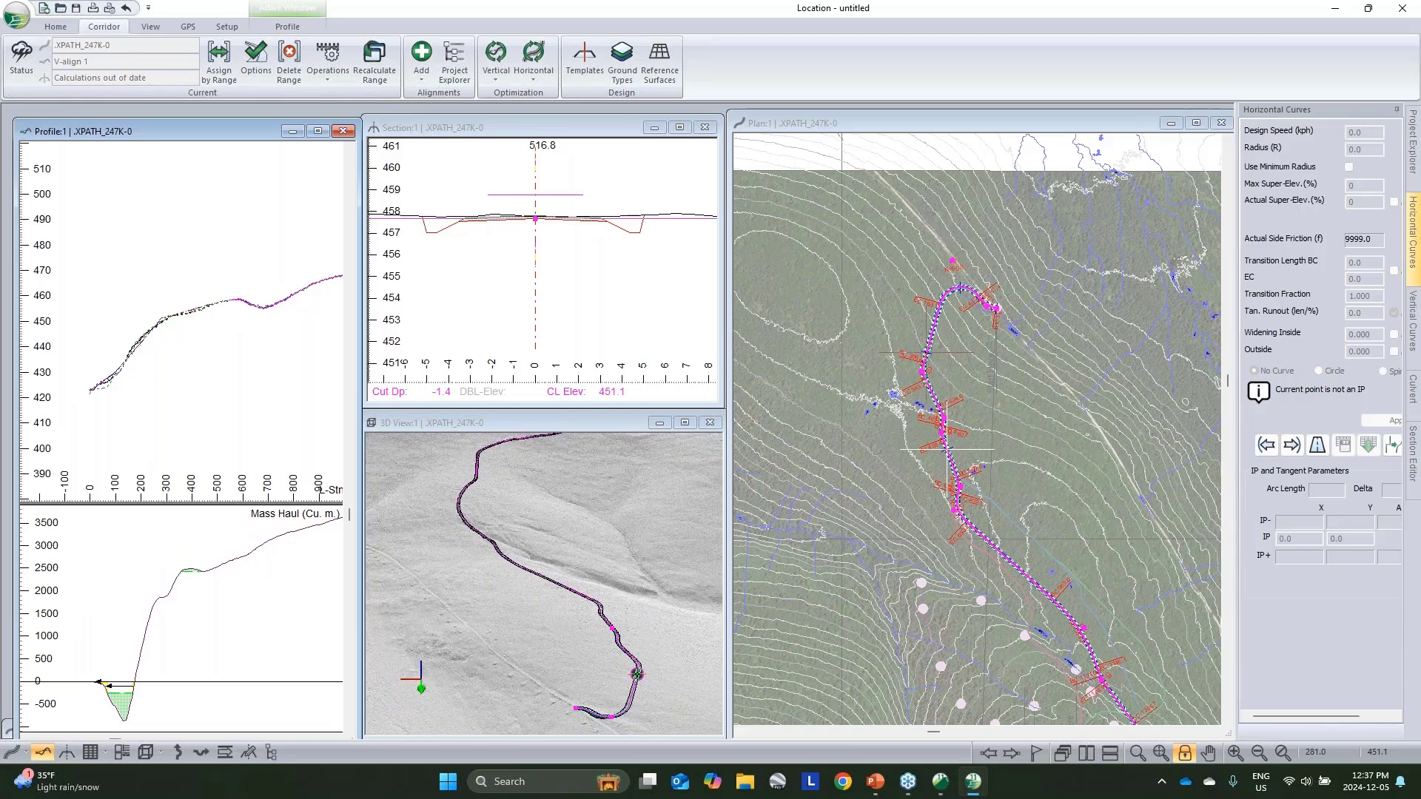
scroll(598, 683, "up", 3)
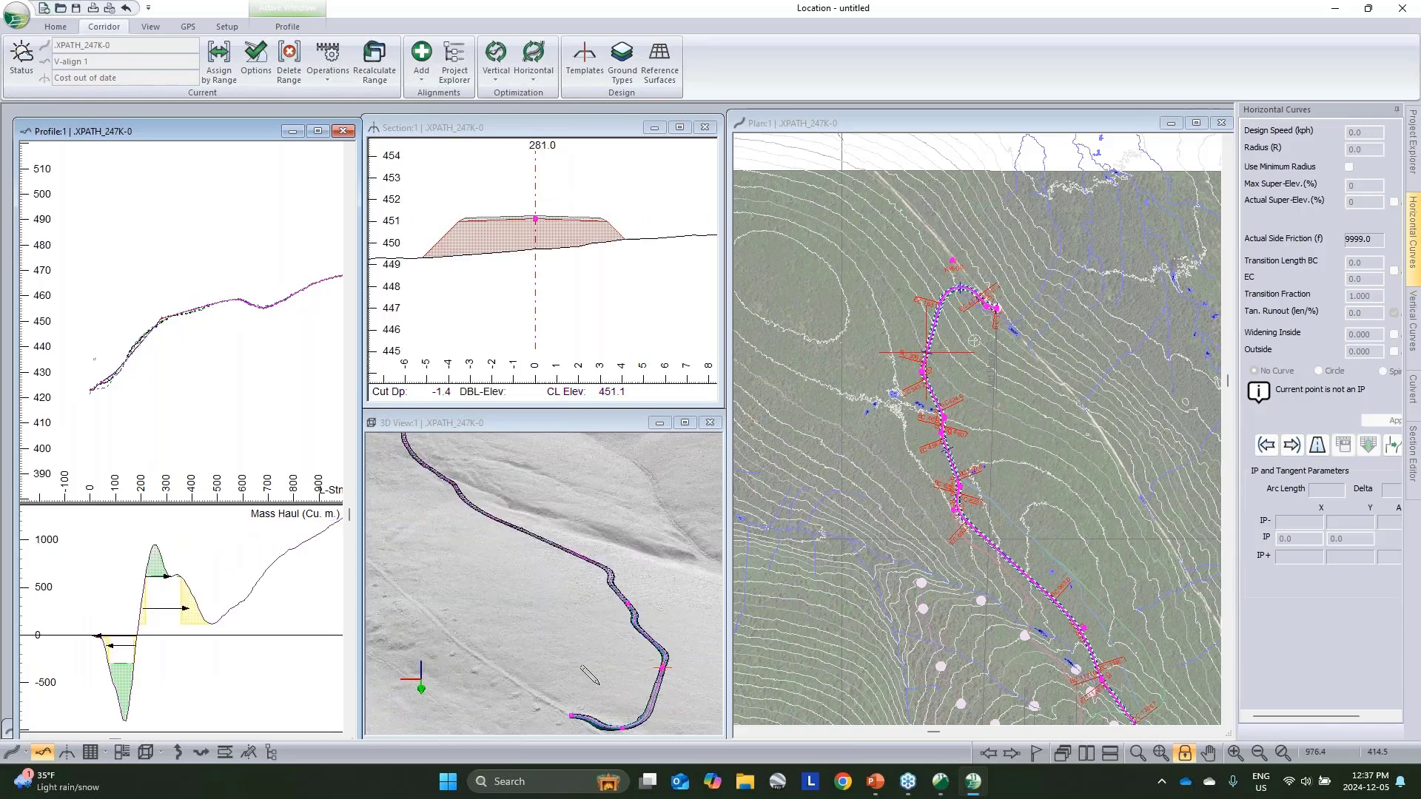
scroll(589, 675, "up", 5)
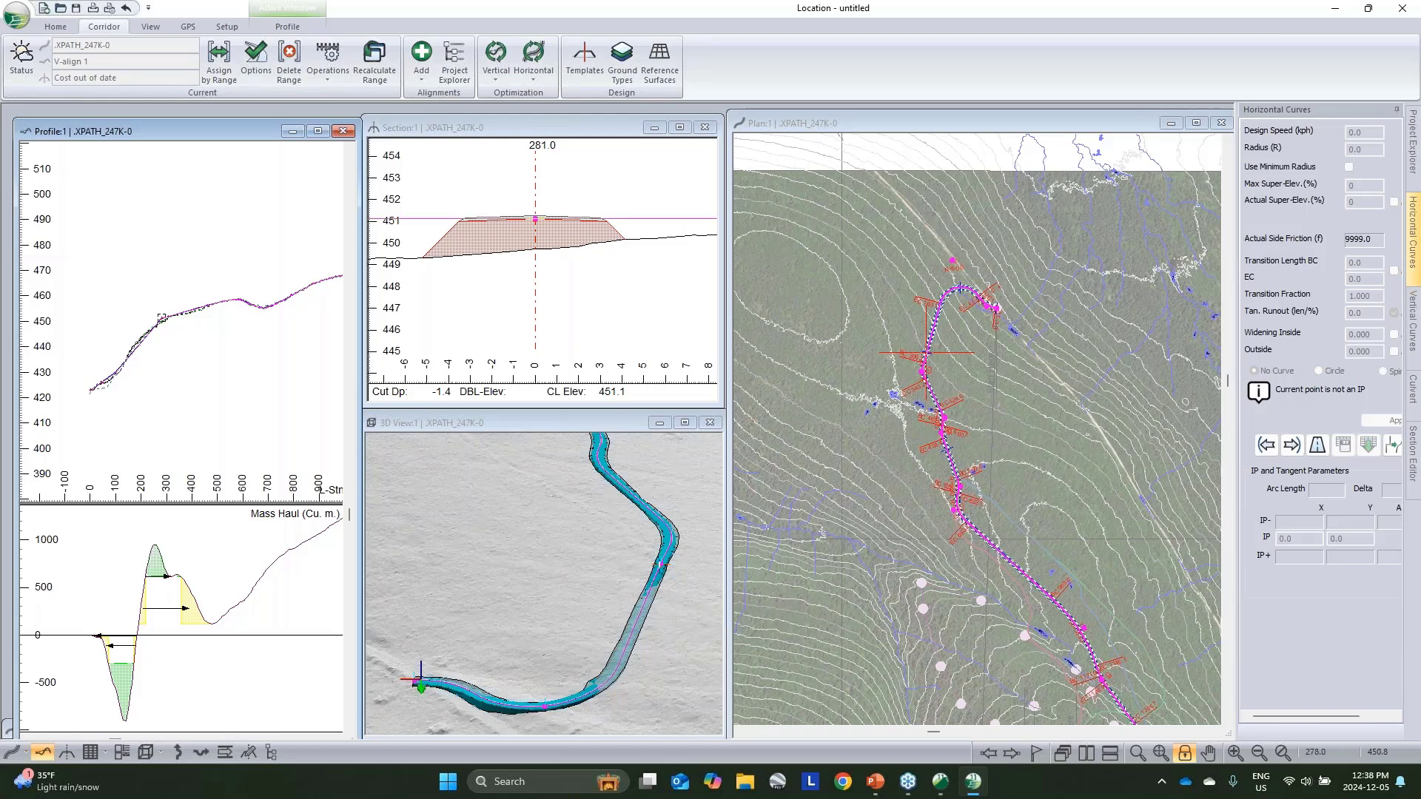
Step: Apply a parabolic vertical curve with a parabolic rate K of 5.00 to the VIP at station 281.0
right_click(224, 300)
left_click(245, 311)
scroll(162, 316, "up", 2)
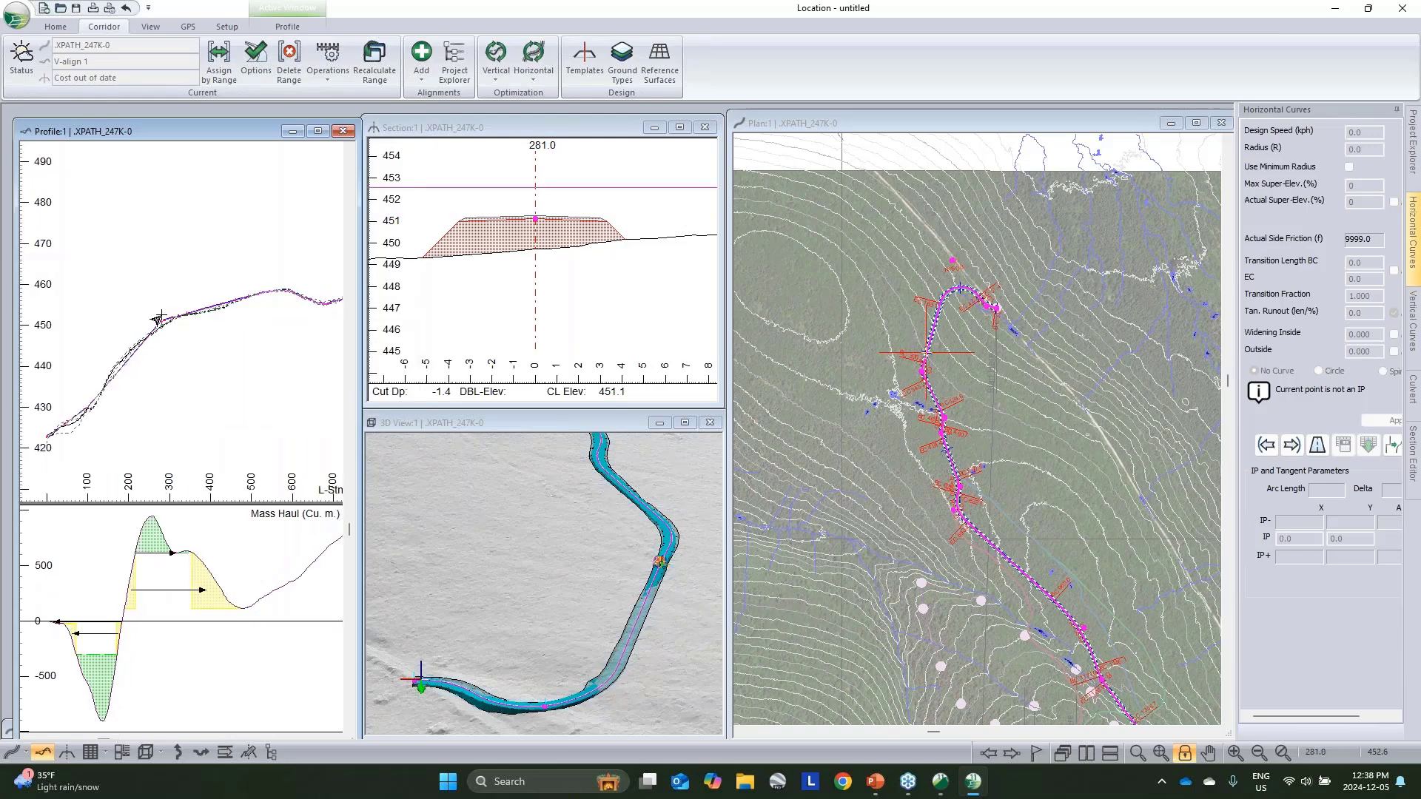
scroll(158, 320, "up", 1)
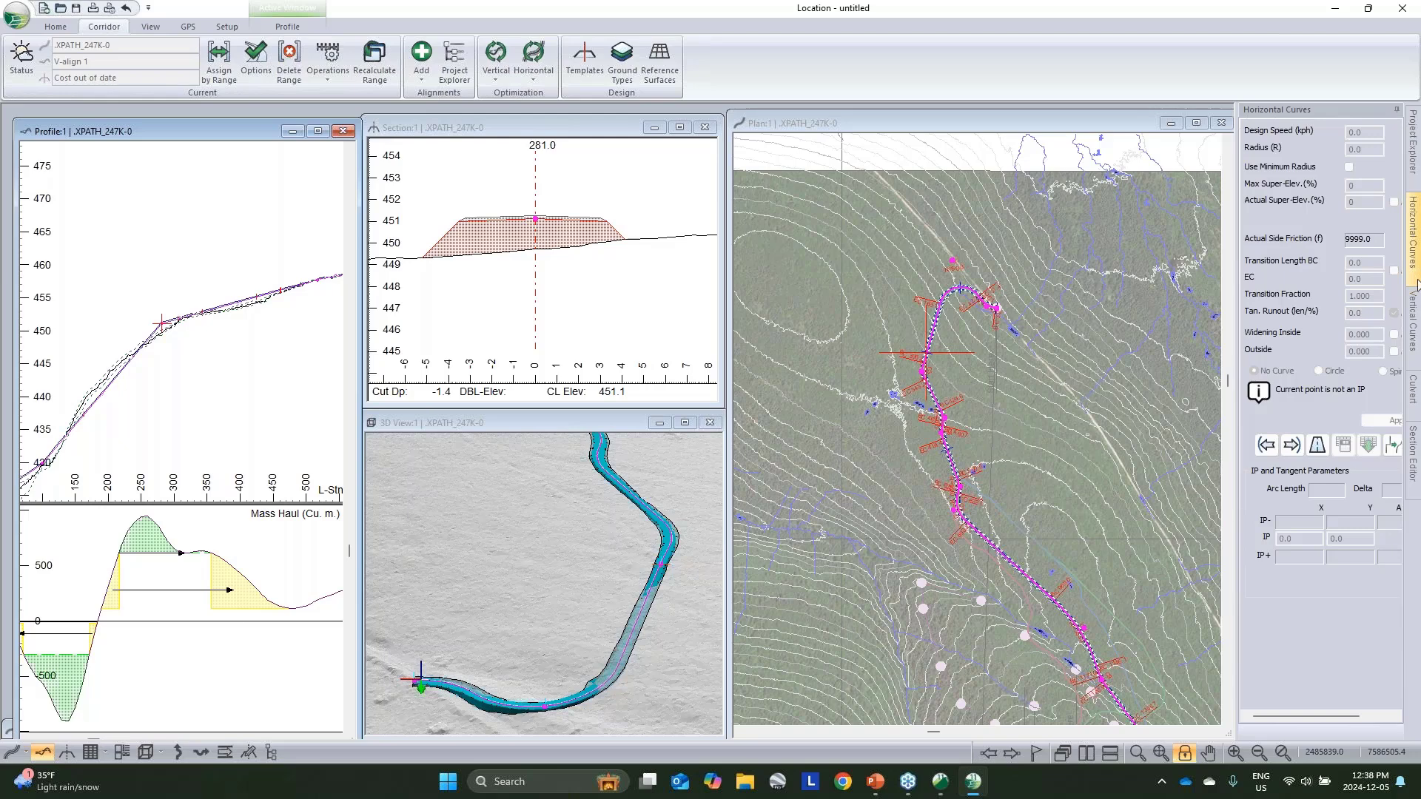
left_click(1415, 318)
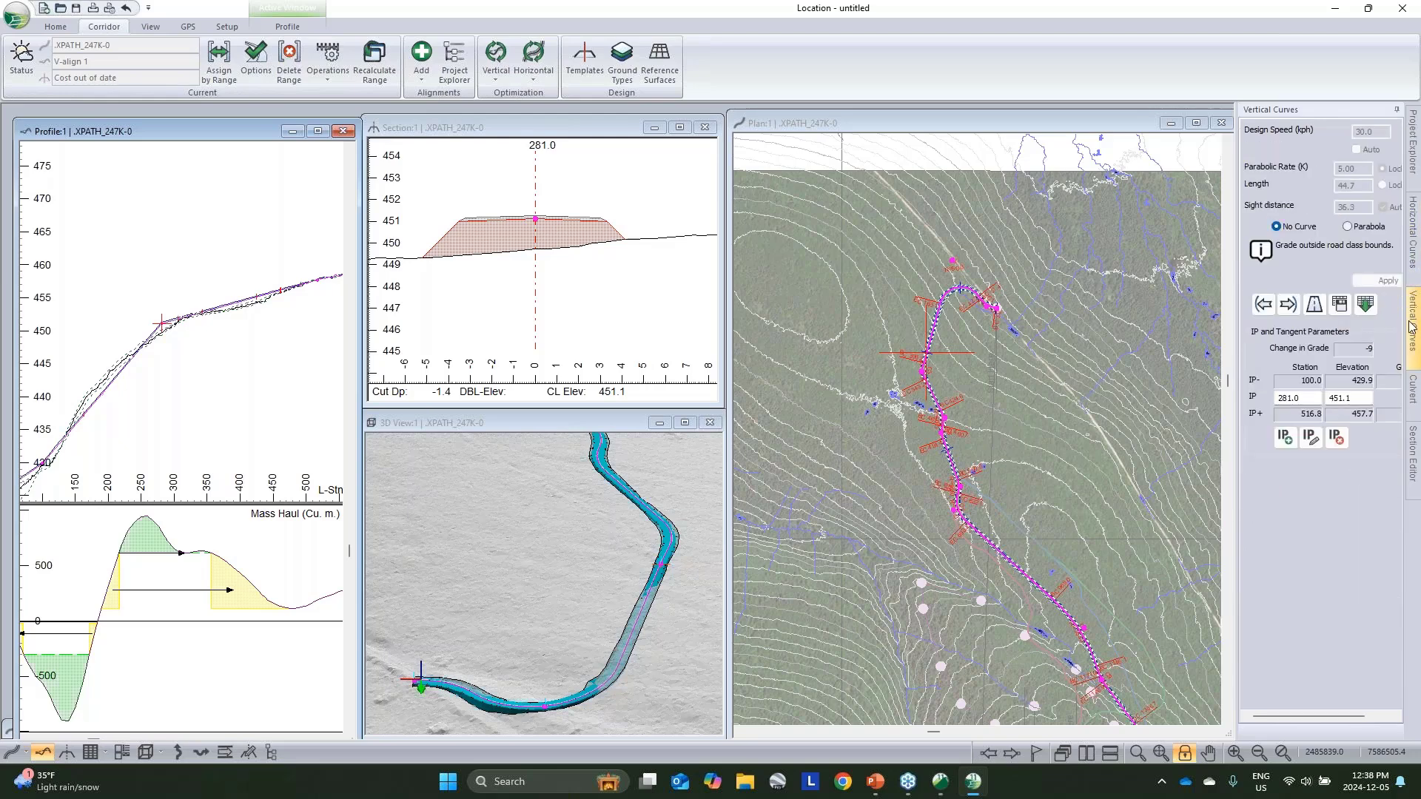
left_click(1263, 305)
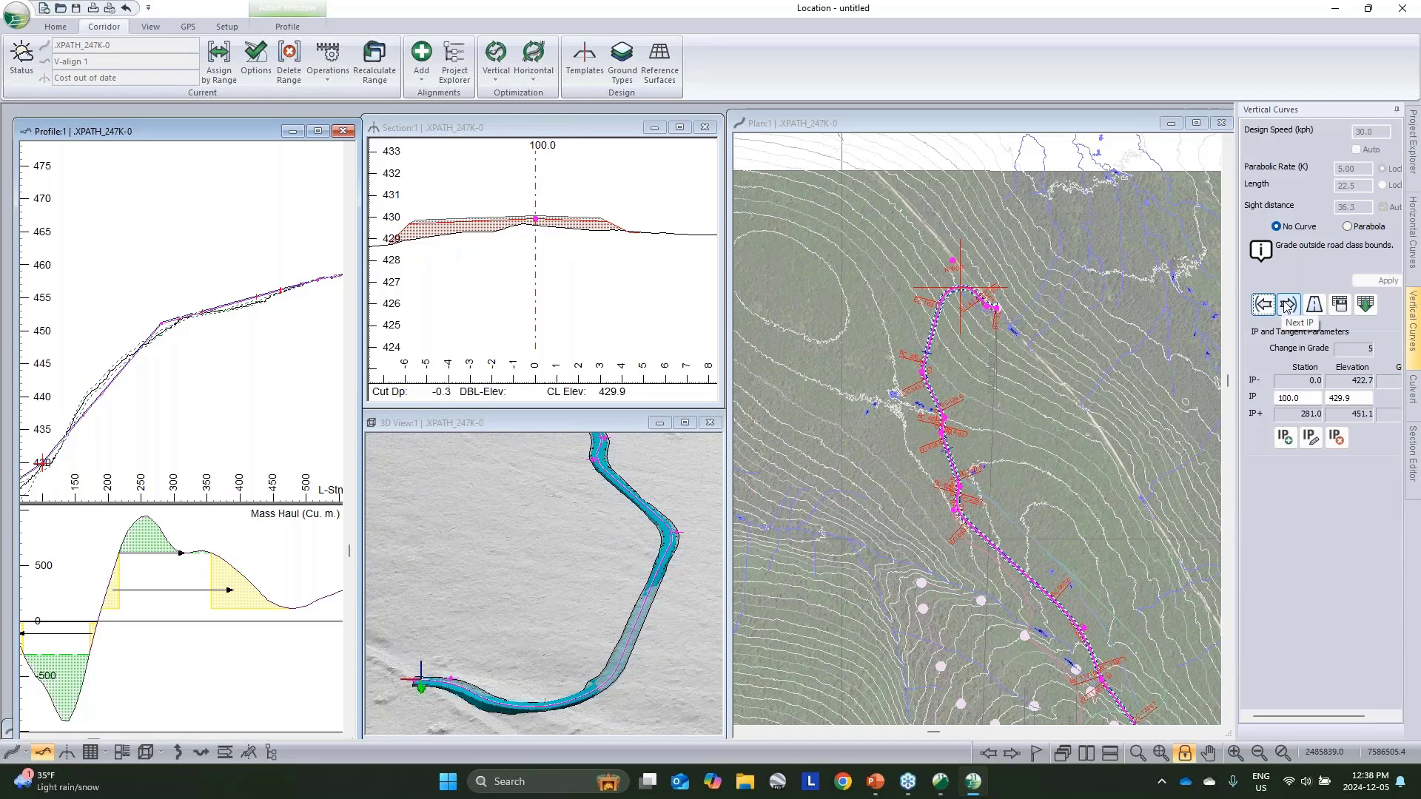
left_click(1288, 305)
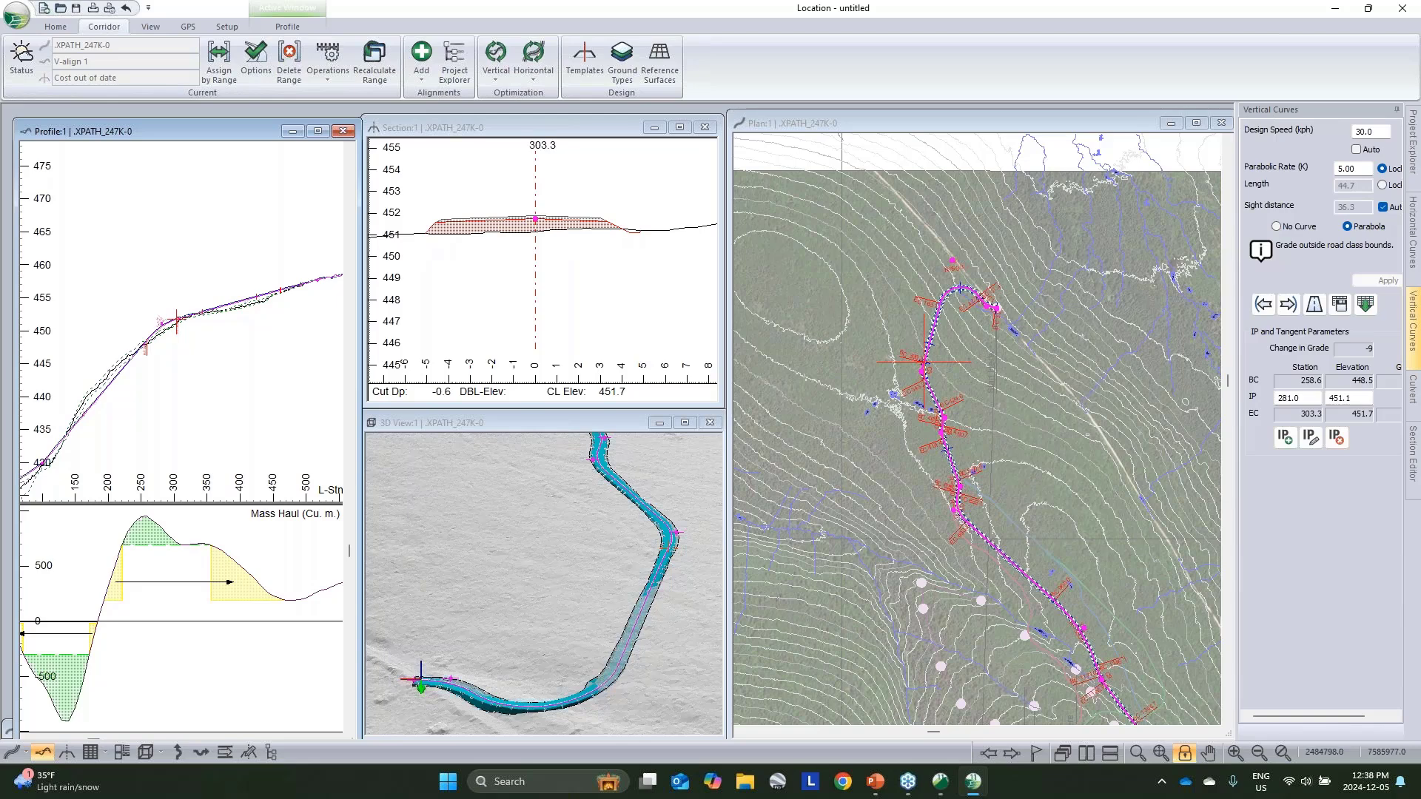
middle_click_drag(996, 455, 960, 297)
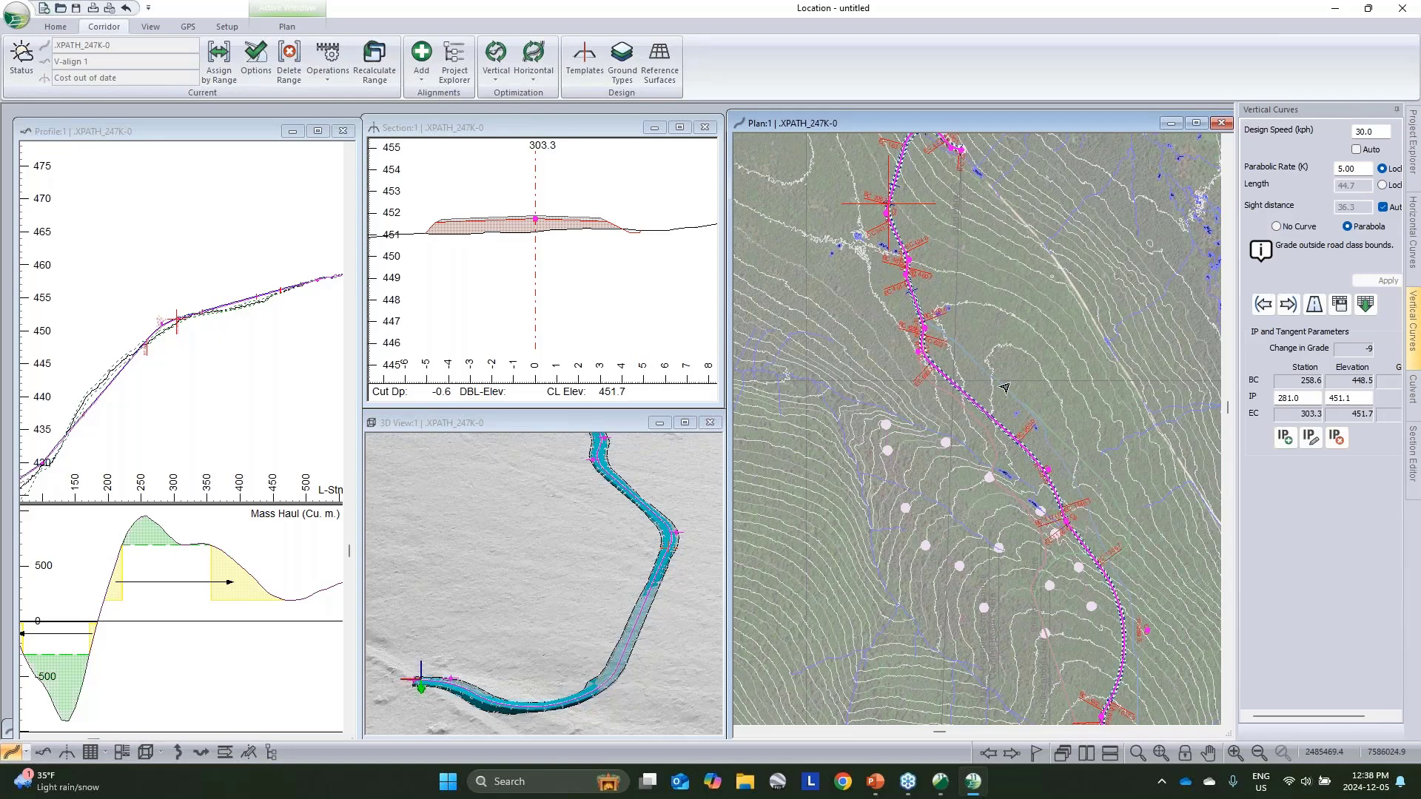
scroll(940, 448, "down", 2)
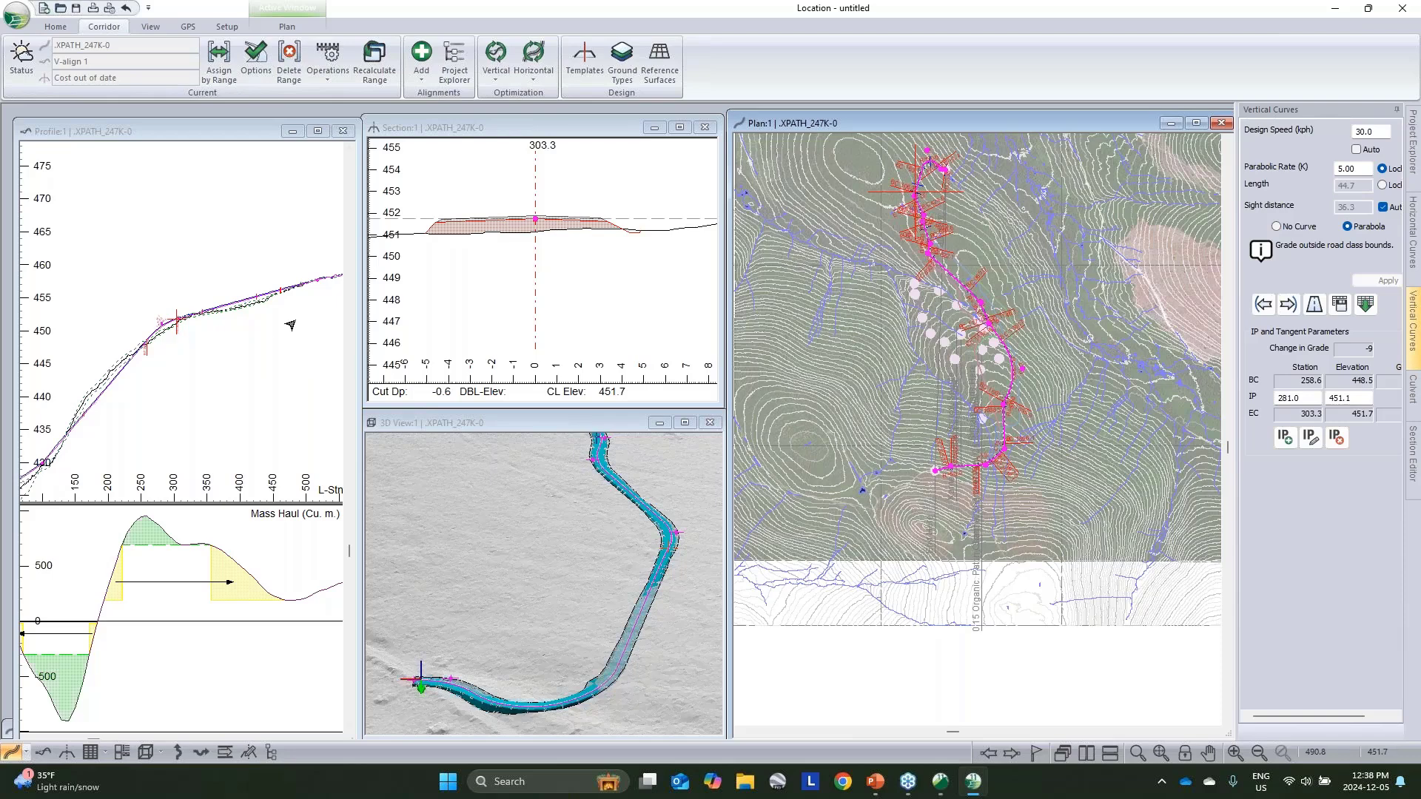
middle_click_drag(290, 324, 182, 383)
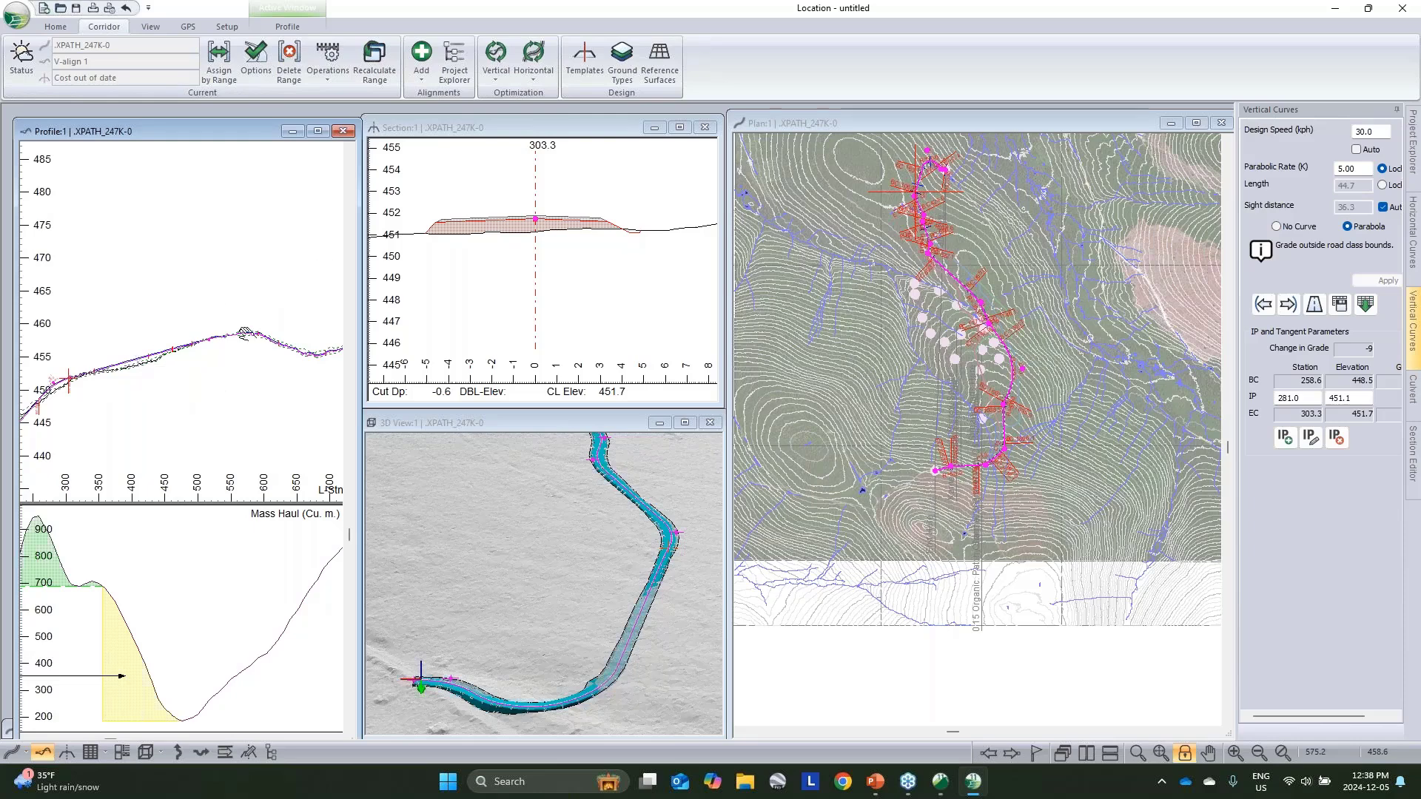
scroll(219, 304, "down", 2)
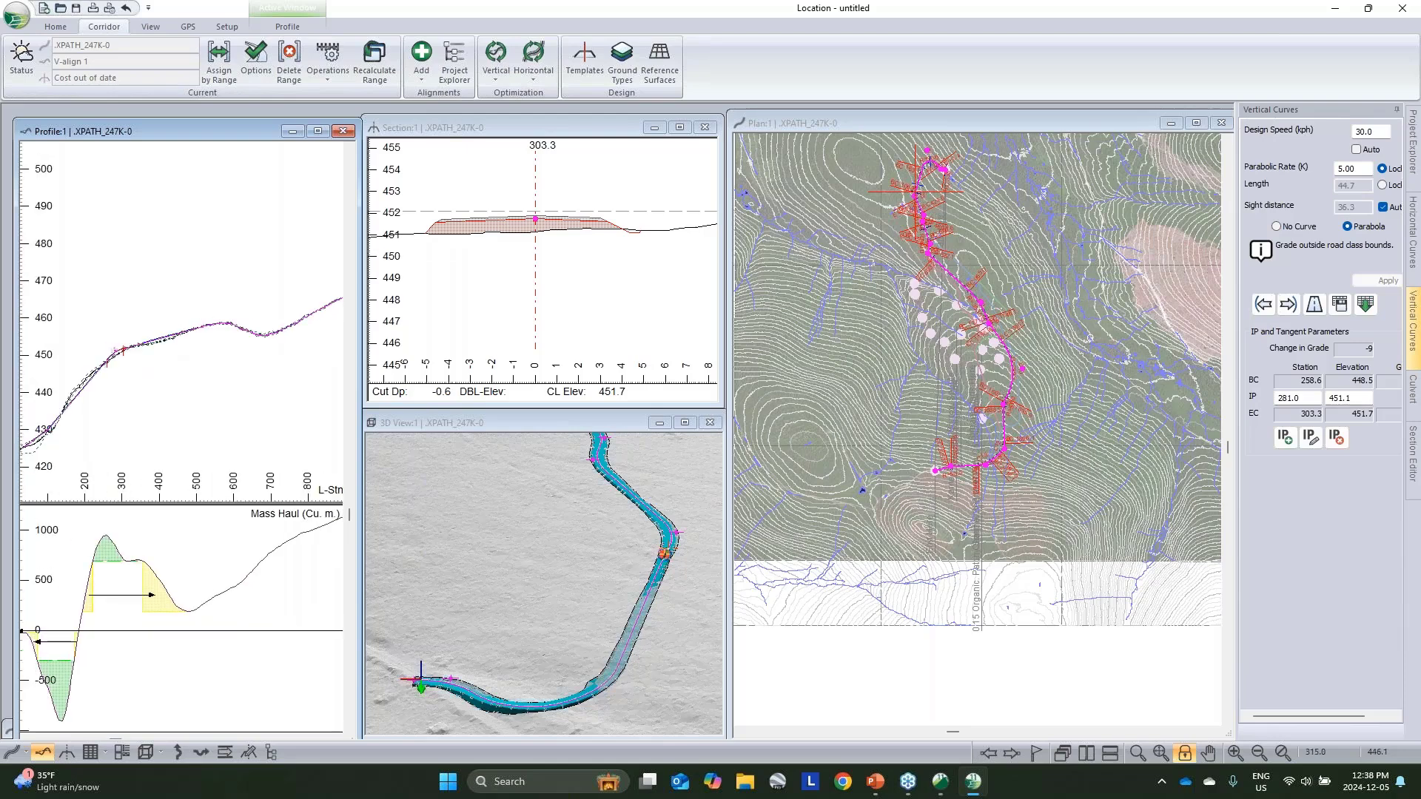
Step: Review the handling costs of the Overburden ground type and the unit haul costs, leaving the values as they are
left_click(620, 62)
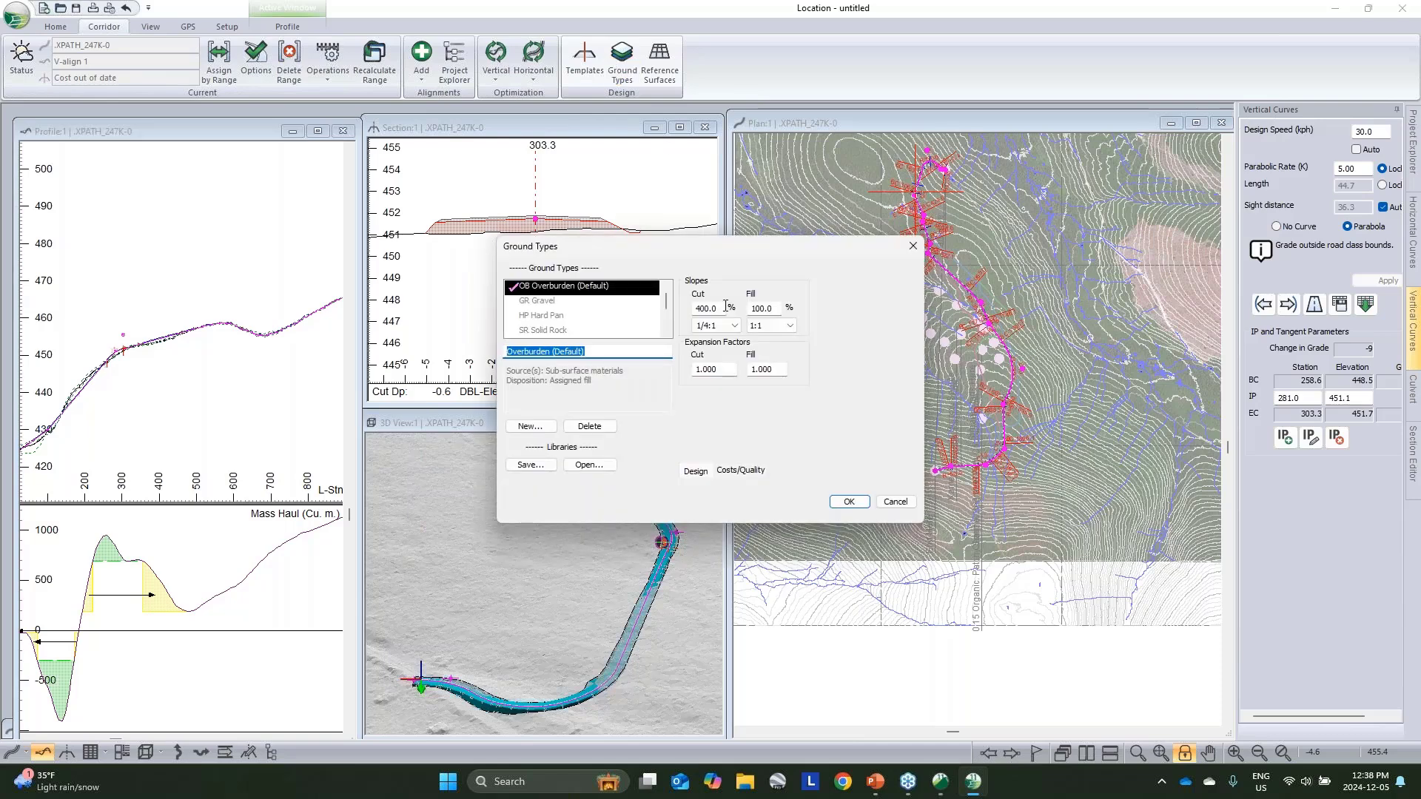
left_click(741, 471)
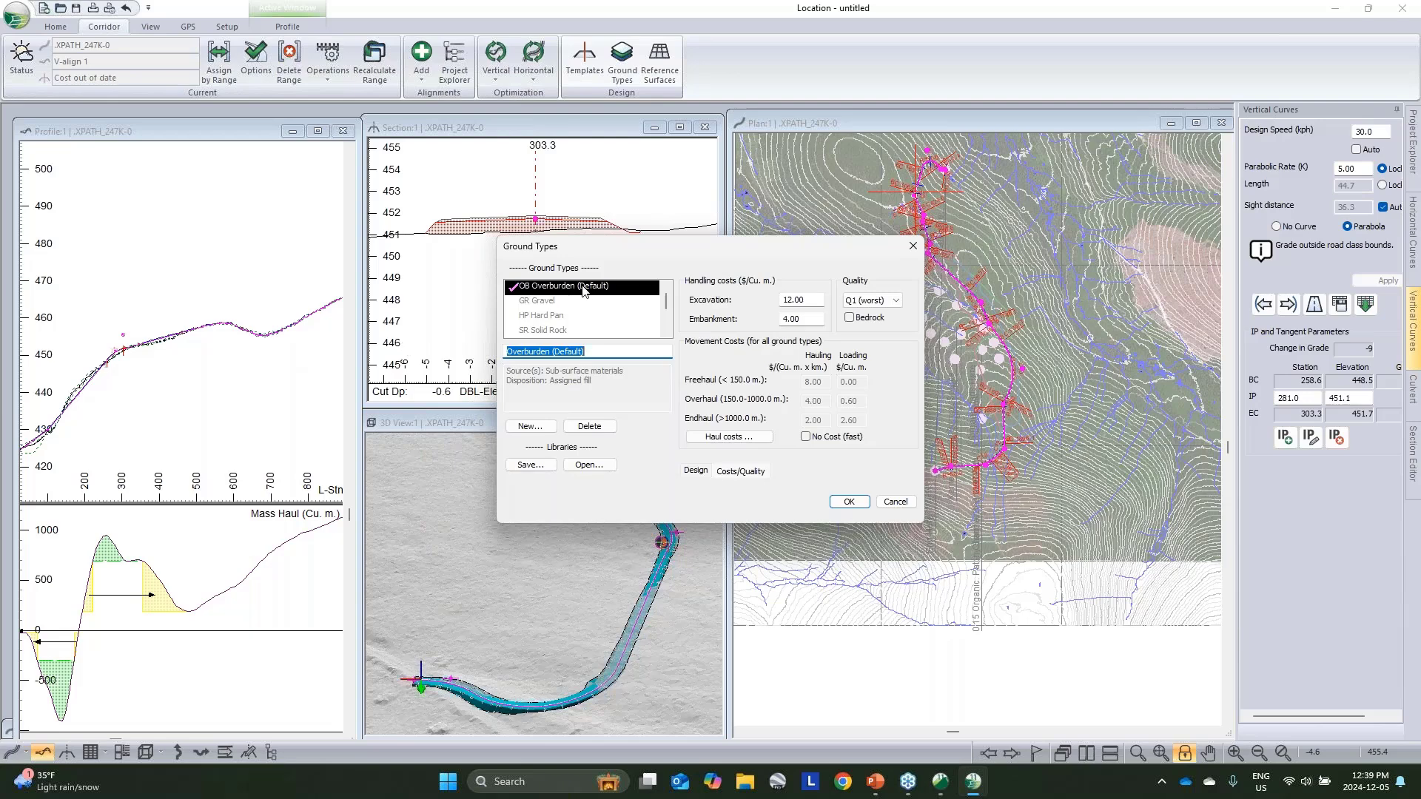
left_click(812, 301)
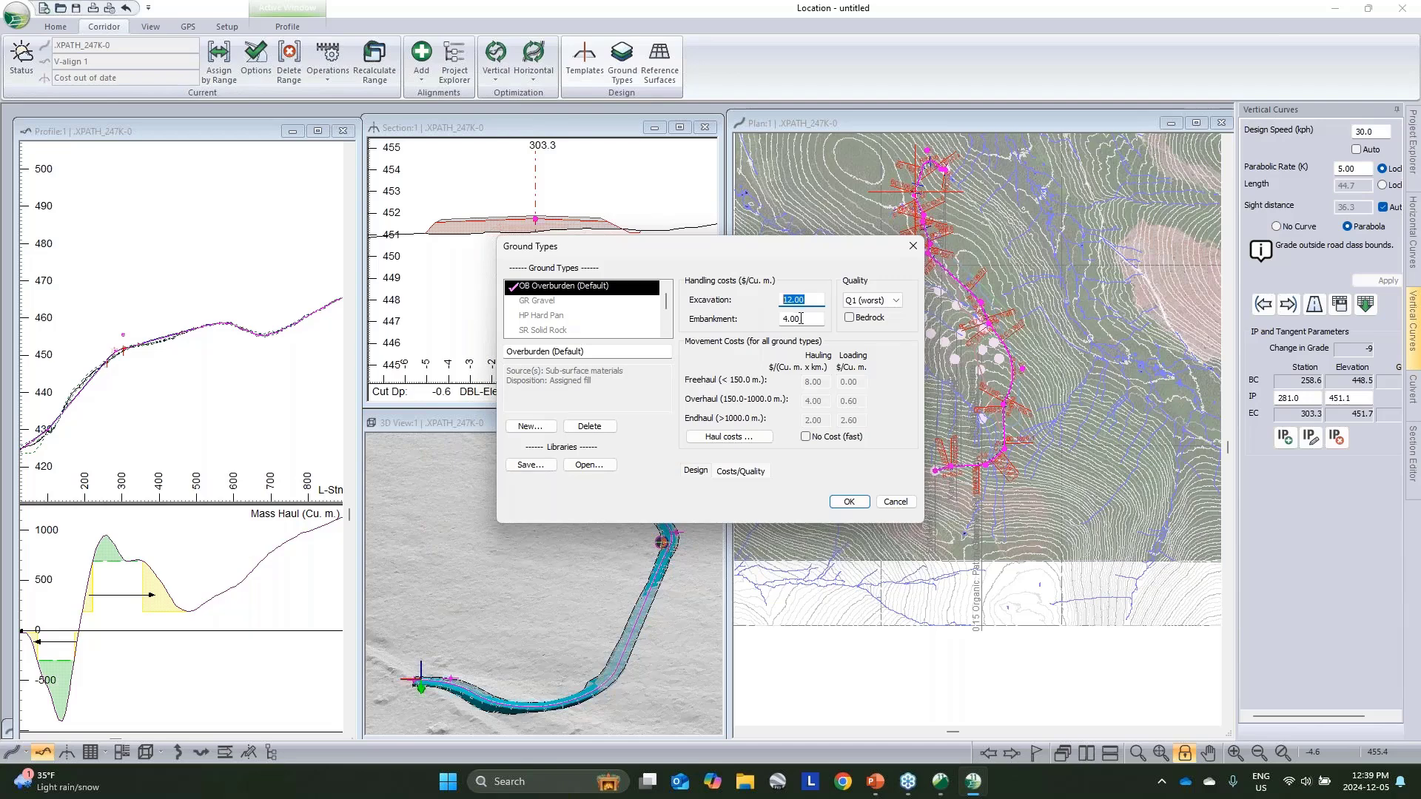
key("Tab")
left_click(754, 437)
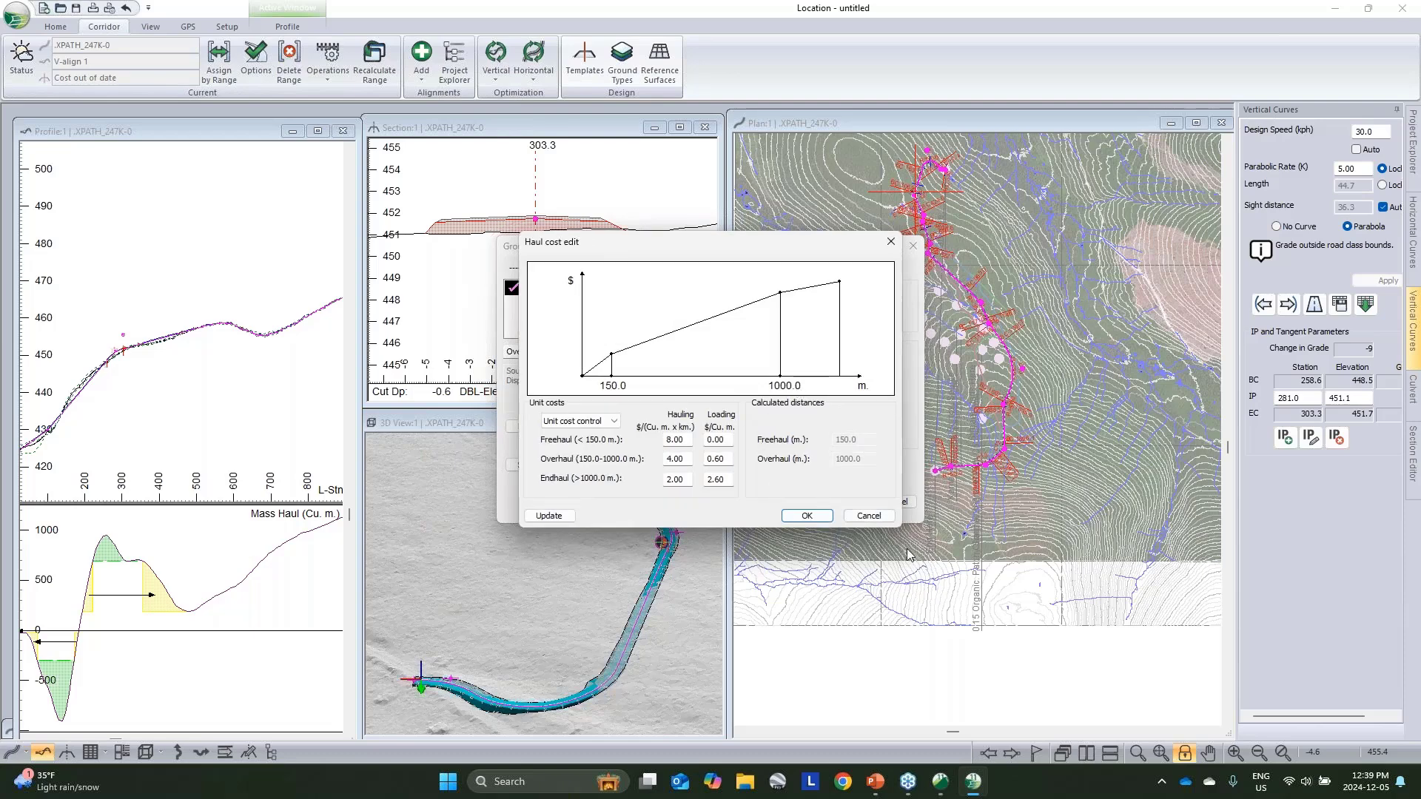
left_click(887, 515)
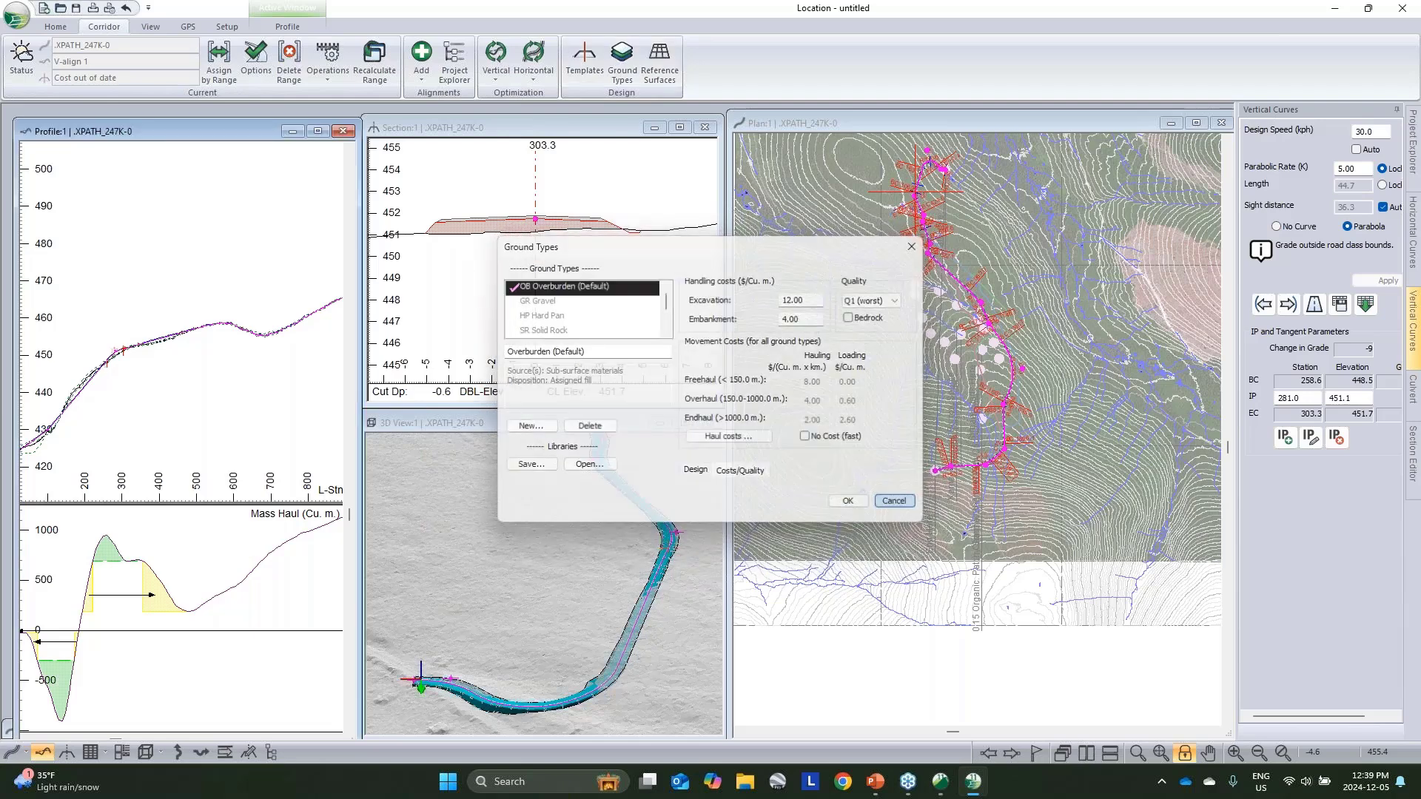
Step: Open the vertical optimization options of V-align 1 and set its vertical band center to Ground
left_click(1413, 144)
left_click(1269, 179)
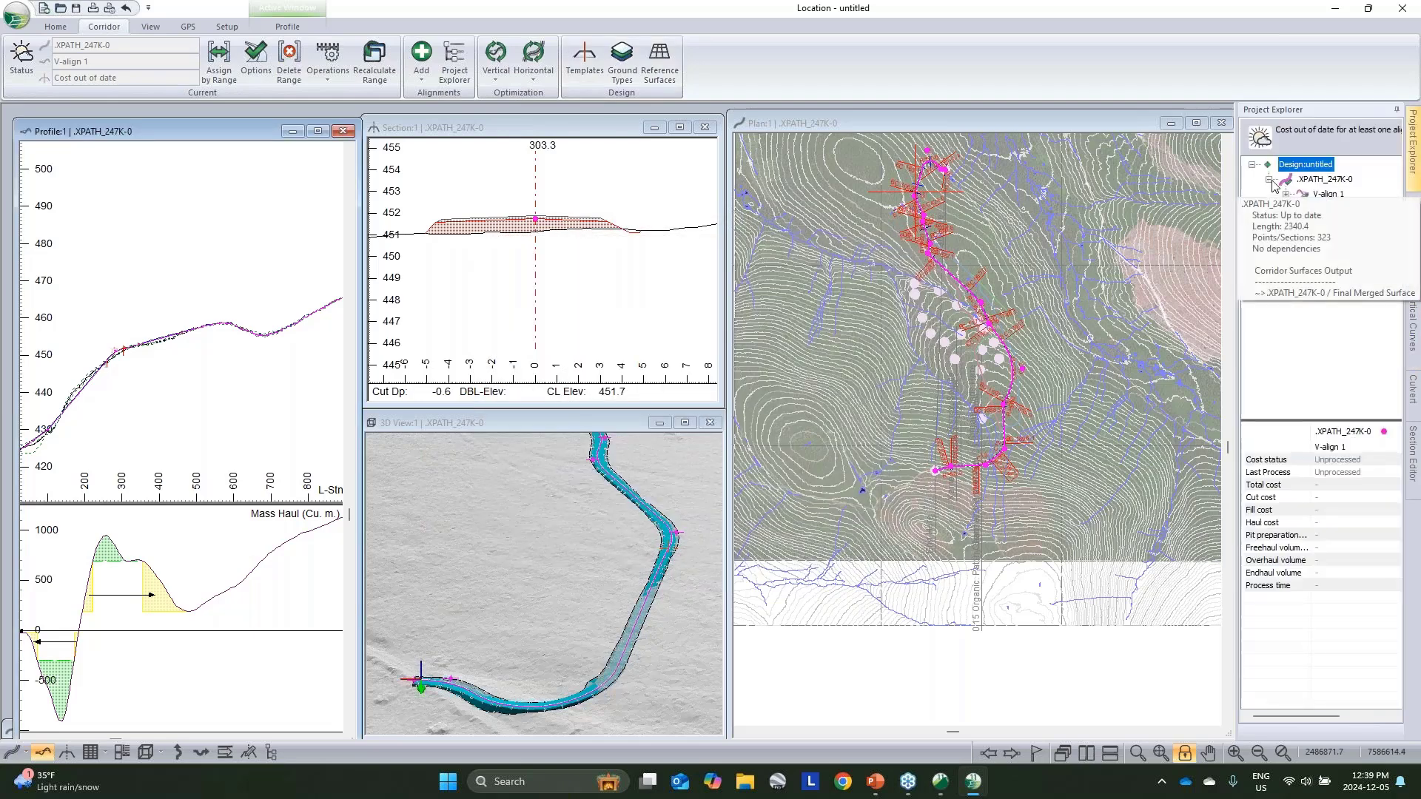
left_click(1327, 196)
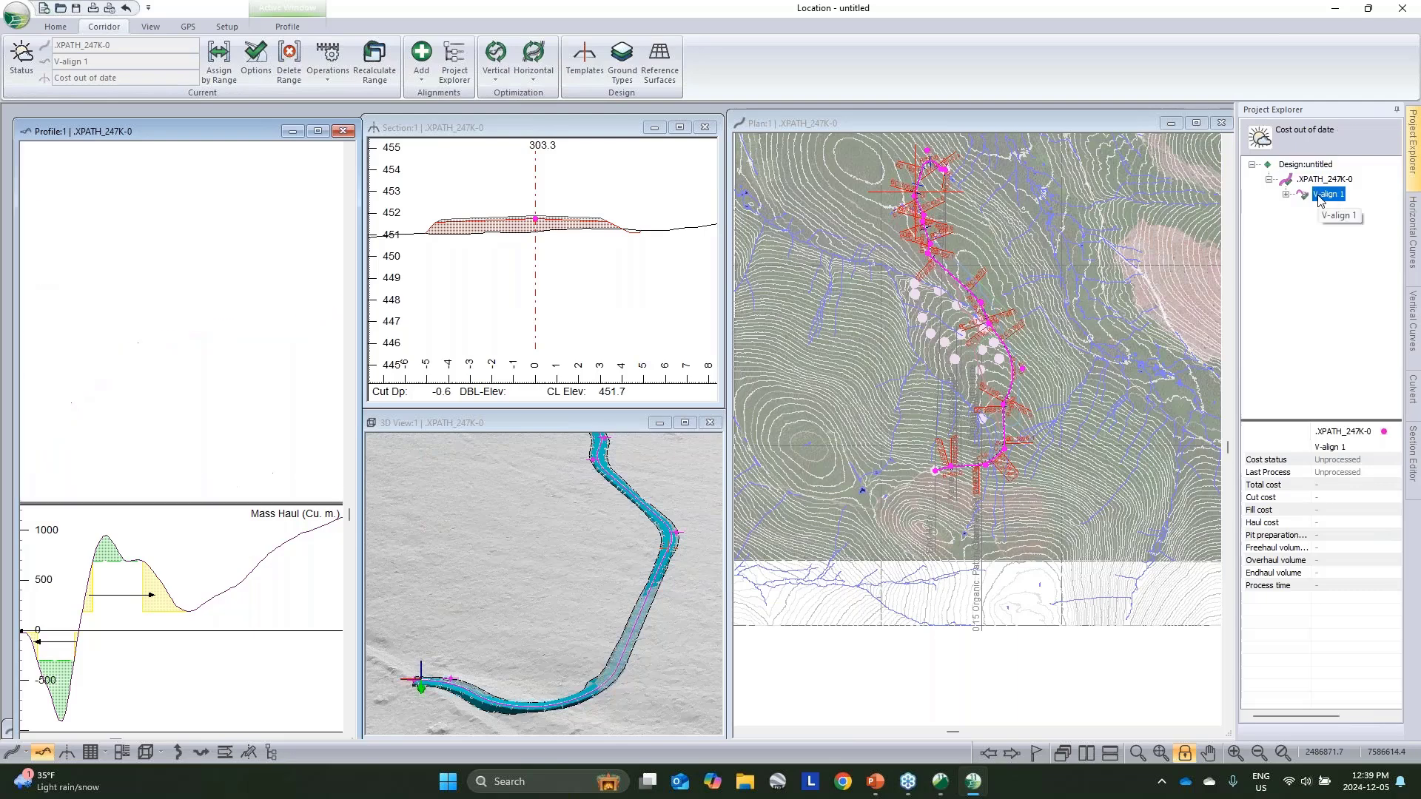
right_click(1332, 199)
left_click(1322, 228)
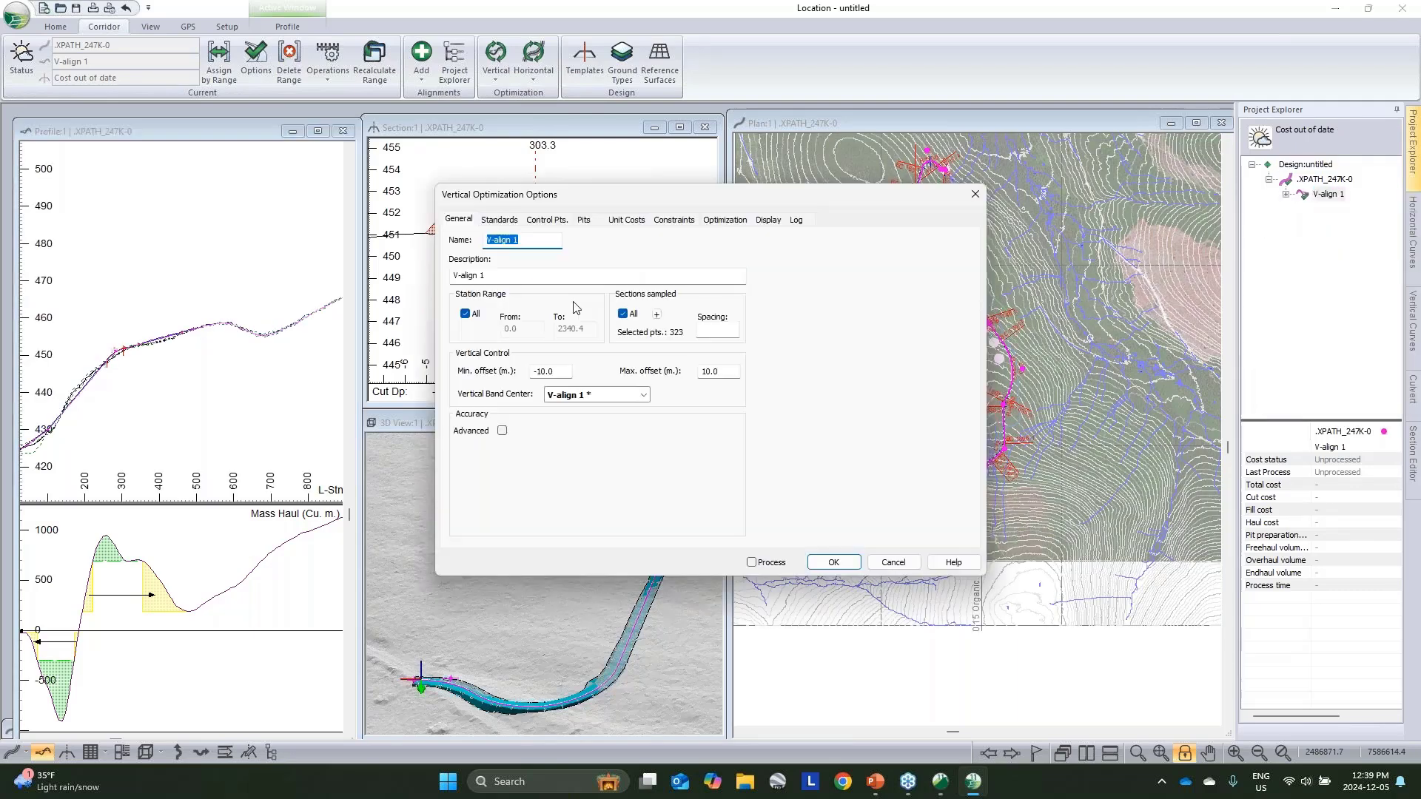
left_click(629, 396)
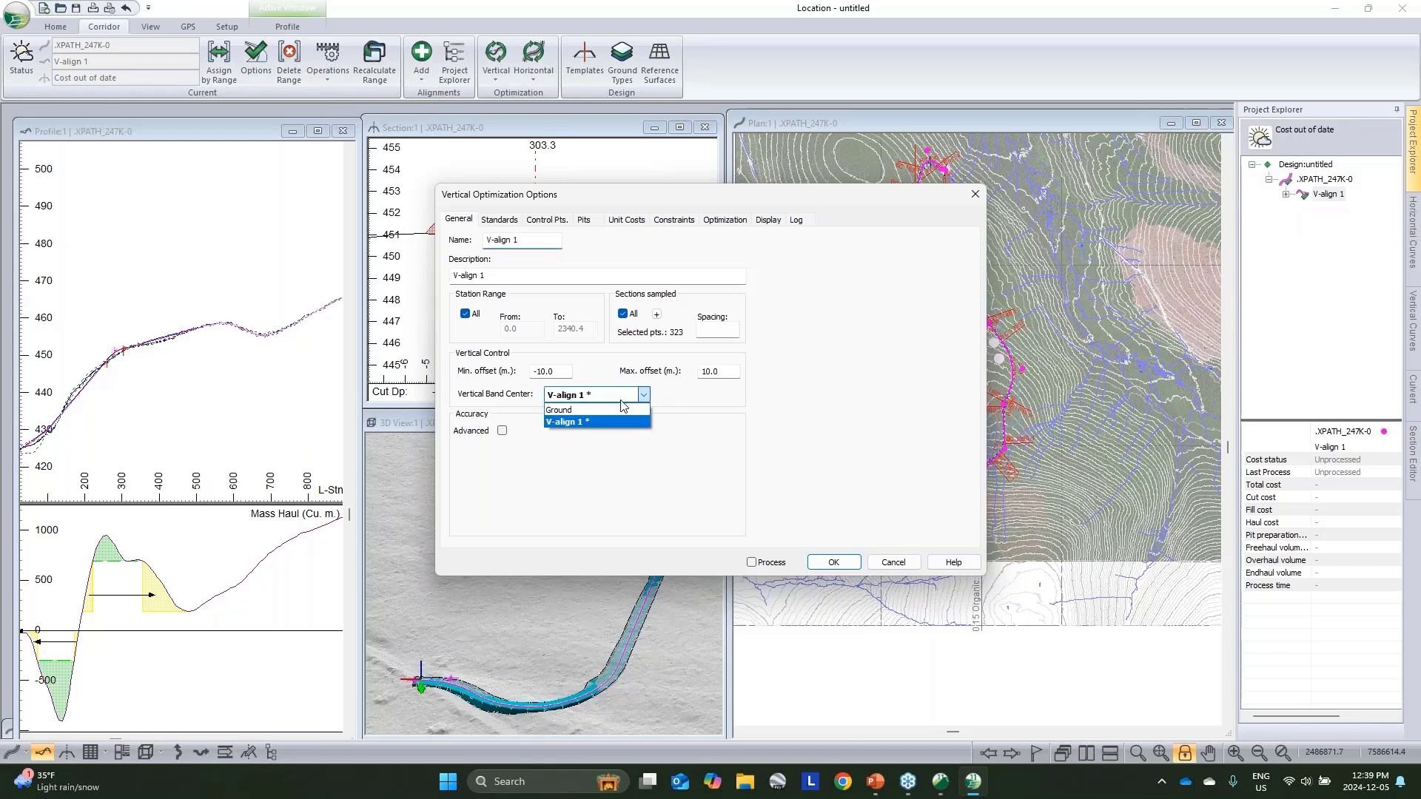
left_click(626, 406)
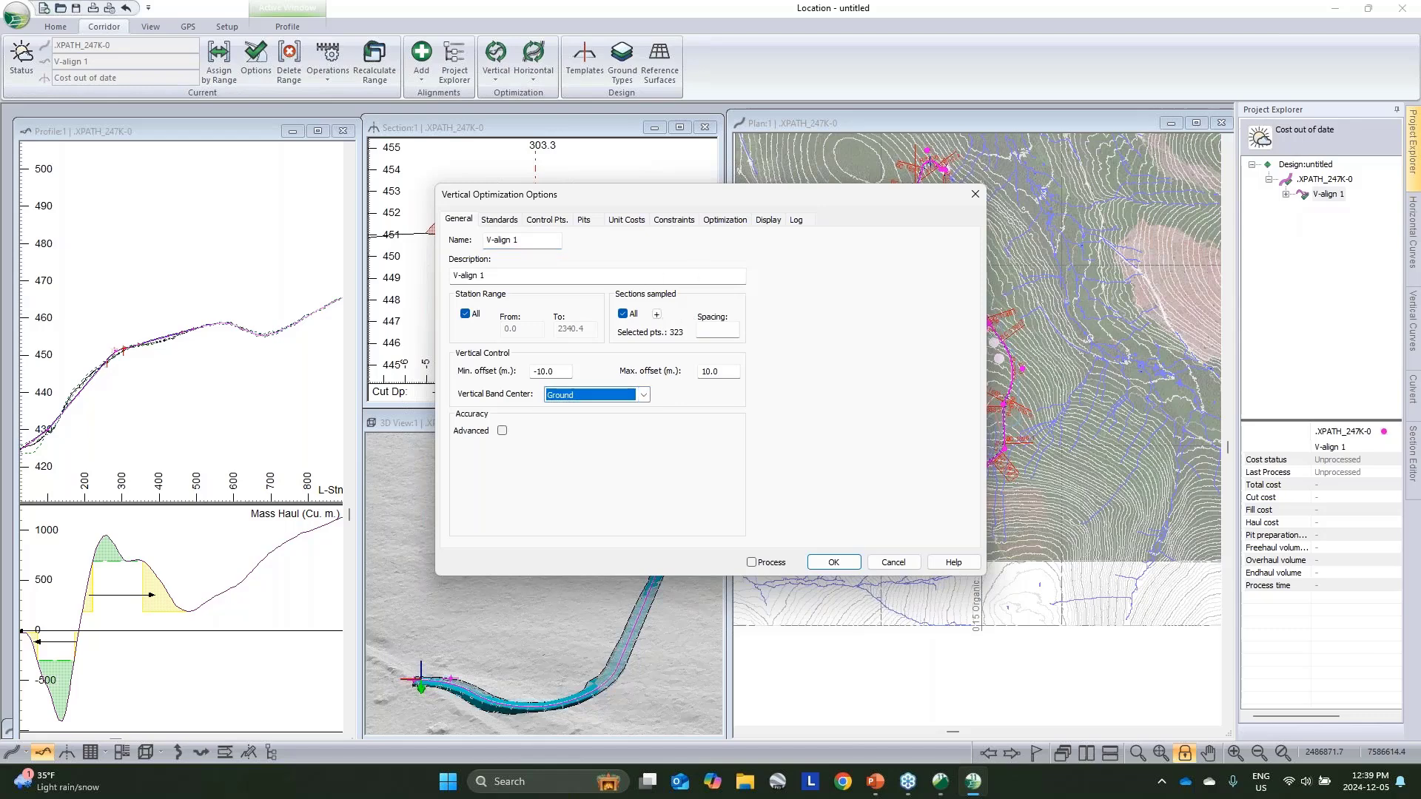
Step: Set the optimization's grade constraints to a minimum of -12% and a maximum of 12% for the whole alignment
left_click(500, 219)
left_click(552, 388)
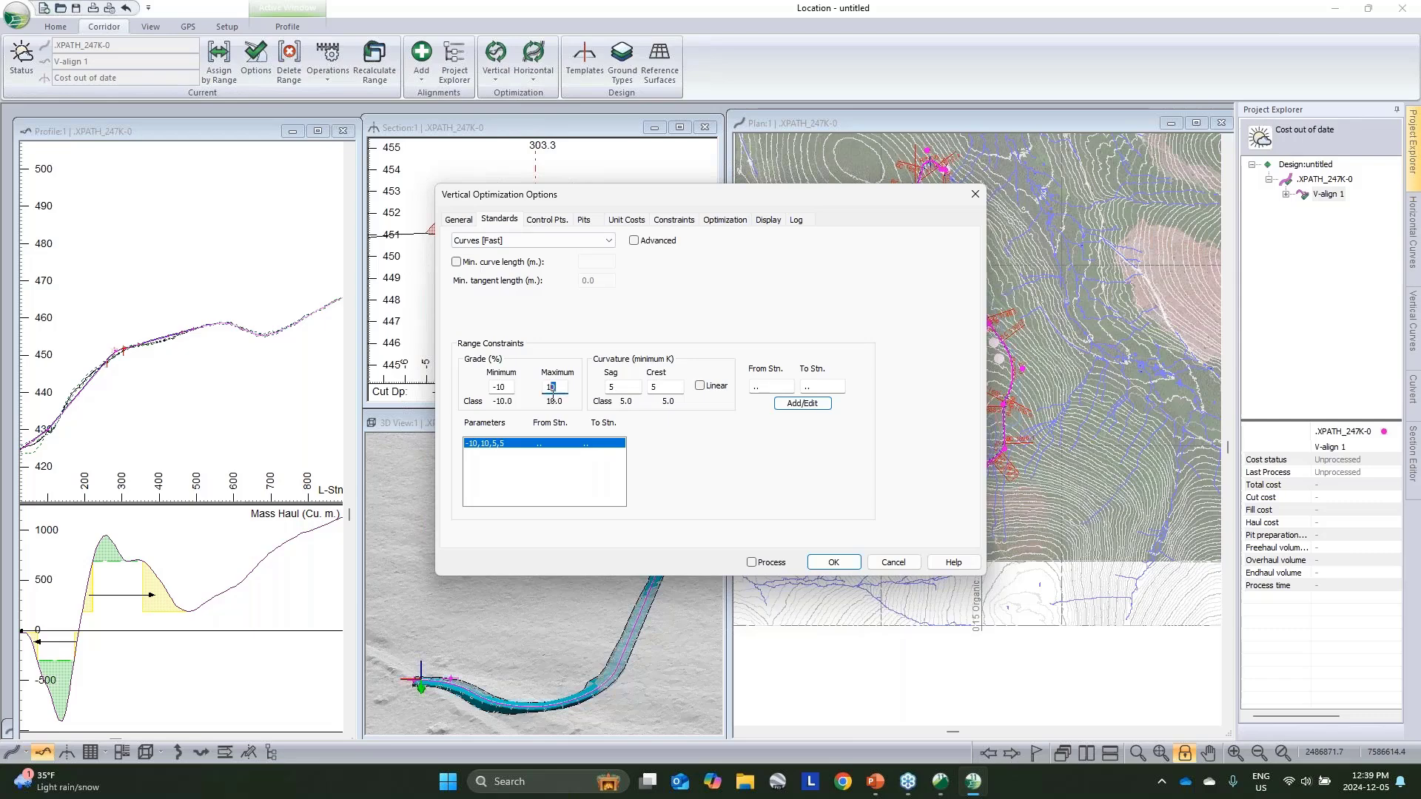
left_click(502, 388)
left_click(784, 404)
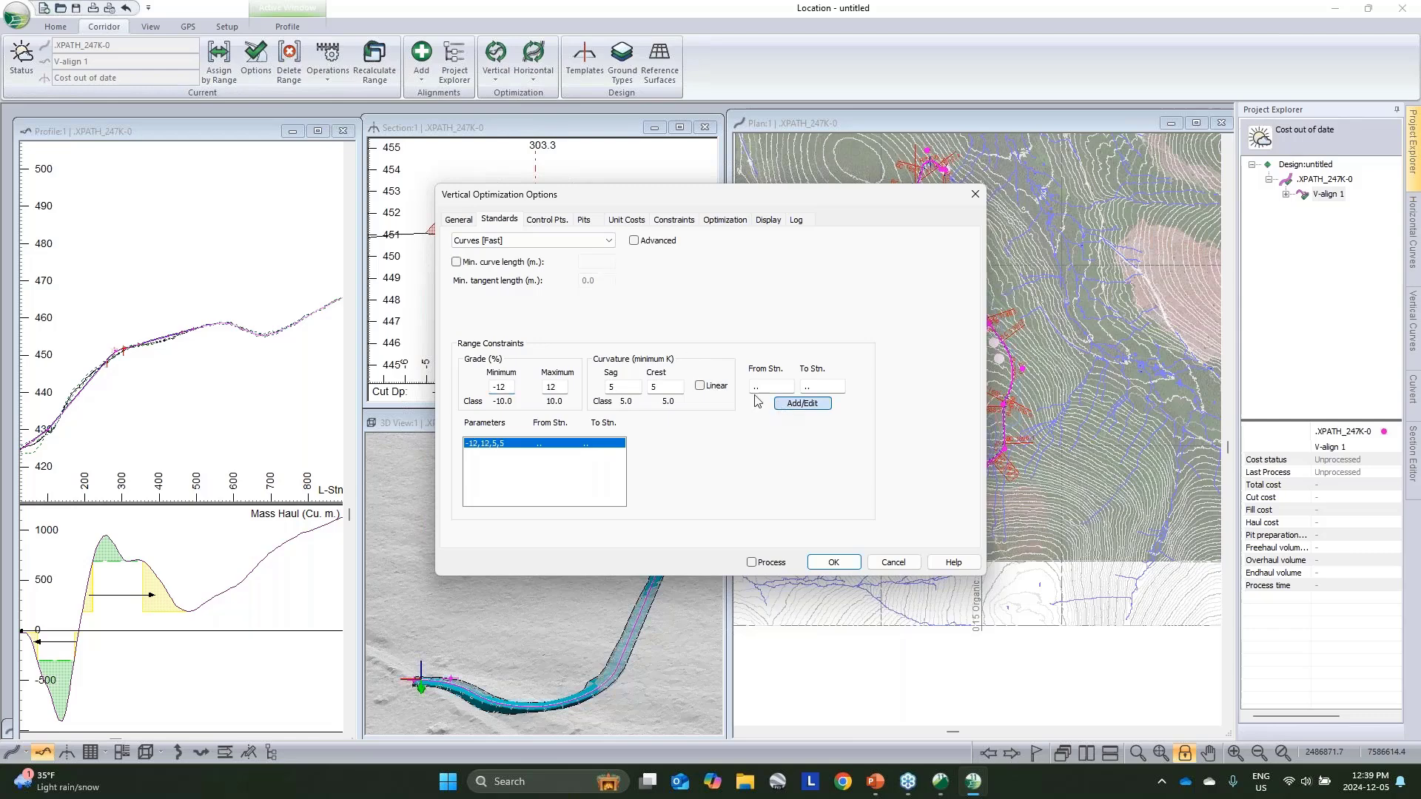
Step: Add vertical control points at the start and the end of the alignment
left_click(545, 219)
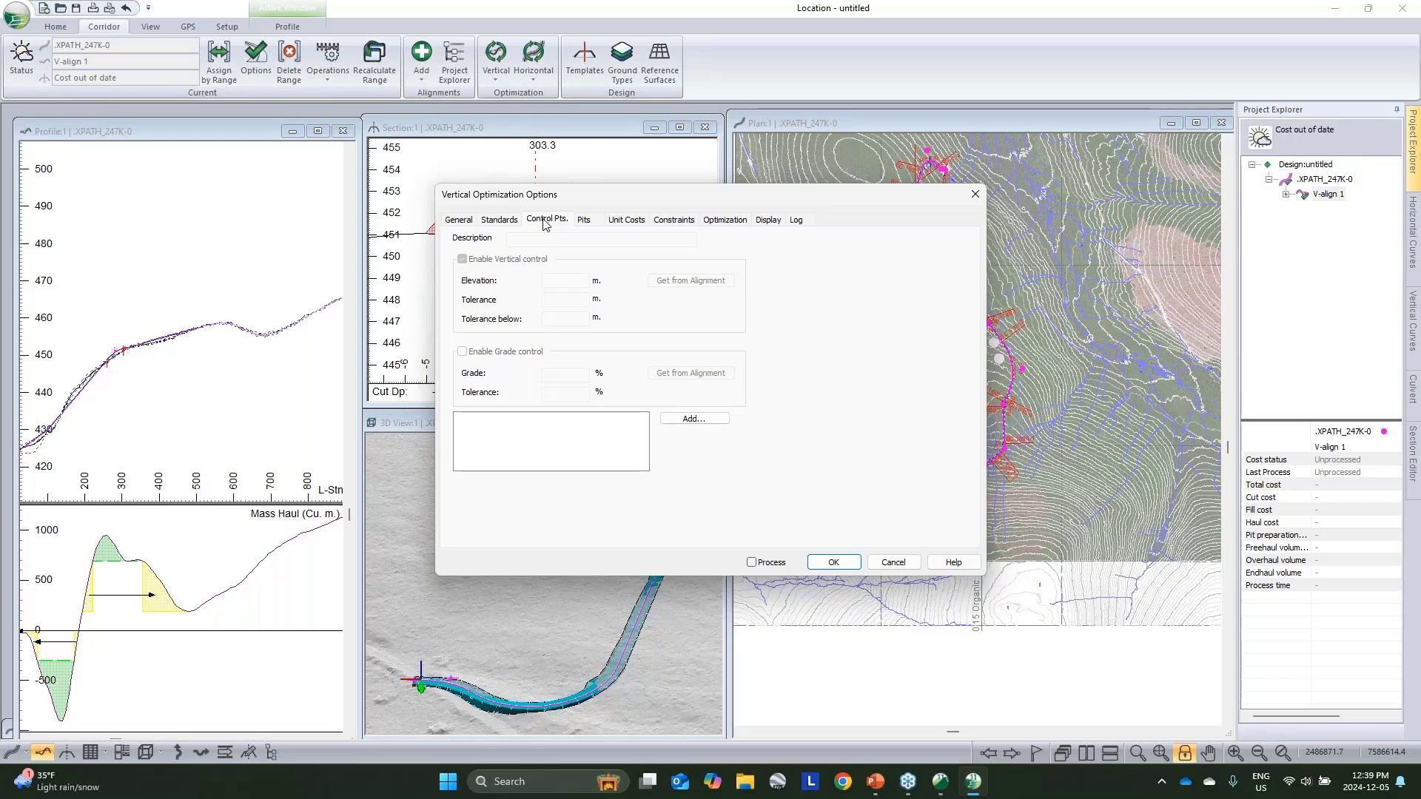
left_click_drag(768, 202, 580, 211)
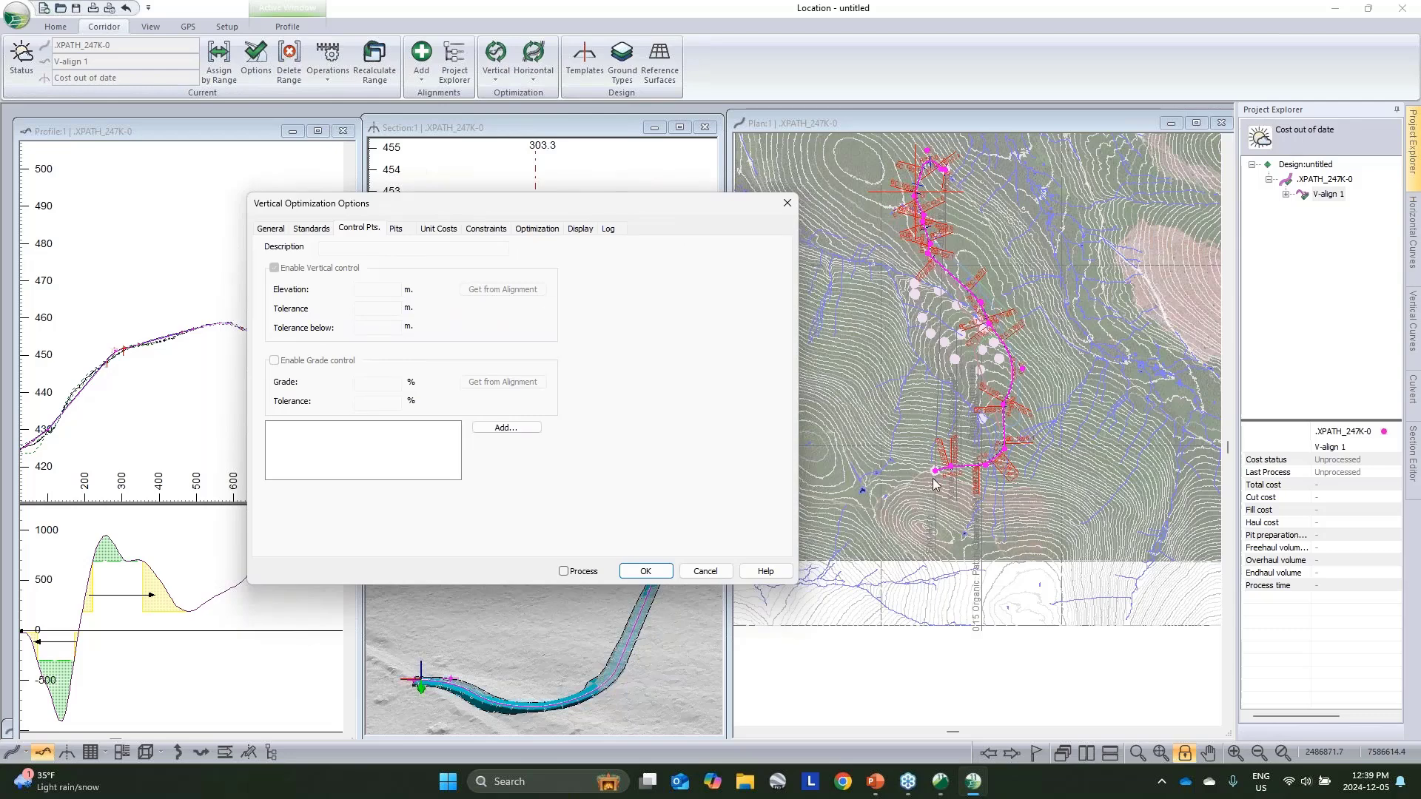
left_click(524, 427)
left_click(490, 390)
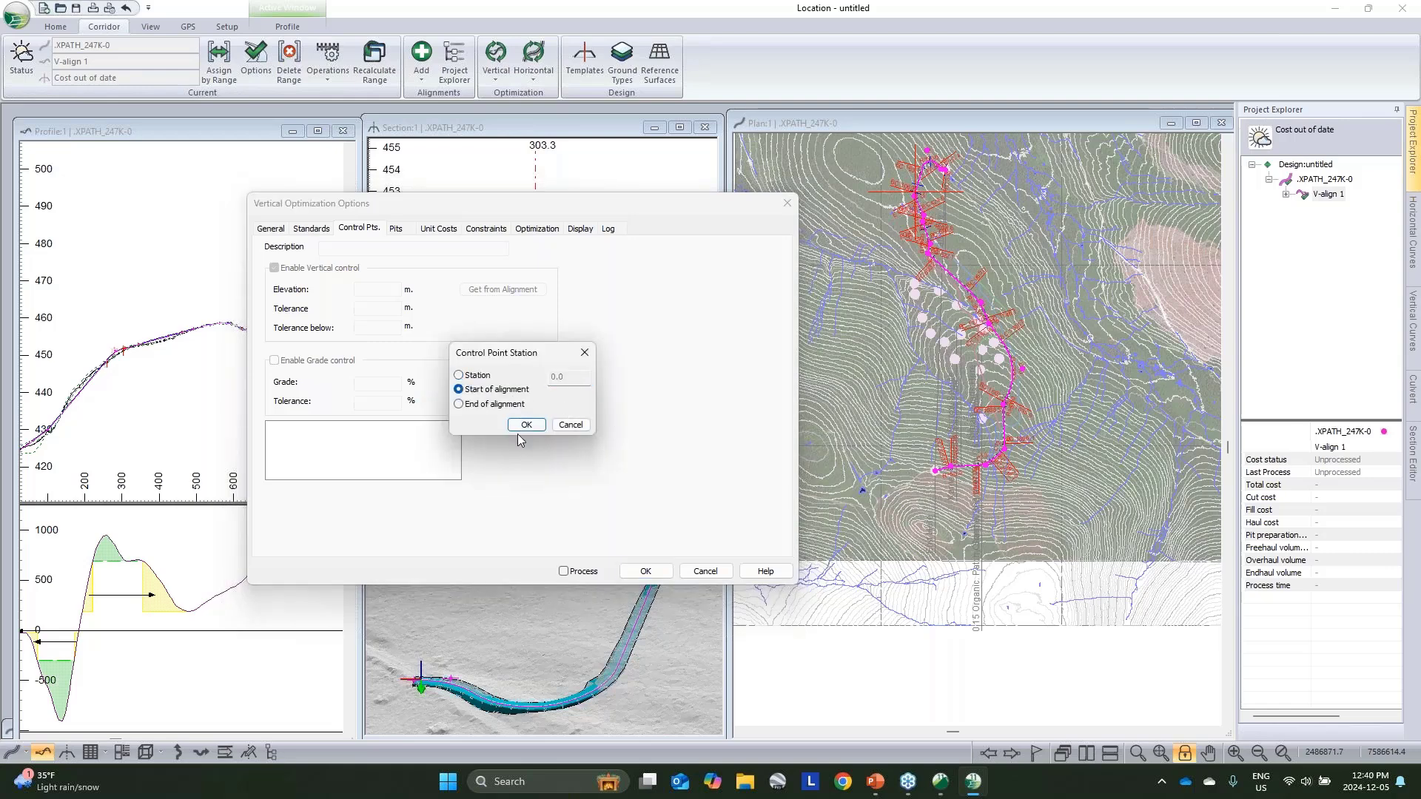
left_click(522, 425)
left_click(506, 428)
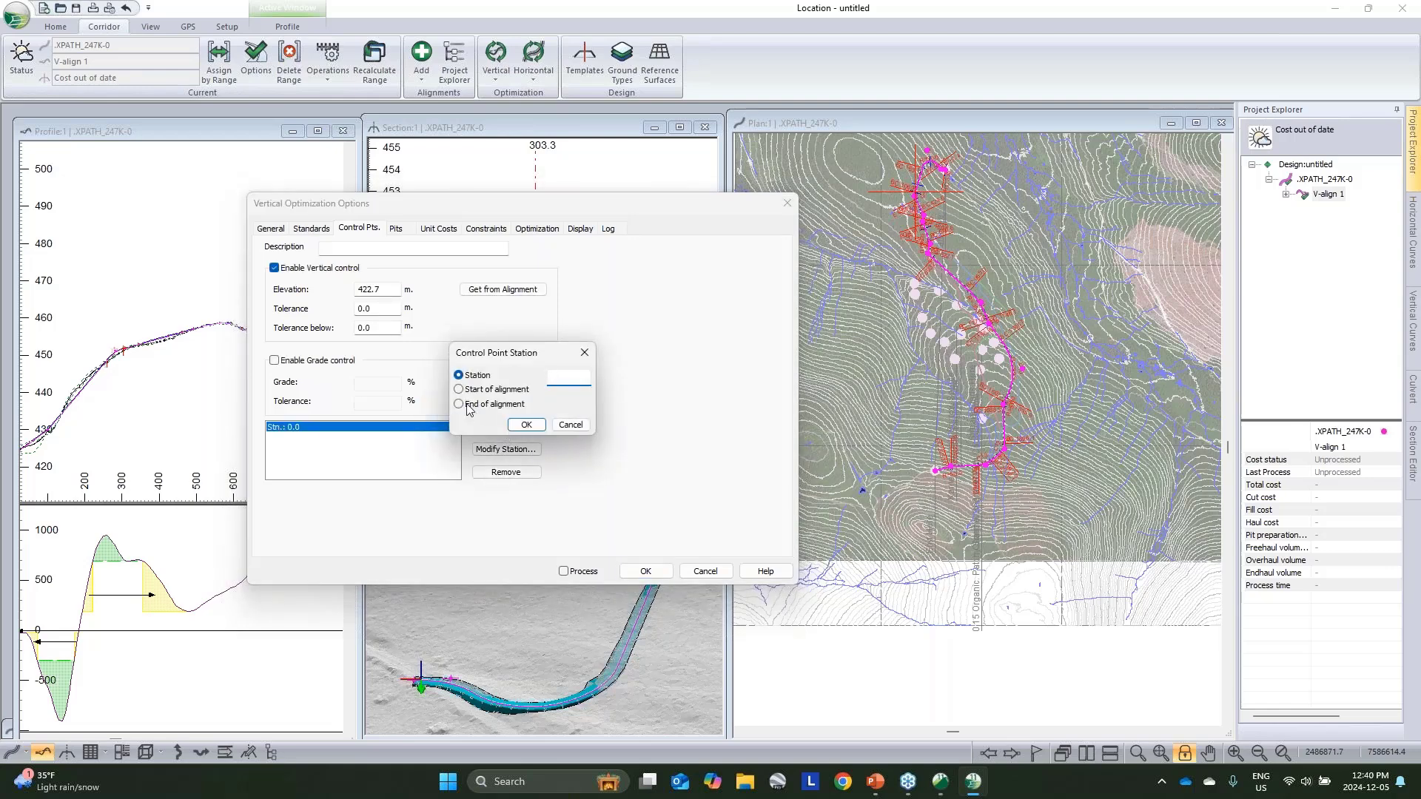
left_click(472, 405)
left_click(526, 428)
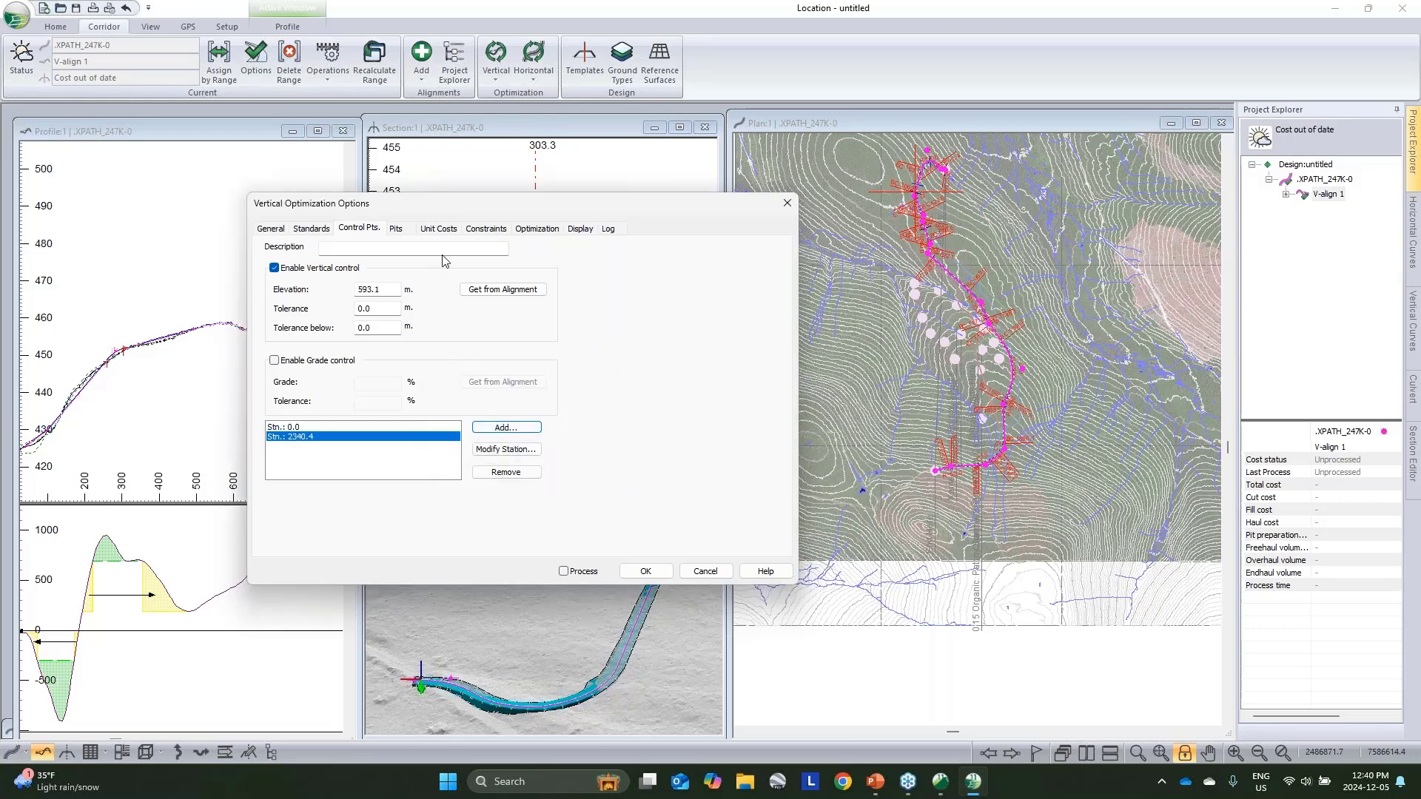
Step: Run the vertical optimization with Optimal Profile and Smart Curves, using a VIP reduction tolerance of 0.75 m
left_click(576, 573)
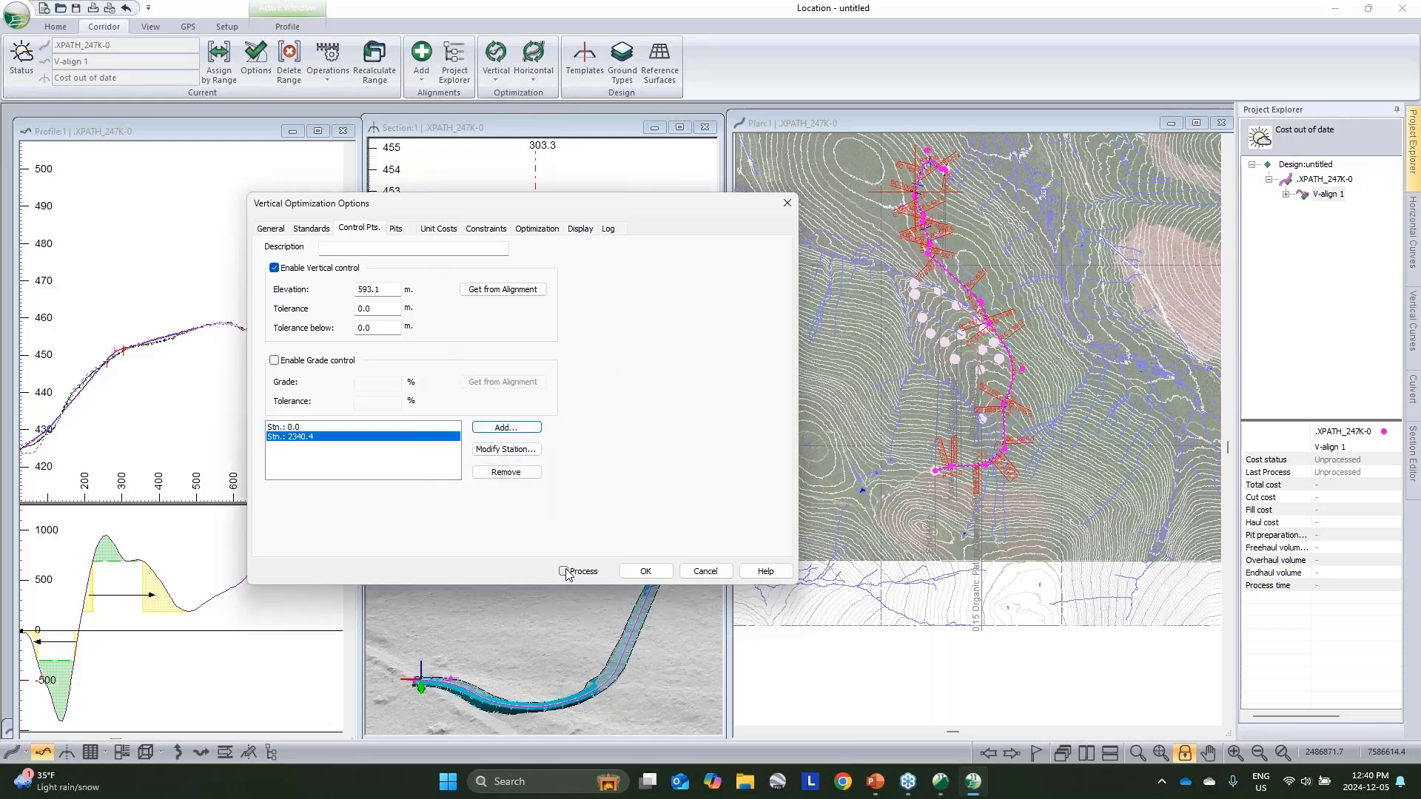
left_click(645, 572)
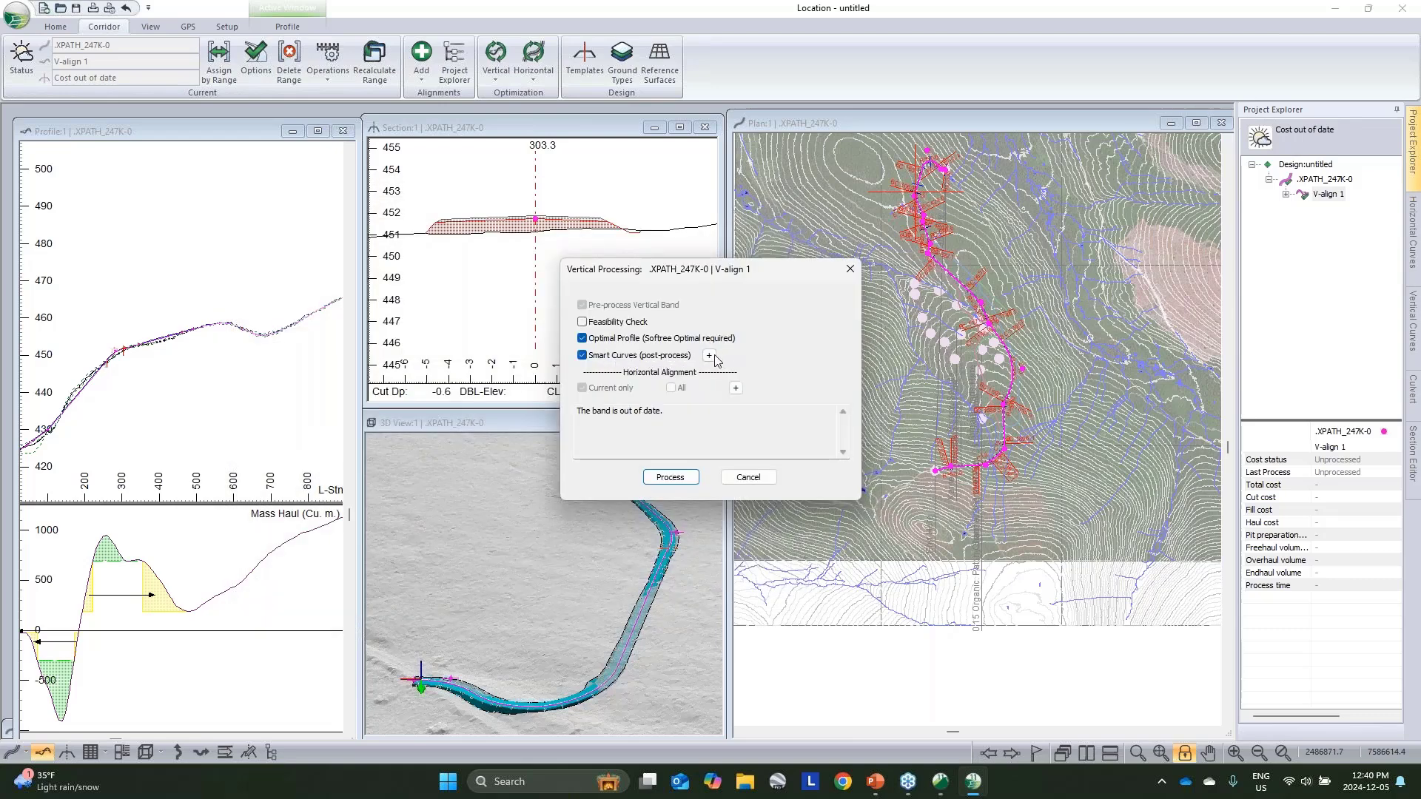
left_click(709, 355)
key("Tab")
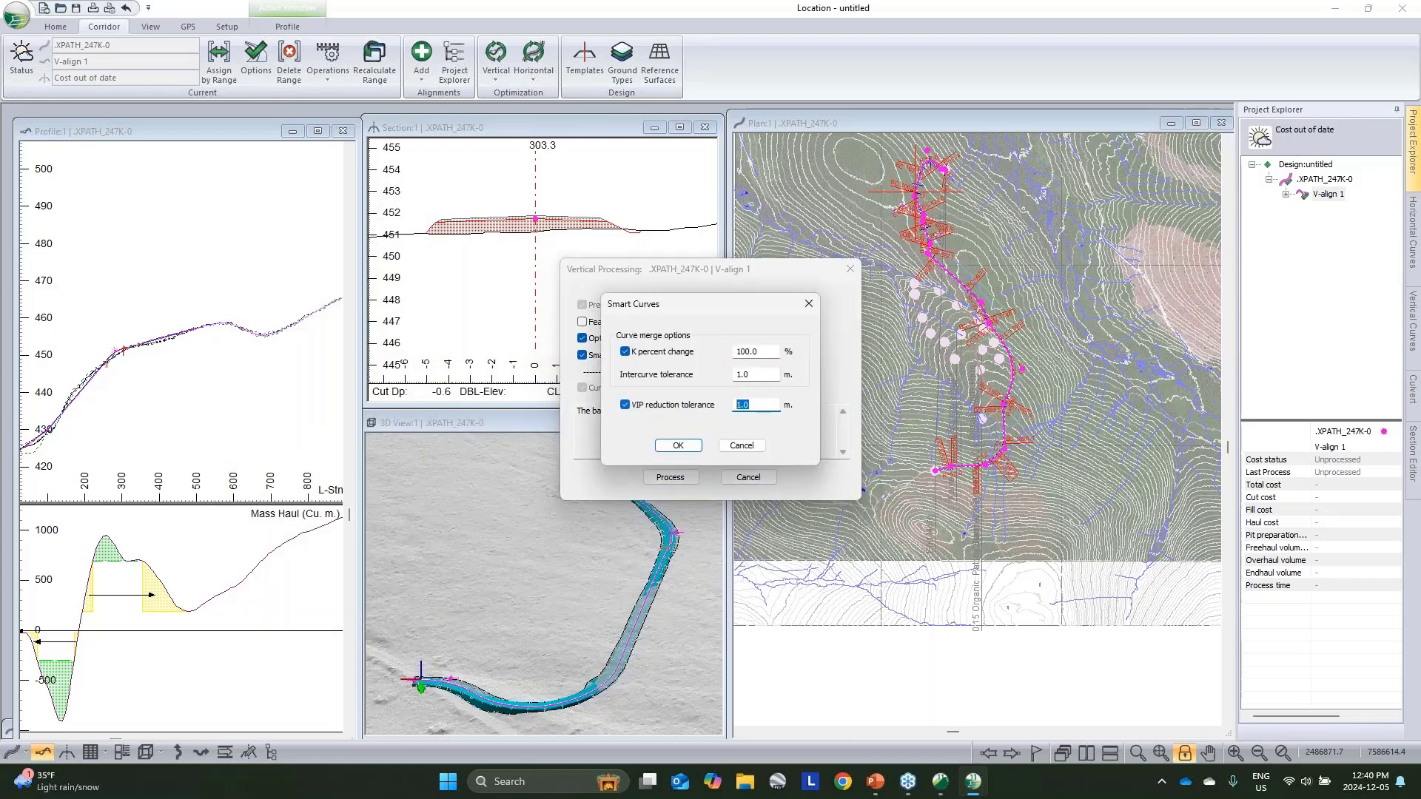
type(".75")
left_click_drag(757, 405, 728, 413)
left_click(688, 446)
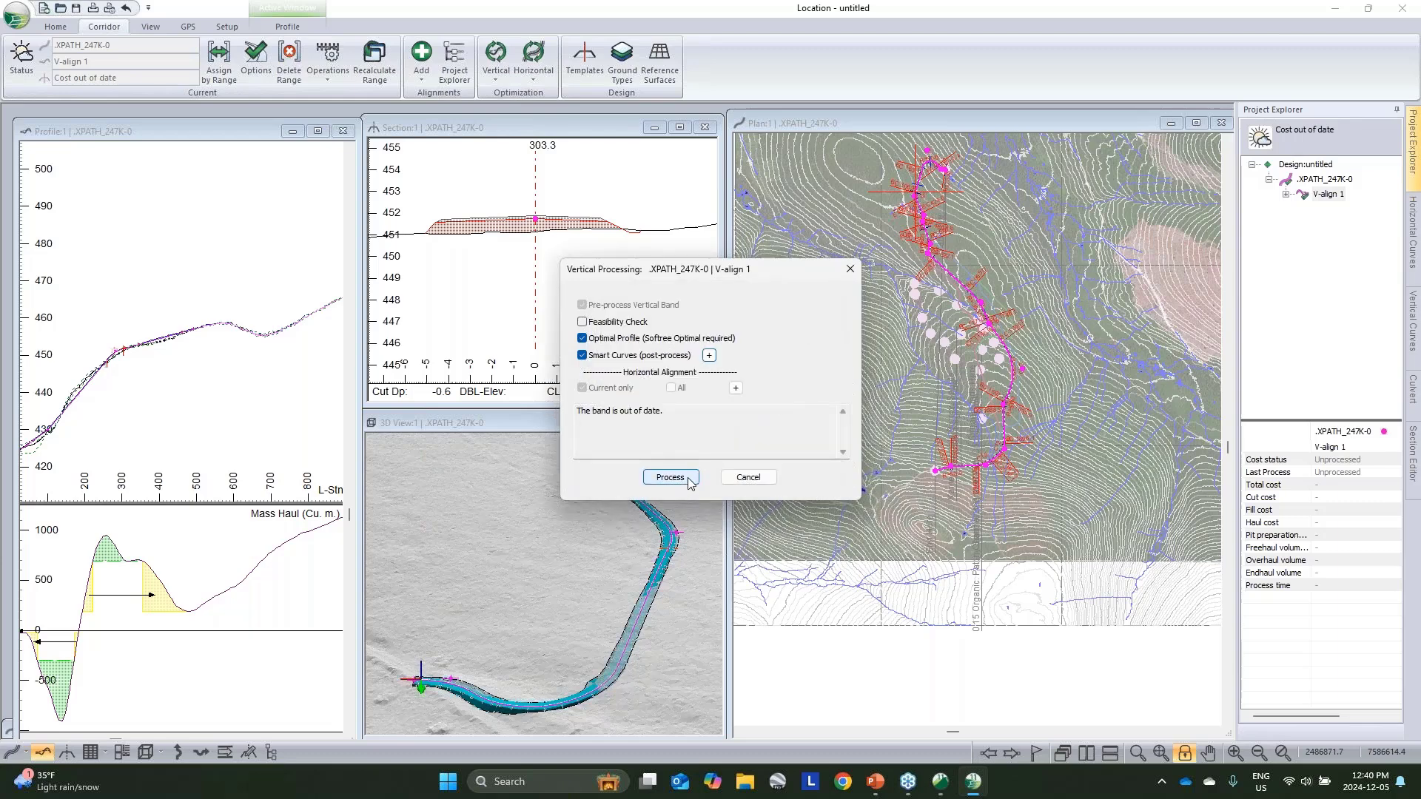
left_click(671, 477)
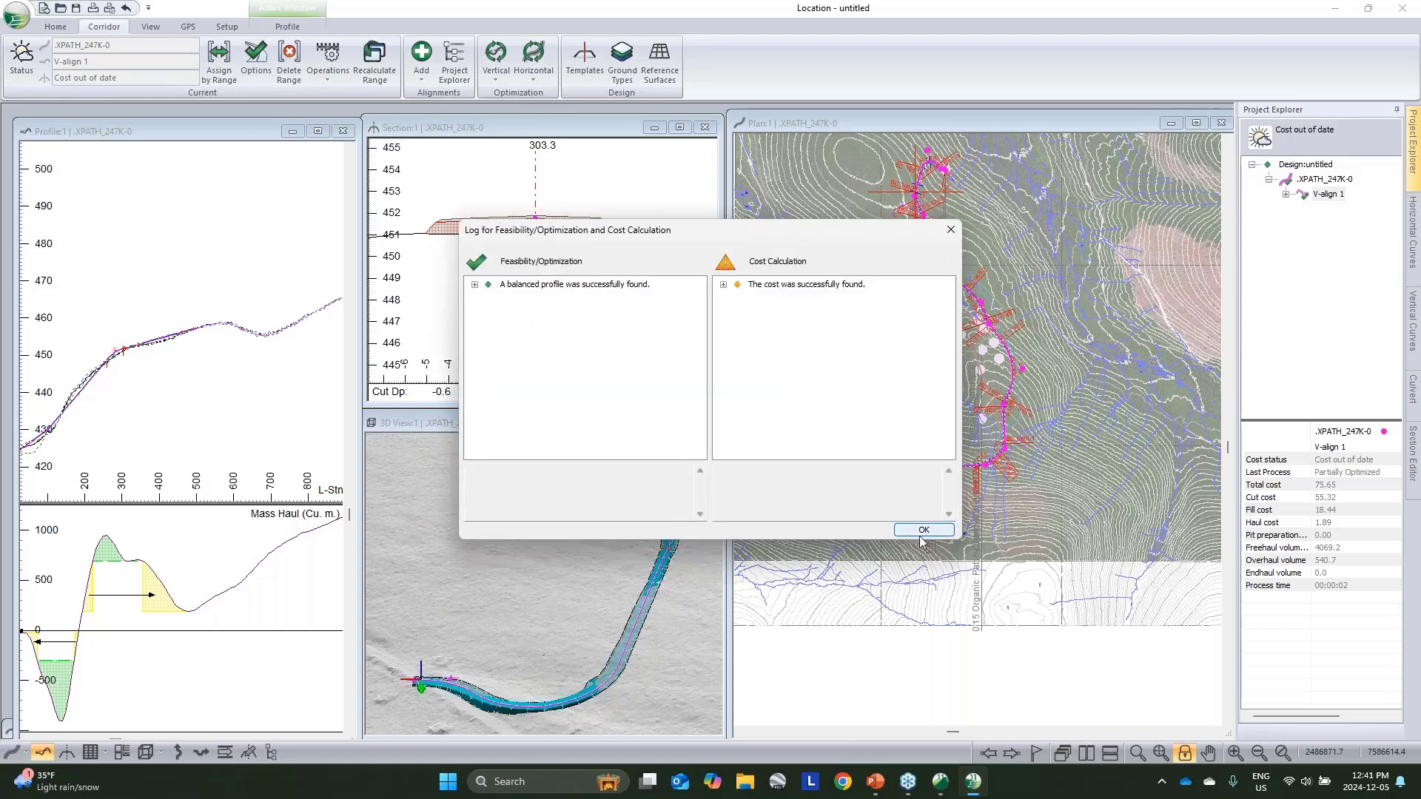
left_click(921, 530)
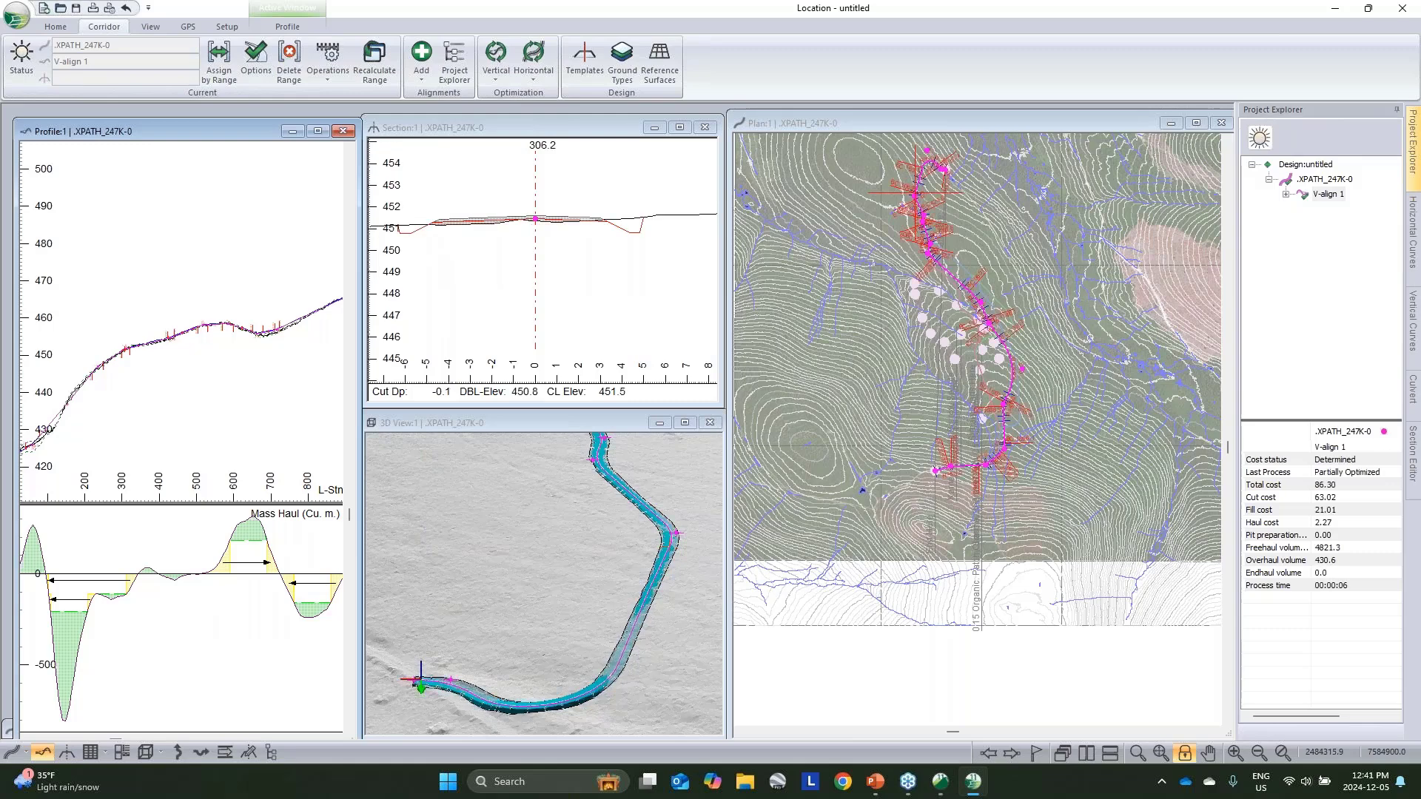
Step: Examine the optimized profile's vertical curves and fit to the ground along the alignment
scroll(257, 314, "down", 3)
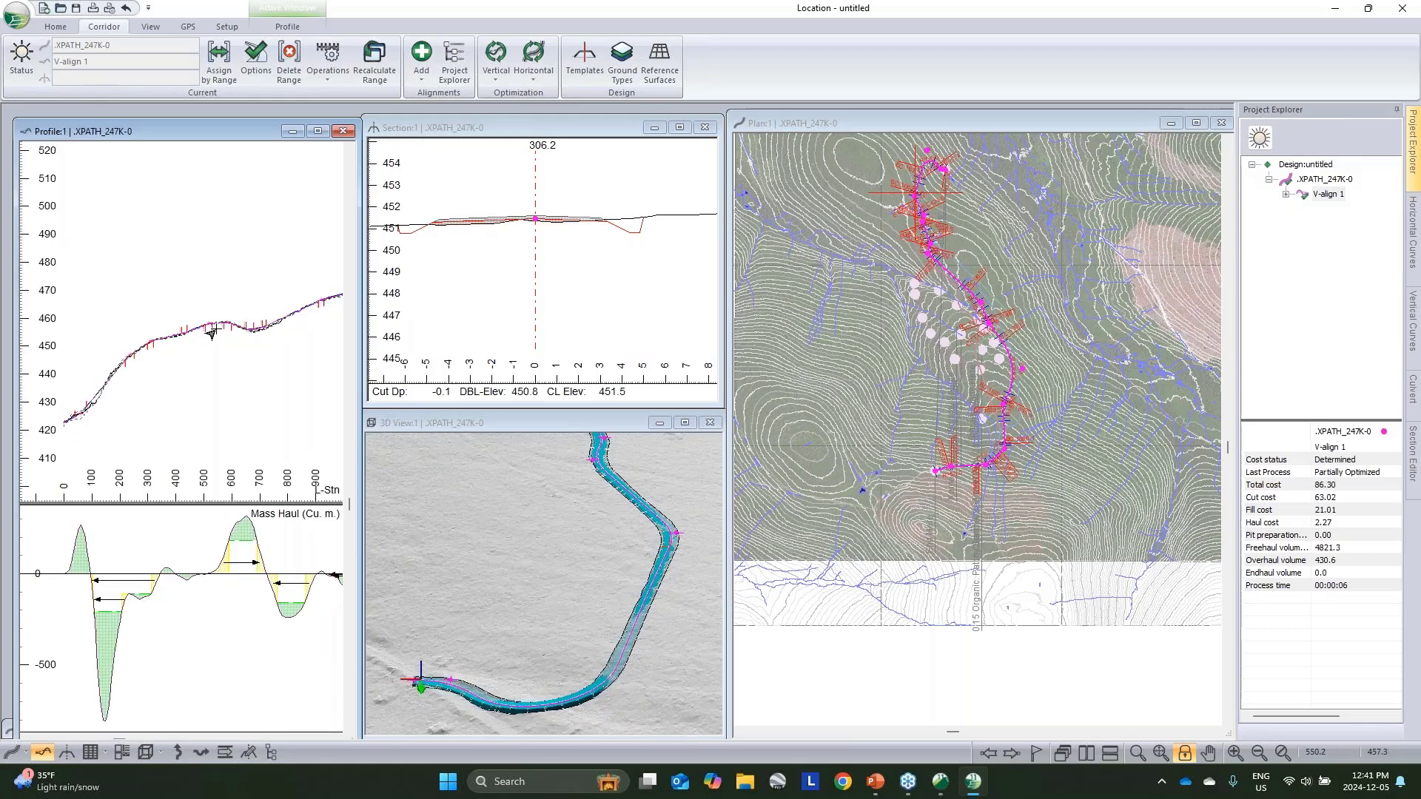
middle_click_drag(257, 314, 199, 377)
scroll(242, 359, "up", 7)
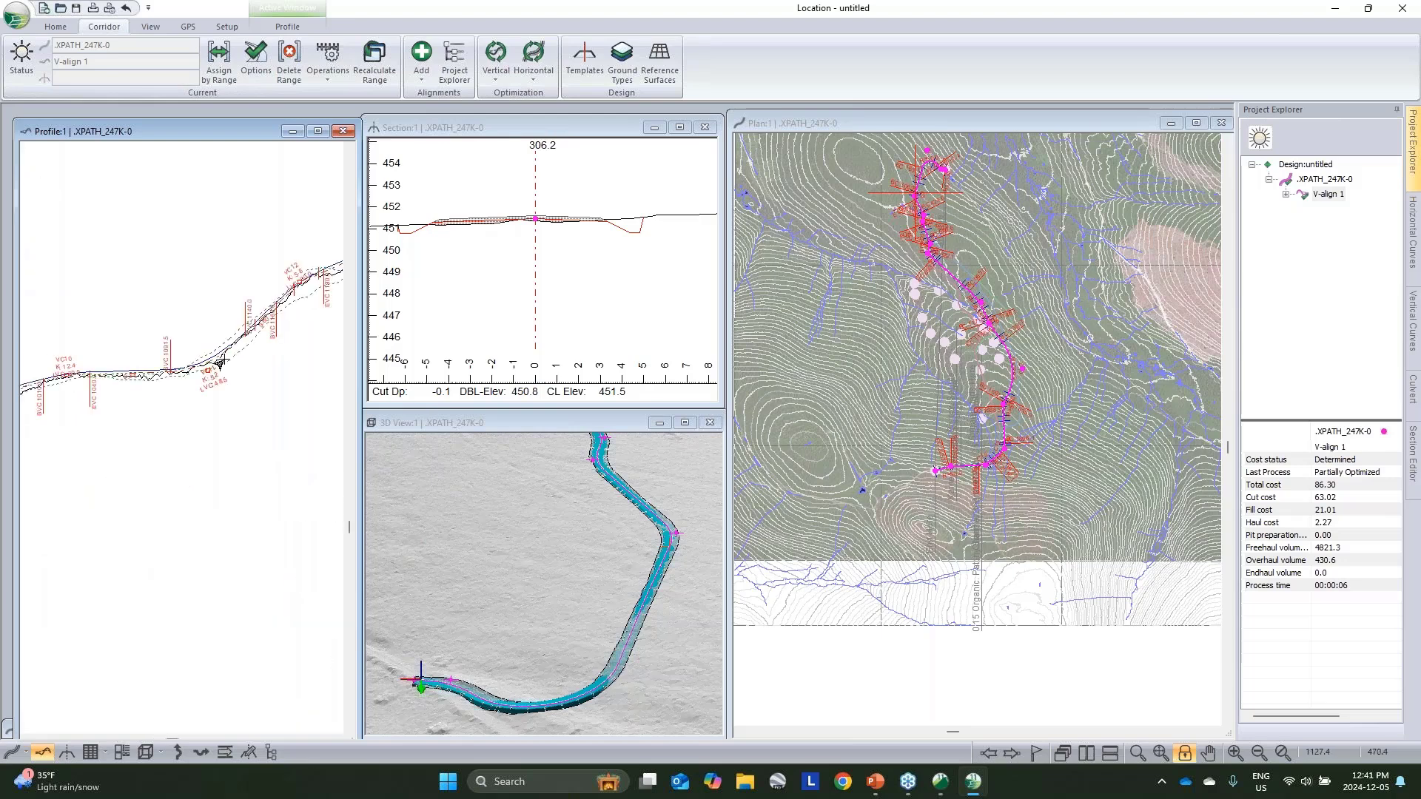
middle_click_drag(326, 281, 243, 319)
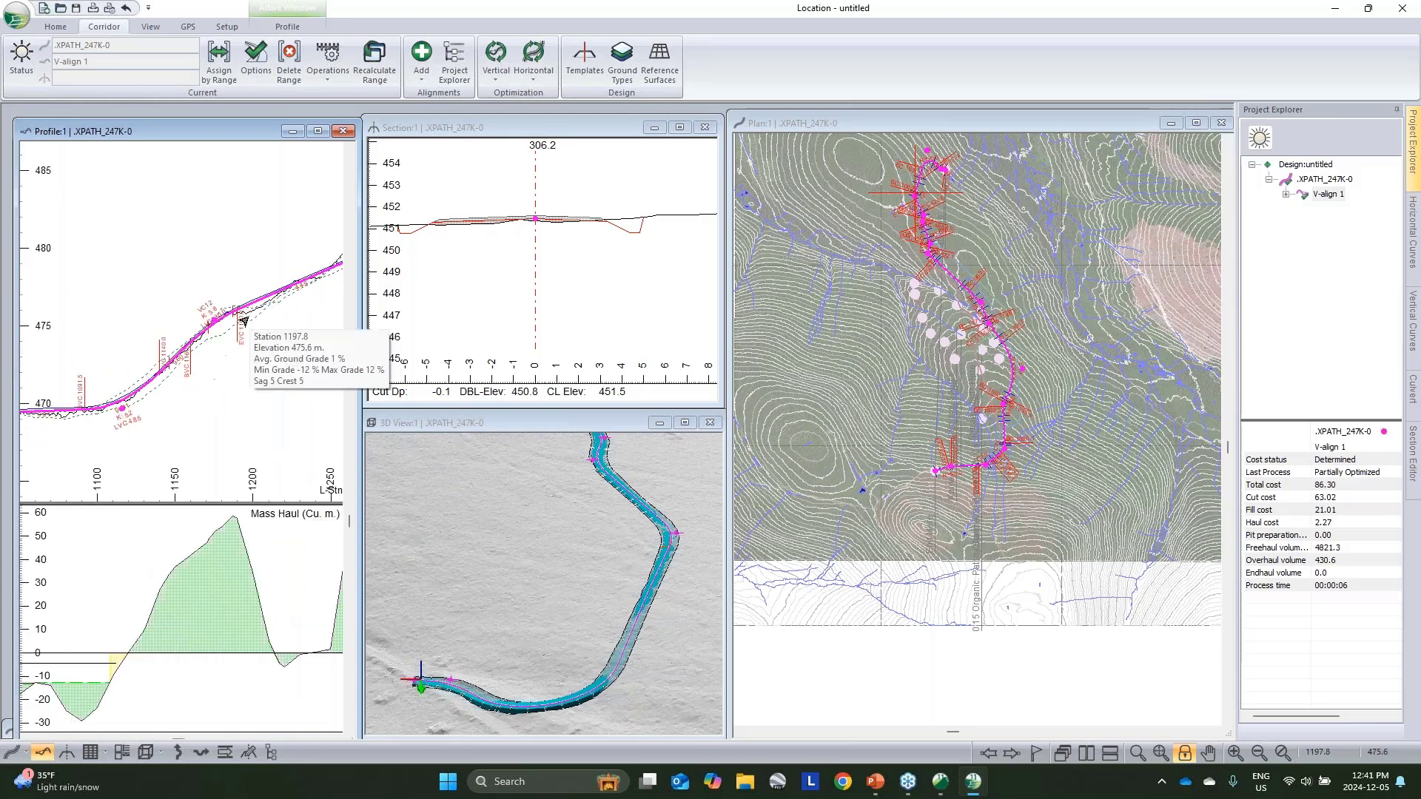
middle_click_drag(325, 278, 120, 415)
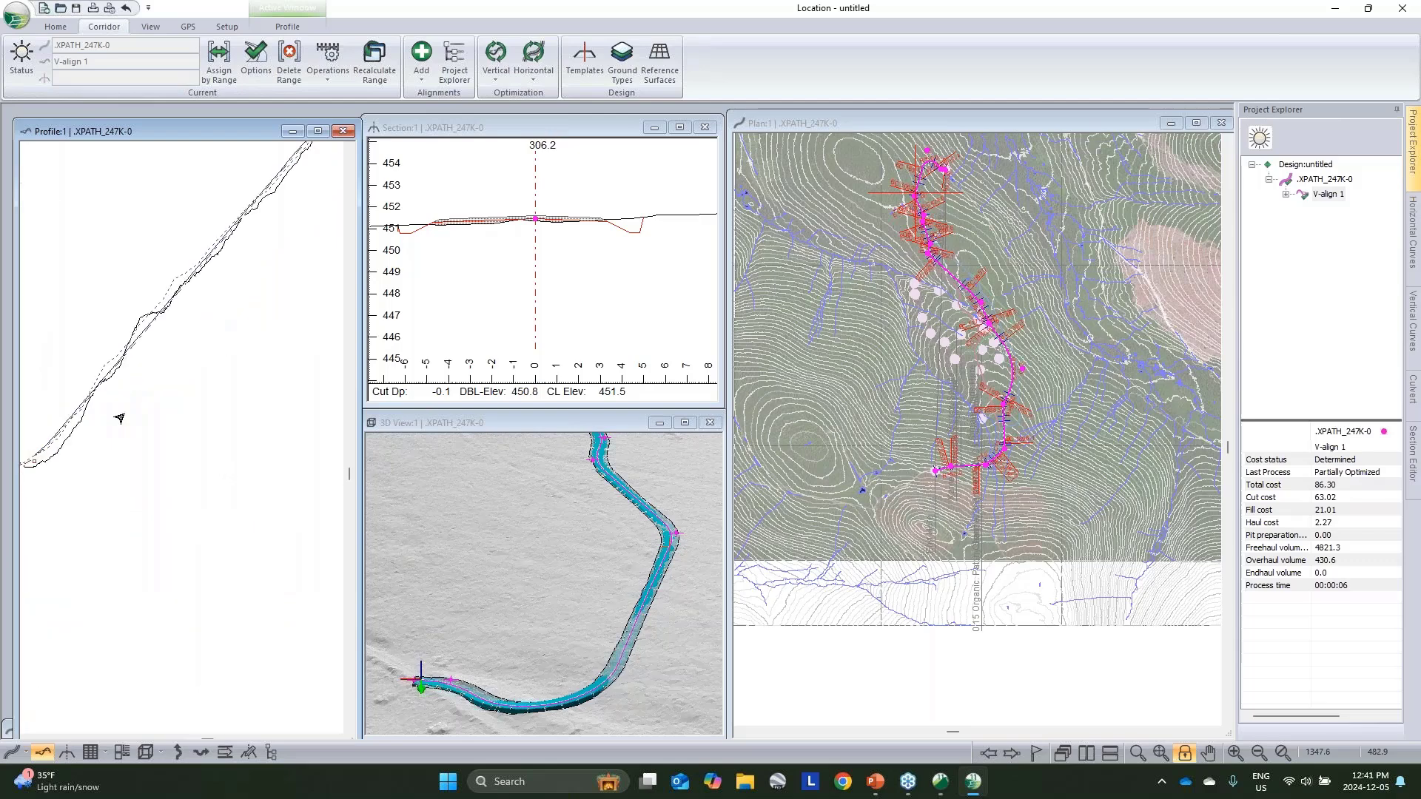
middle_click_drag(358, 272, 118, 402)
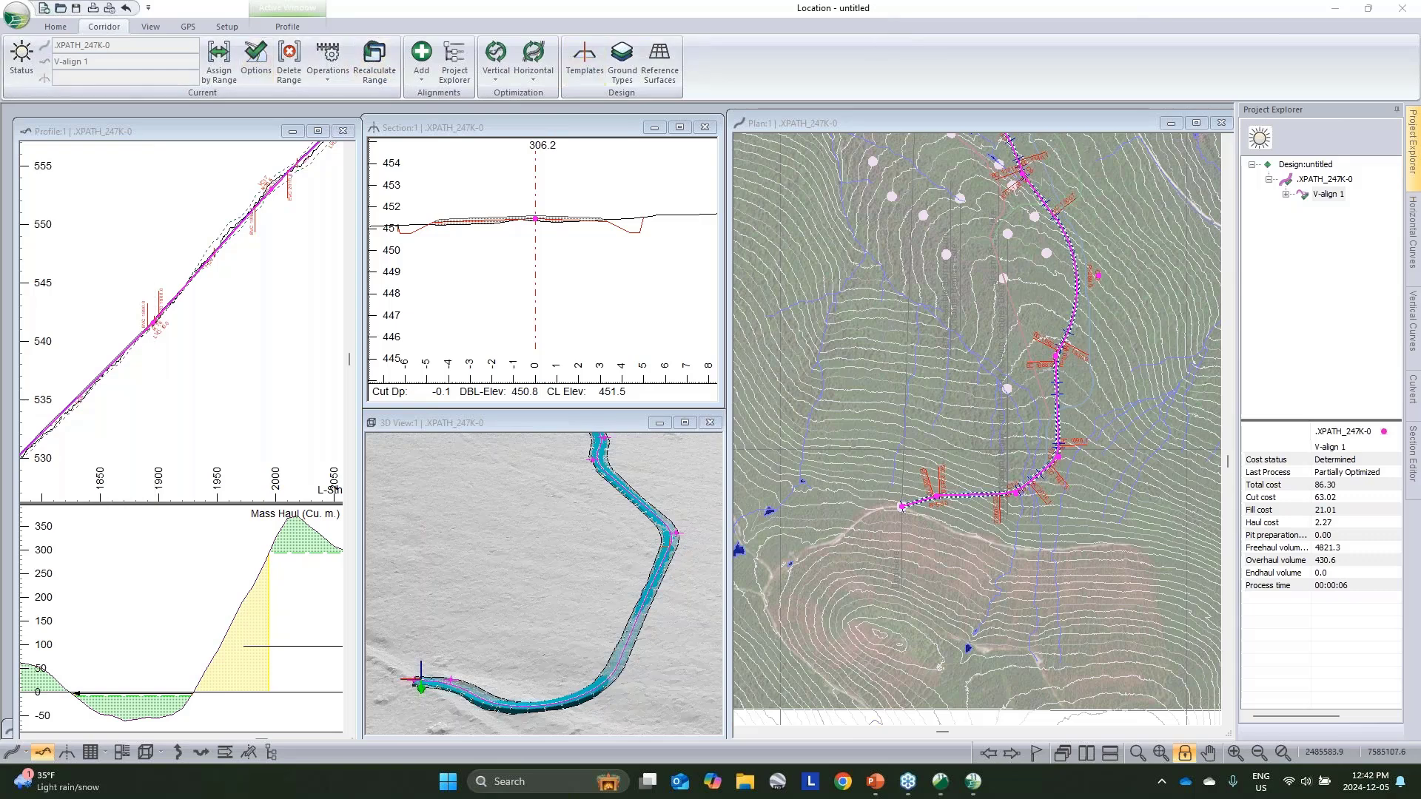
Step: Add a report point on the alignment in the plan at station 2035.7
scroll(1027, 506, "up", 3)
left_click(1000, 430)
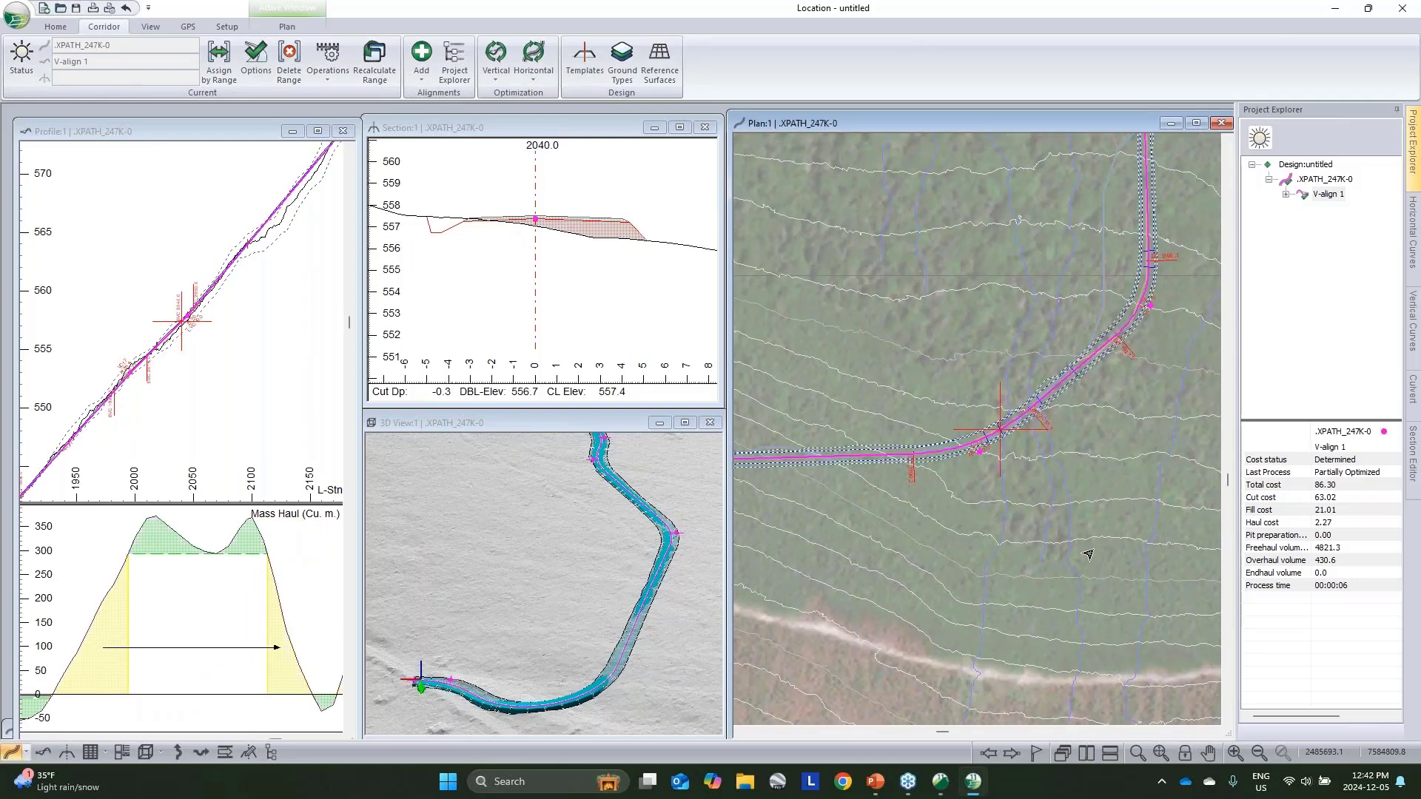
right_click(1024, 400)
left_click(1065, 434)
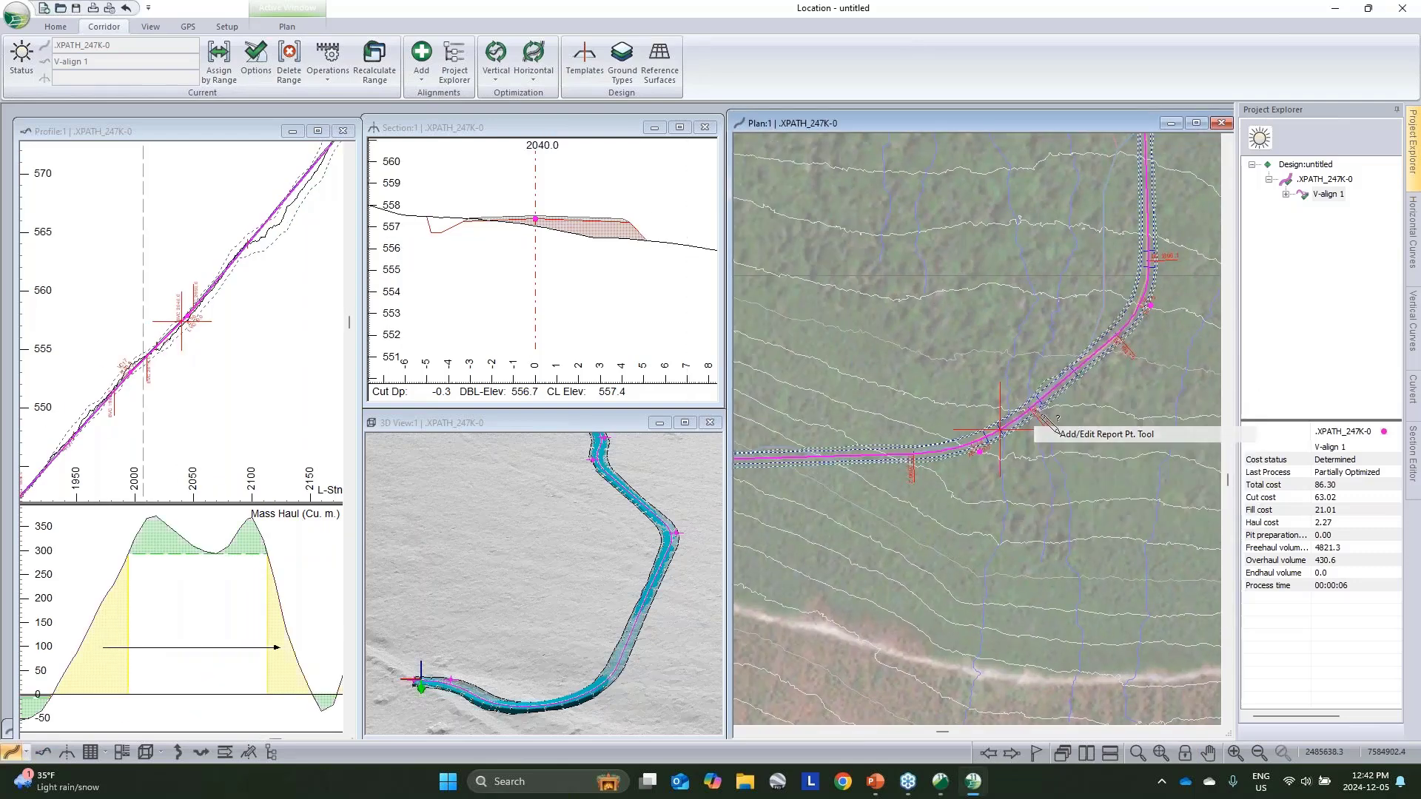
left_click(1006, 426)
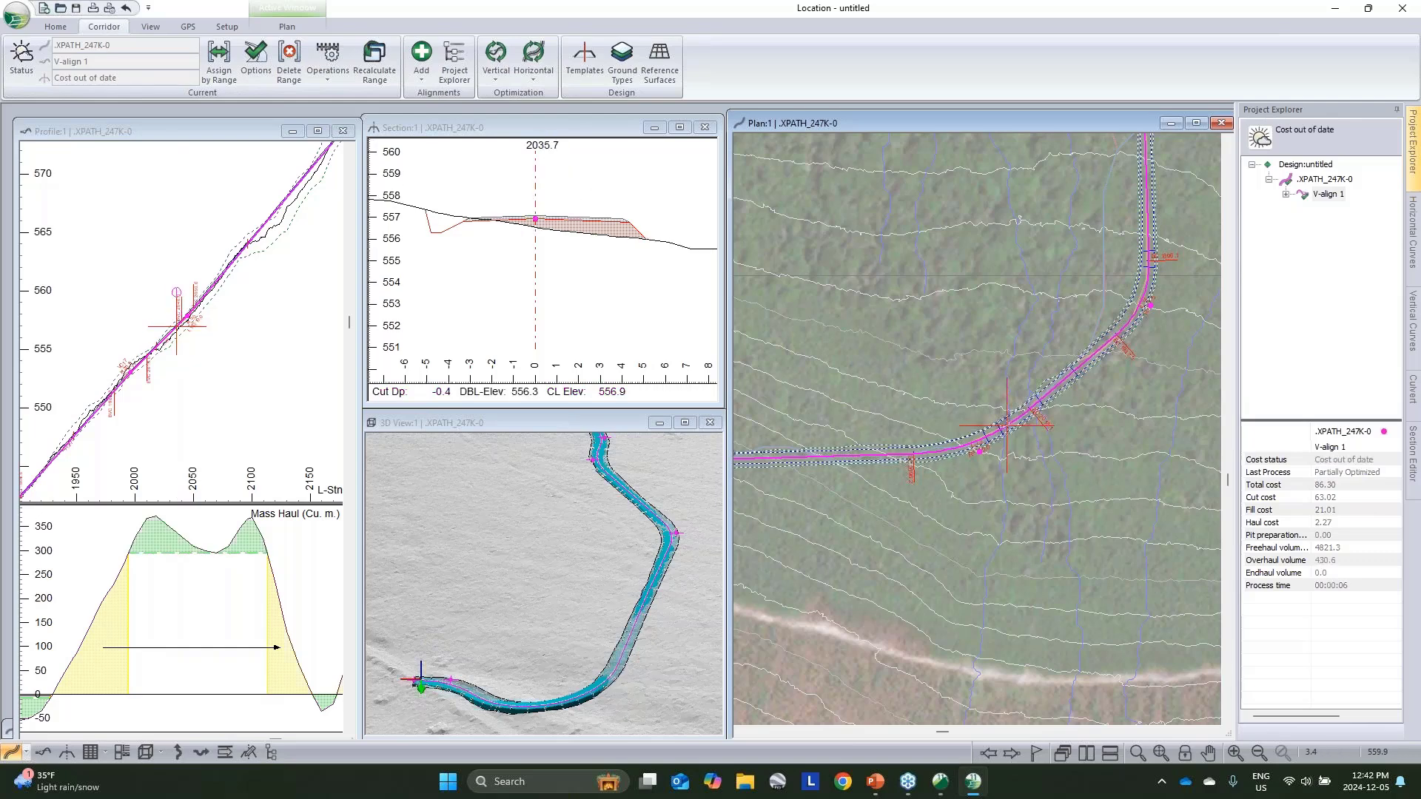
right_click(1035, 286)
left_click(1124, 294)
Step: Add a cross-drain culvert at L-Line station 2035.7
left_click(1411, 392)
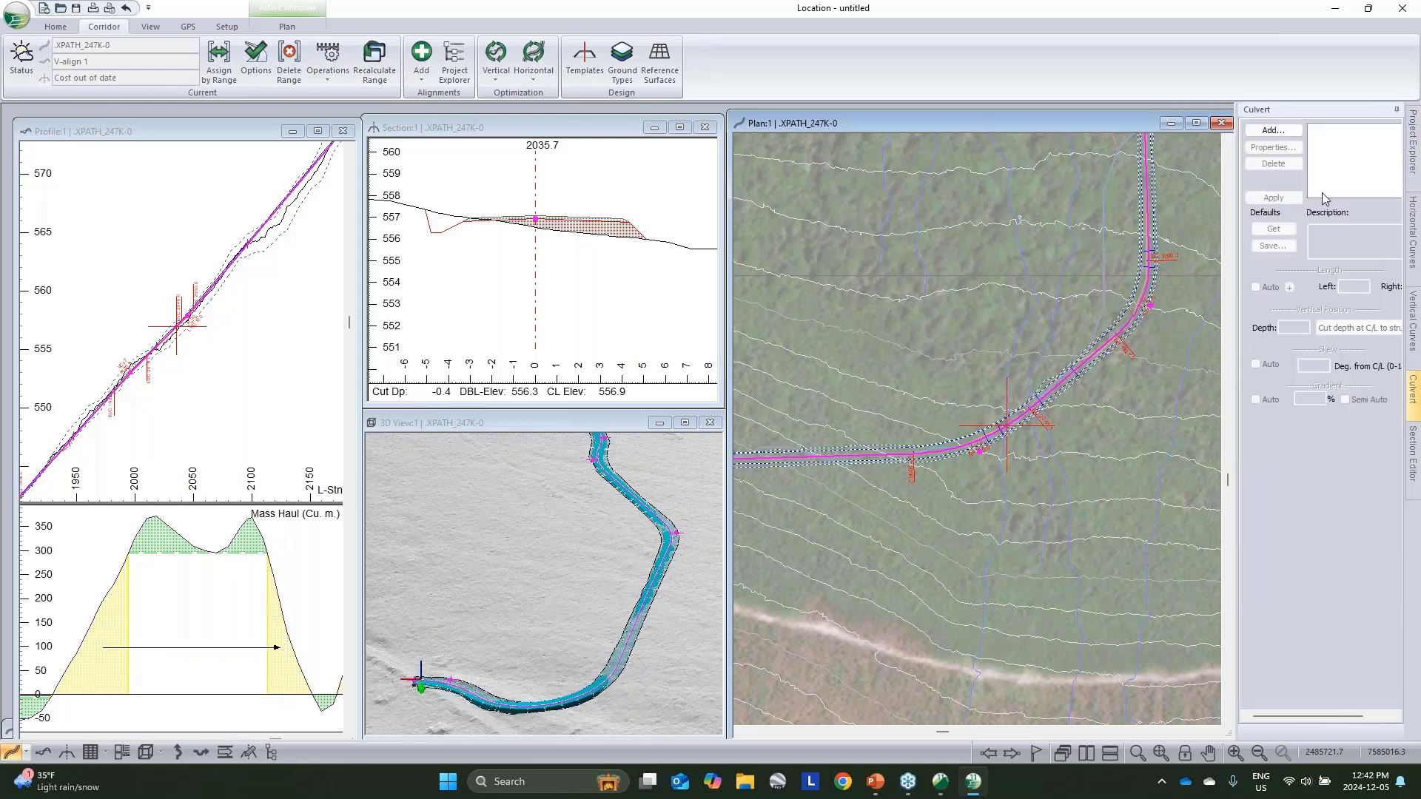
left_click_drag(1237, 239, 1189, 250)
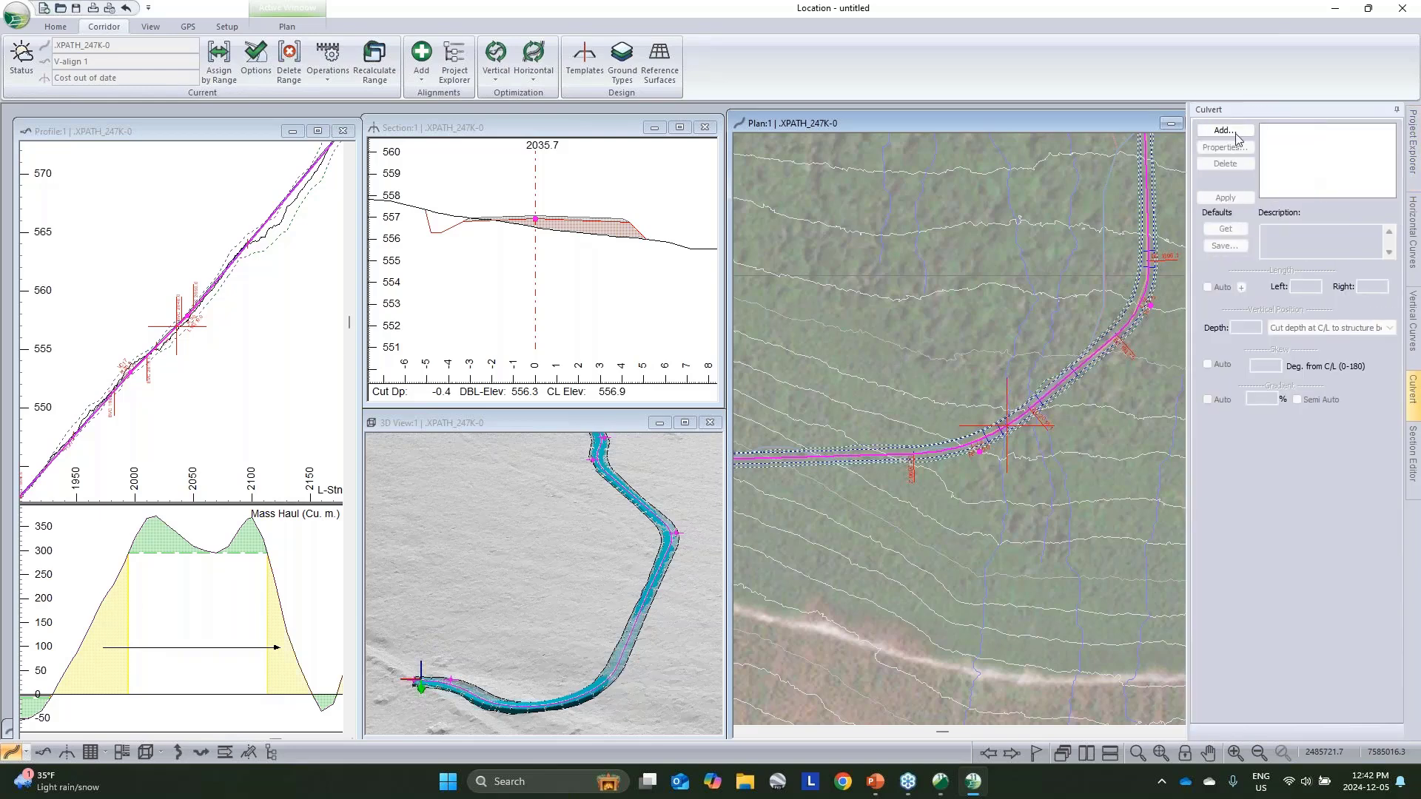
left_click(1225, 130)
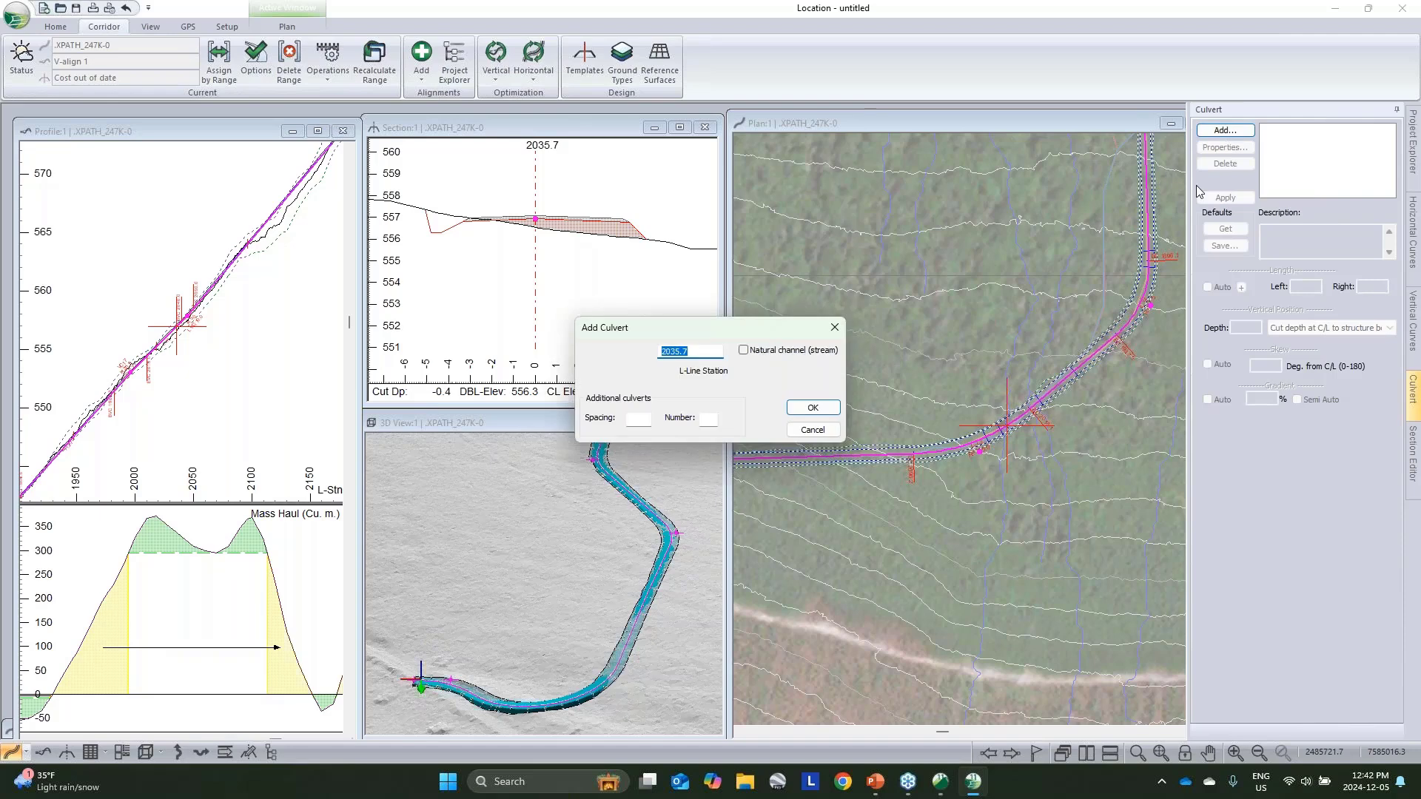
left_click(812, 410)
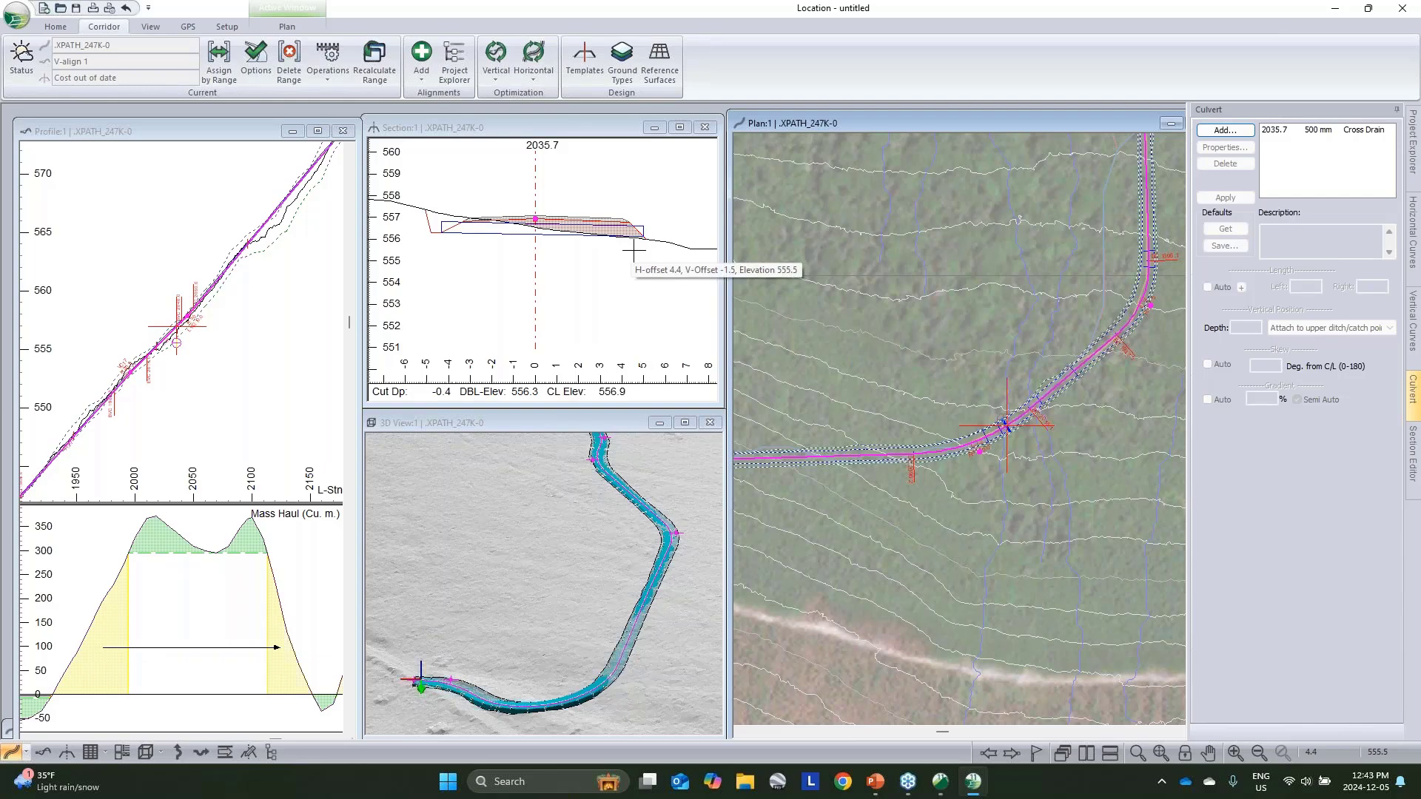
Step: Set the skew of the culvert at station 2035.7 to 110 degrees from the centreline and apply it
left_click(1317, 131)
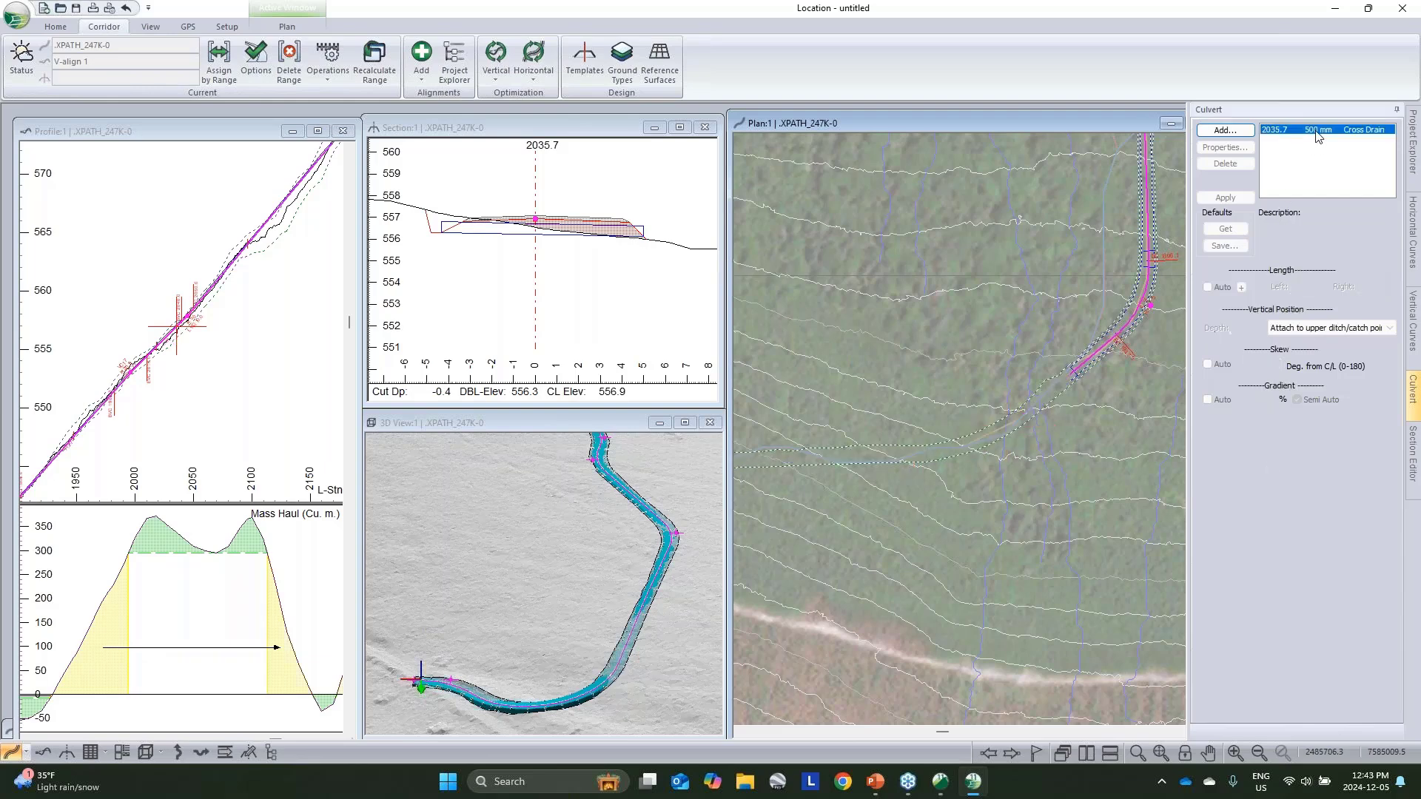
scroll(999, 436, "up", 3)
scroll(999, 437, "up", 1)
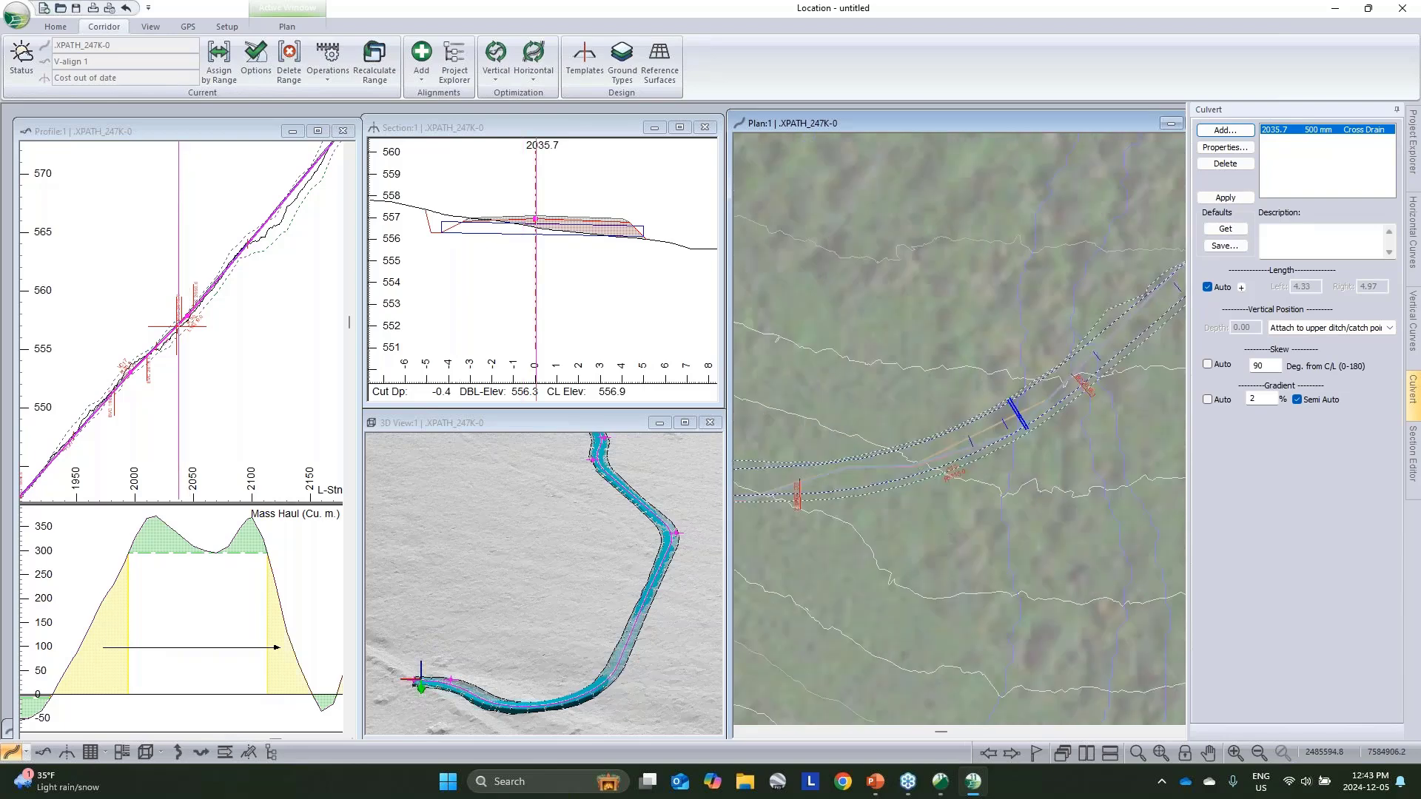
double_click(1261, 365)
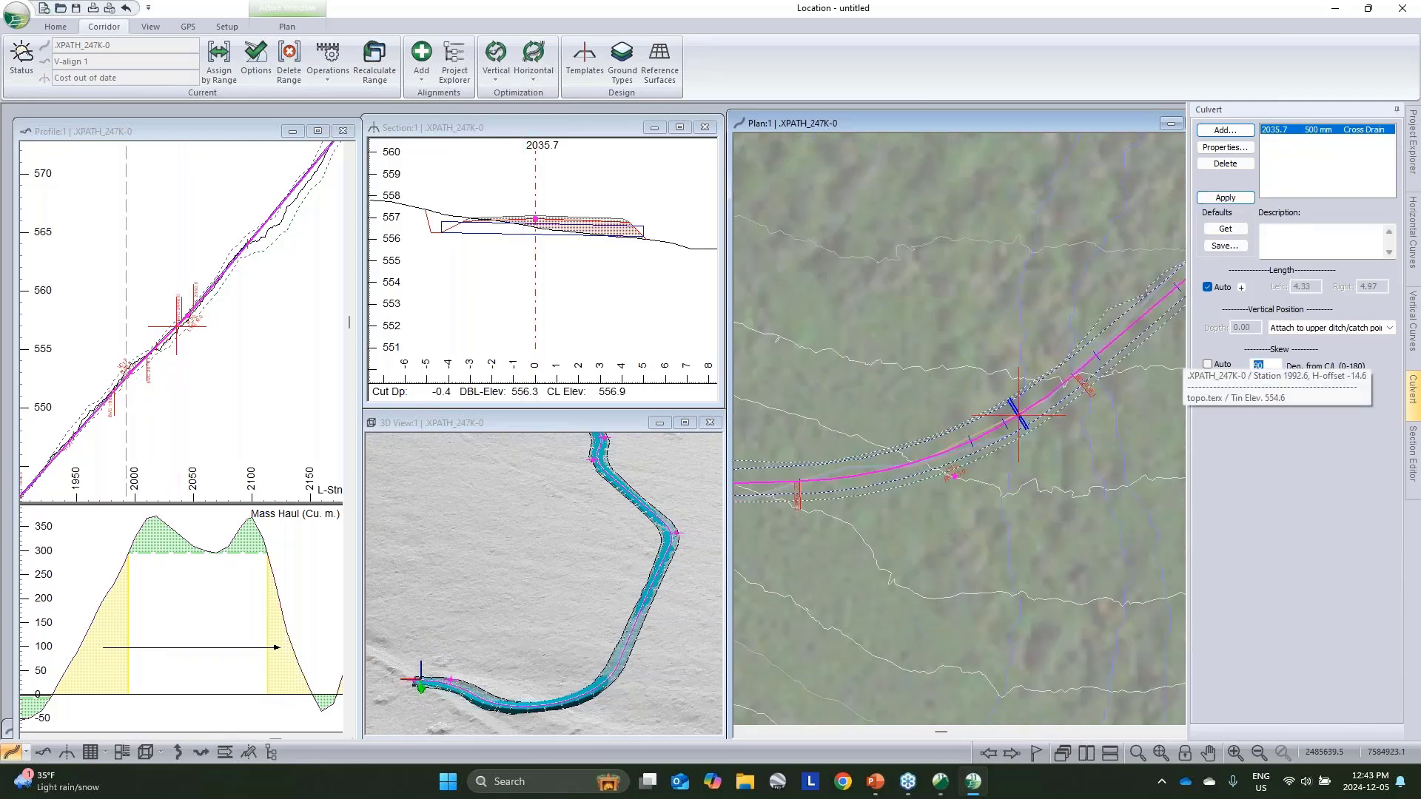
type("11")
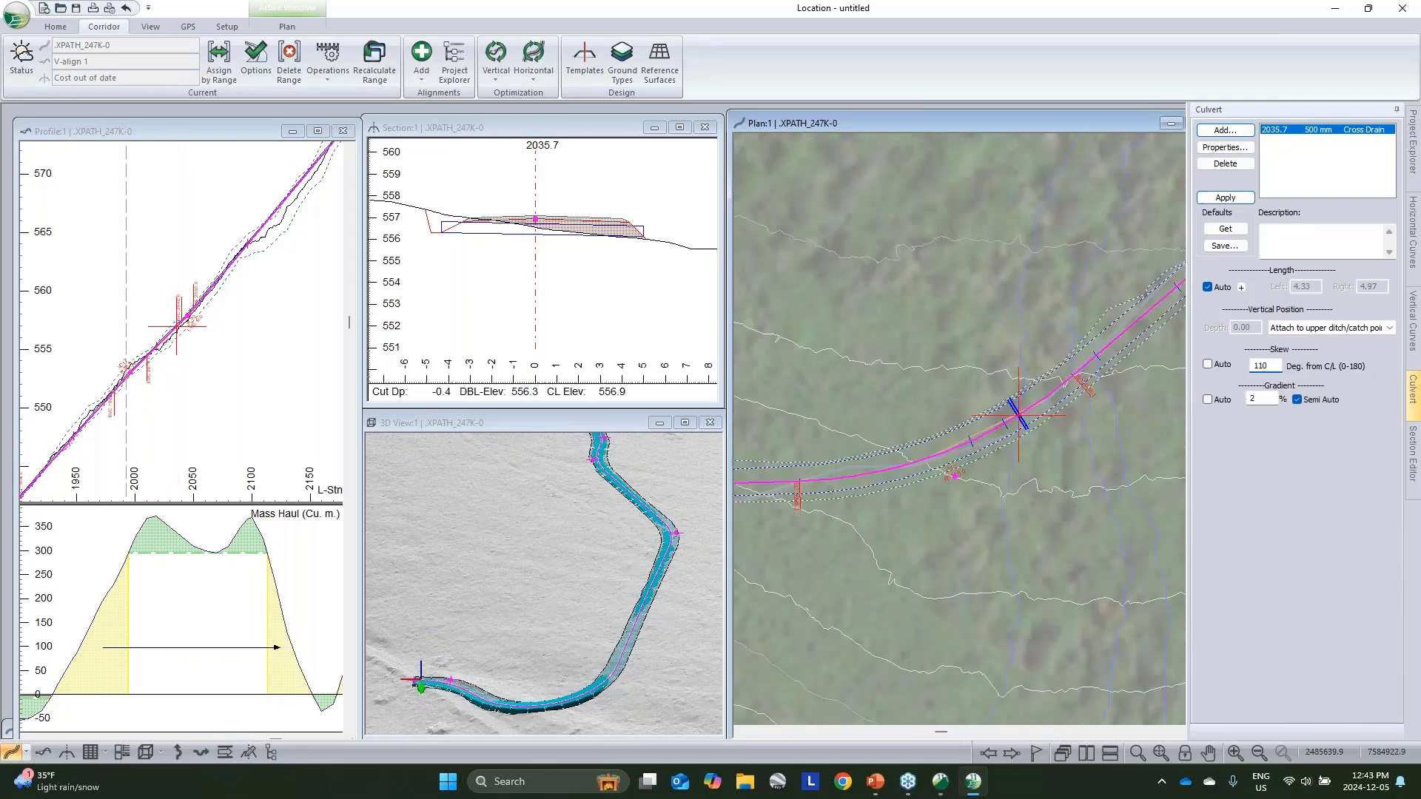
left_click(1213, 198)
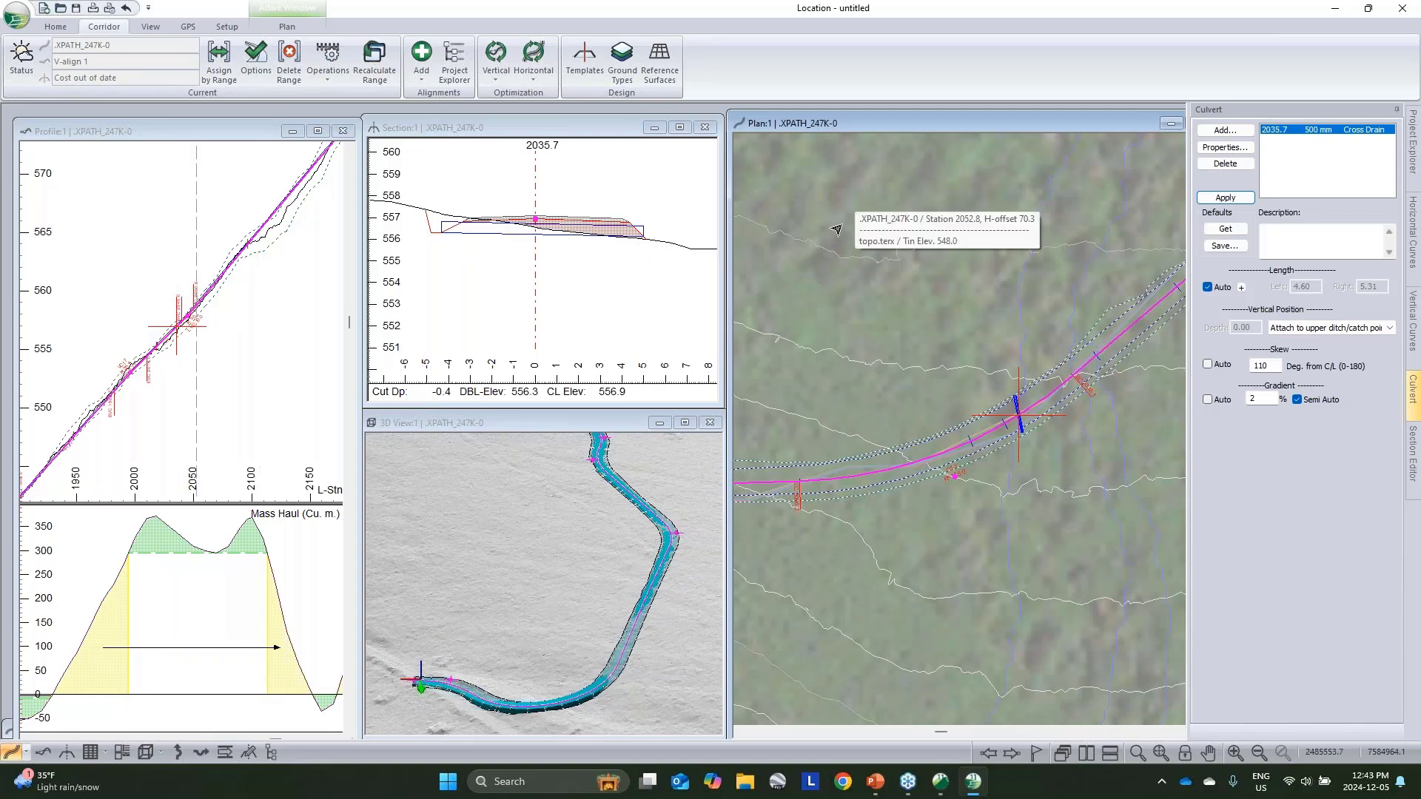
Step: Add a cross-drain culvert at L-Line station 1080.0, on the flat stretch of the profile
scroll(855, 304, "down", 1)
middle_click_drag(1101, 294, 958, 466)
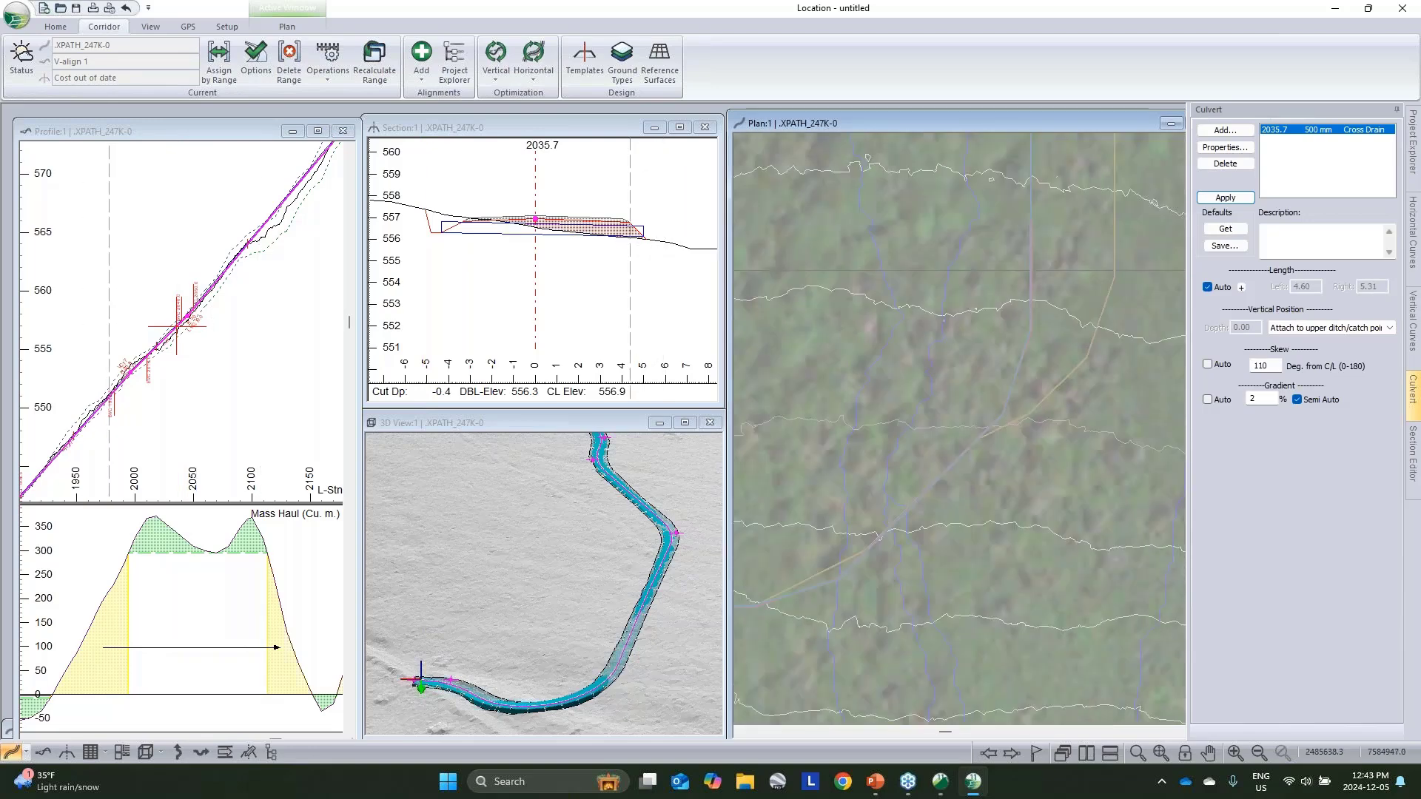
scroll(1050, 311, "down", 1)
middle_click_drag(1050, 311, 997, 493)
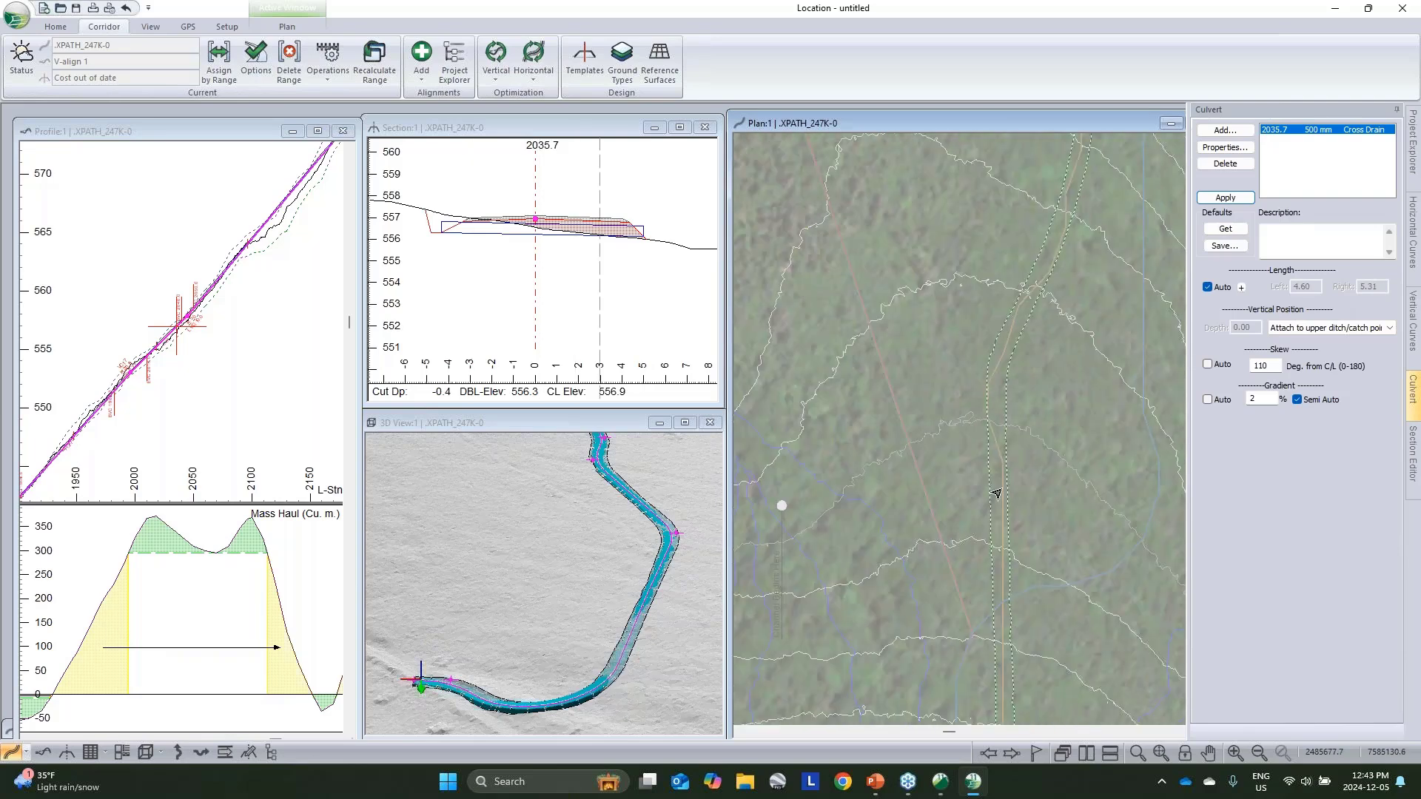
scroll(996, 361, "down", 1)
left_click(999, 359)
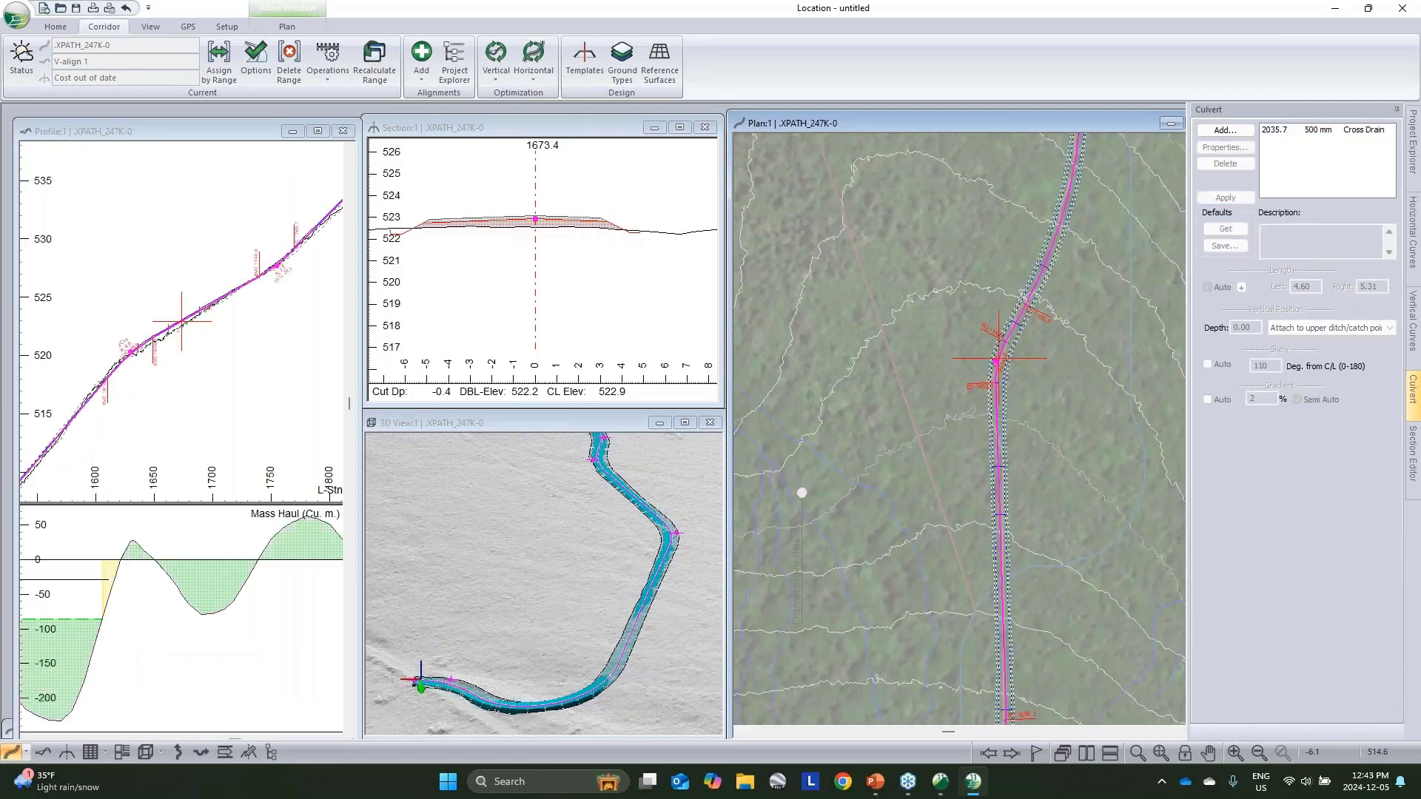
scroll(159, 323, "down", 3)
middle_click_drag(159, 323, 296, 224)
middle_click_drag(125, 391, 171, 351)
scroll(155, 344, "up", 1)
scroll(171, 349, "up", 2)
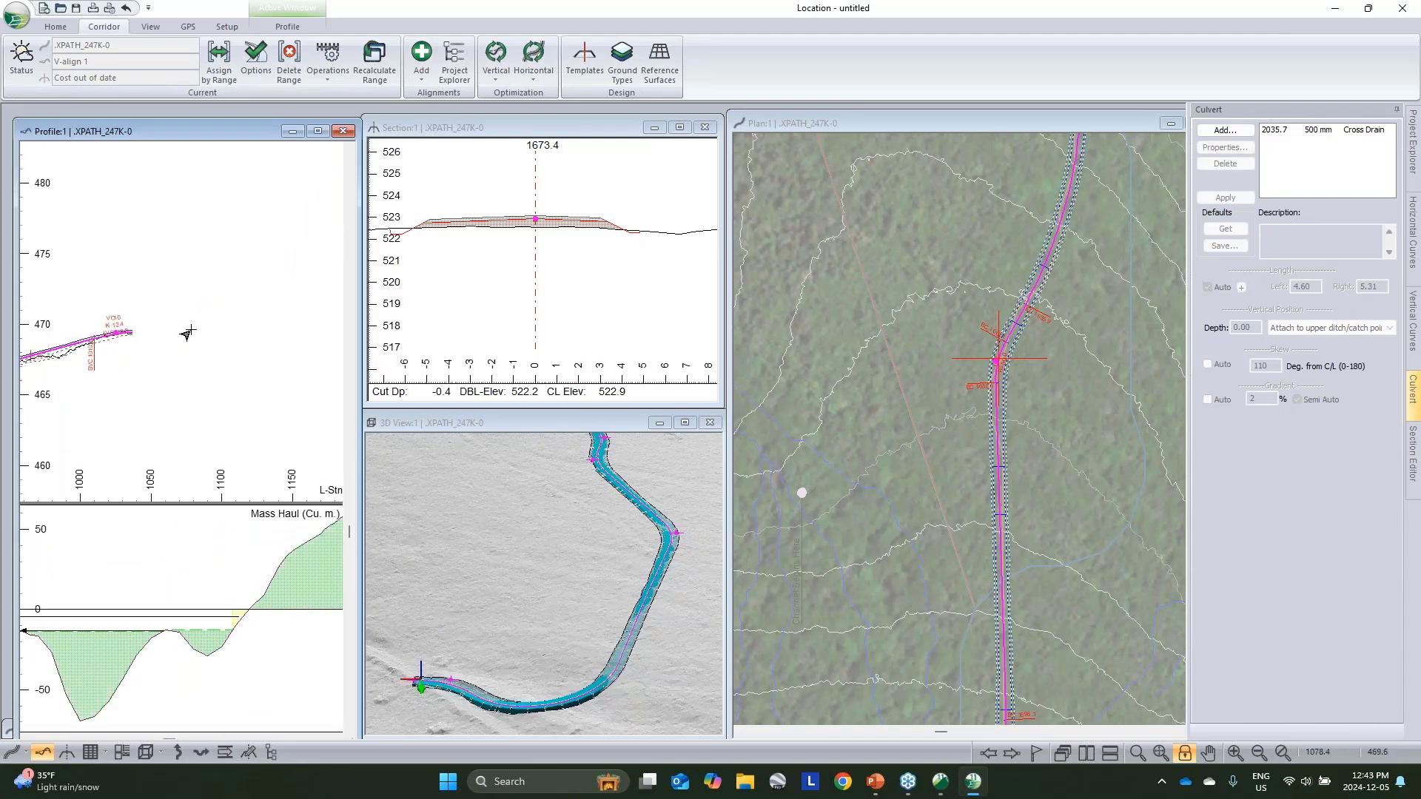
left_click(191, 331)
left_click(1226, 130)
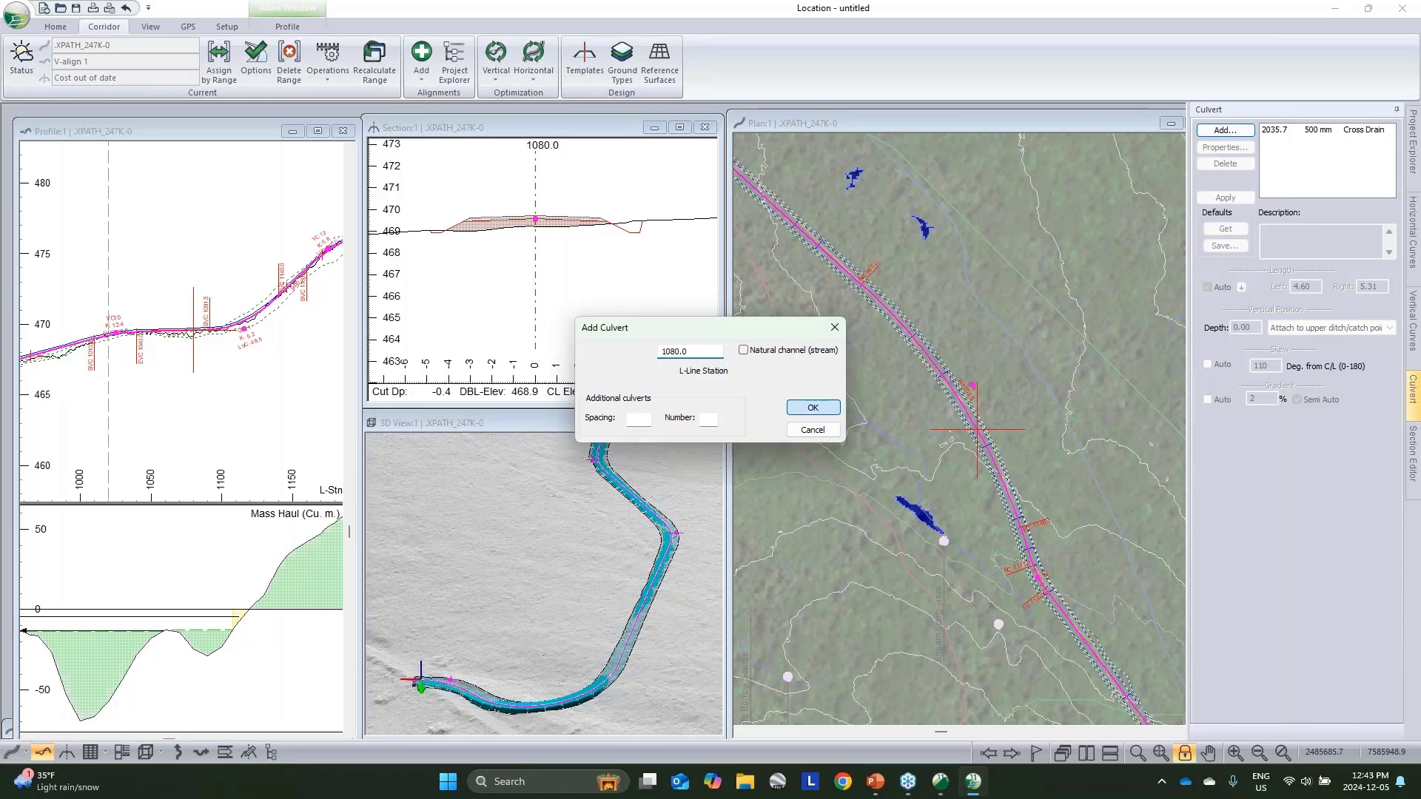
key("Return")
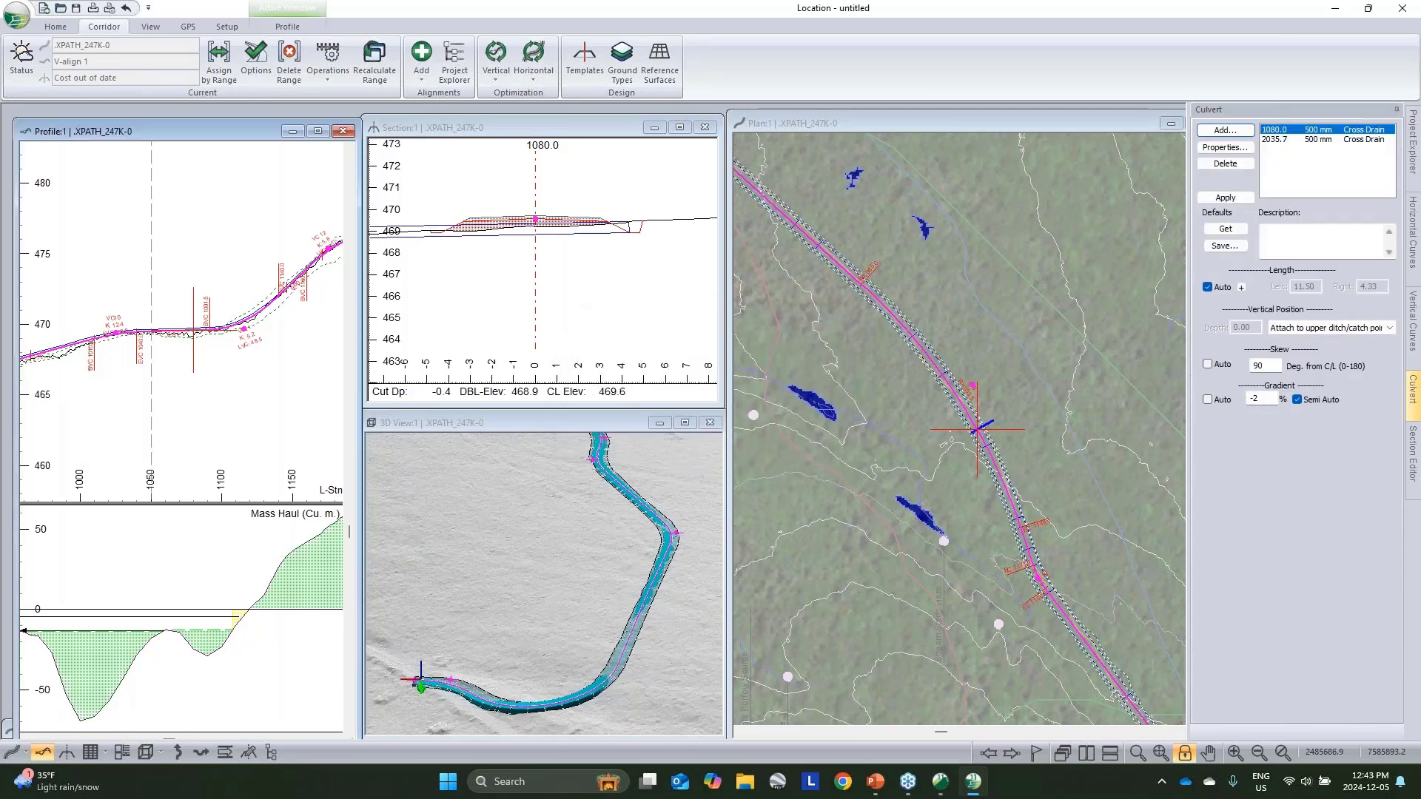
Step: Set the gradient of the culvert at station 1080.0 to 0% and apply it
left_click_drag(1265, 400, 1136, 402)
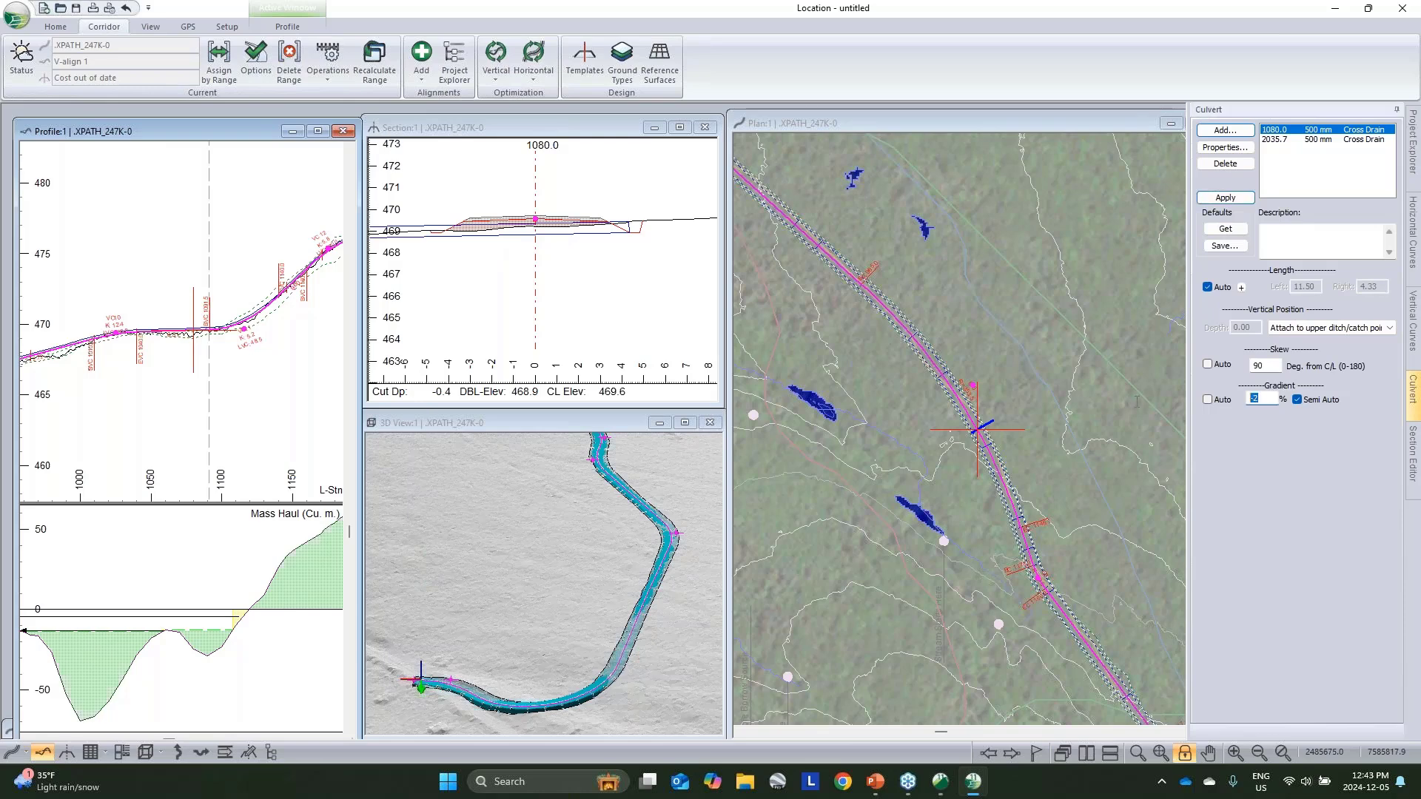
type("0")
left_click(1225, 197)
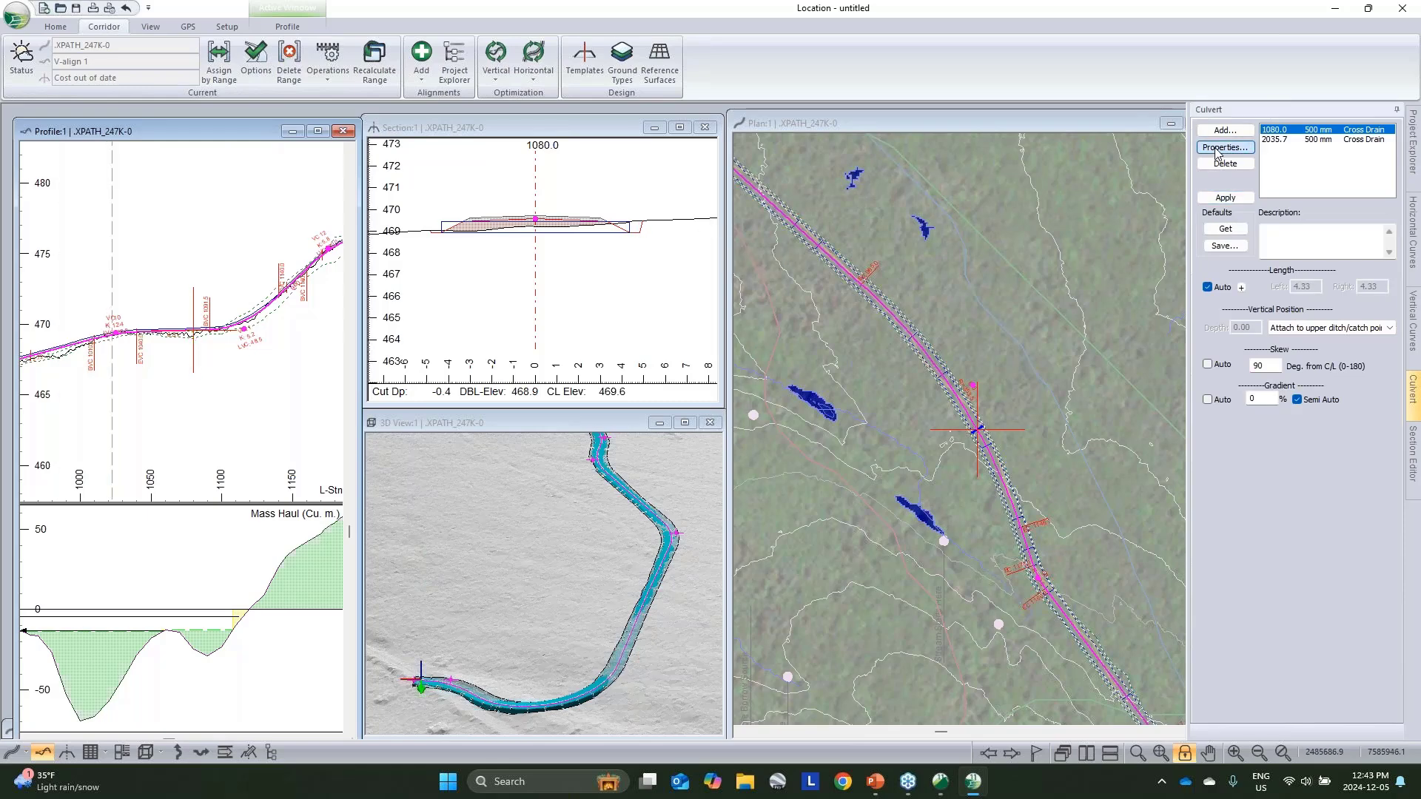
Step: Review the shape and size options in the properties of the culvert at station 1080.0, leaving them unmodified
left_click(1215, 149)
left_click_drag(756, 388, 702, 392)
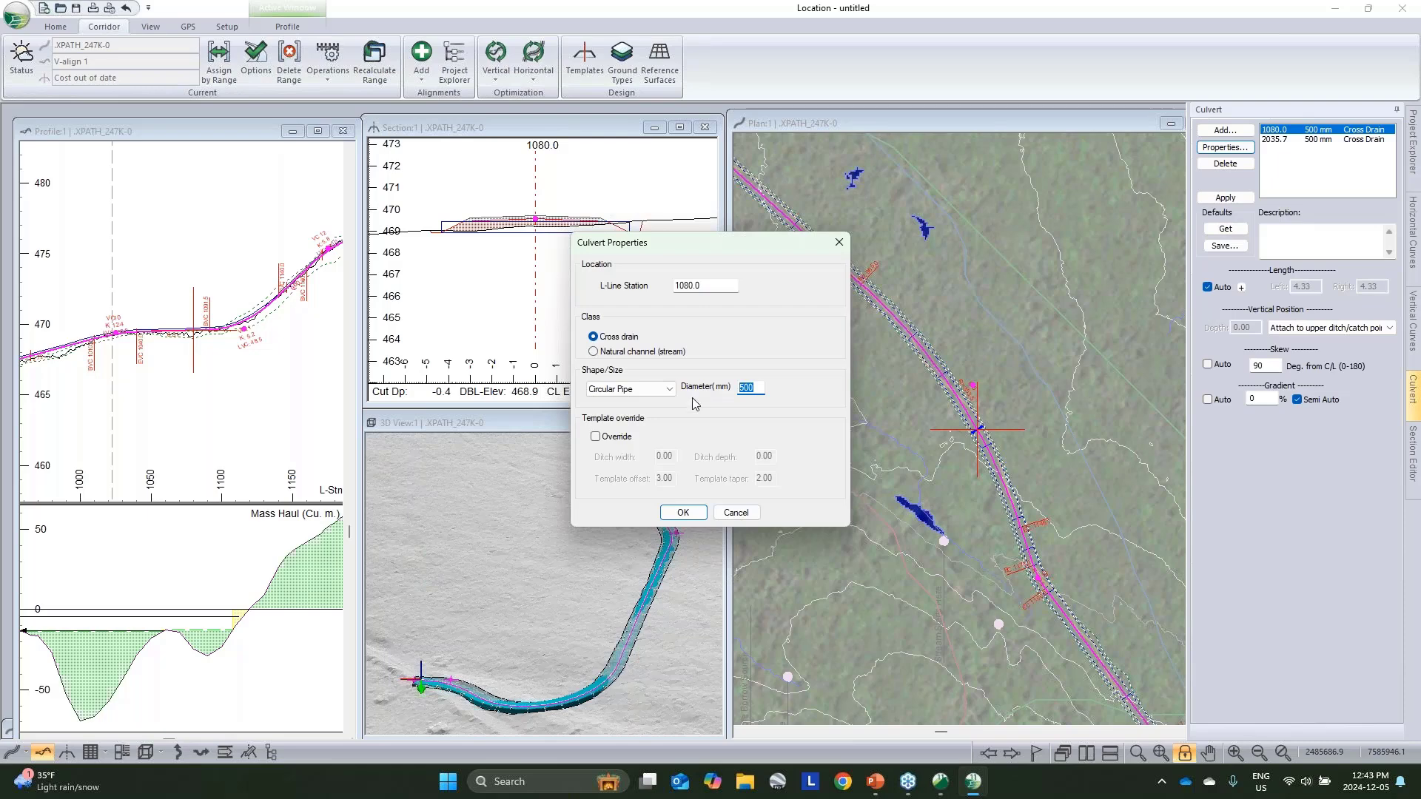
left_click(666, 391)
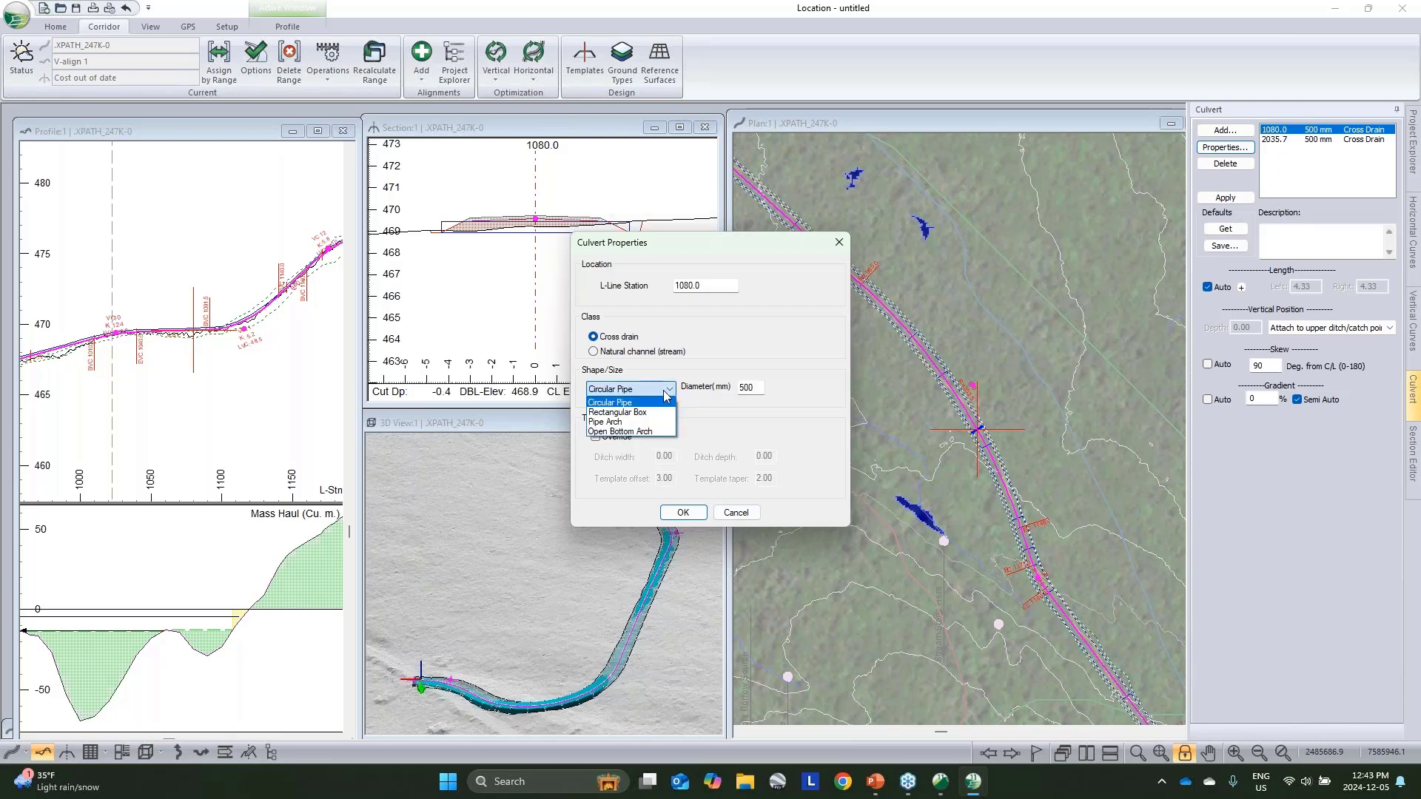
left_click(694, 375)
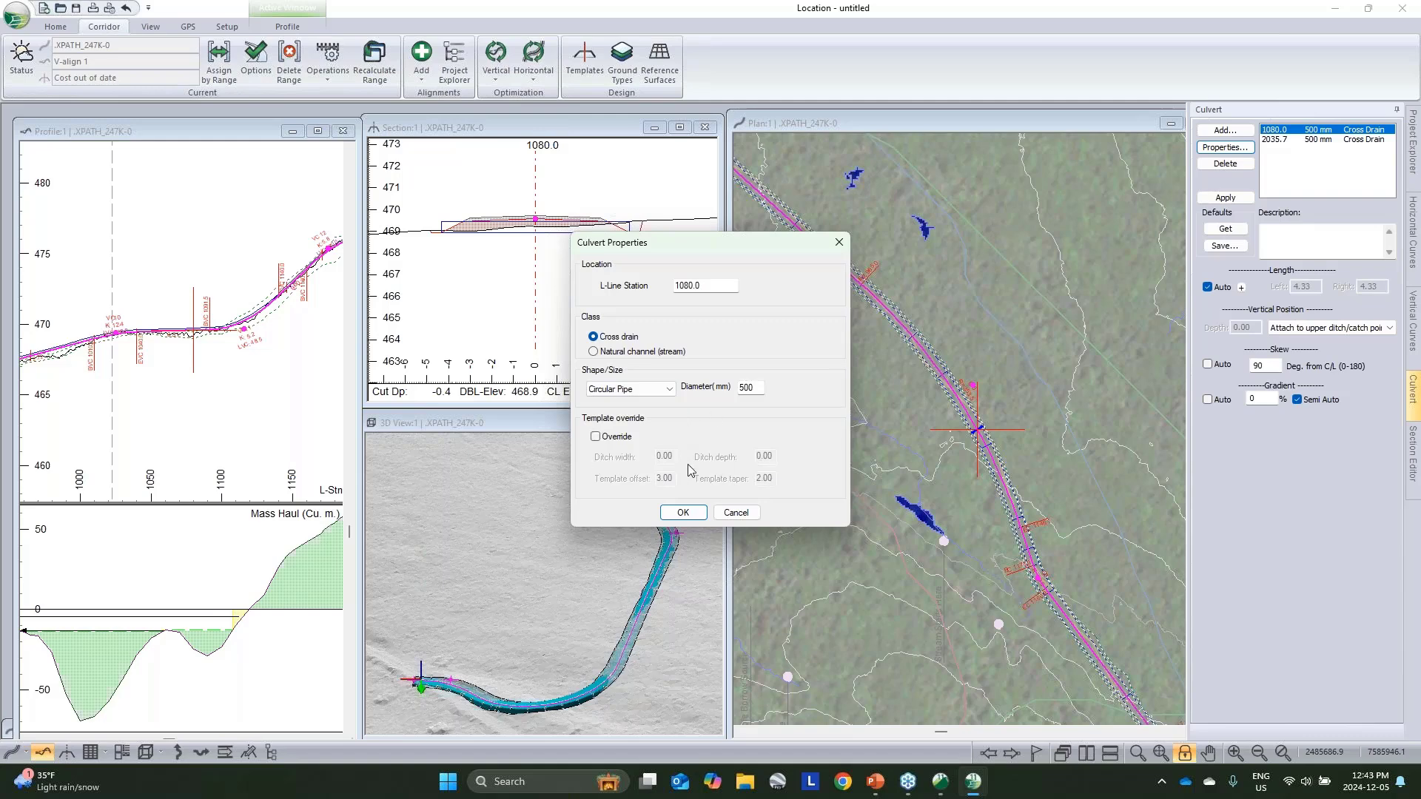
left_click(731, 513)
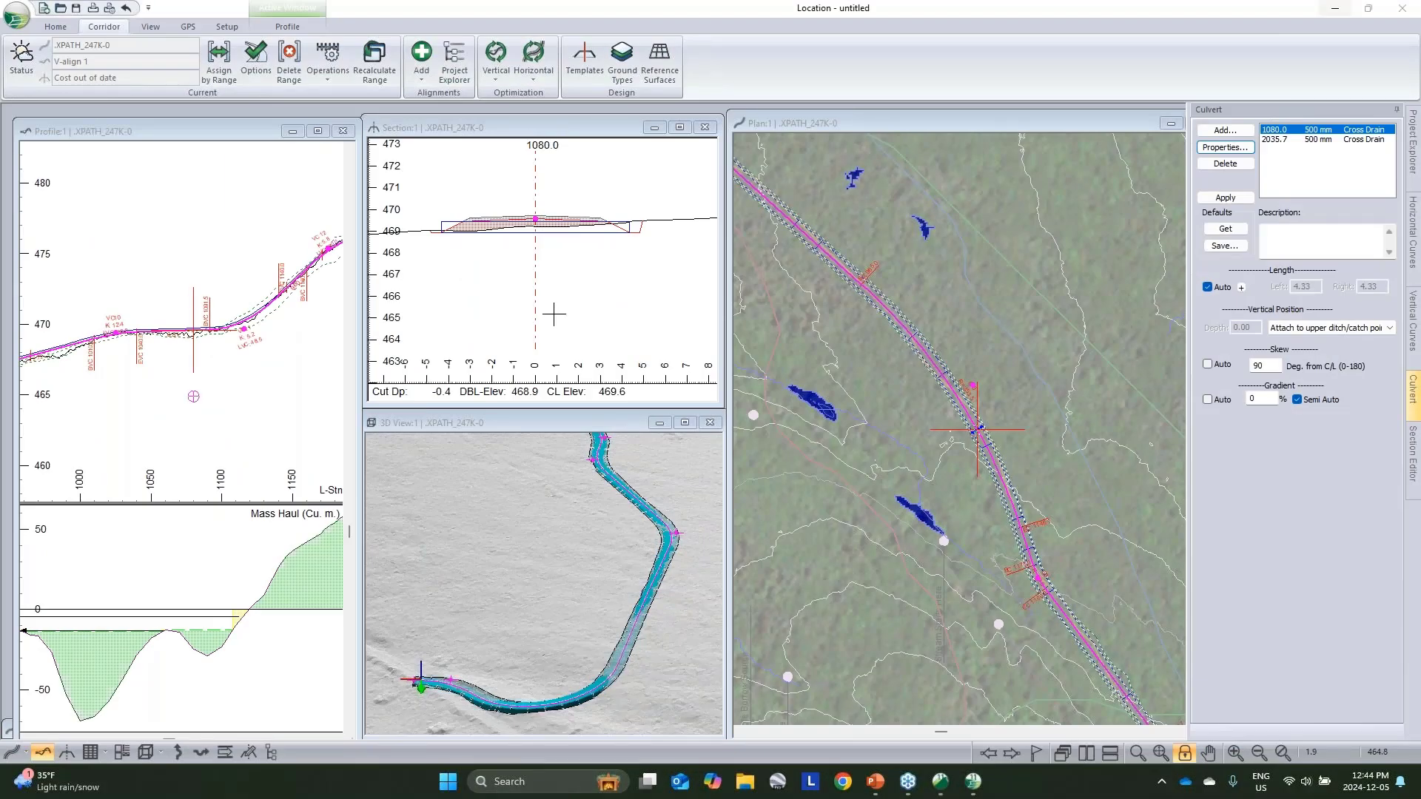
Step: Examine the mass haul diagram in an enlarged profile, then restore the multi-window layout with the whole profile in view
left_click(316, 132)
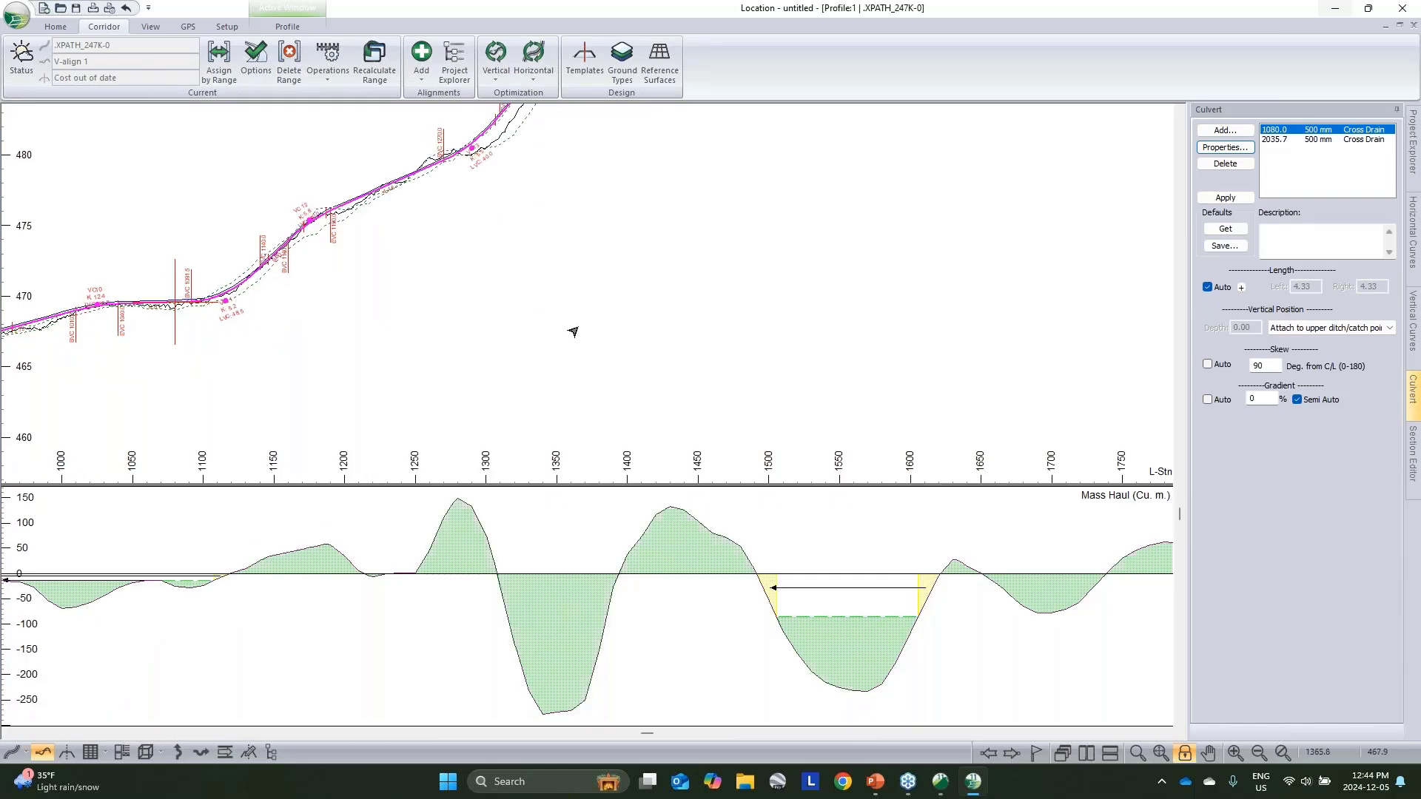
scroll(574, 327, "up", 3)
scroll(600, 410, "down", 4)
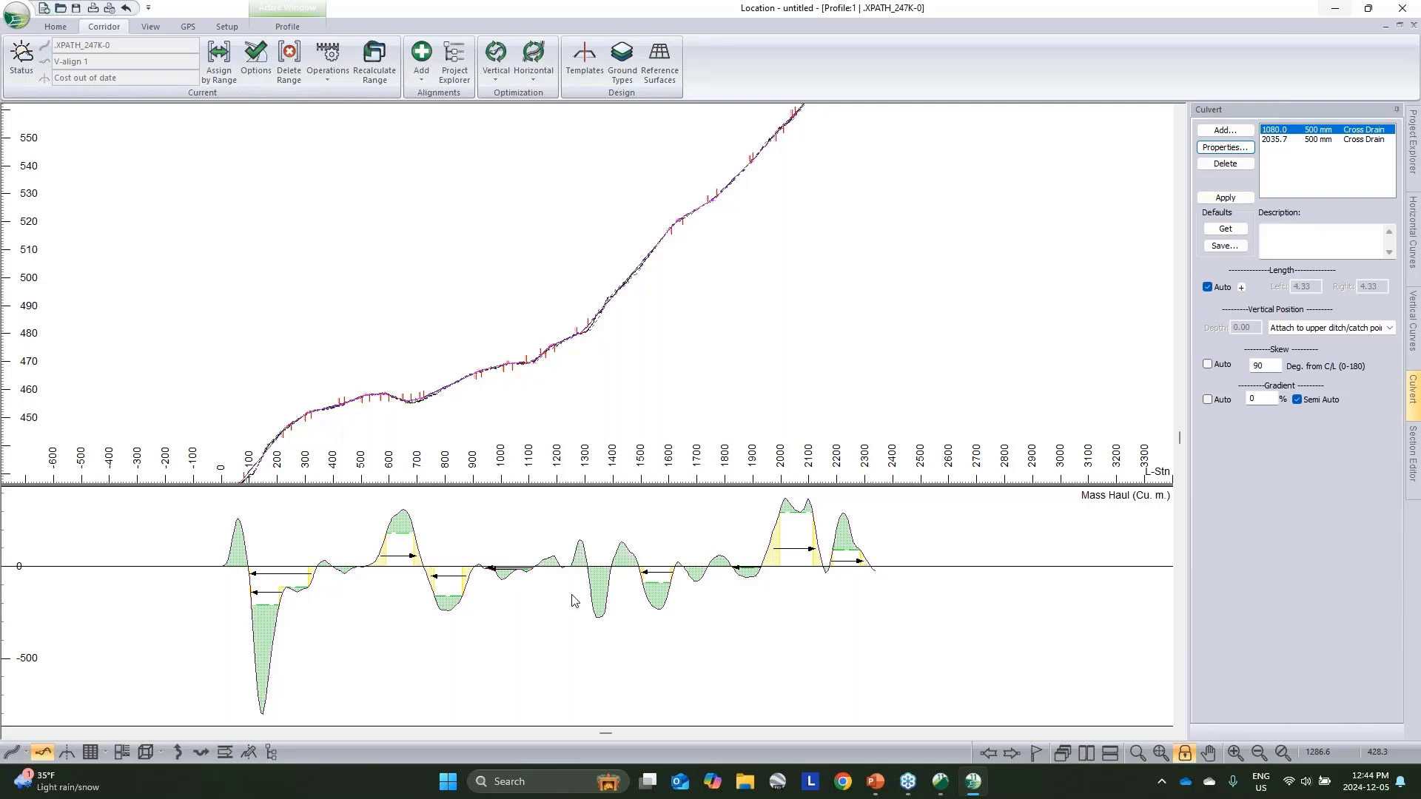
mouse_move(859, 583)
middle_click_drag(273, 444, 392, 351)
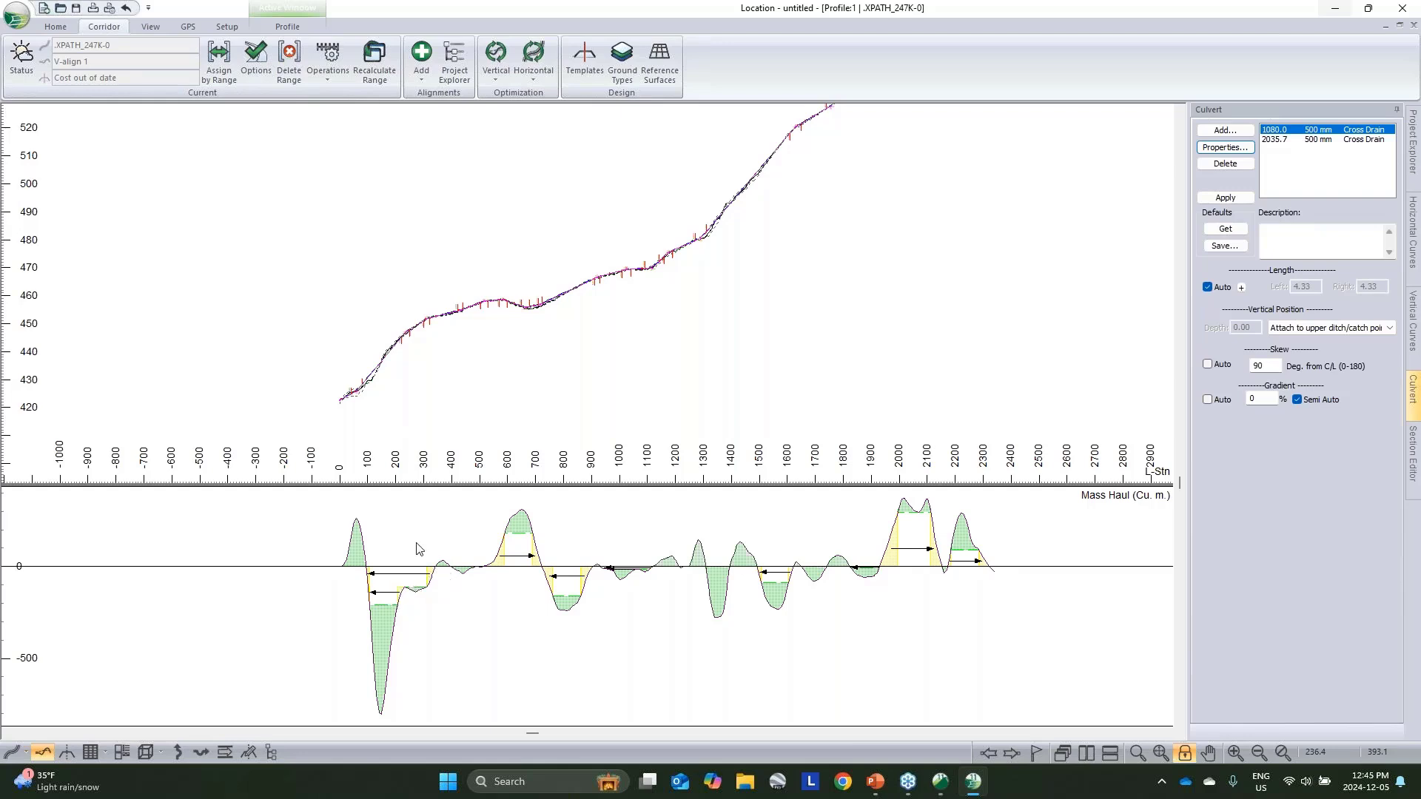
left_click(1246, 205)
left_click(1398, 25)
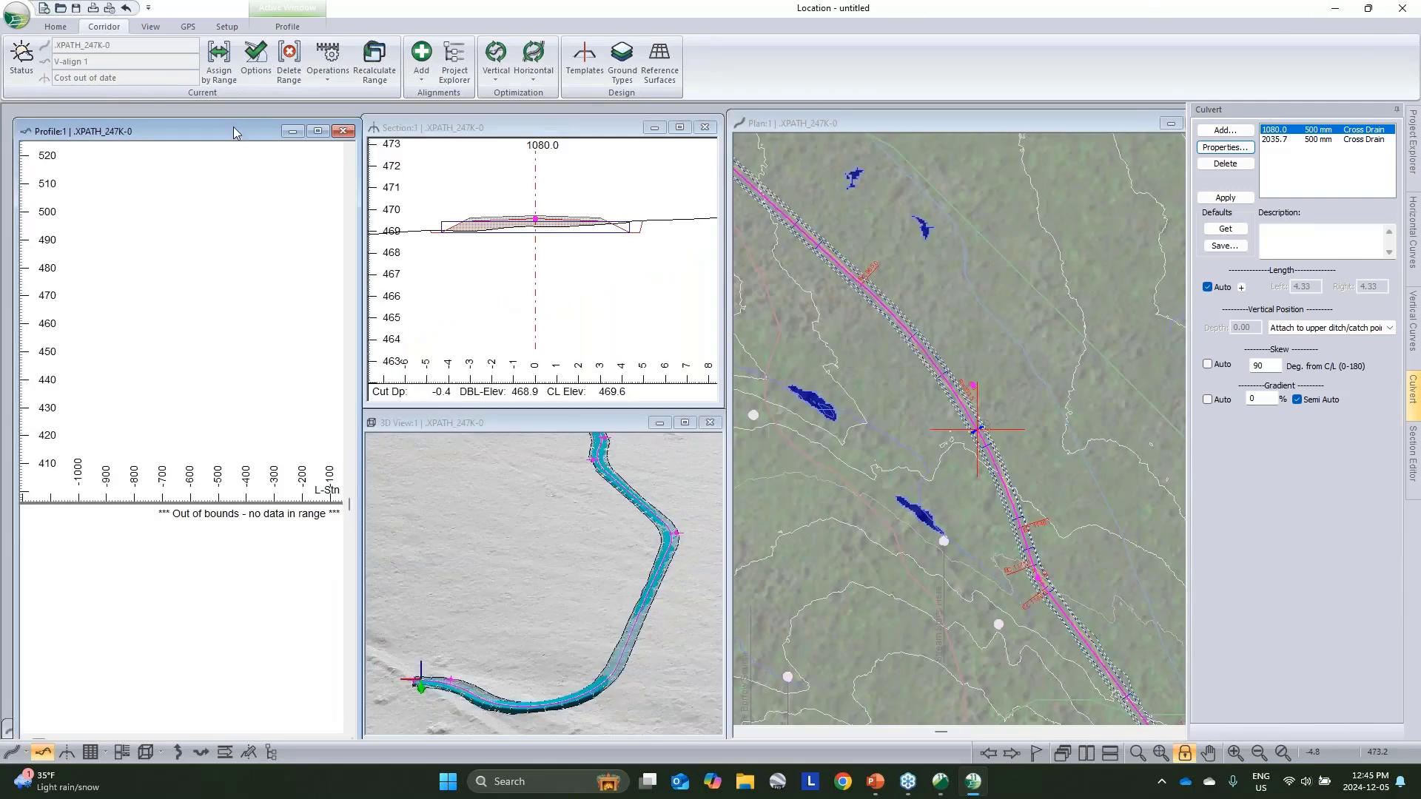
left_click(1148, 752)
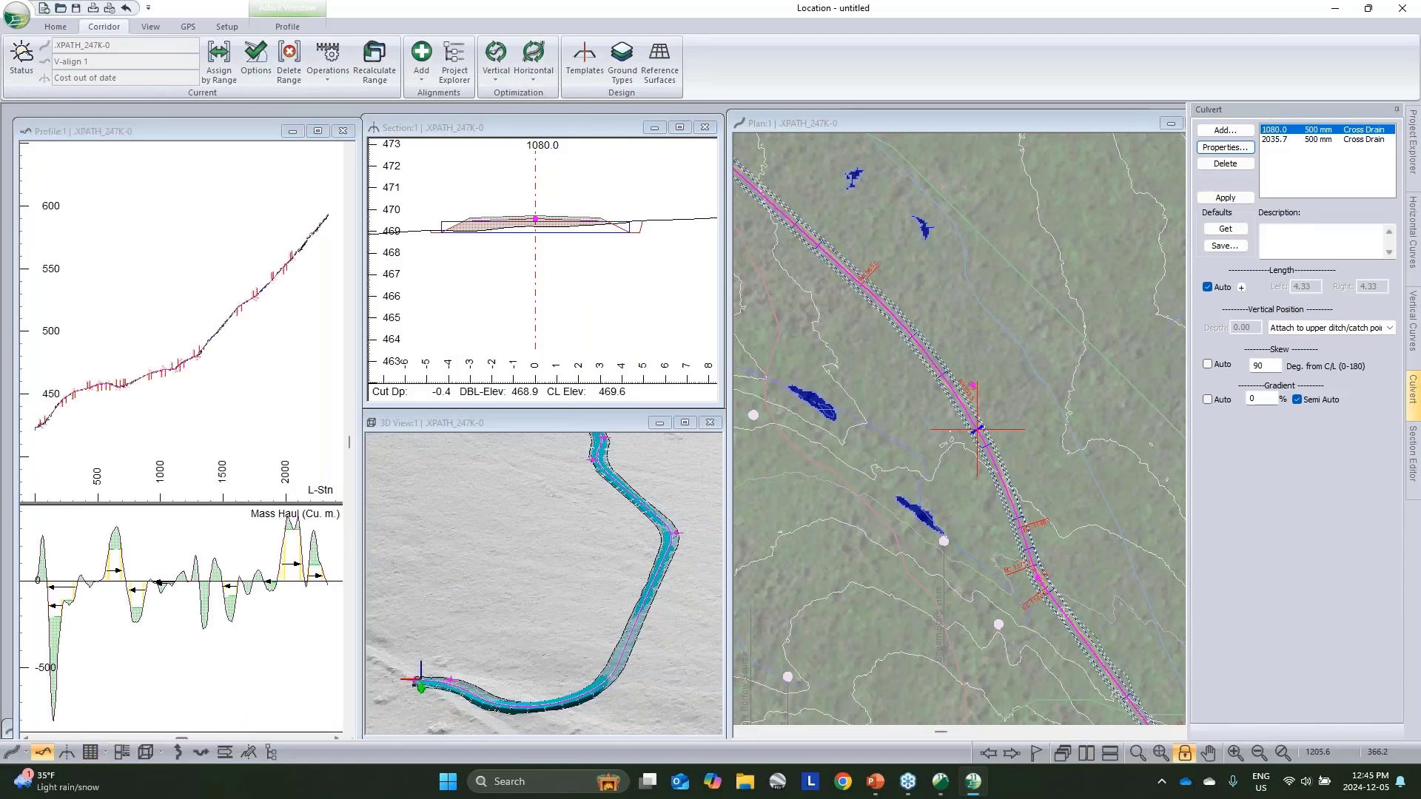
Step: Show the alignment volume report and remove its Srf2, Srf3, Srf6, Srf9 and Strip volume columns
left_click(89, 752)
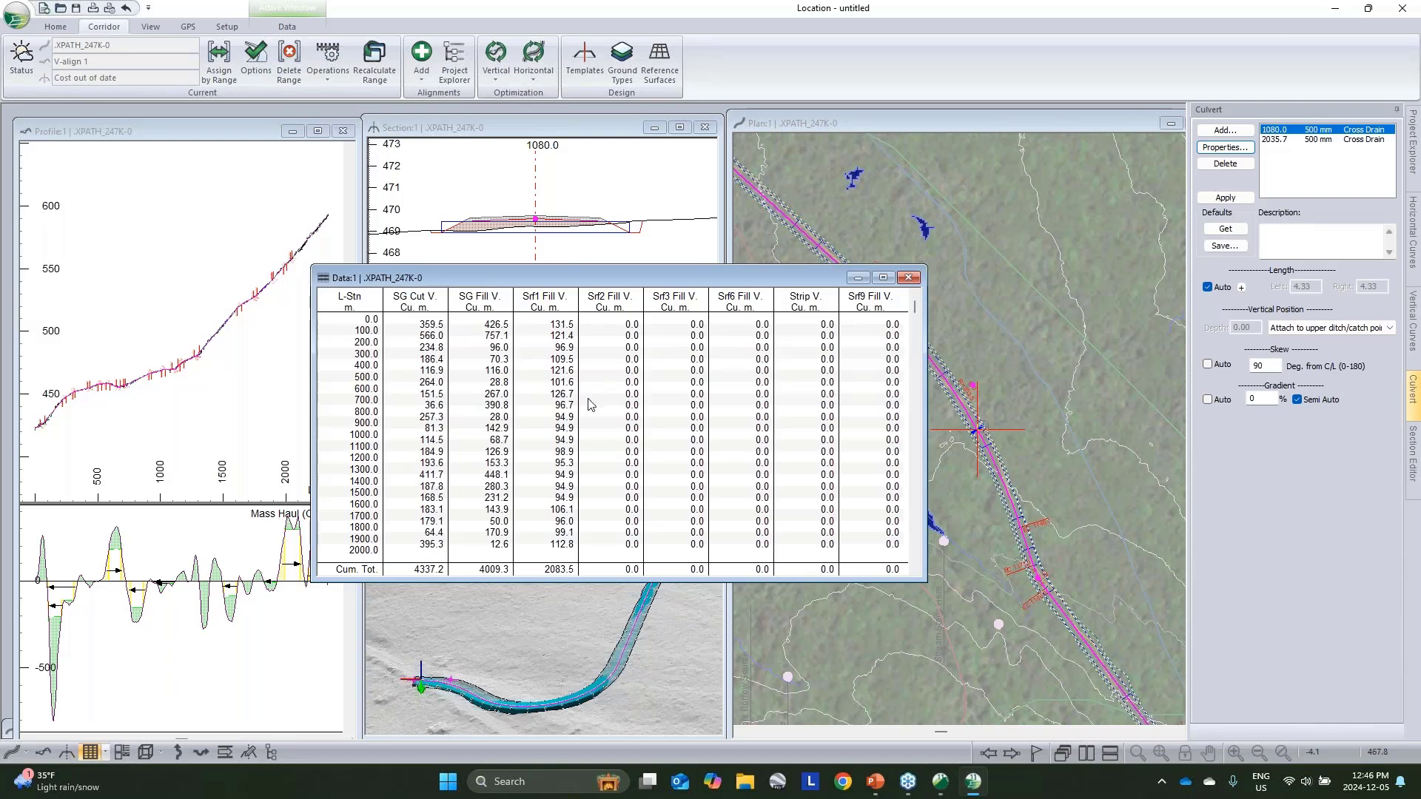
right_click(683, 383)
left_click(733, 409)
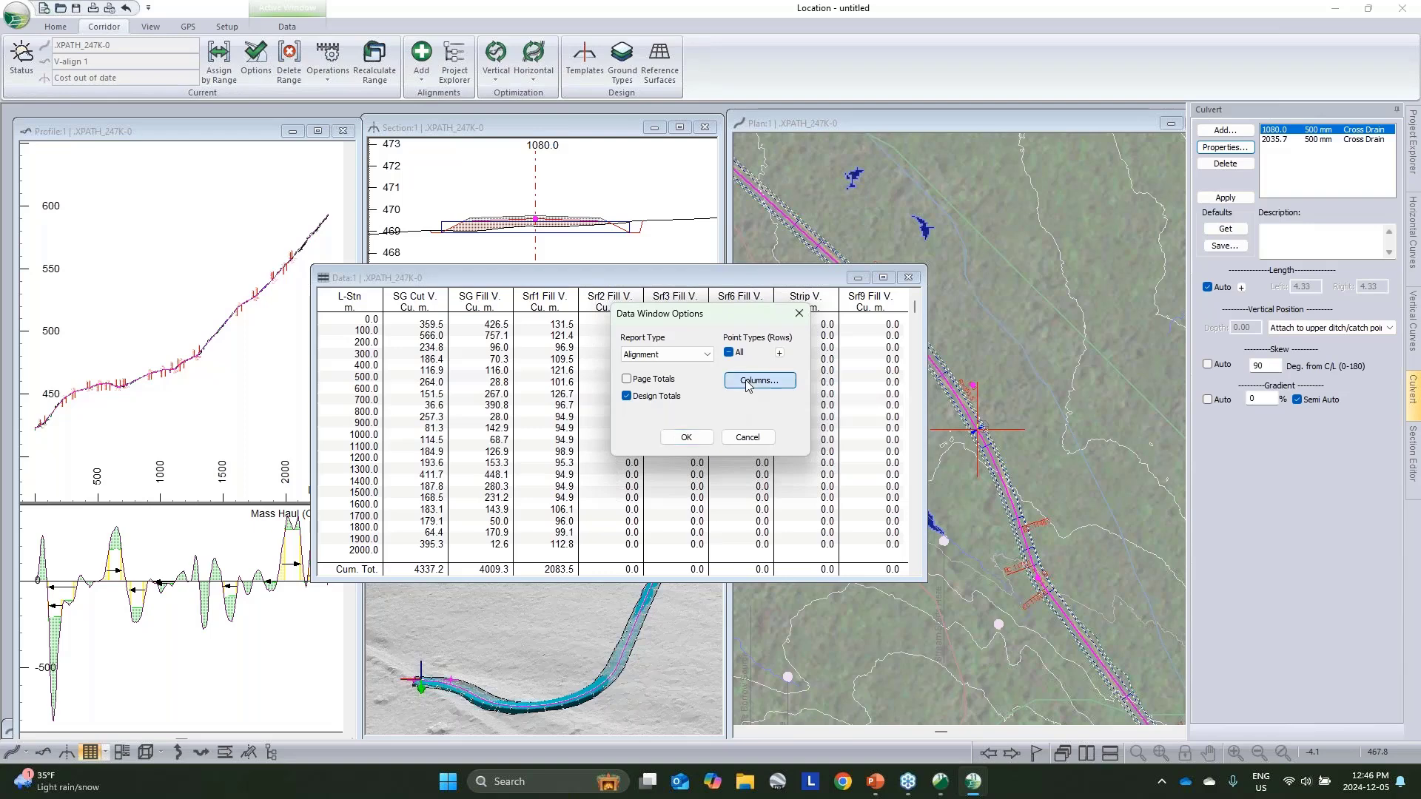
left_click(747, 381)
left_click(748, 377)
left_click(771, 422)
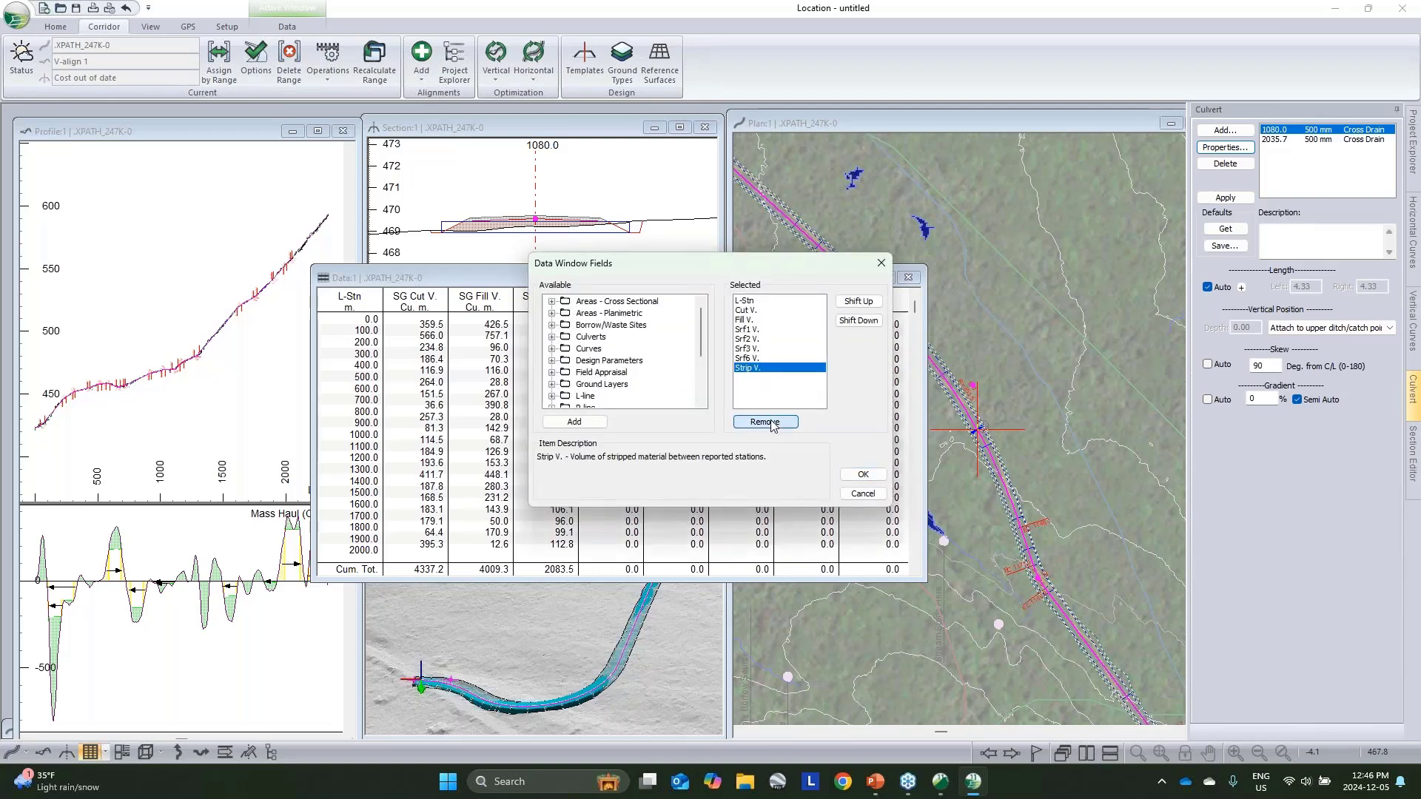
left_click(771, 422)
left_click(771, 421)
left_click(771, 422)
left_click(771, 422)
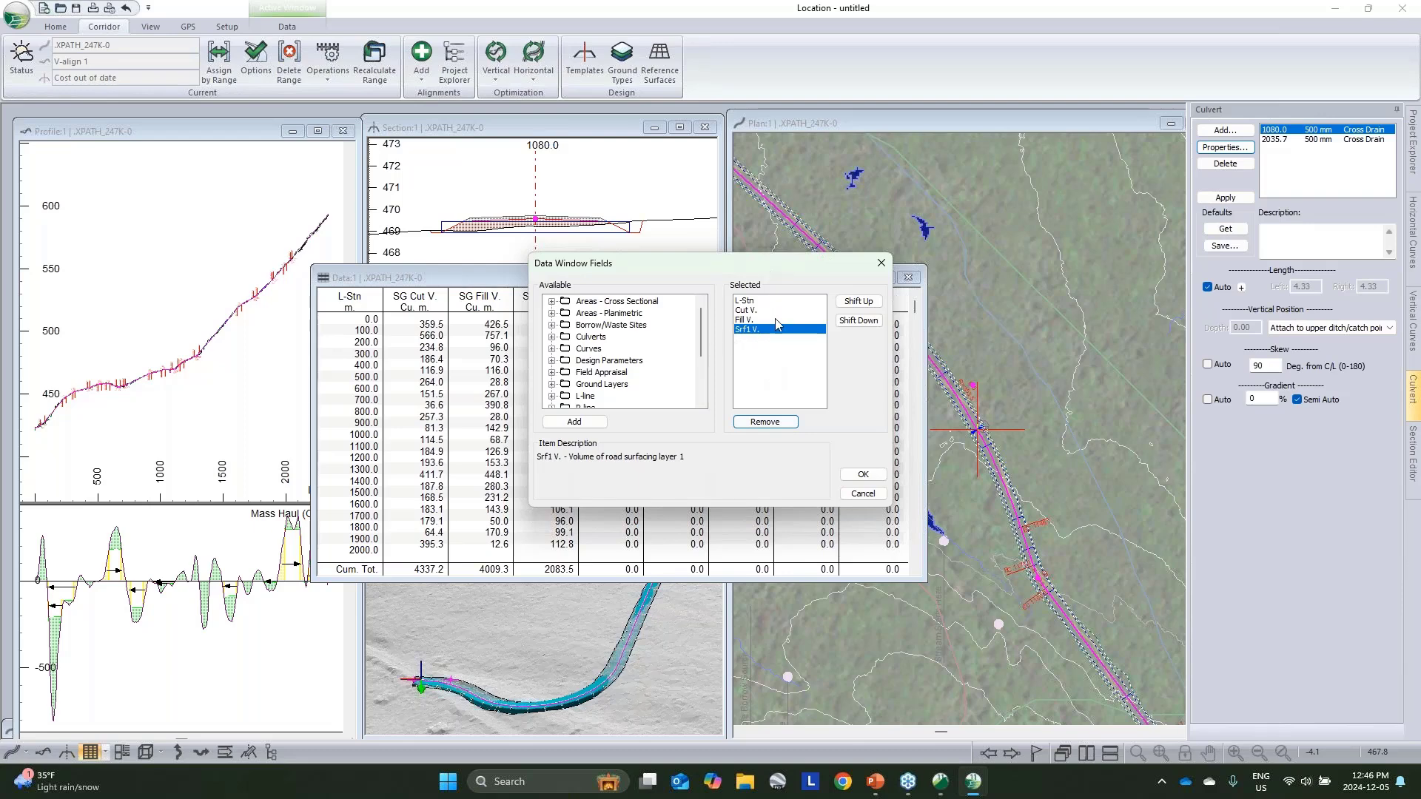
left_click(856, 473)
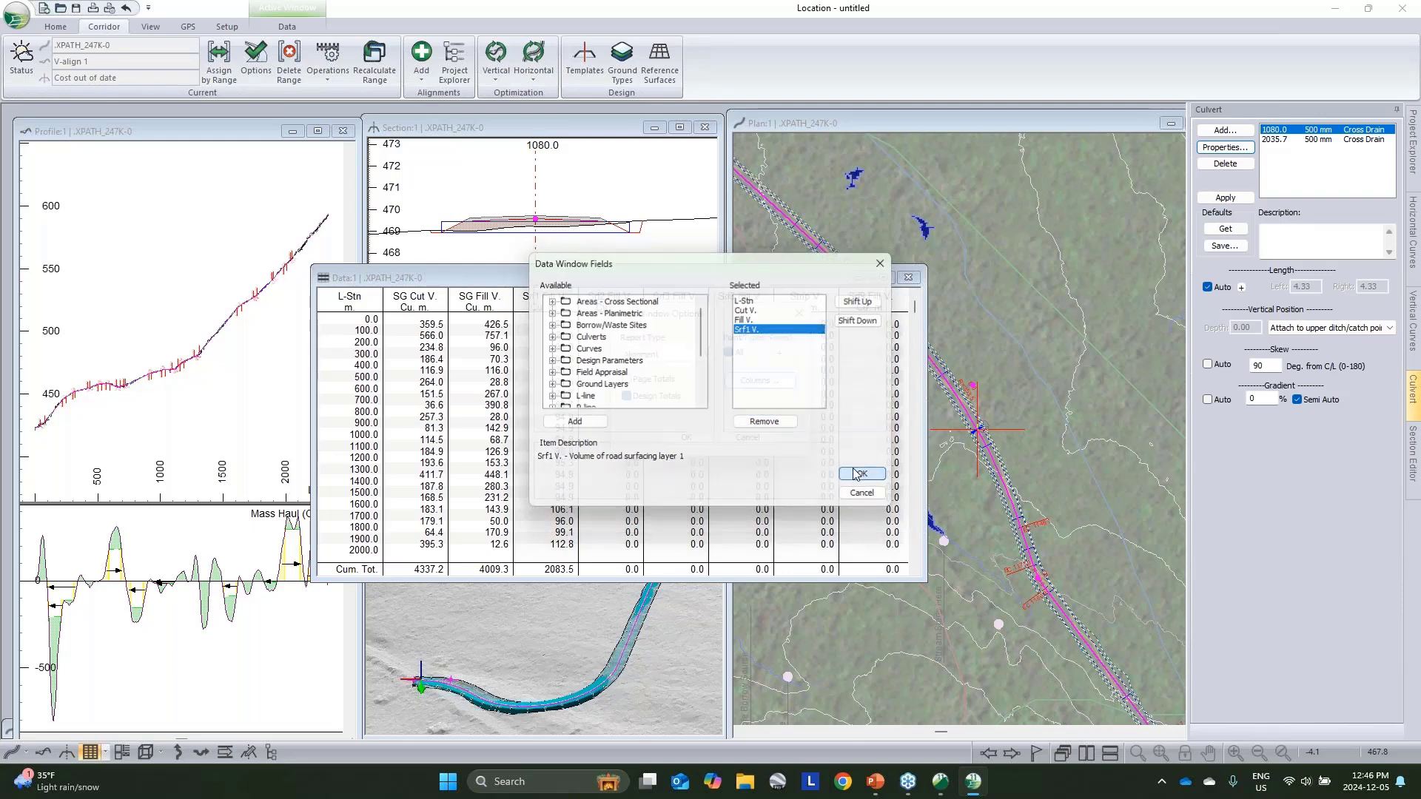
Step: Apply the report options with the existing 100 m interval rows and review the cumulative cut, fill and surfacing volumes
left_click(783, 354)
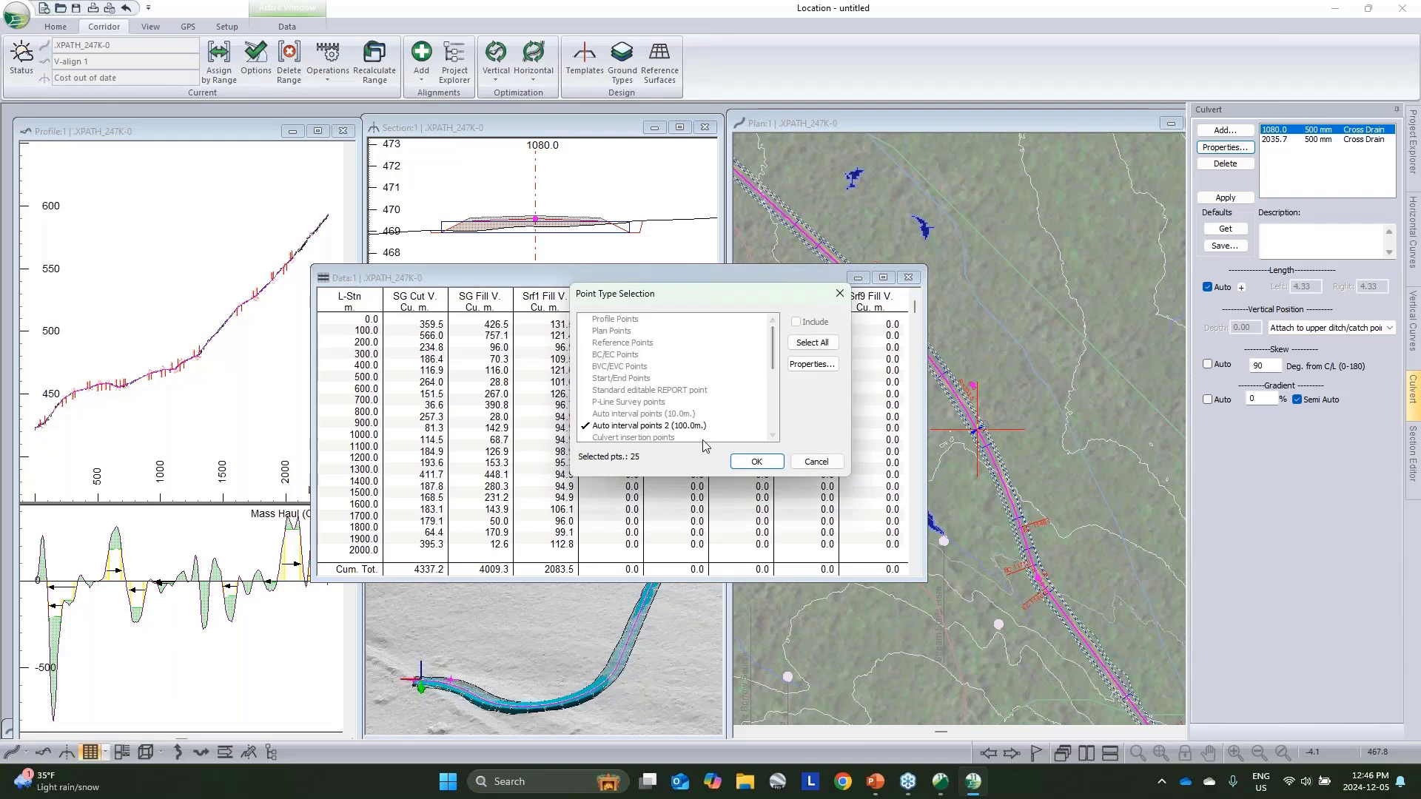
left_click(821, 463)
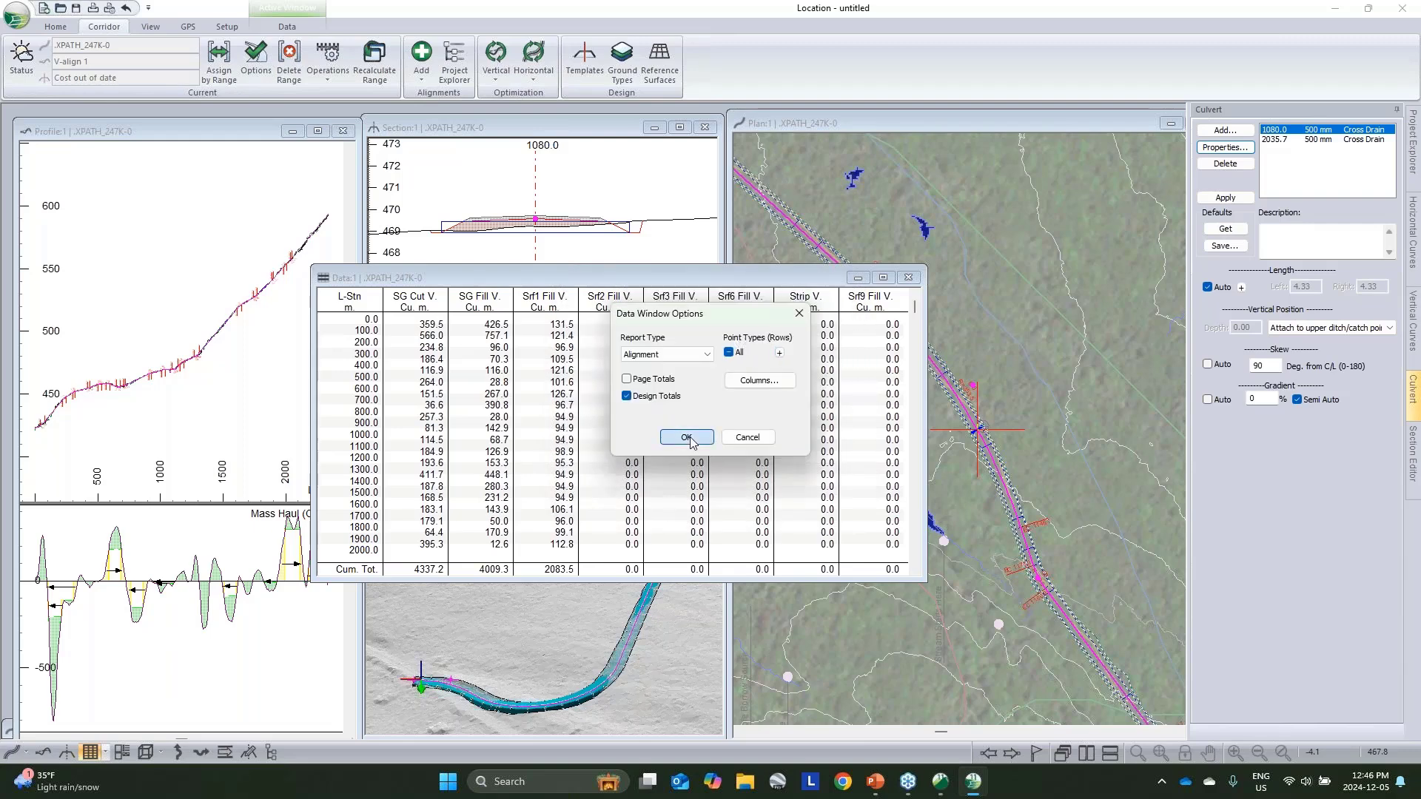
left_click(688, 438)
scroll(818, 530, "down", 5)
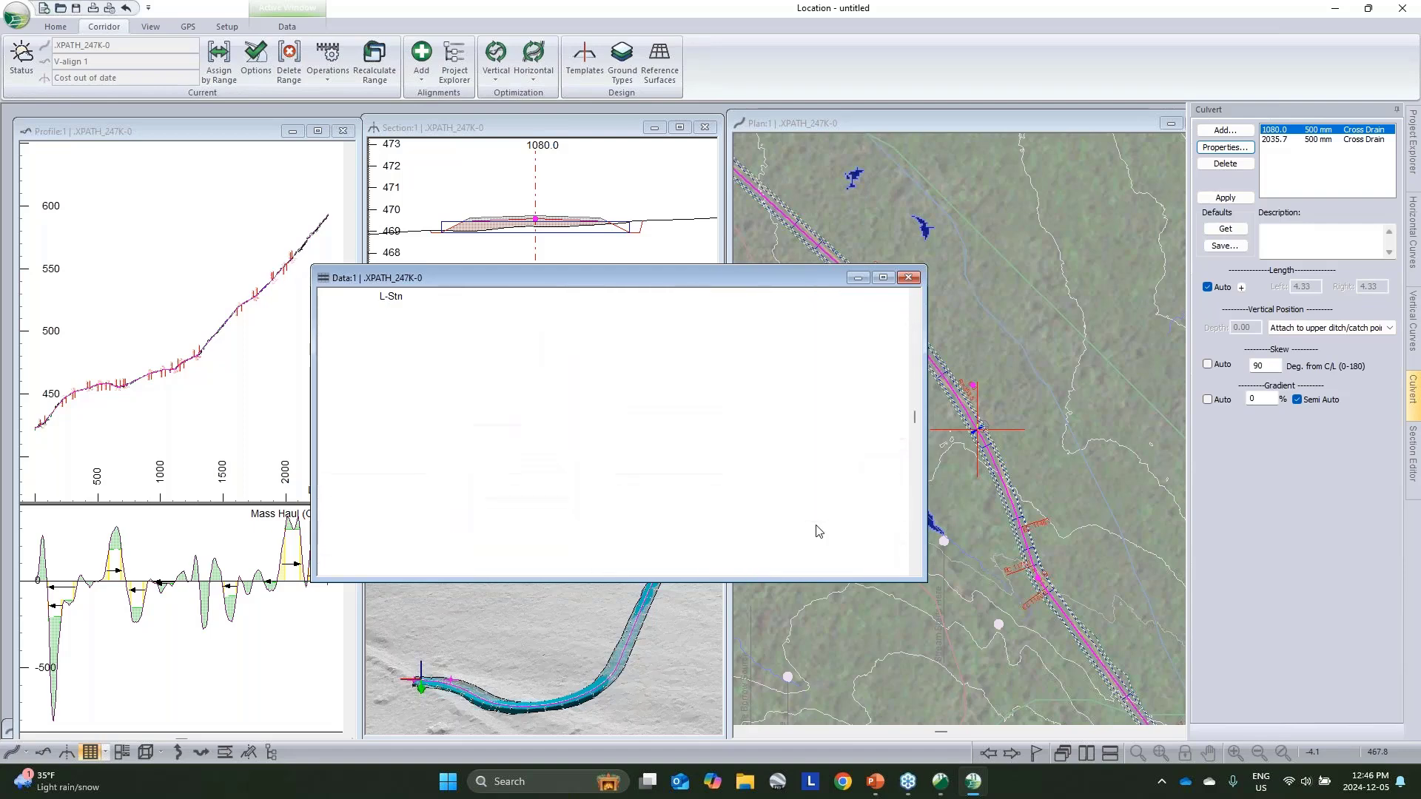
scroll(818, 532, "down", 3)
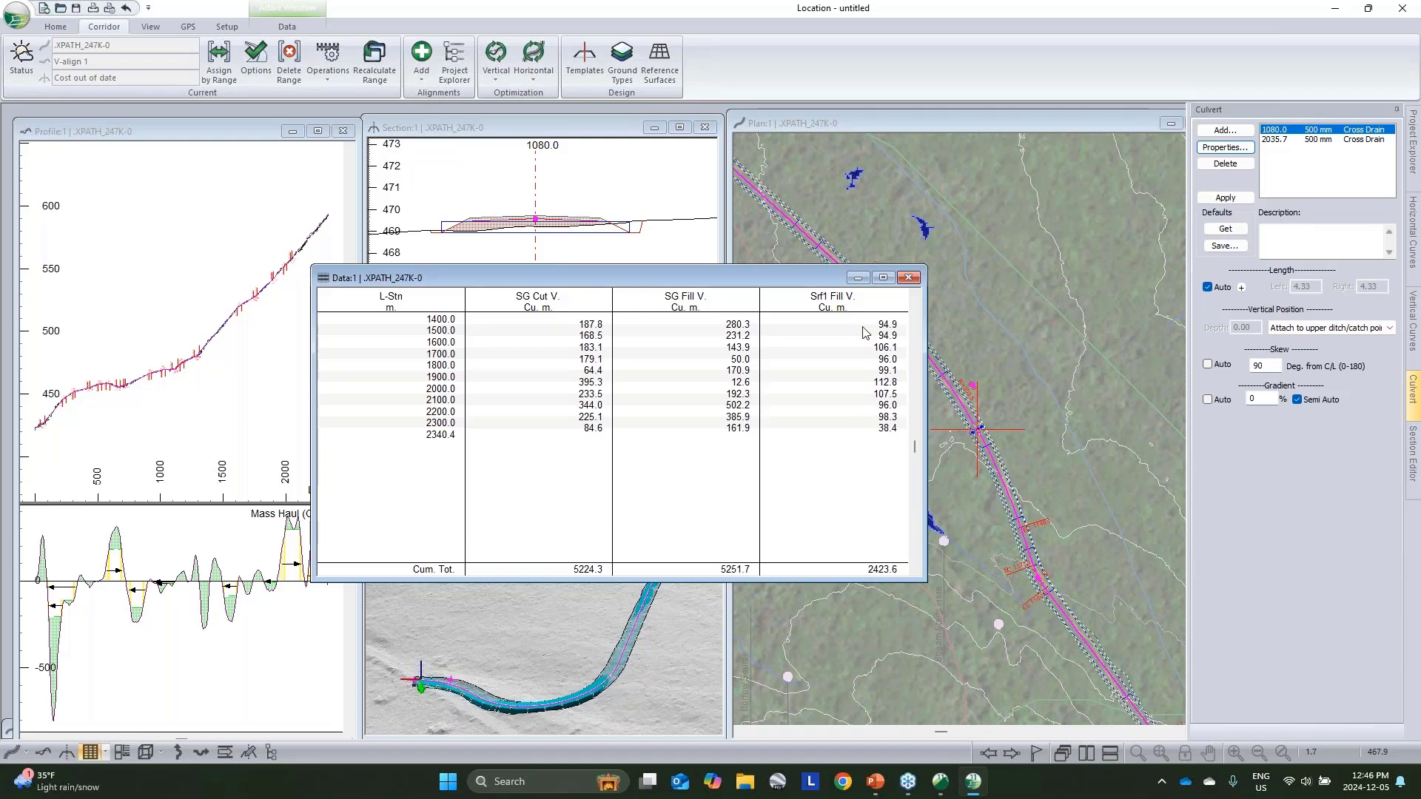
Step: Create a second data window for the alignment and open its data options
left_click(216, 671)
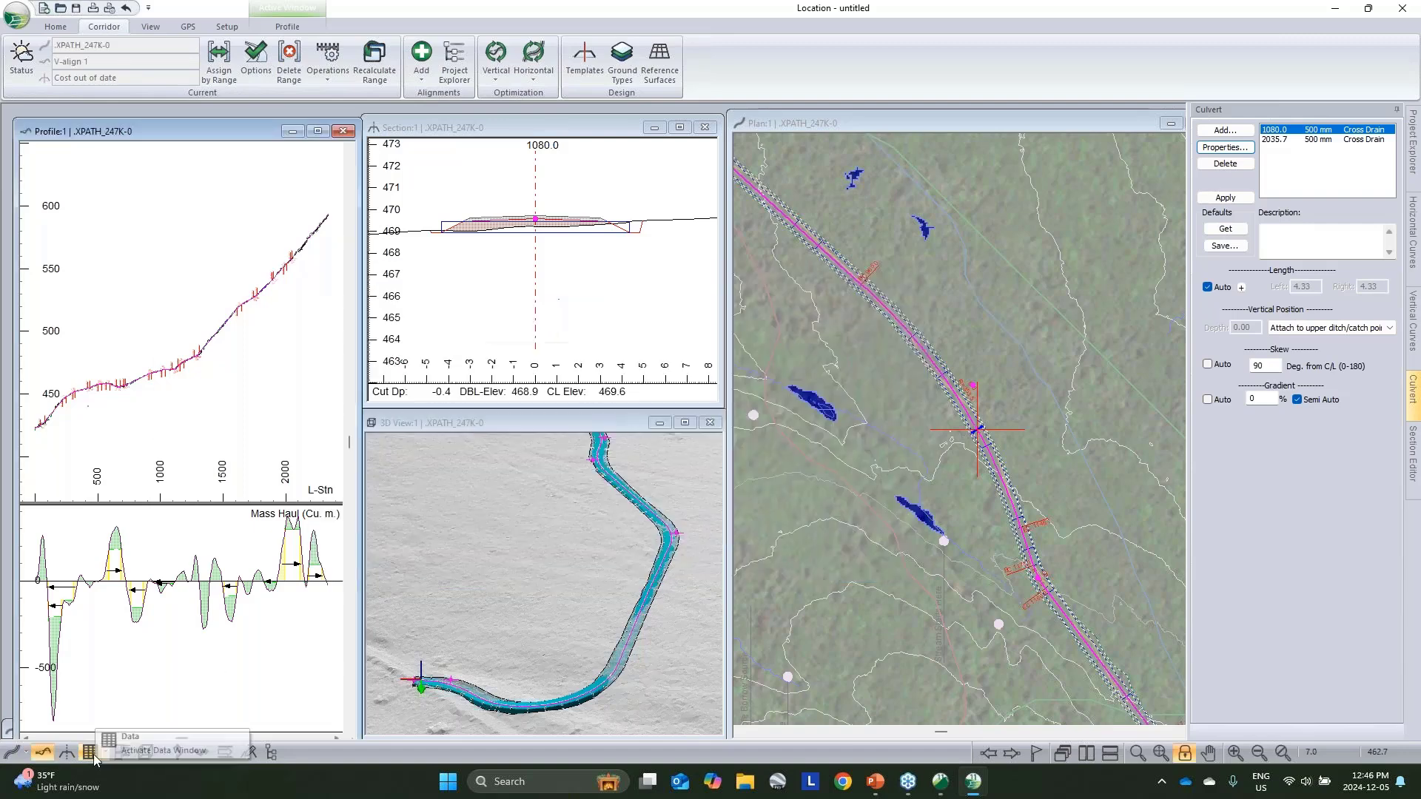
left_click(111, 738)
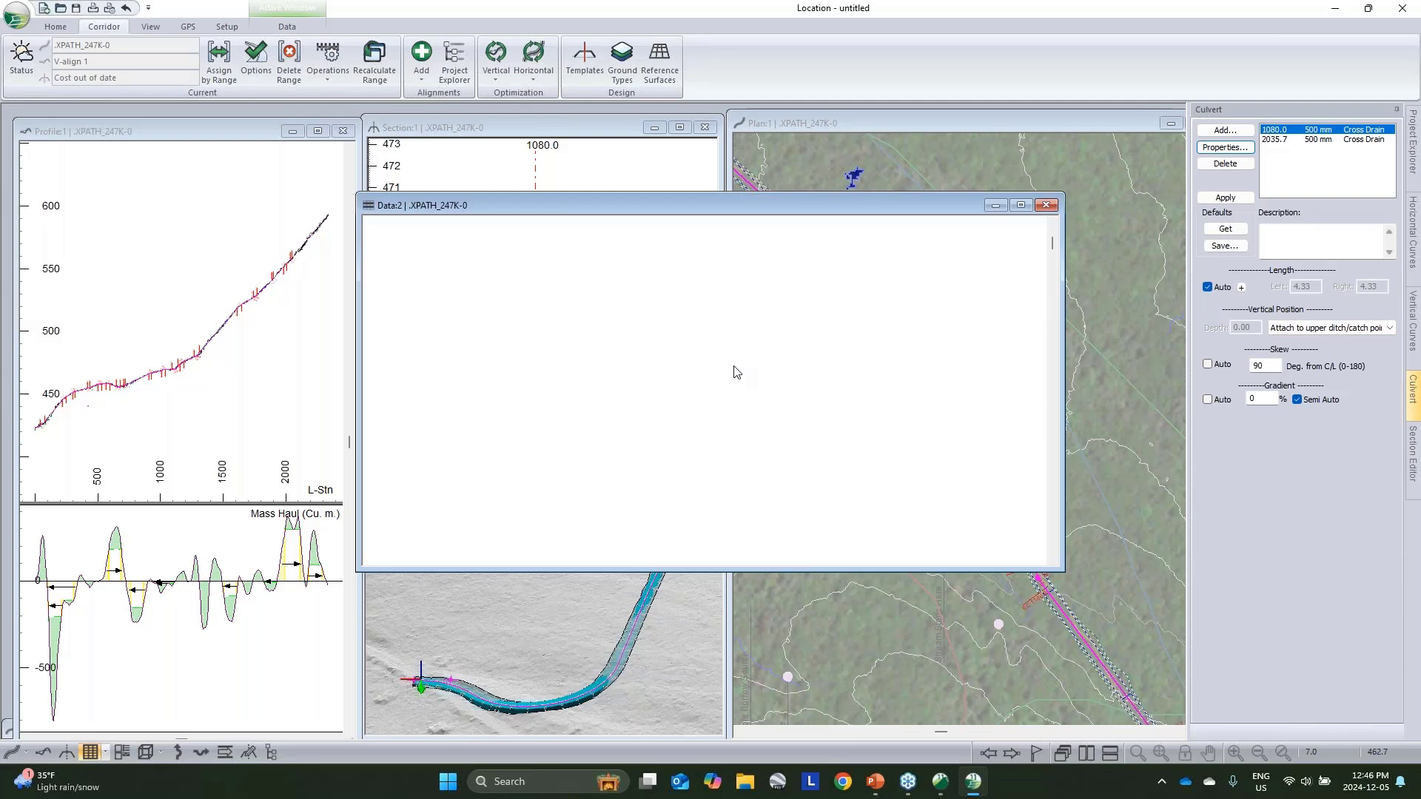
right_click(740, 367)
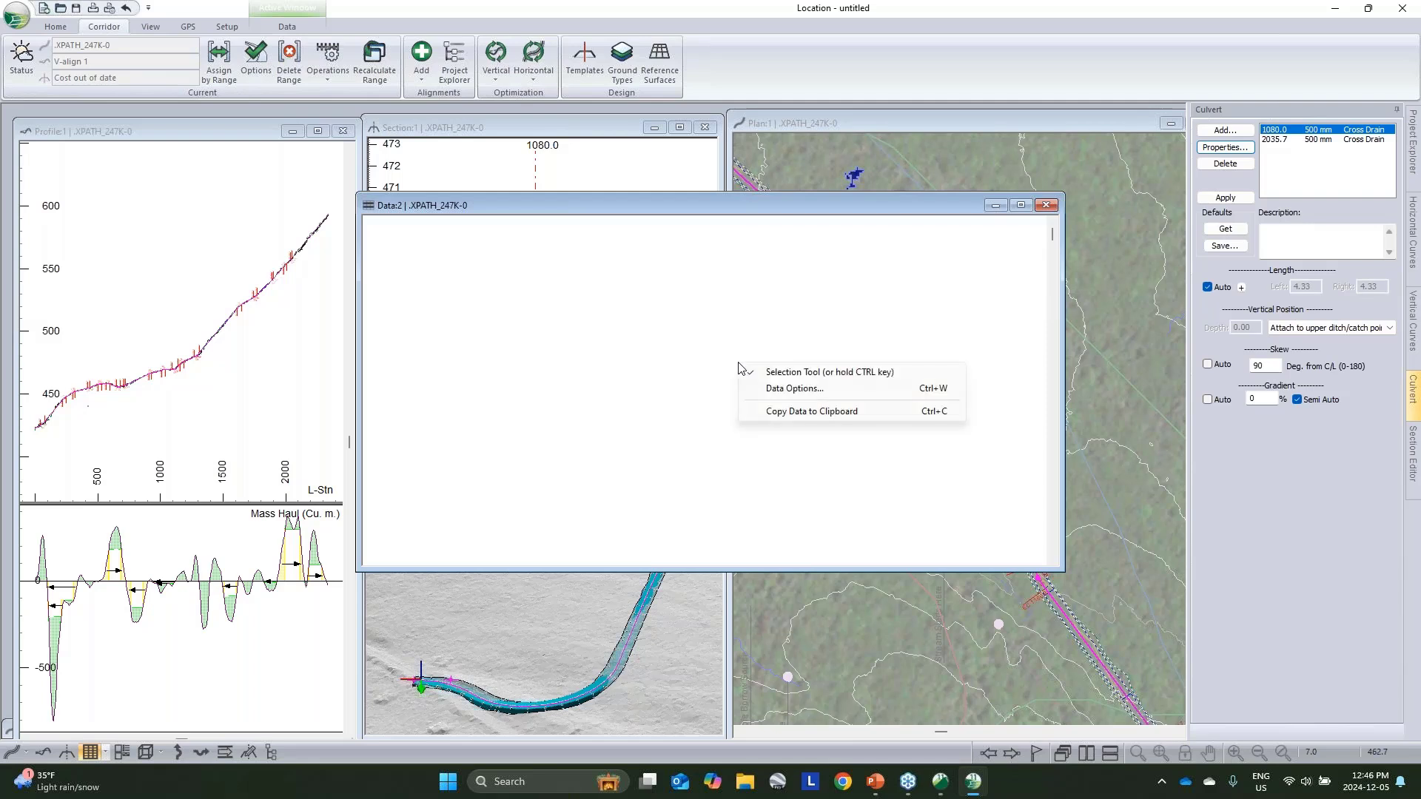
left_click(768, 392)
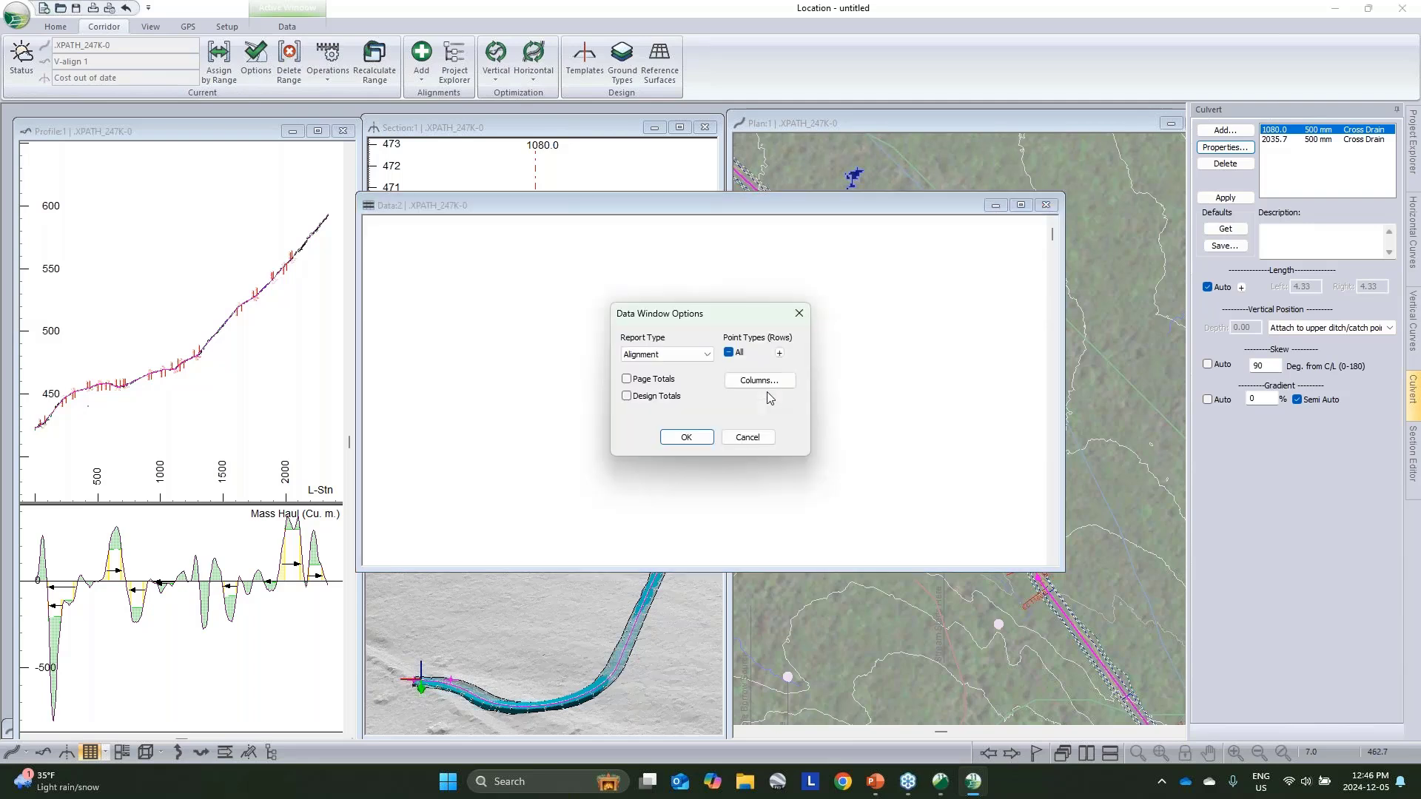
Step: Restrict the new report's rows to culvert insertion points by excluding all other point types
left_click(779, 354)
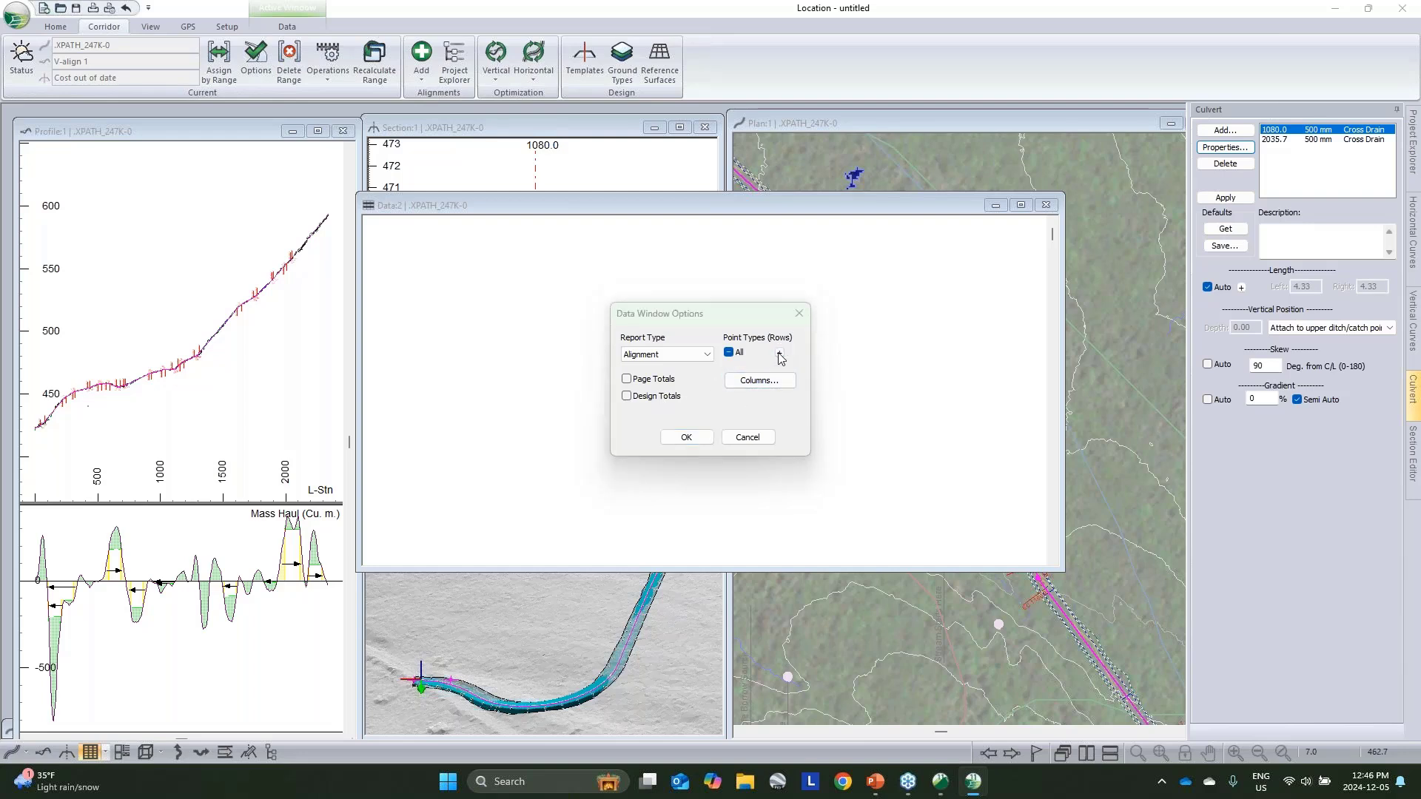
left_click(811, 343)
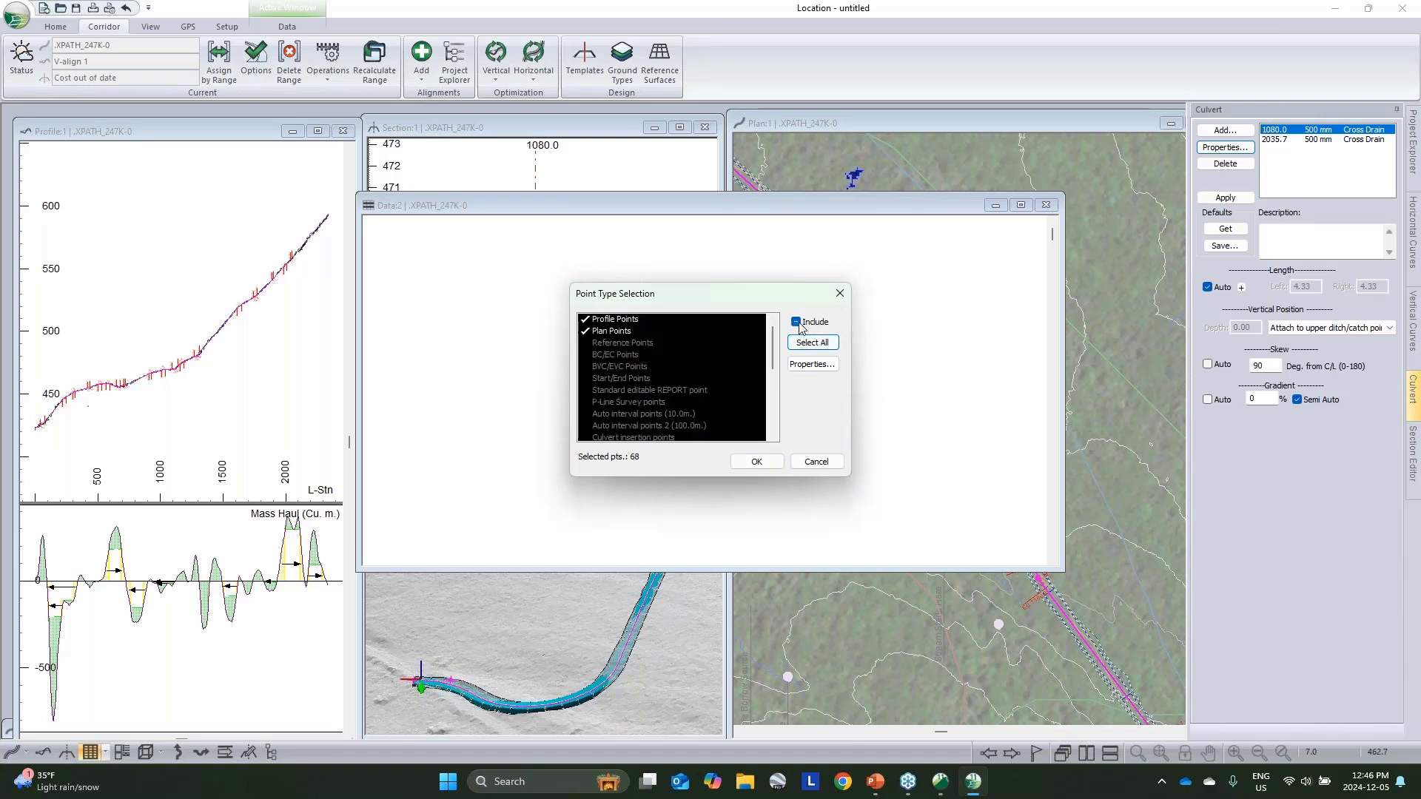
left_click(797, 322)
scroll(663, 341, "down", 1)
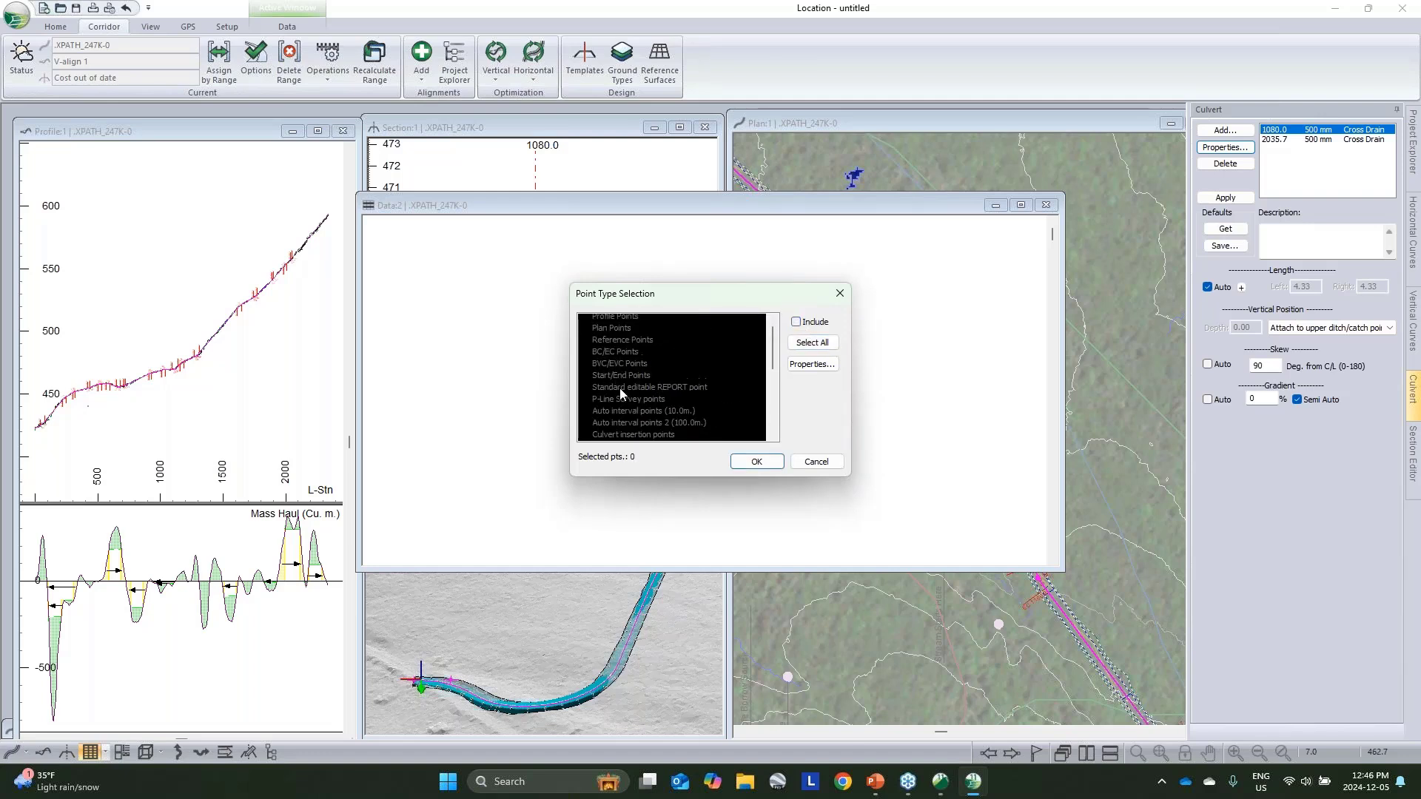
left_click(623, 405)
scroll(623, 406, "up", 1)
left_click(625, 438)
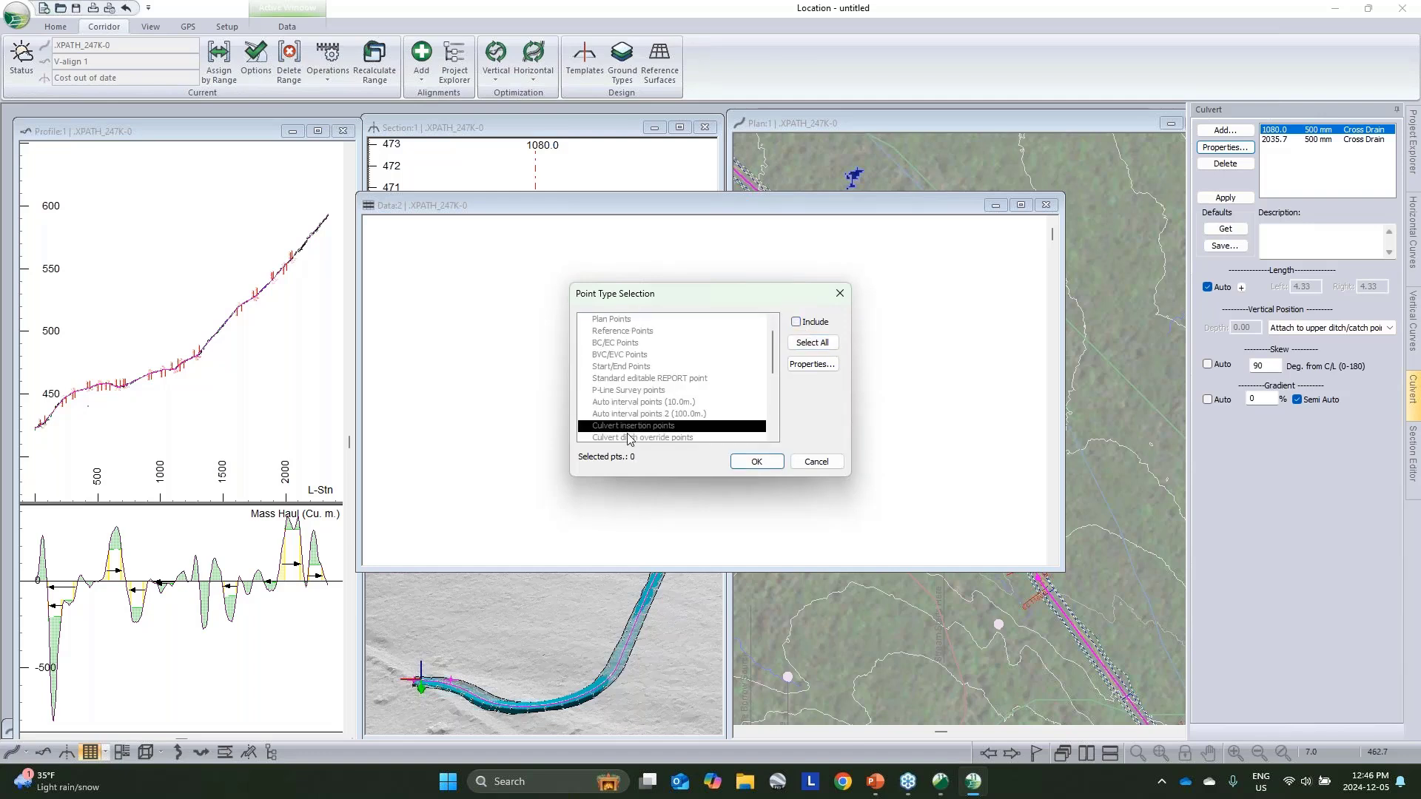
double_click(630, 430)
left_click(756, 462)
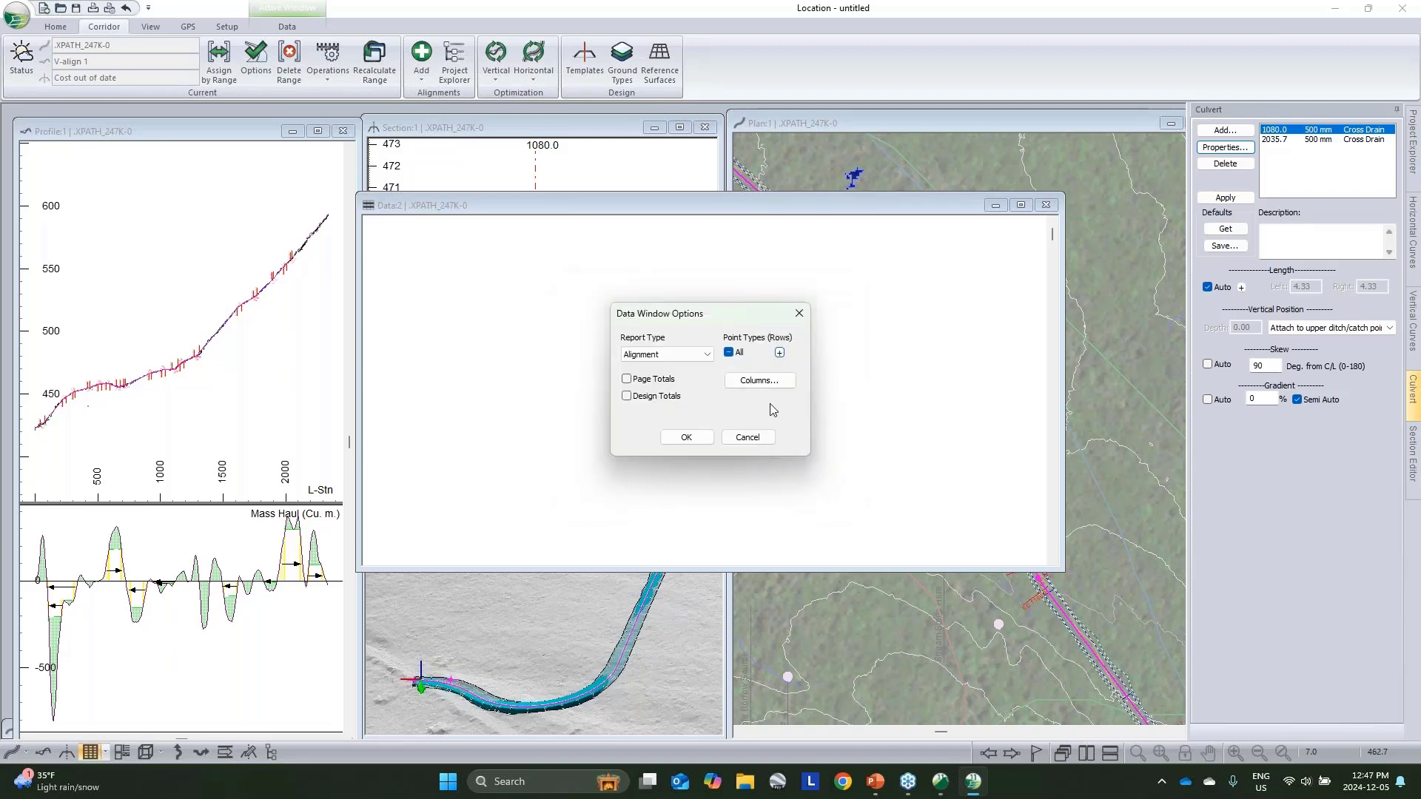
Step: Add the L-line station field (L-Stn) as the first column of the culvert report
left_click(759, 382)
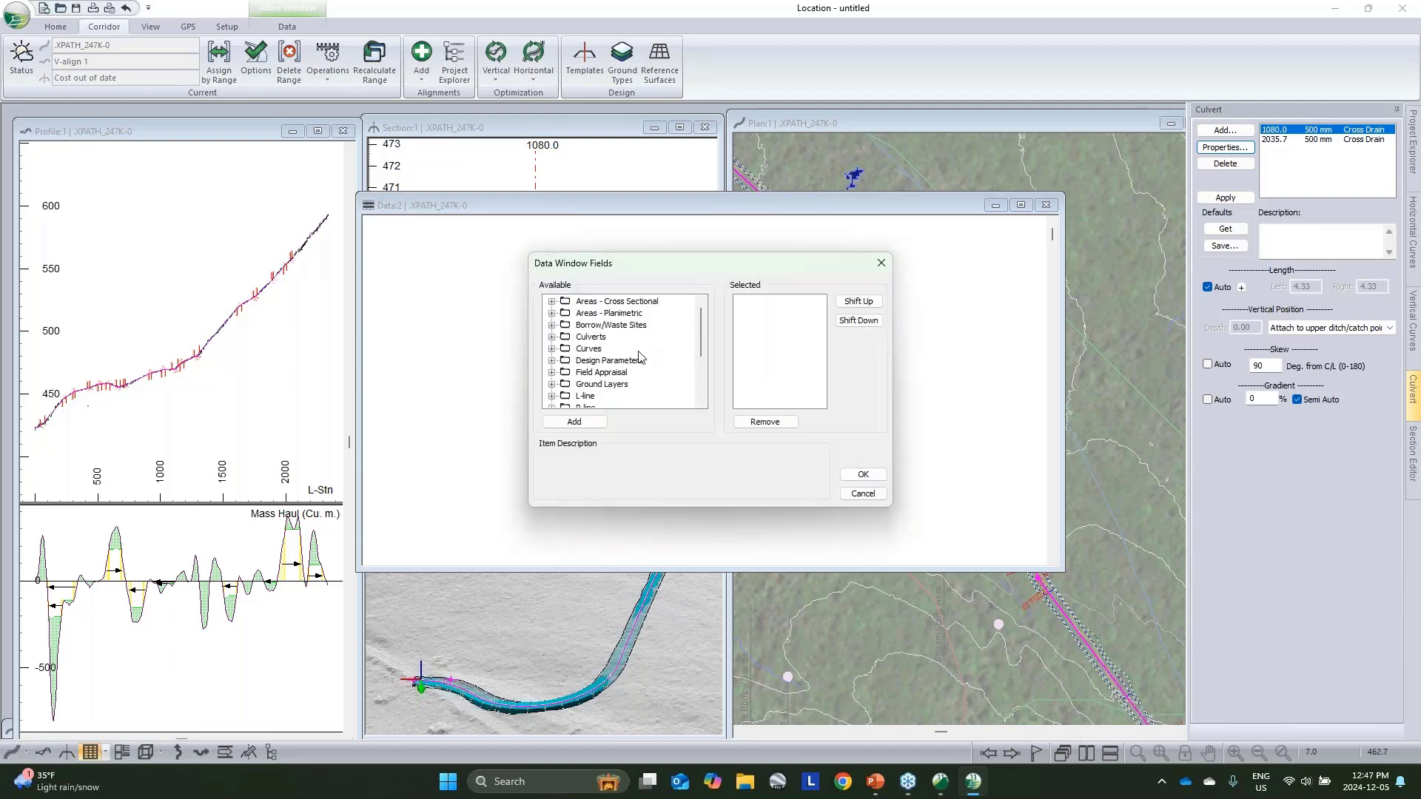
double_click(584, 397)
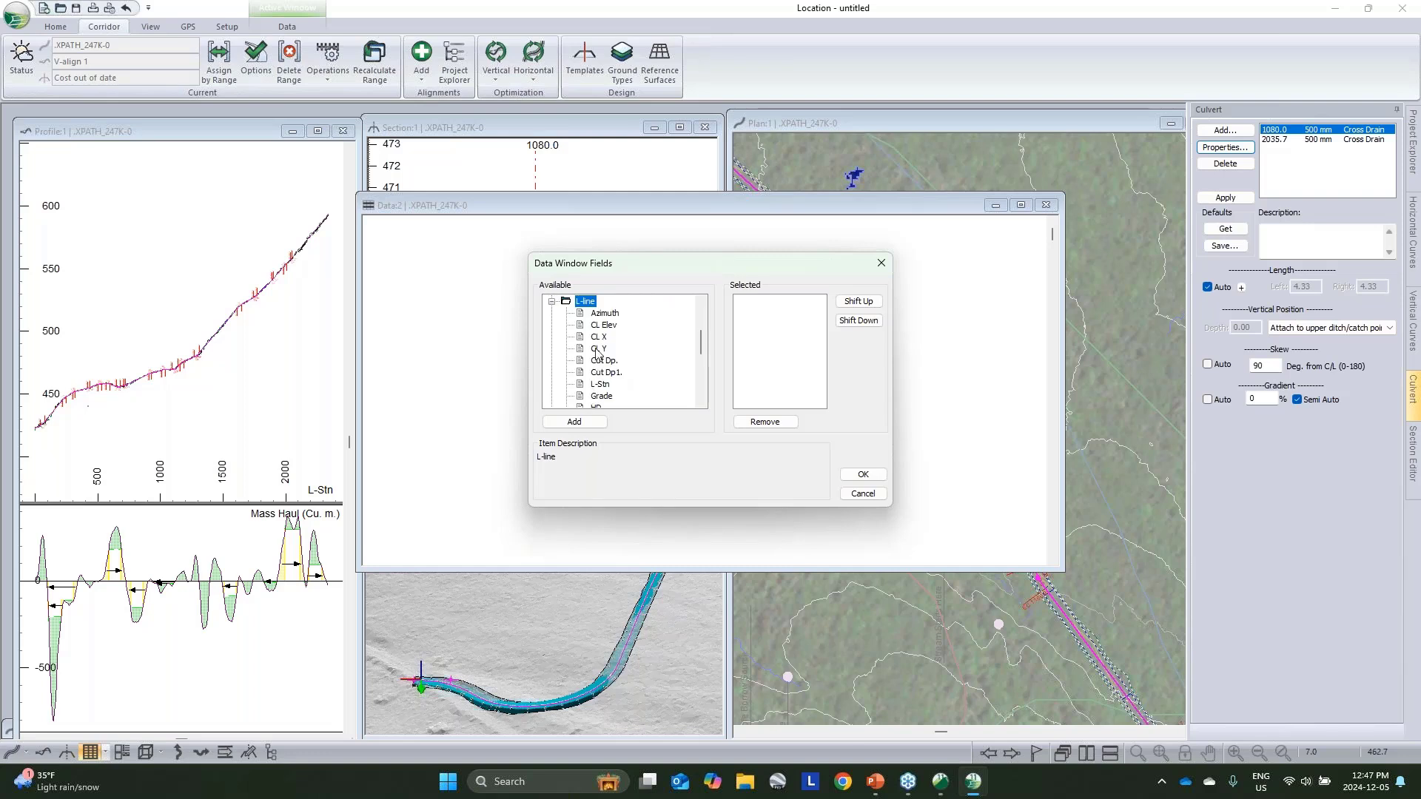
left_click(600, 385)
double_click(600, 385)
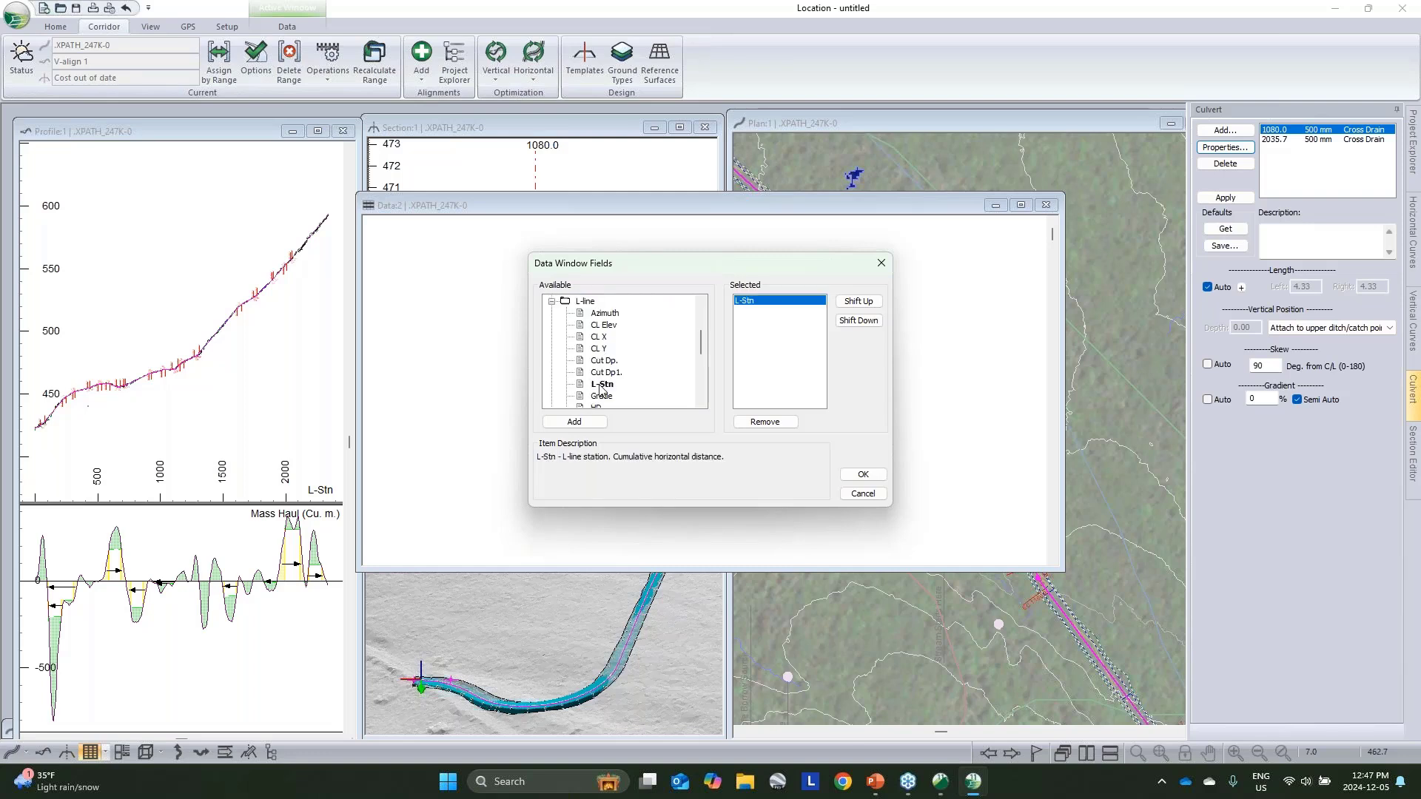
scroll(585, 370, "up", 1)
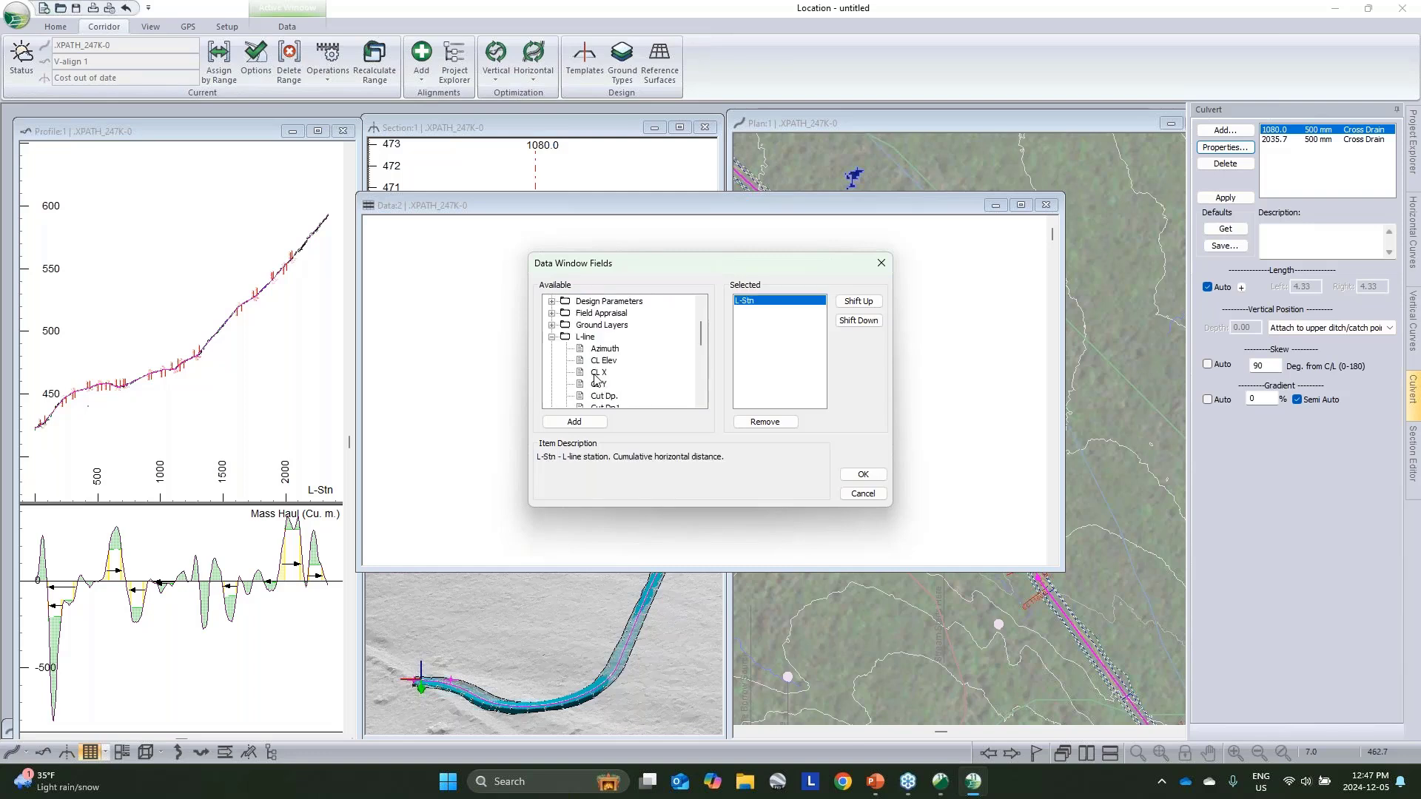
left_click(551, 337)
scroll(587, 363, "down", 1)
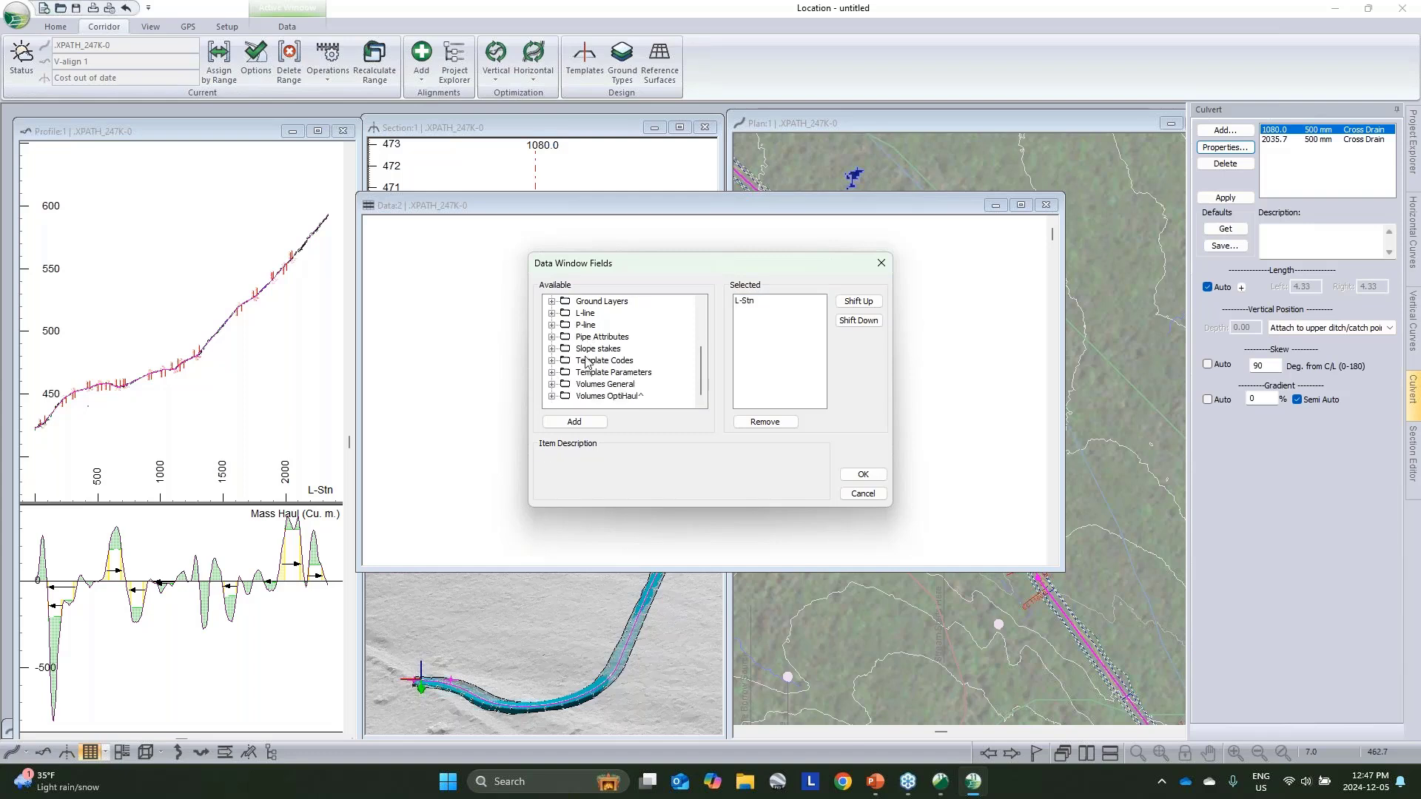
Step: Add the culvert diameter (Cul DIA) and culvert length (Cul Len) columns, apply the report options, and minimize the finished report window
scroll(586, 363, "up", 3)
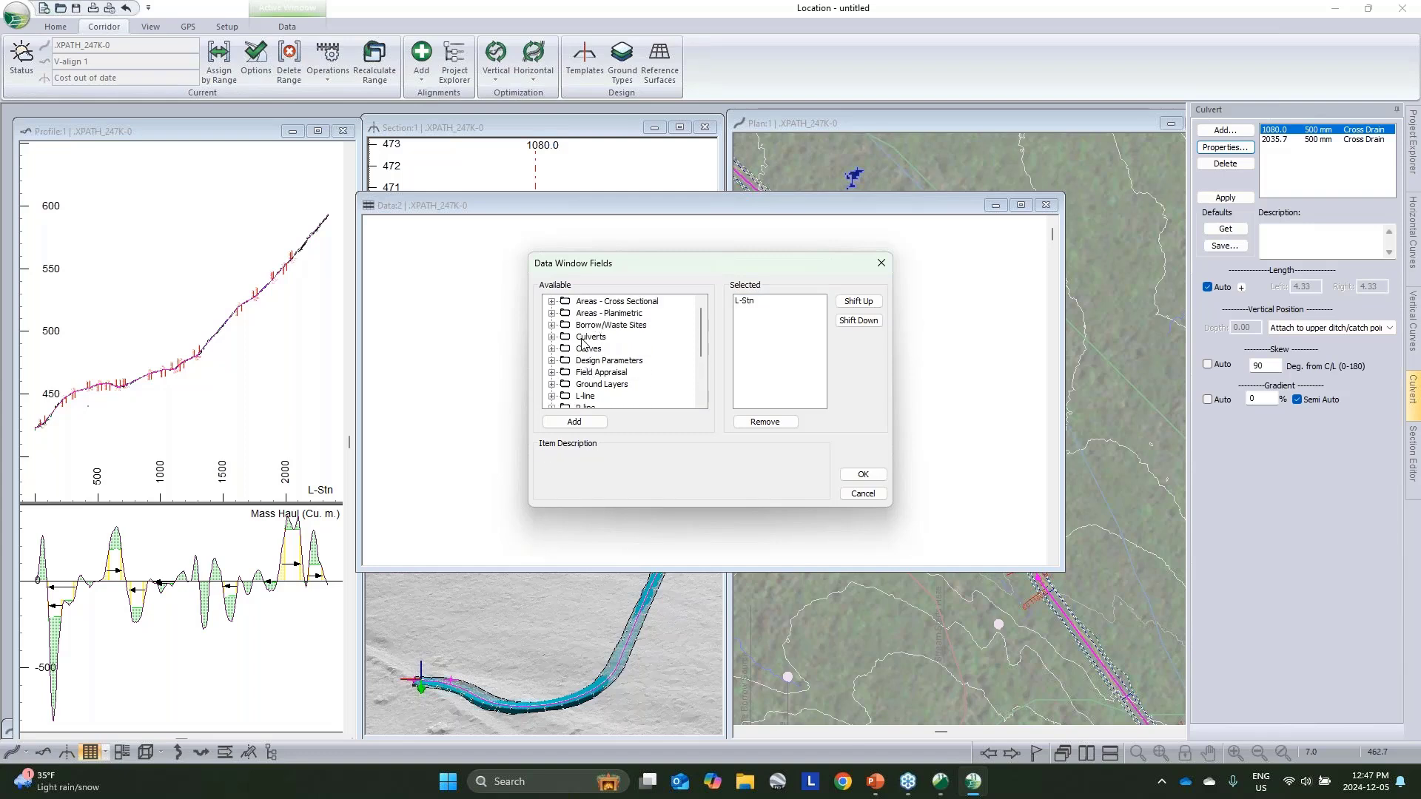
double_click(585, 338)
double_click(607, 349)
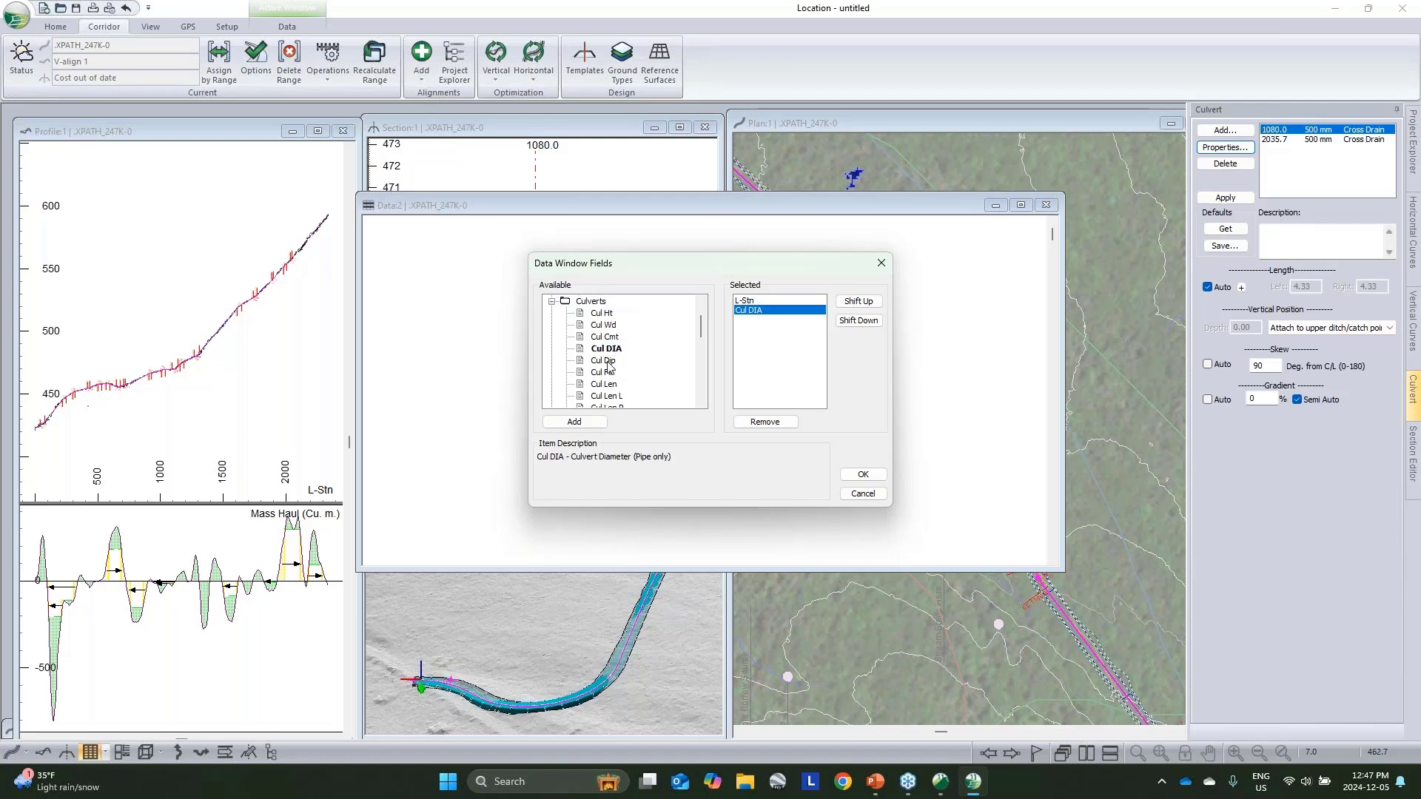
double_click(606, 384)
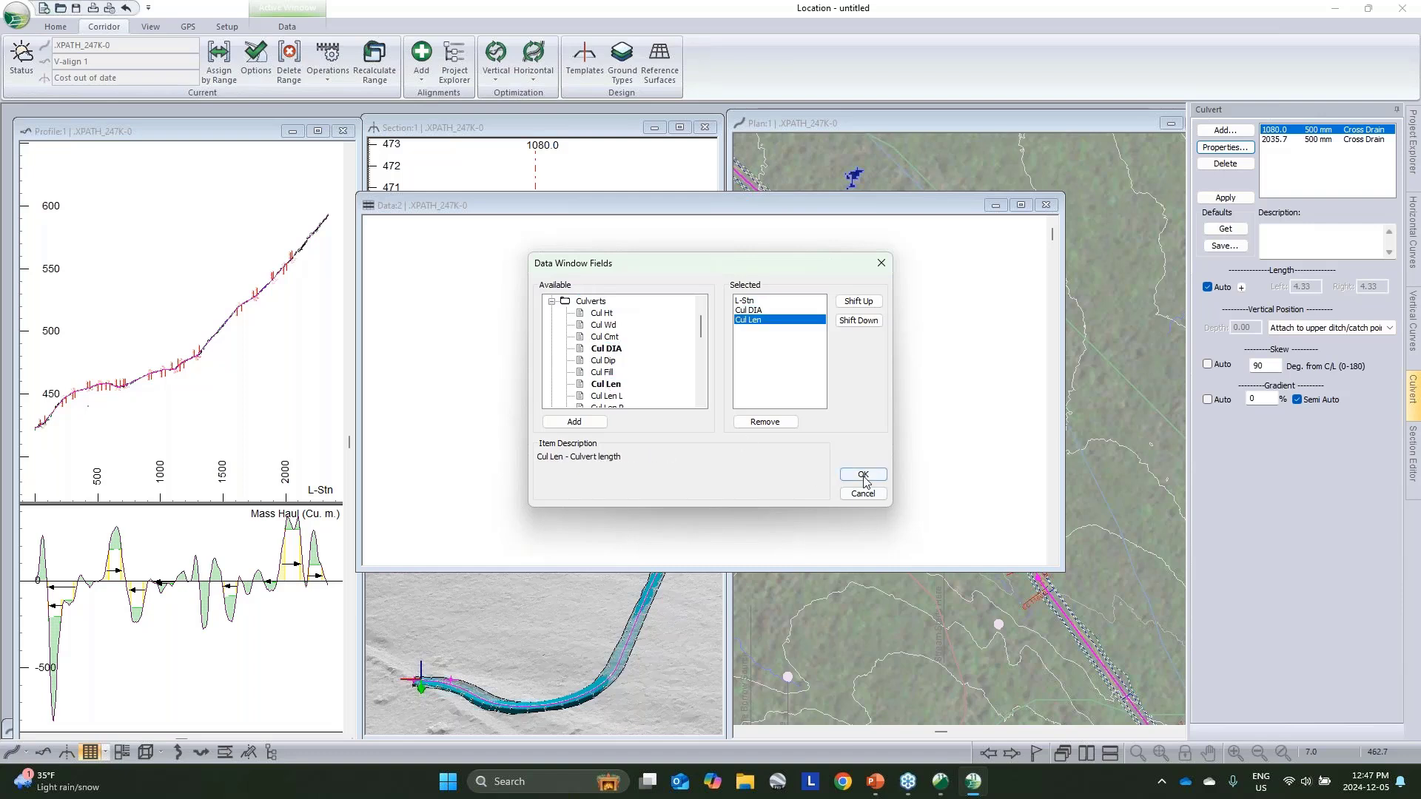
left_click(863, 475)
left_click(699, 438)
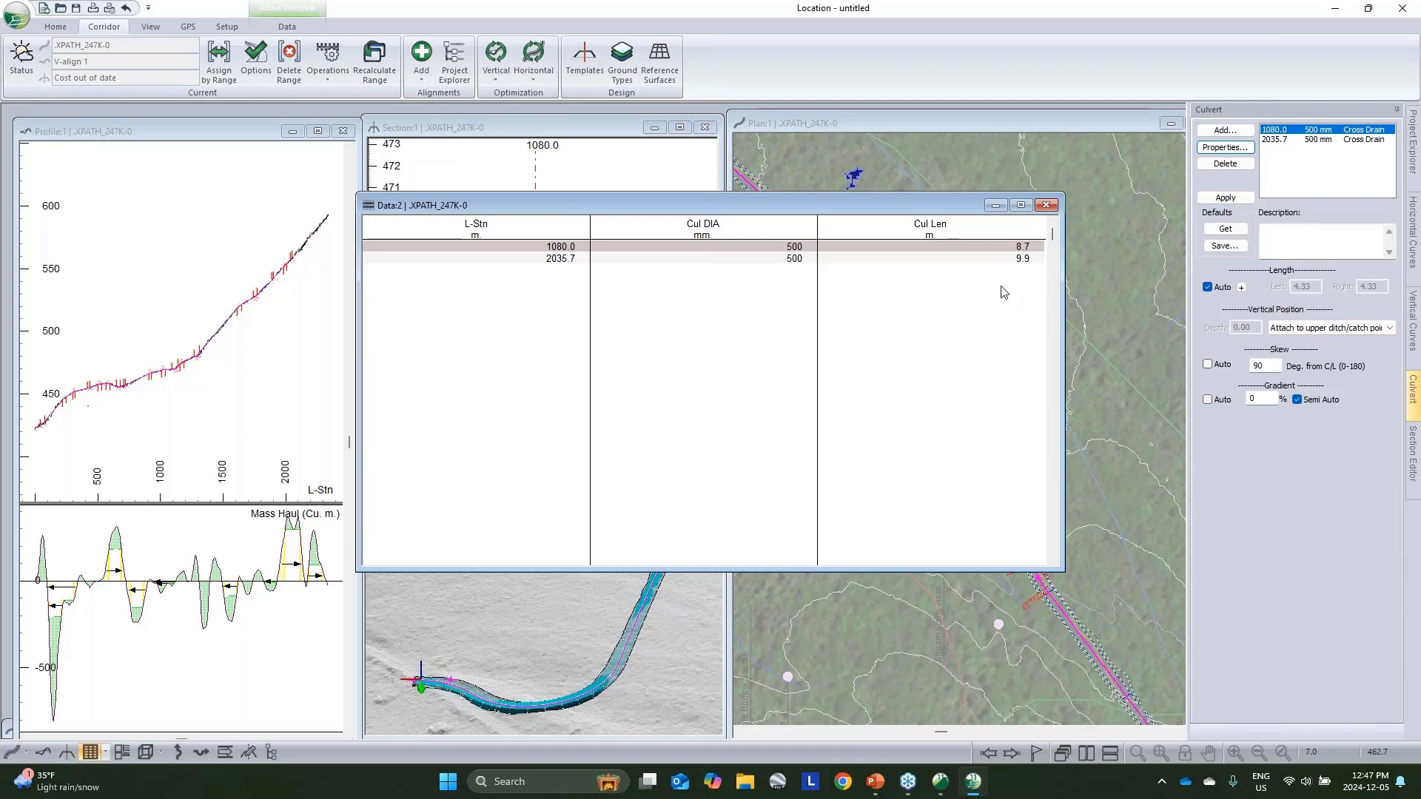
left_click(996, 205)
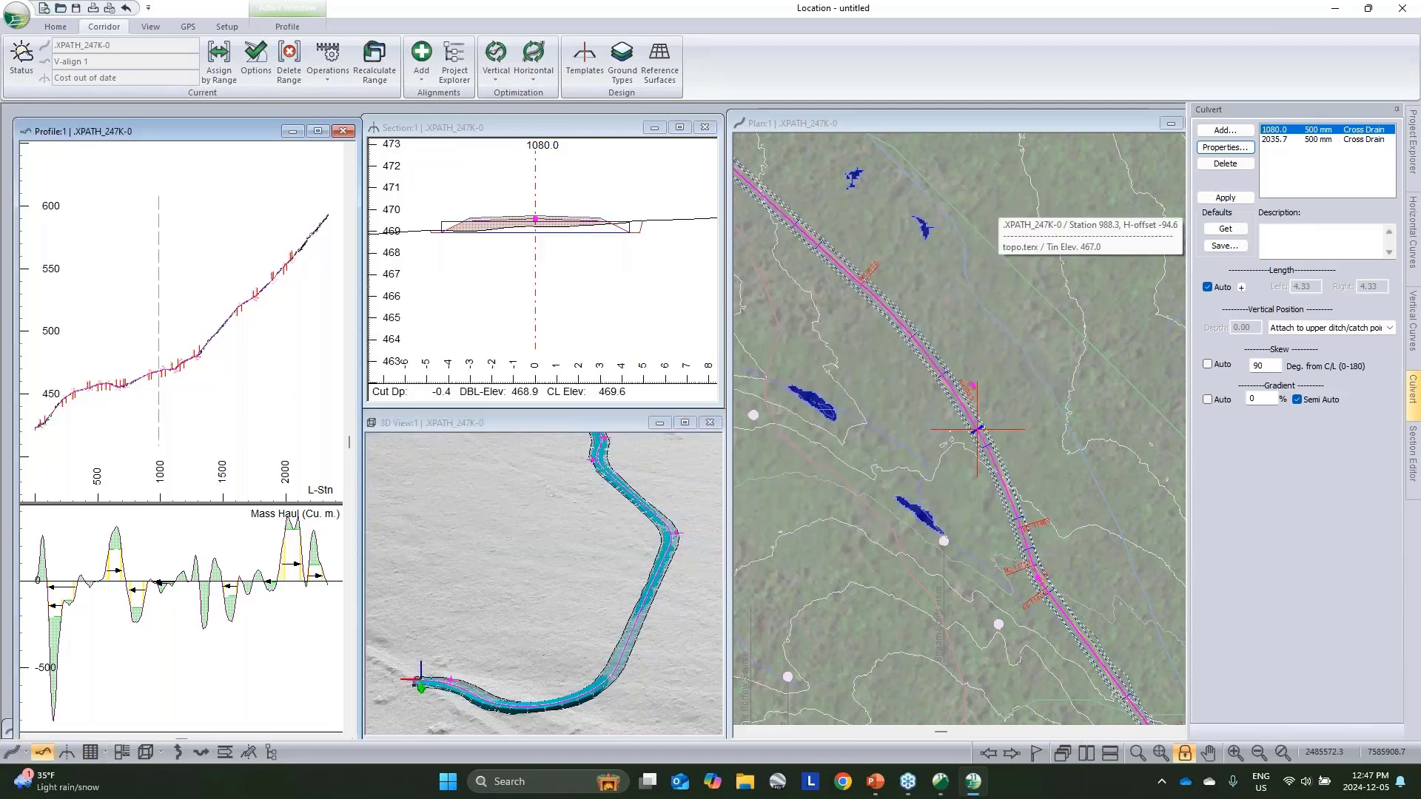
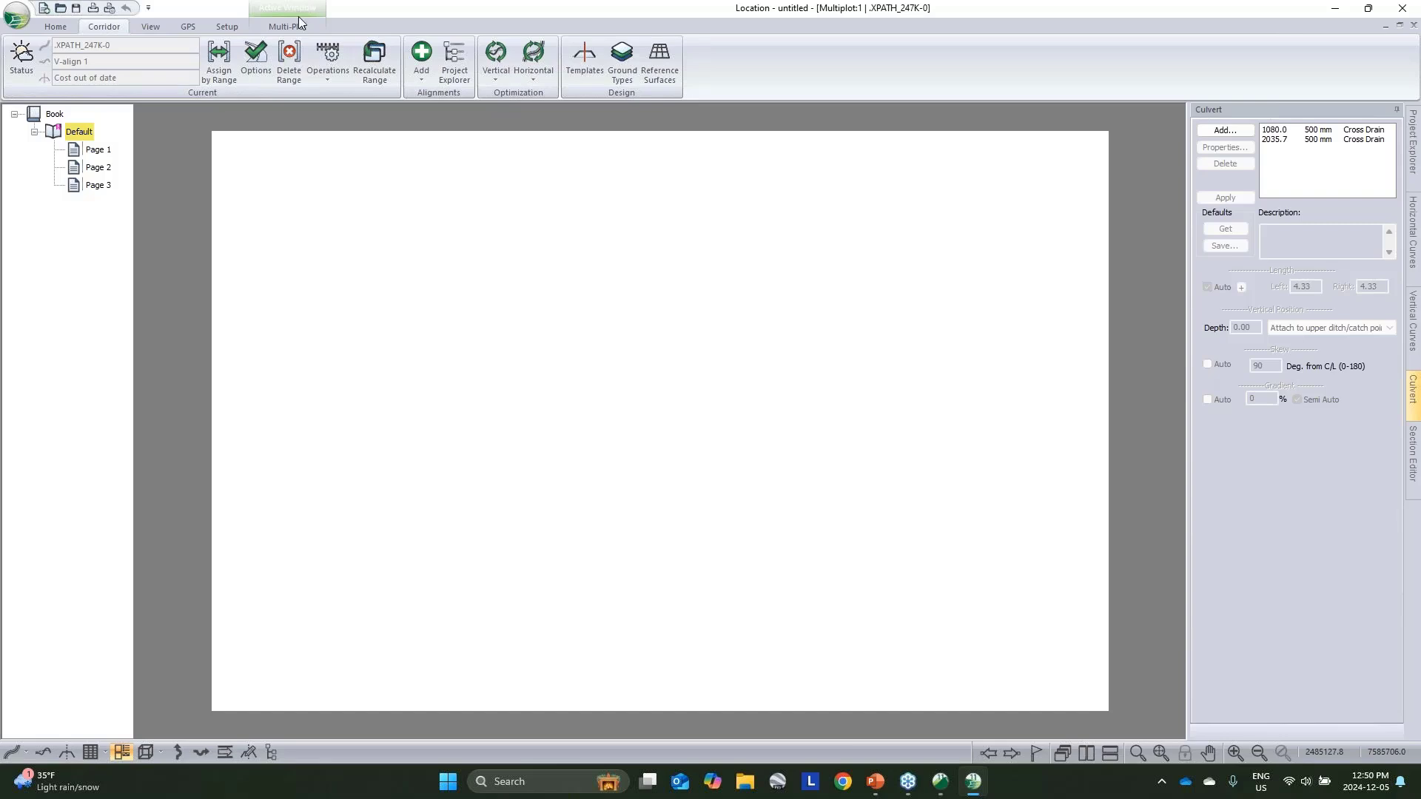
Step: Review which windows can be inserted as sub-views in the multi-plot layout, without inserting any
left_click(299, 23)
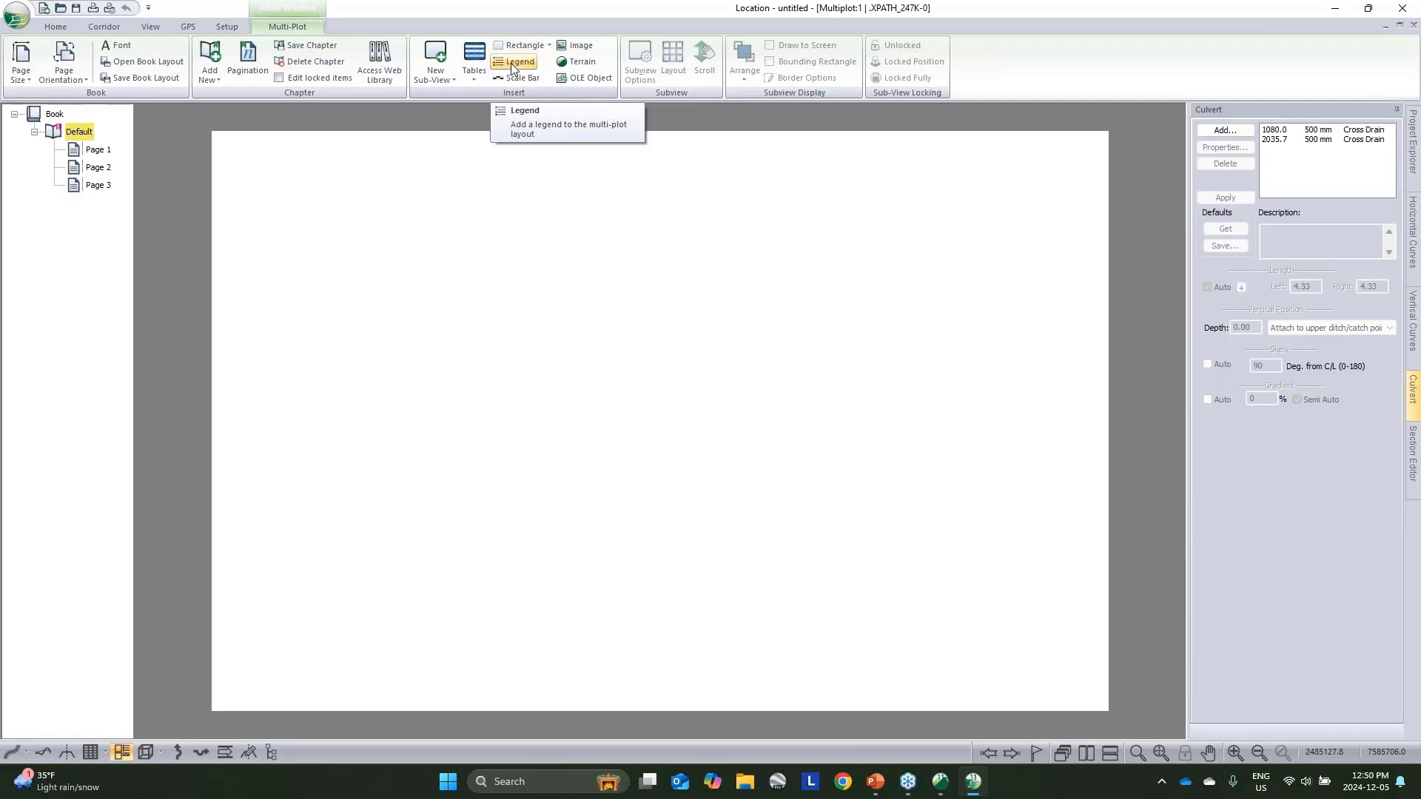
left_click(454, 76)
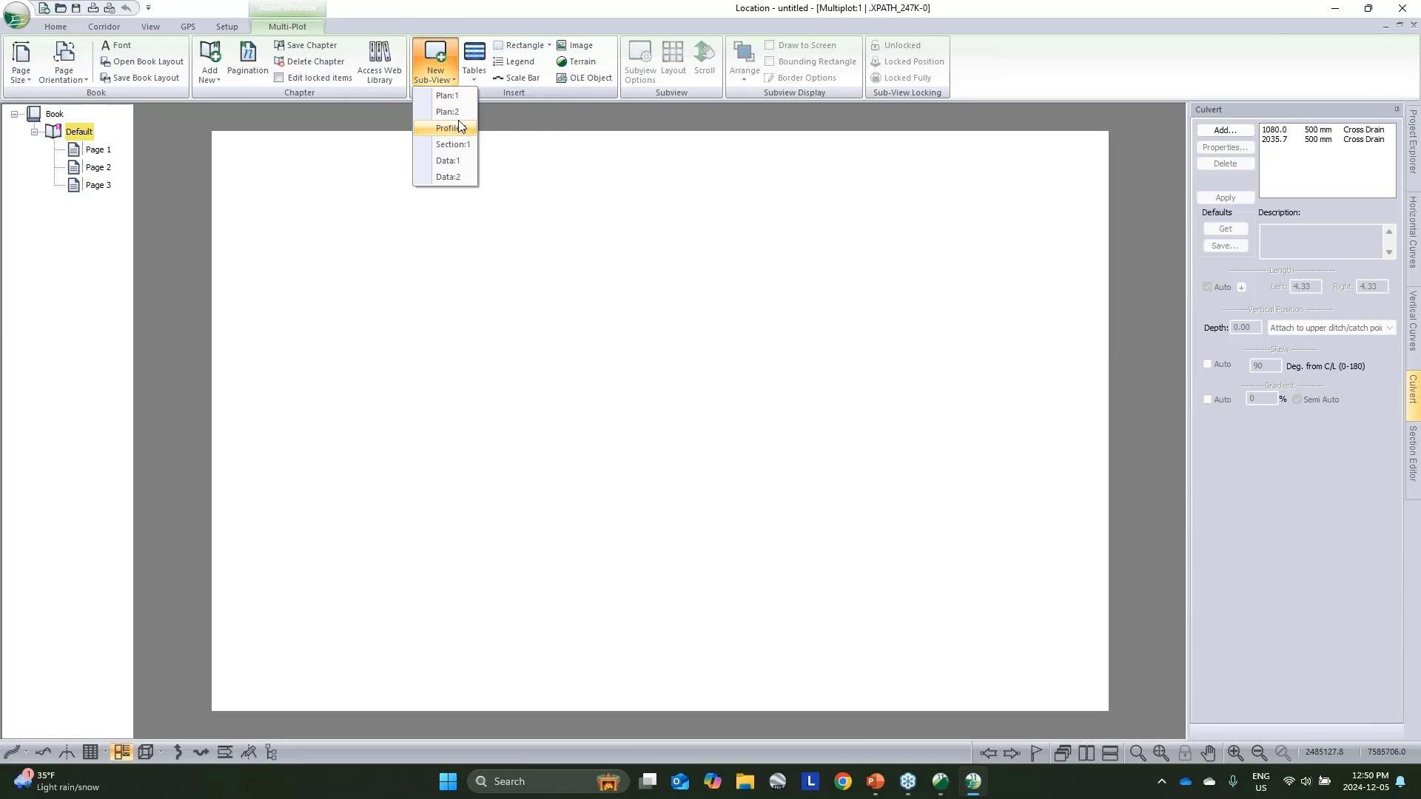
left_click(901, 125)
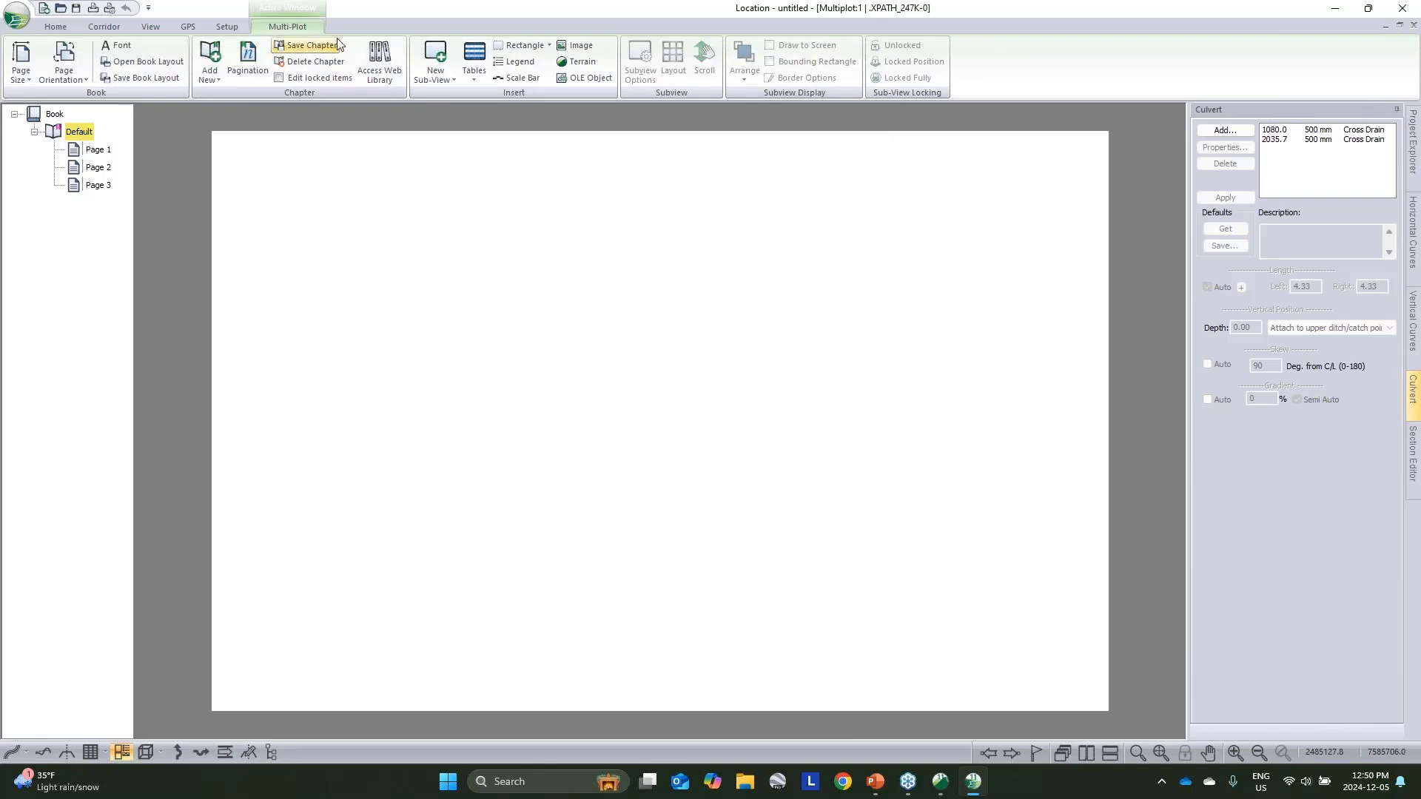
Step: Add the B_Size_Plan_Profile-1 chapter from the web library to the plot book
left_click(395, 63)
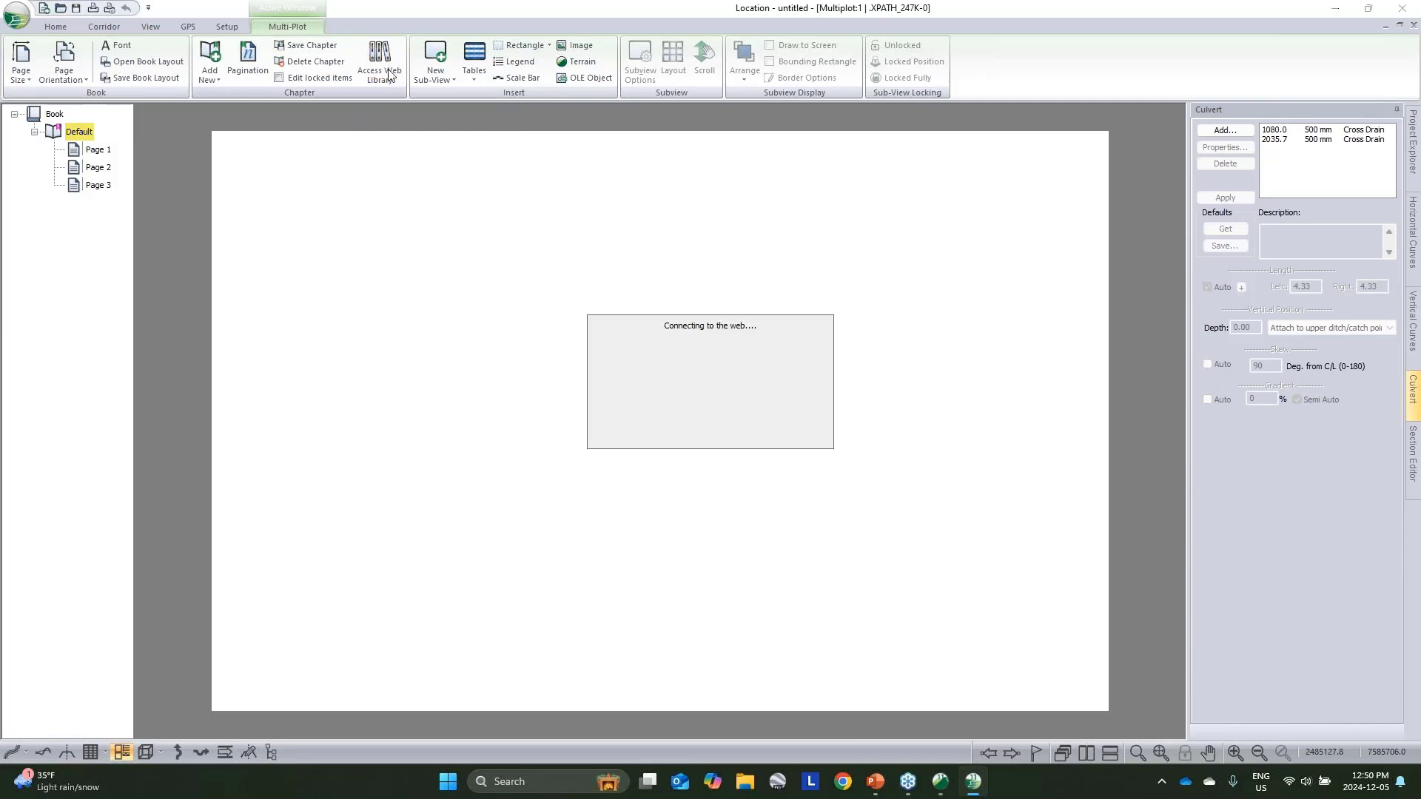
left_click(629, 322)
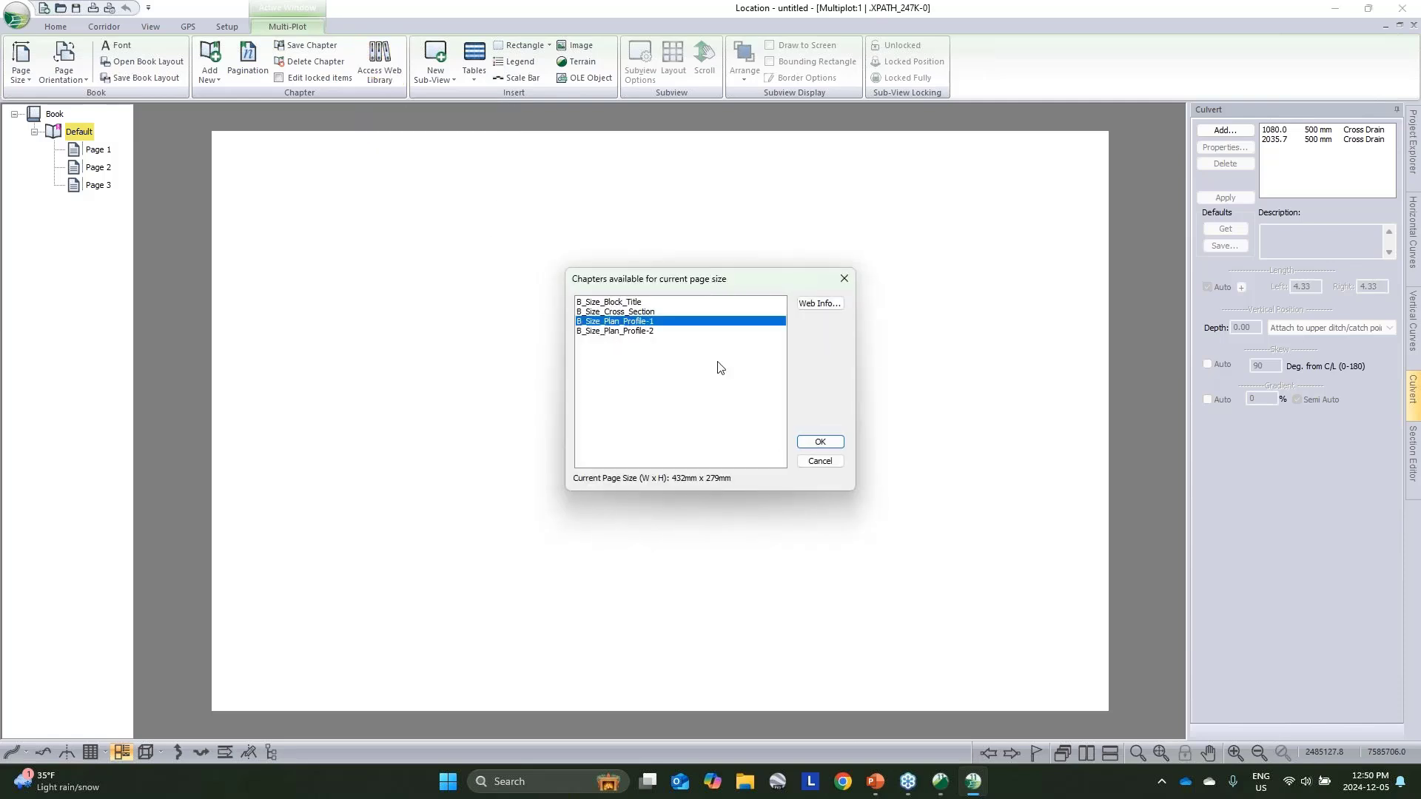
left_click(820, 442)
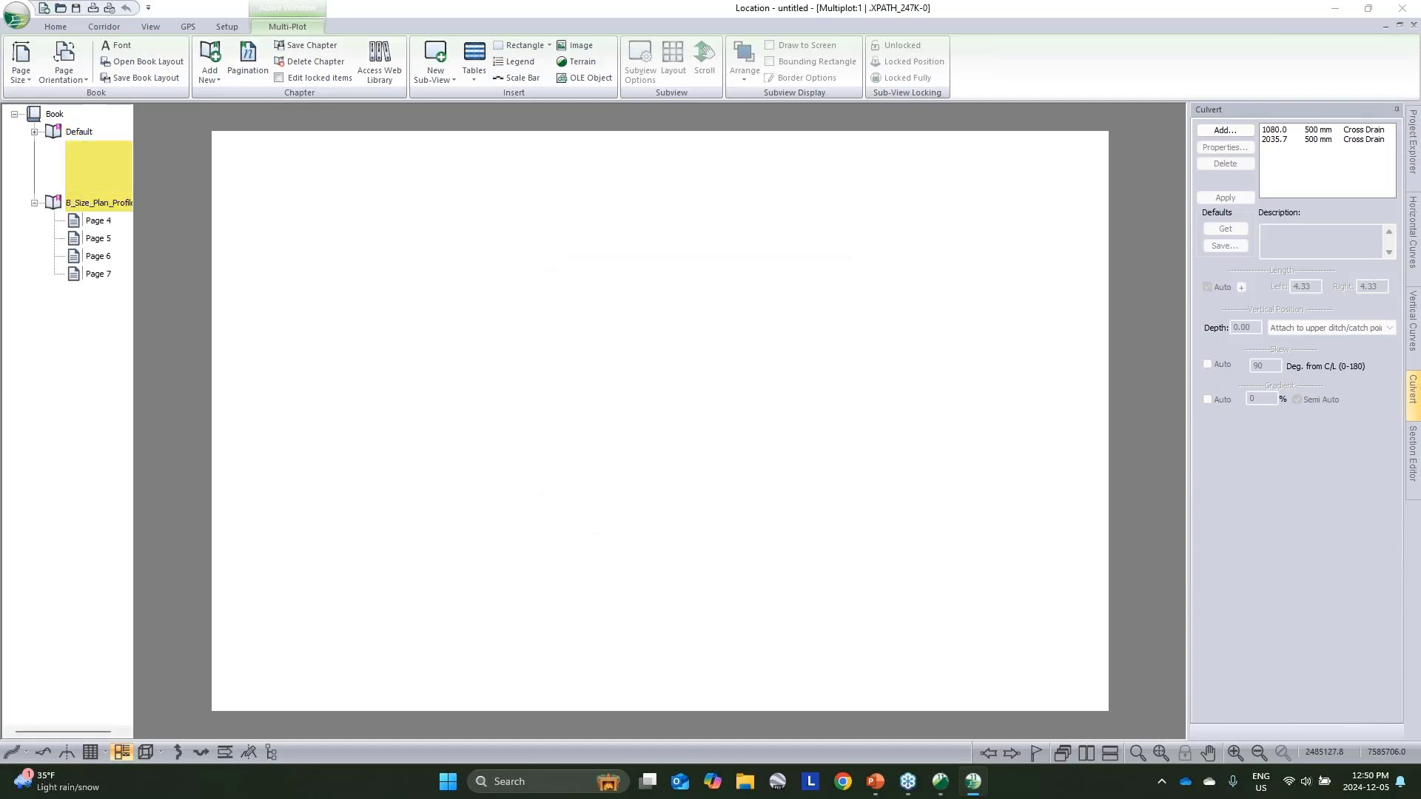
Step: Delete the Default chapter from the plot book and display page 2 of the plan-profile chapter
right_click(79, 132)
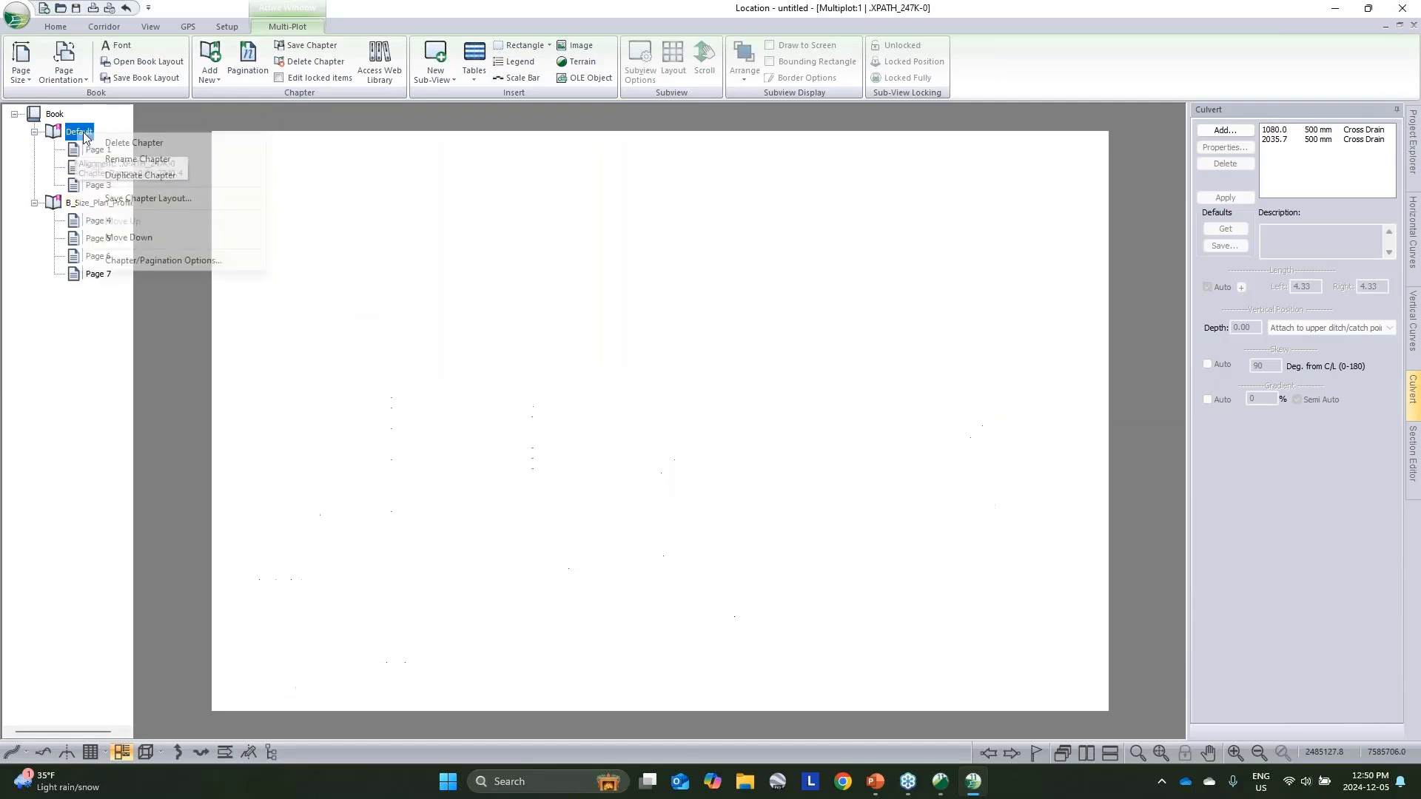
left_click(122, 143)
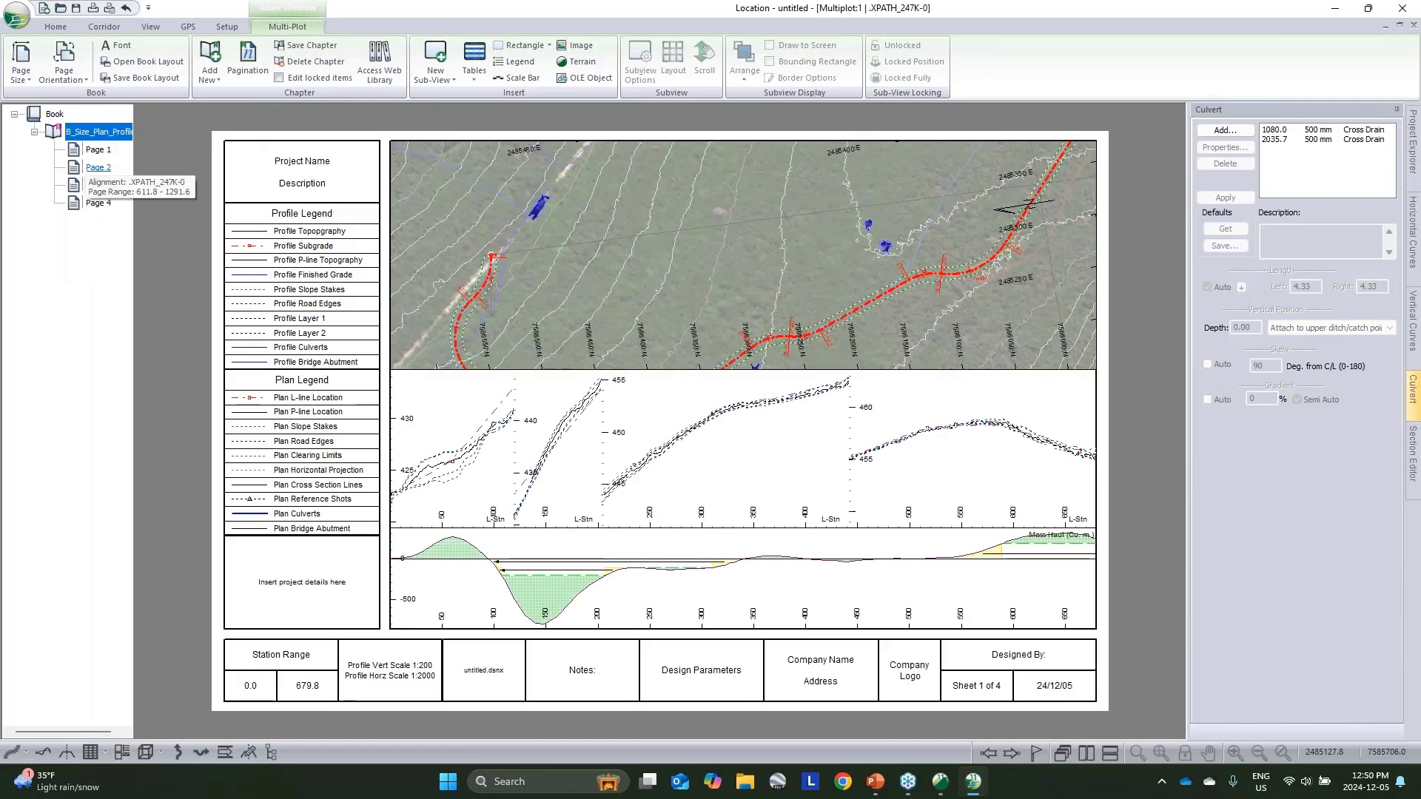
left_click(99, 168)
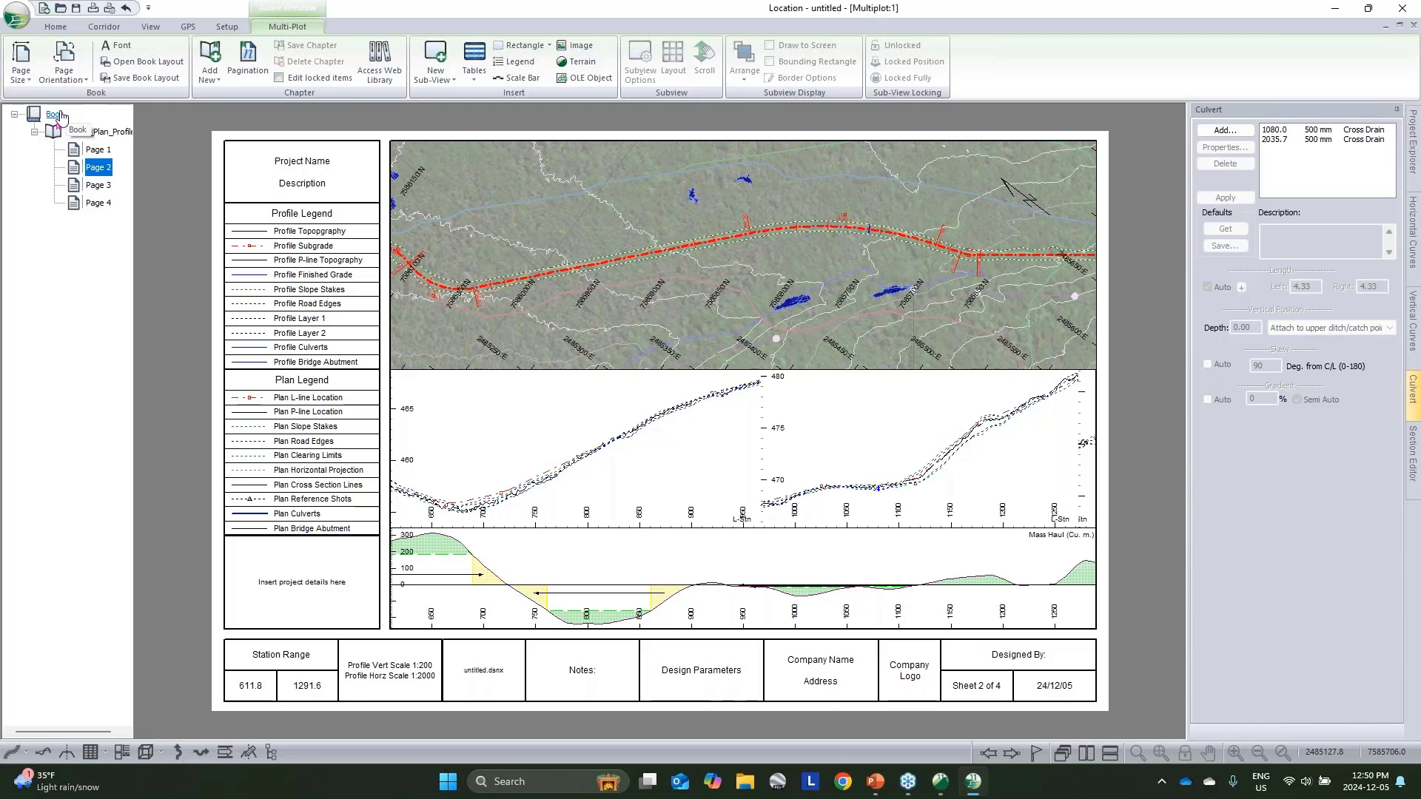
Step: Replace the current book layout with MD - Generic Size D Book layout - No Notes.blt and display its plan-profile sheet on page 2
left_click(146, 61)
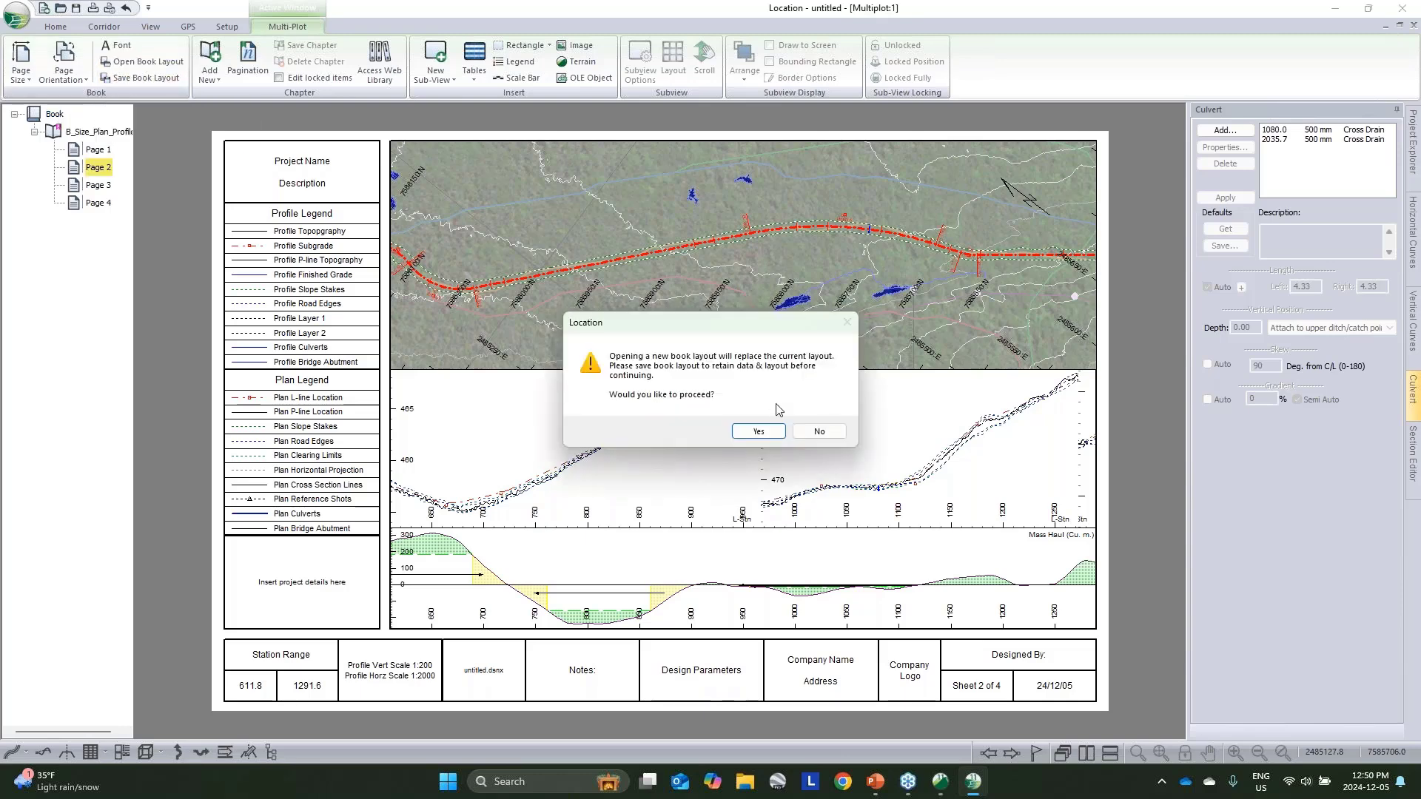
left_click(759, 430)
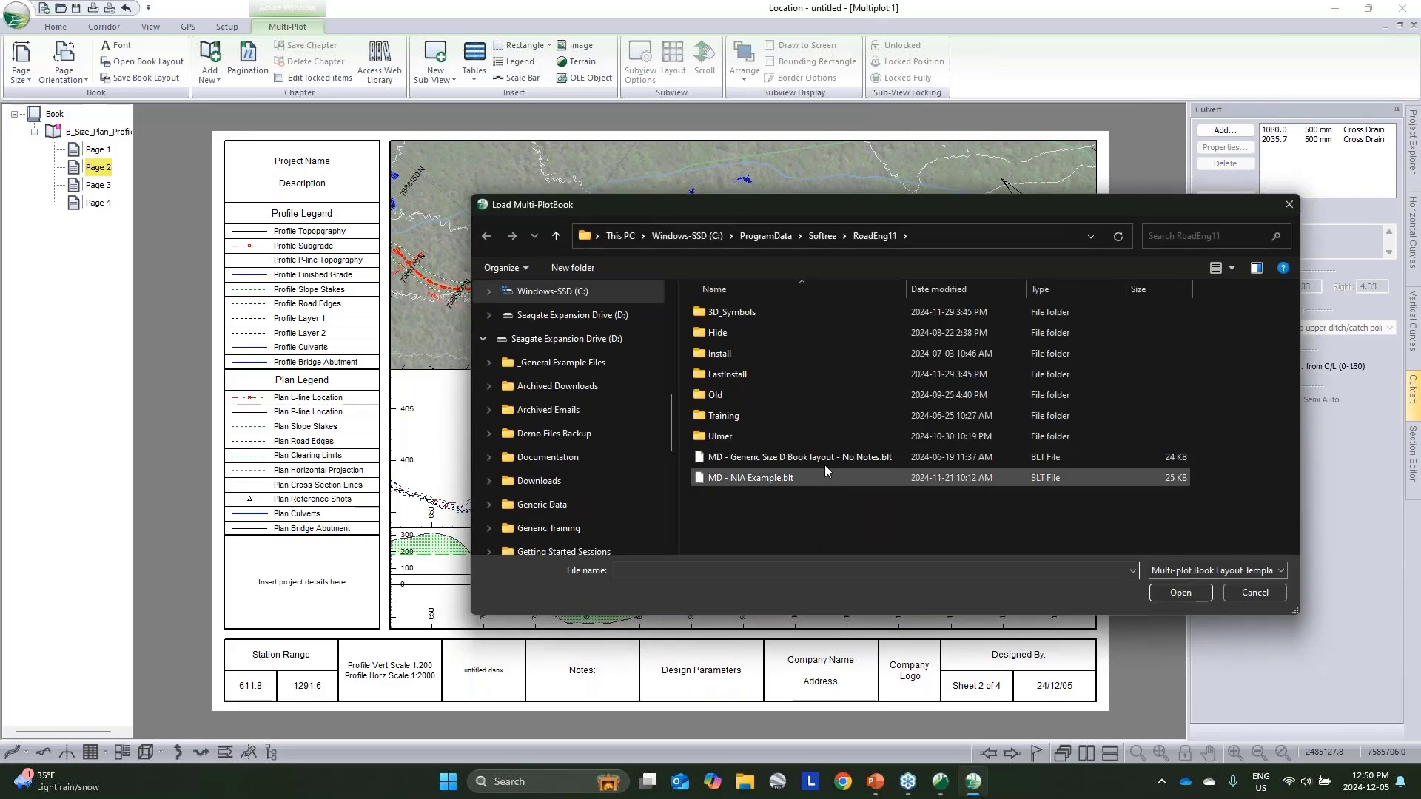
left_click(826, 459)
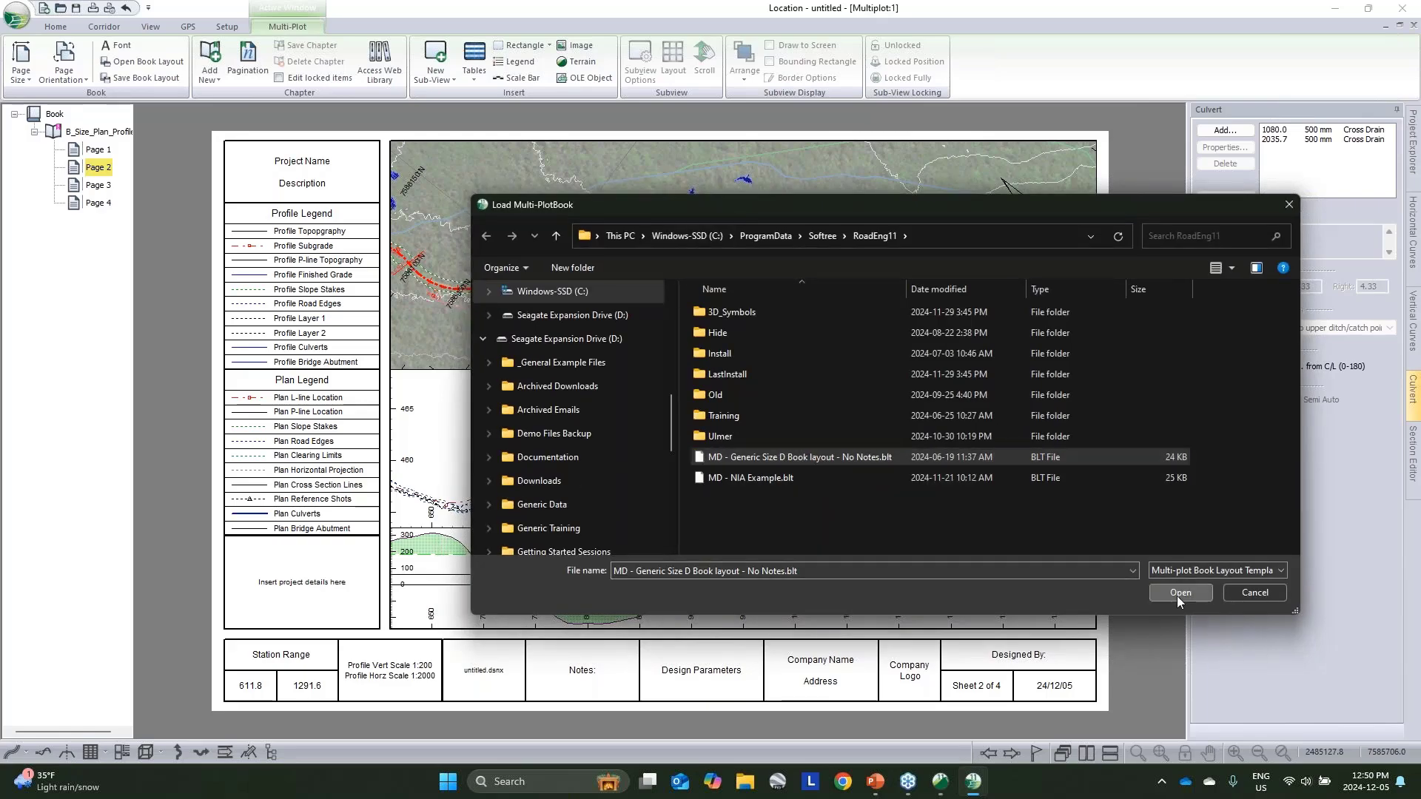
left_click(1180, 593)
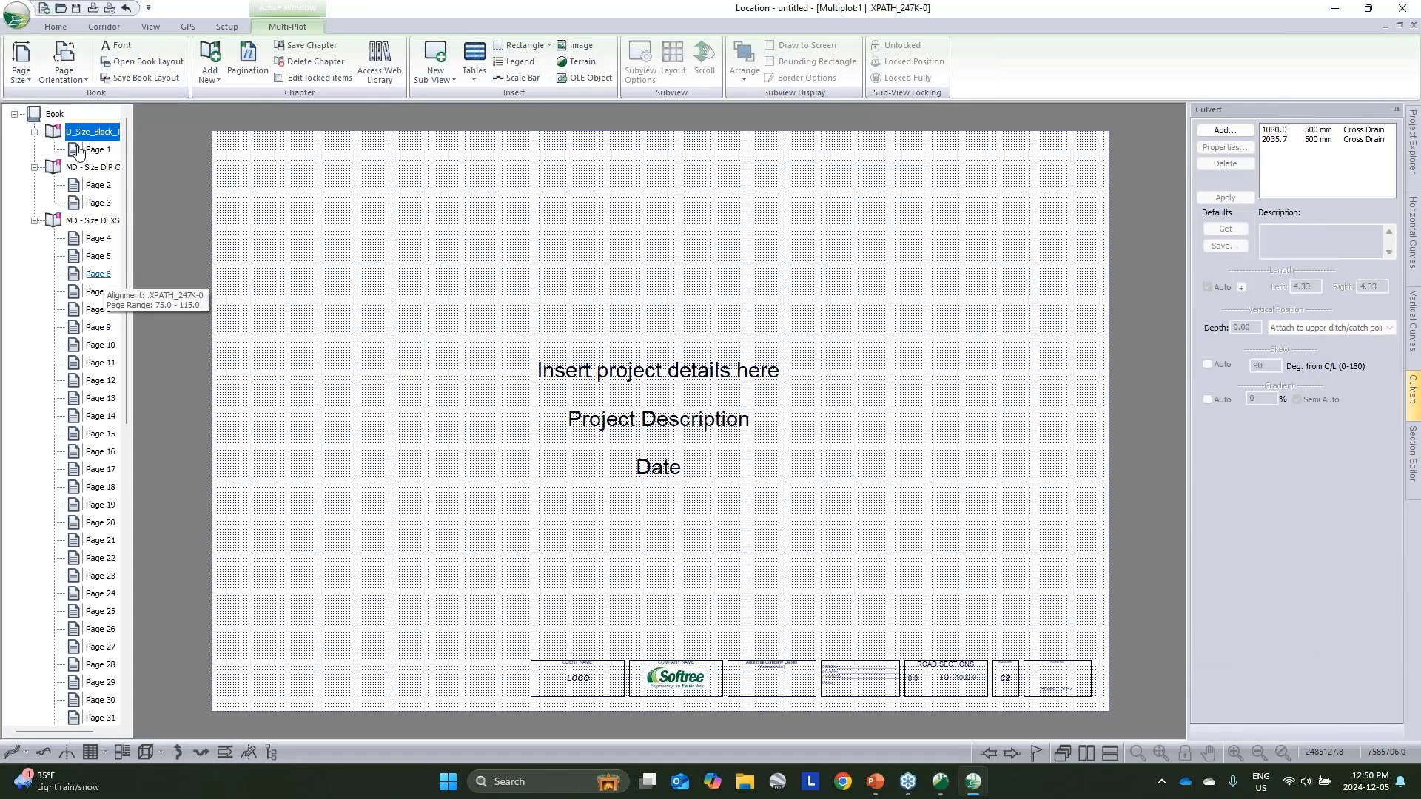
left_click(99, 186)
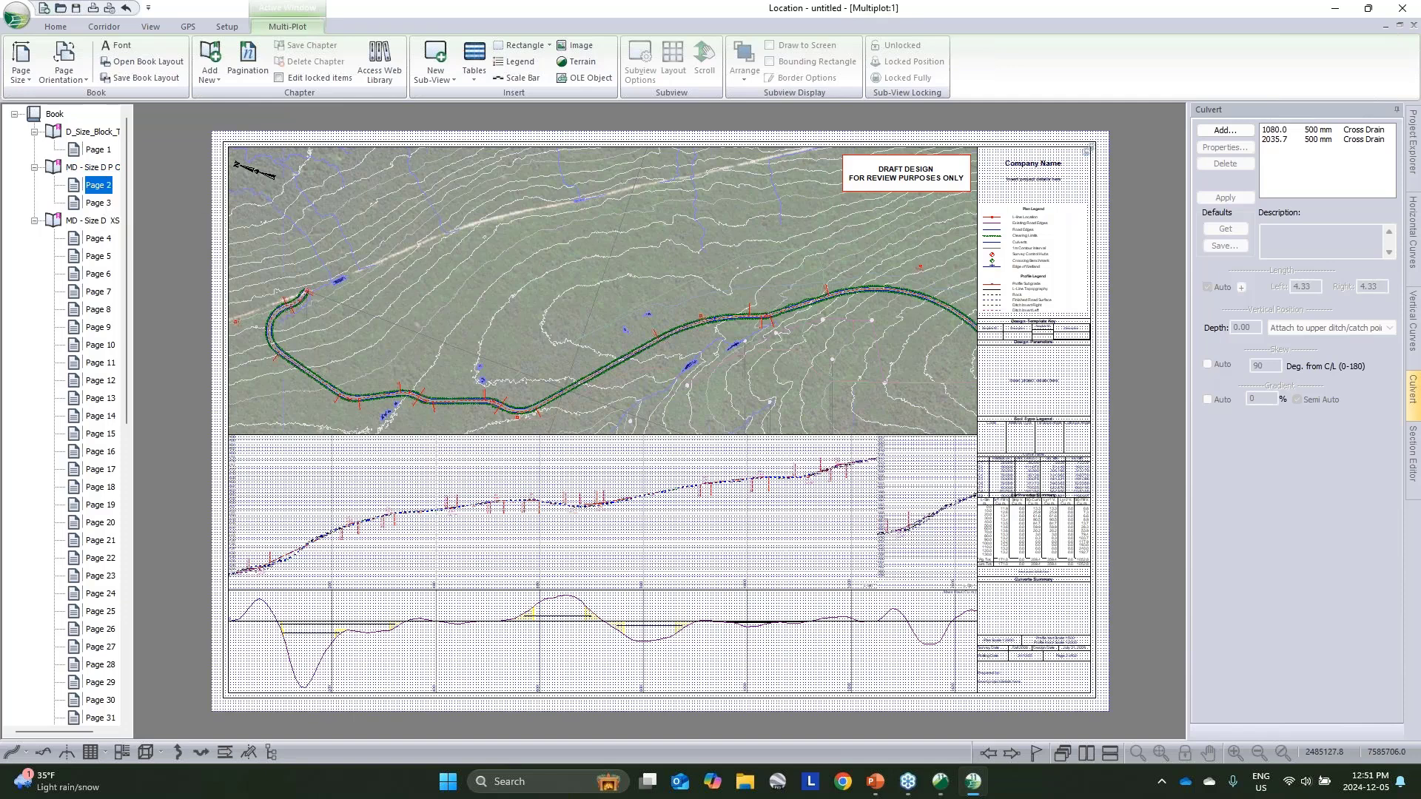
double_click(1109, 403)
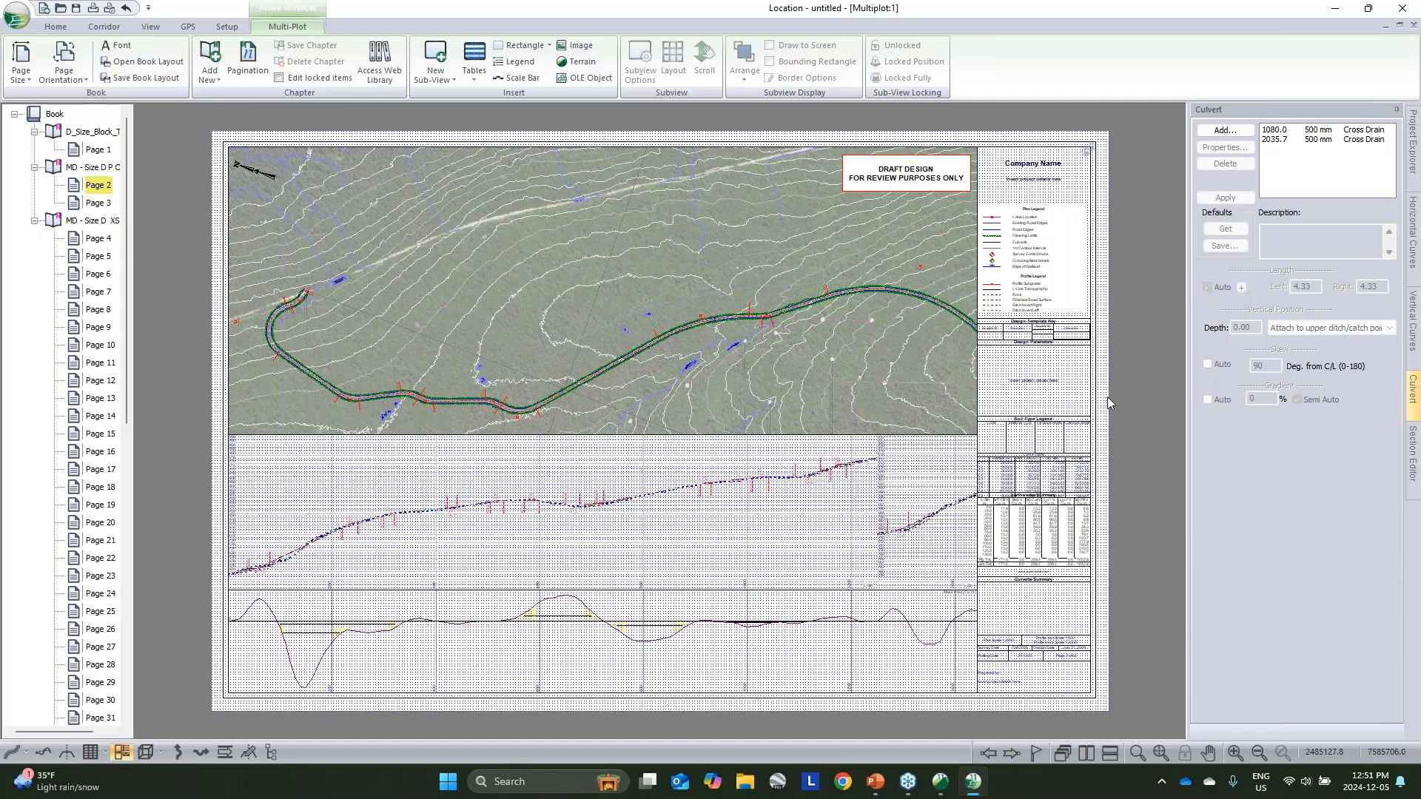
Step: Turn off the grid display in the multi-plot layout and check the plan-profile sheet
left_click(722, 459)
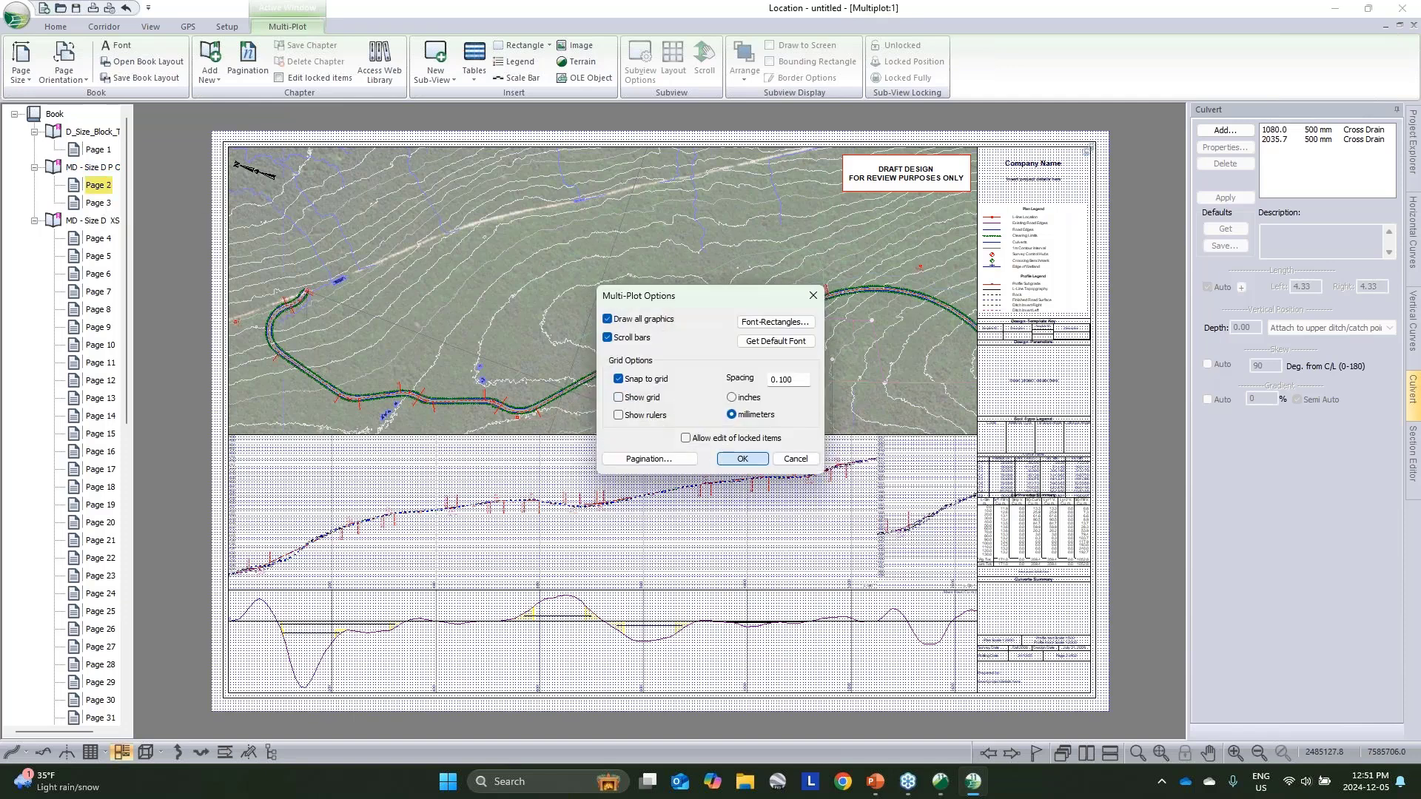
scroll(1077, 608, "up", 3)
scroll(1068, 500, "down", 5)
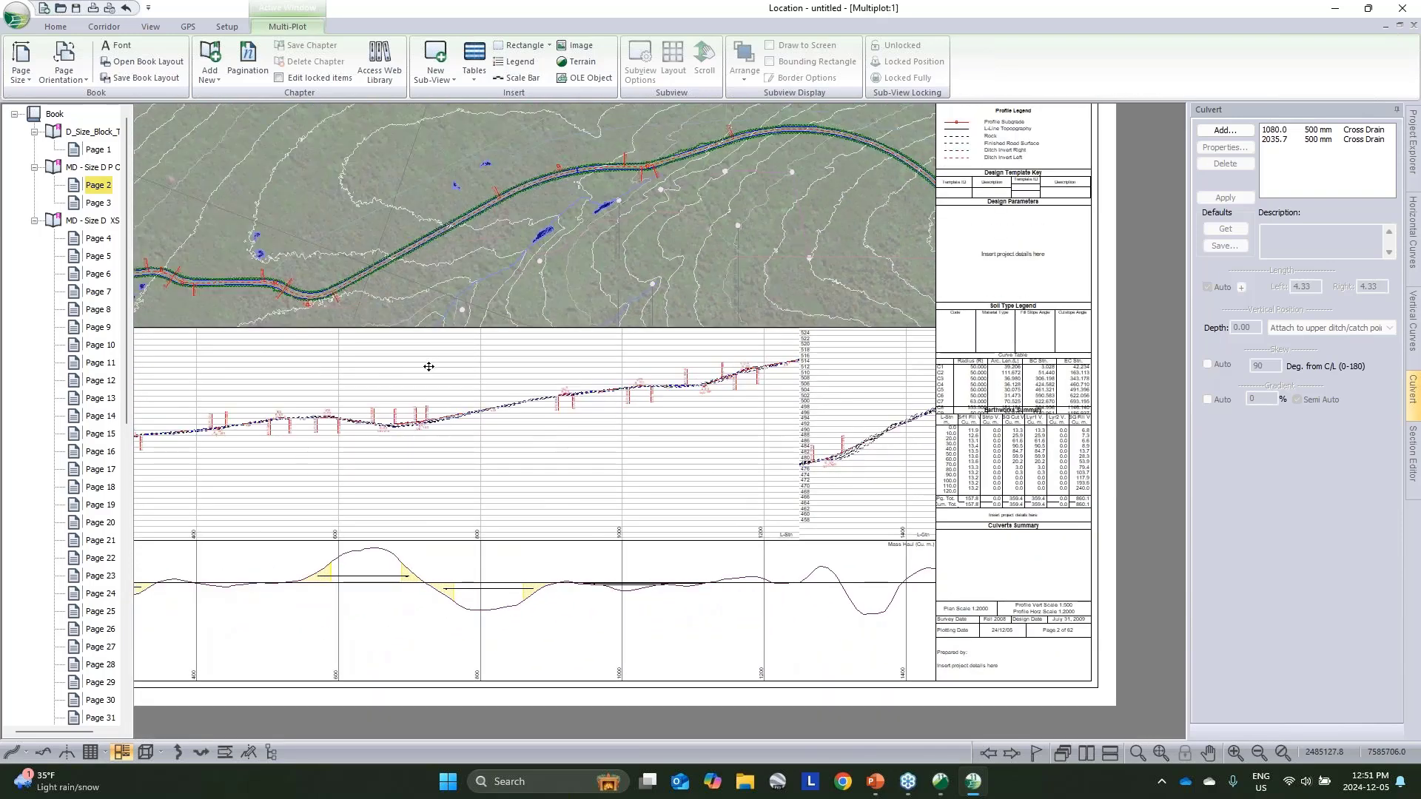
Step: Inspect the cross-section chapter's sheet and its title block, and return to the plan-profile sheet on page 2
left_click(91, 222)
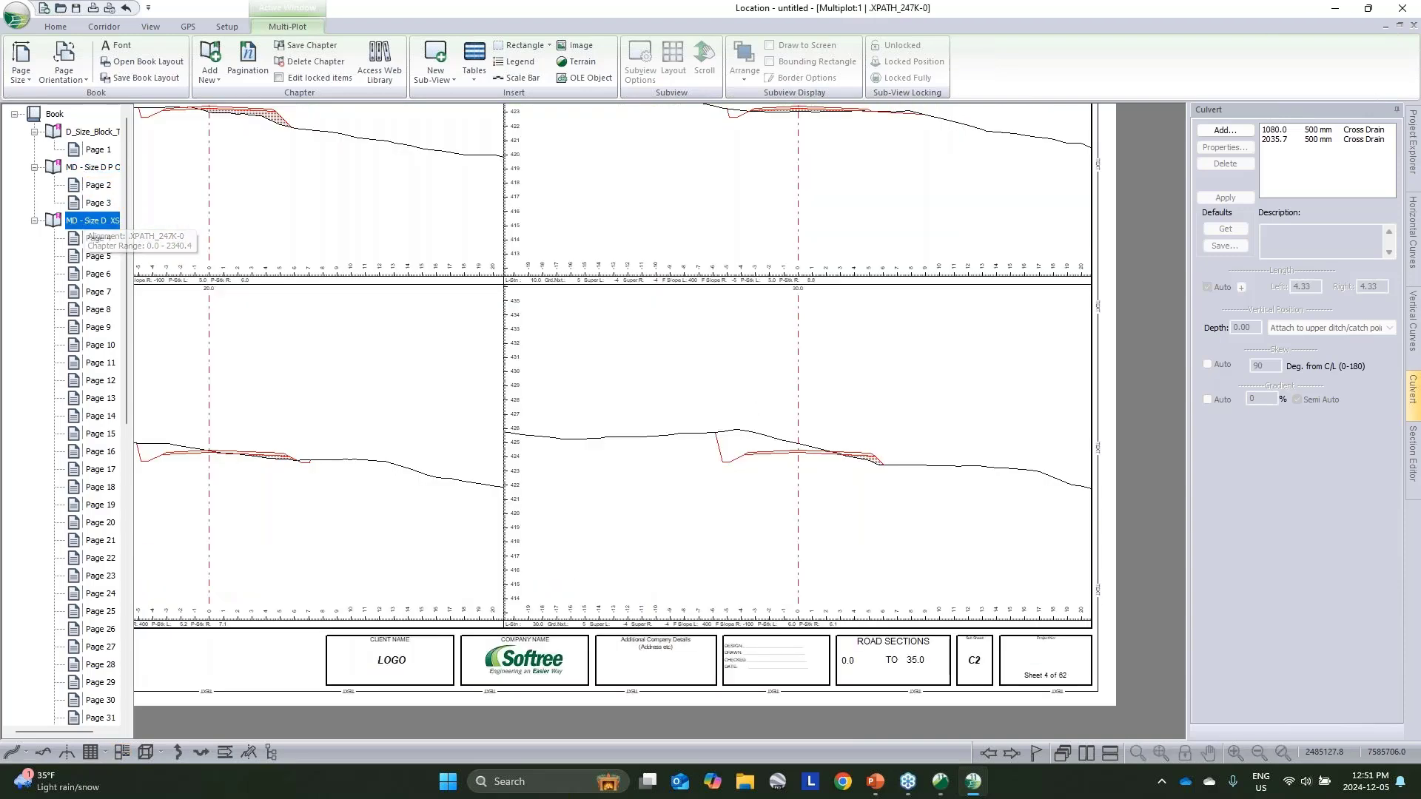
scroll(846, 455, "down", 2)
middle_click_drag(845, 455, 845, 481)
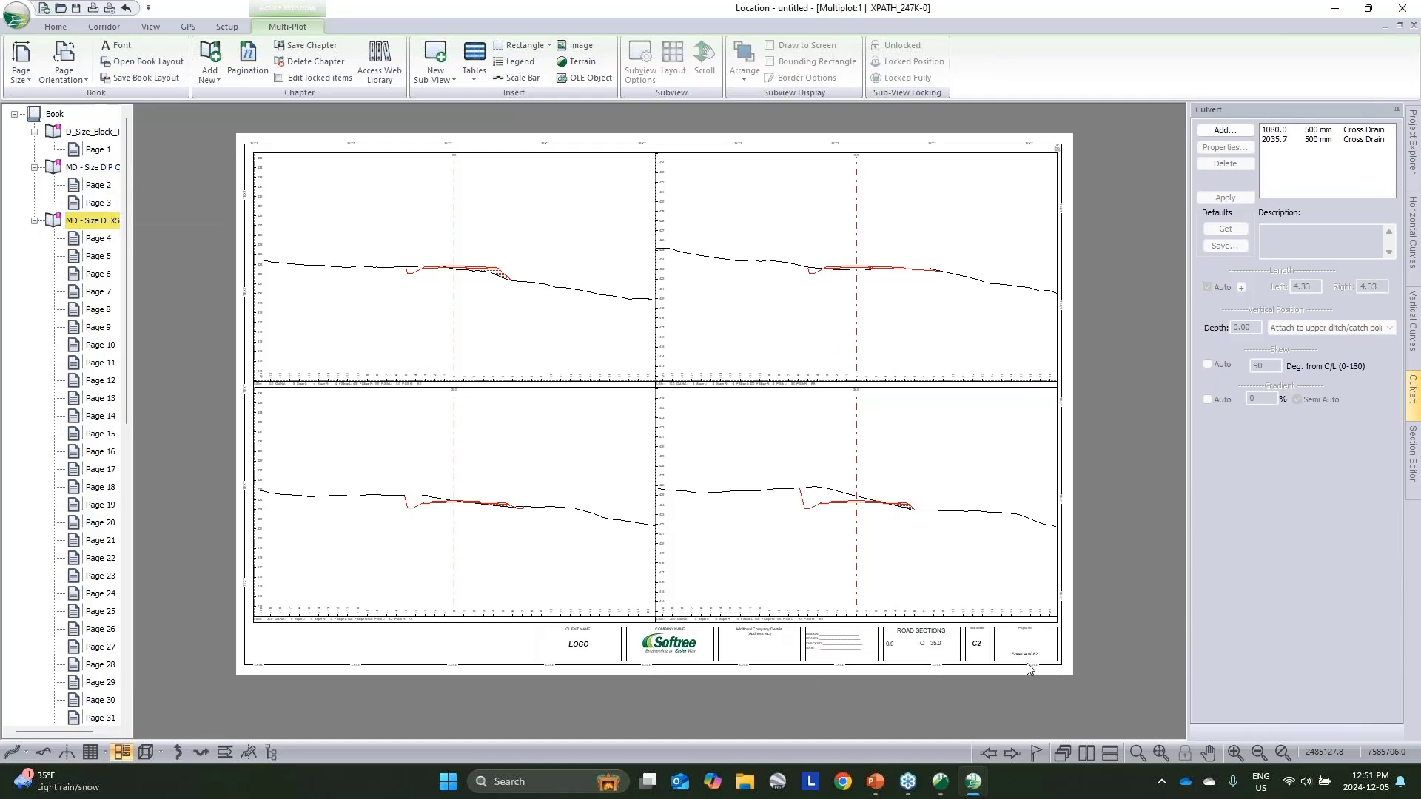
double_click(585, 649)
left_click(794, 511)
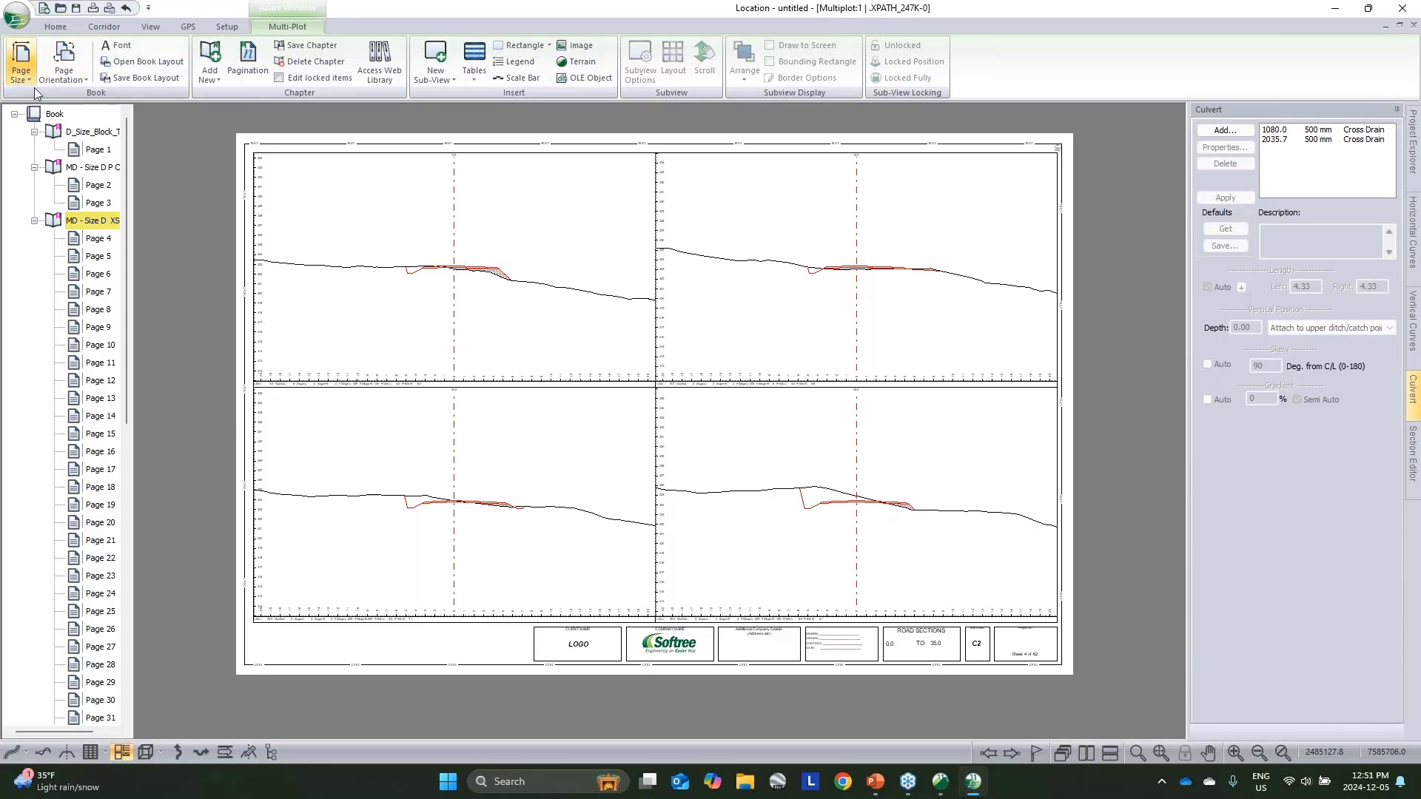
left_click(97, 185)
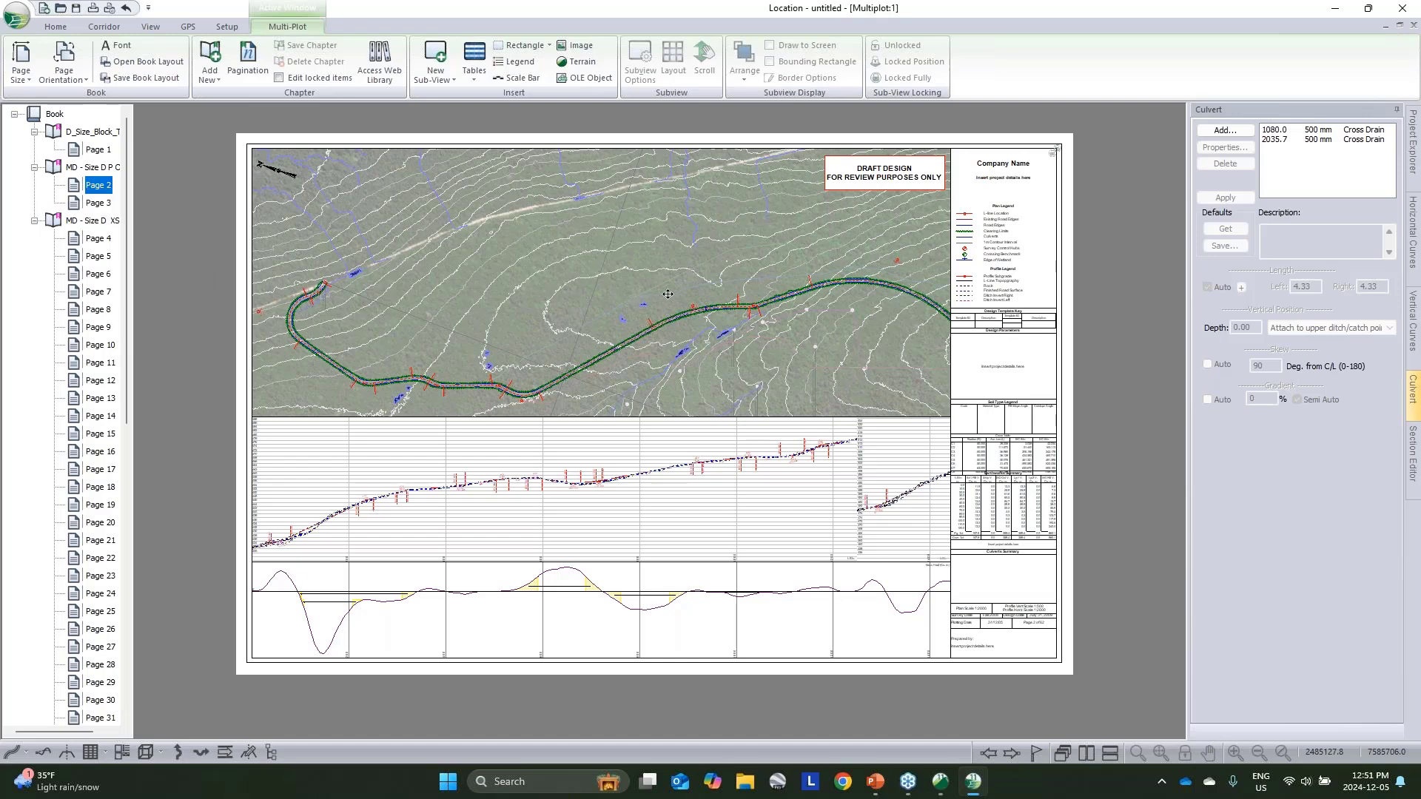
Step: Review the file formats the road design can be exported to, such as DXF, LandXML and KMZ, without saving
left_click(18, 16)
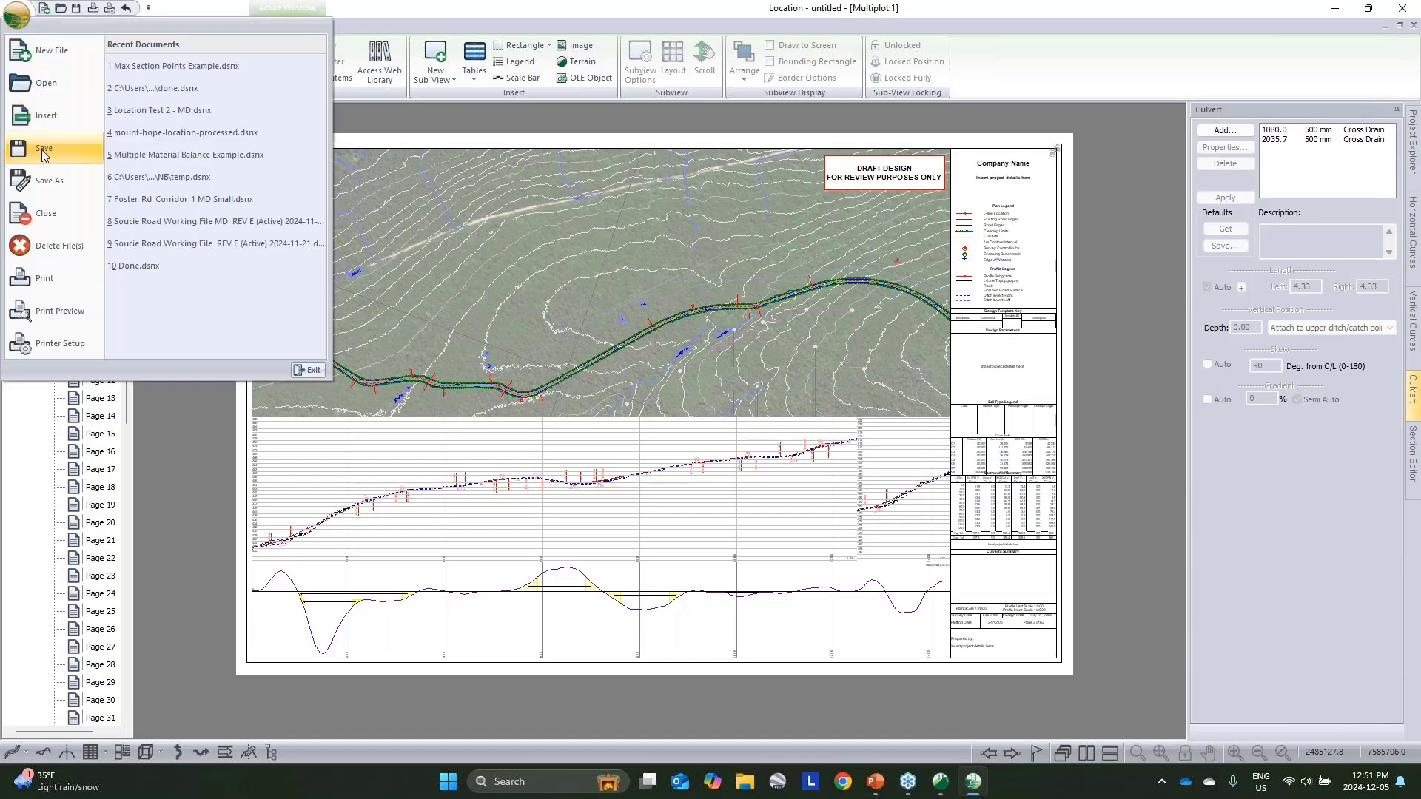
left_click(47, 185)
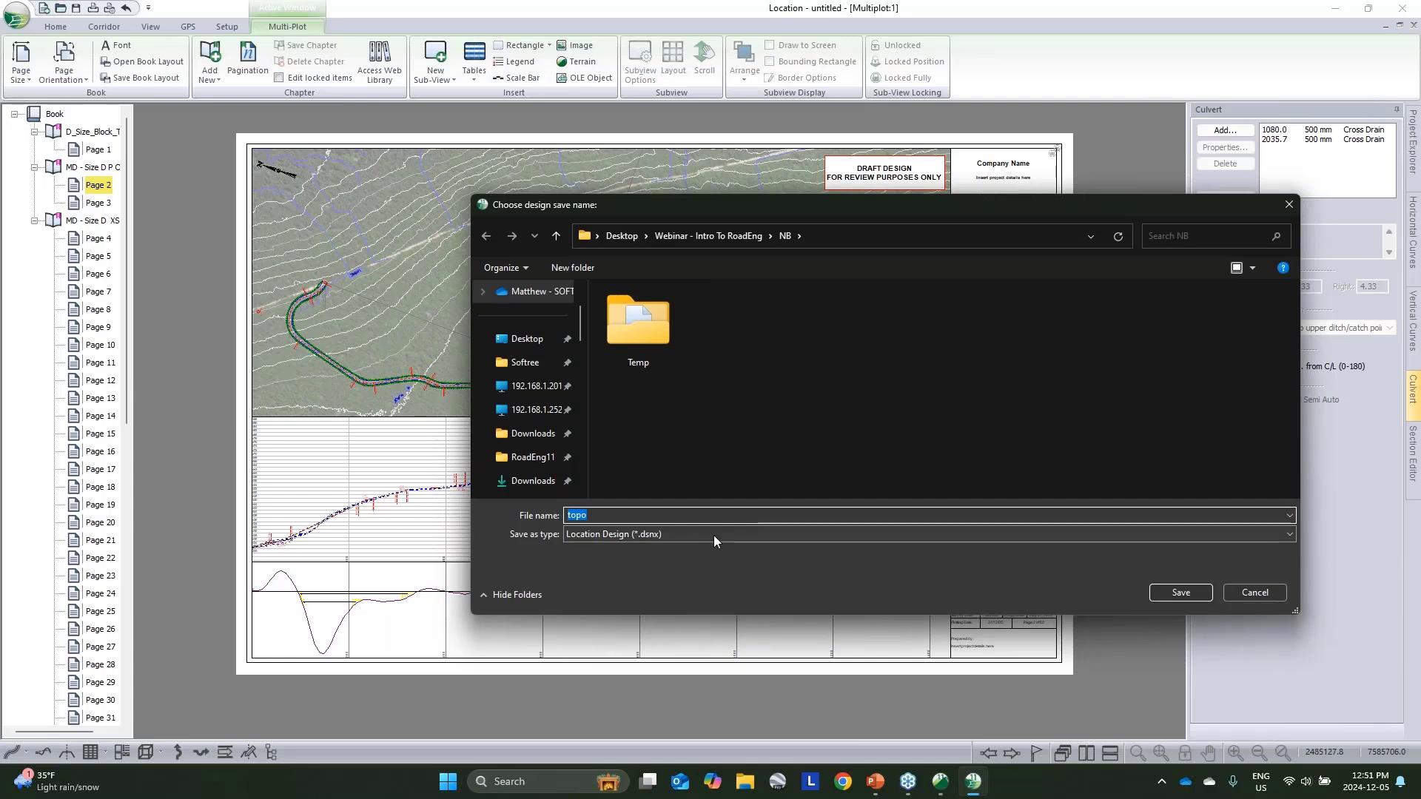
left_click(713, 535)
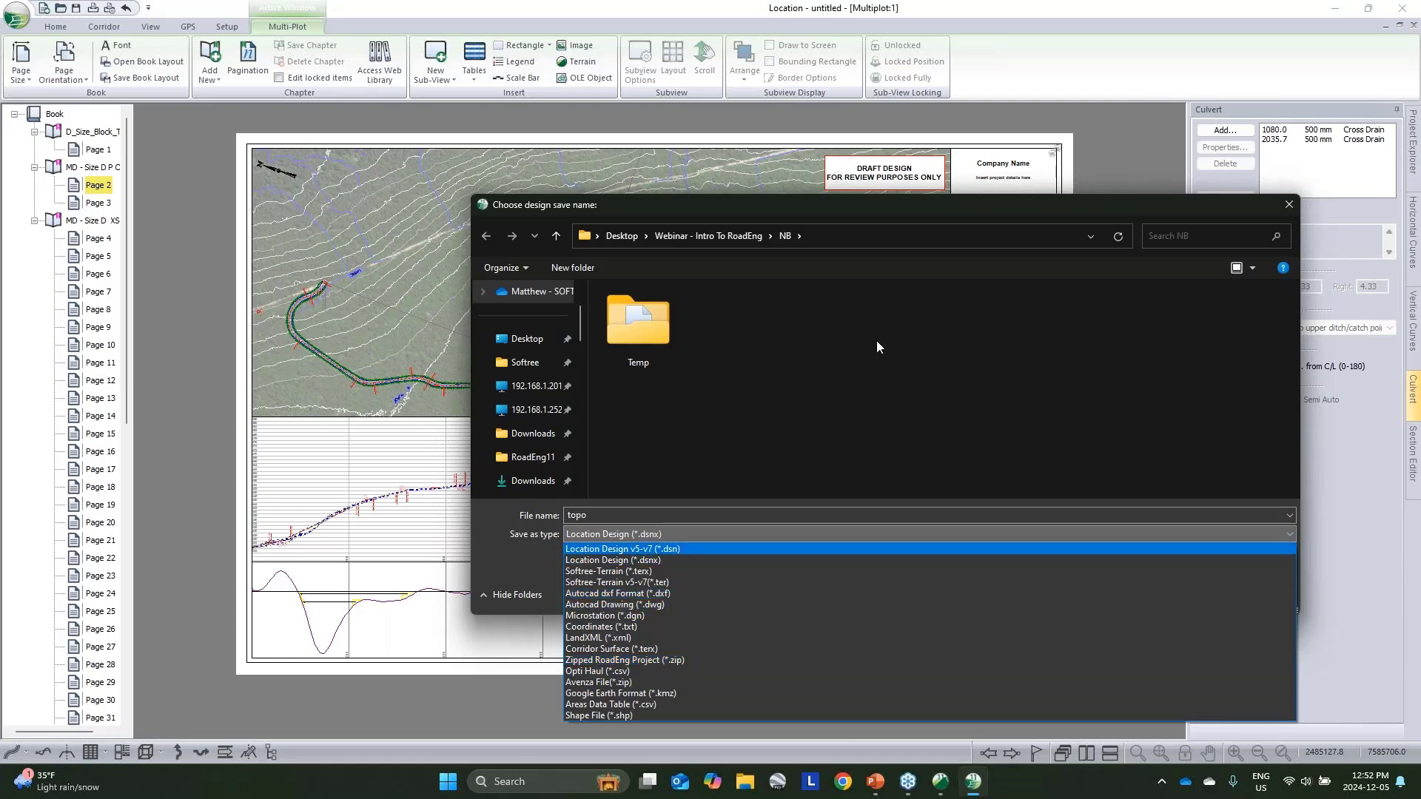
left_click(979, 217)
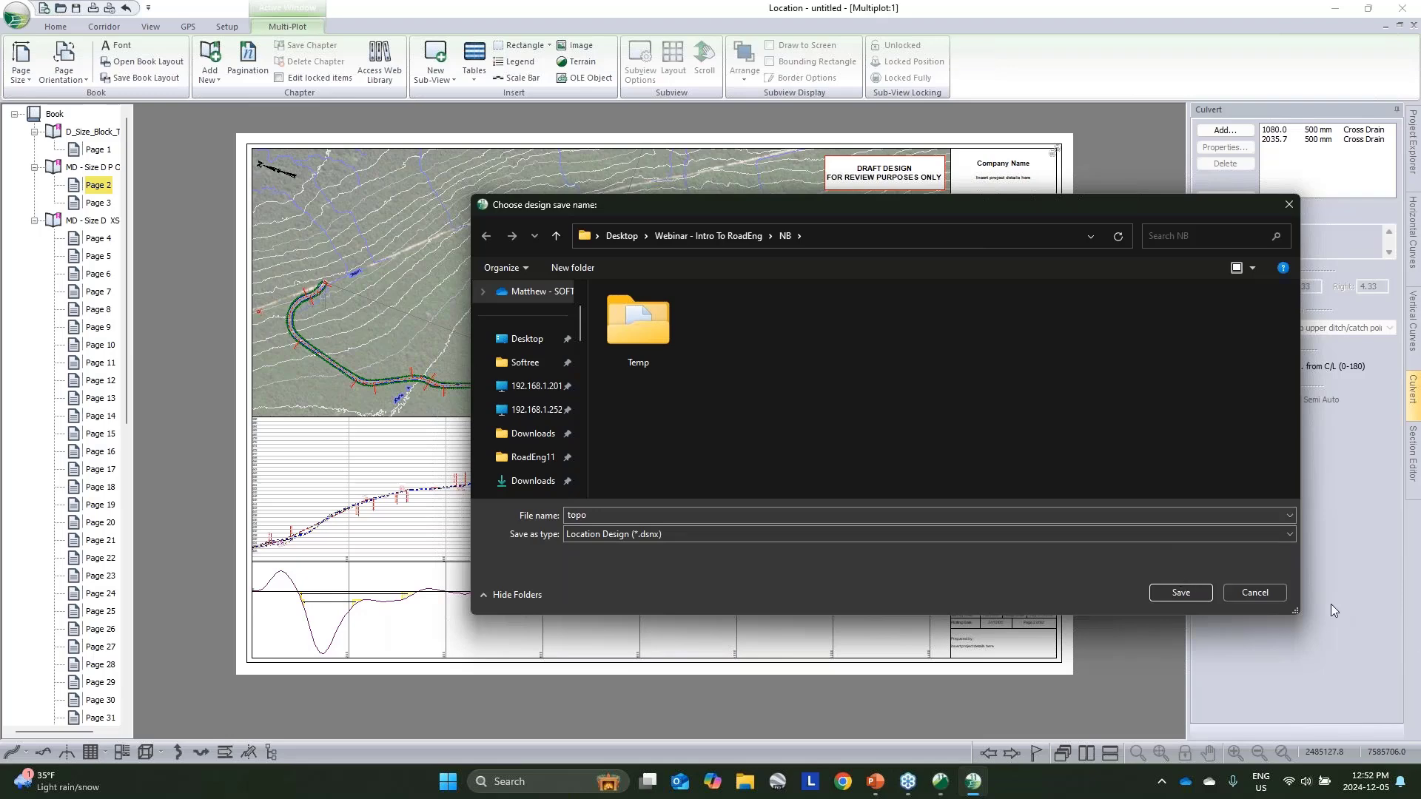
left_click(1249, 590)
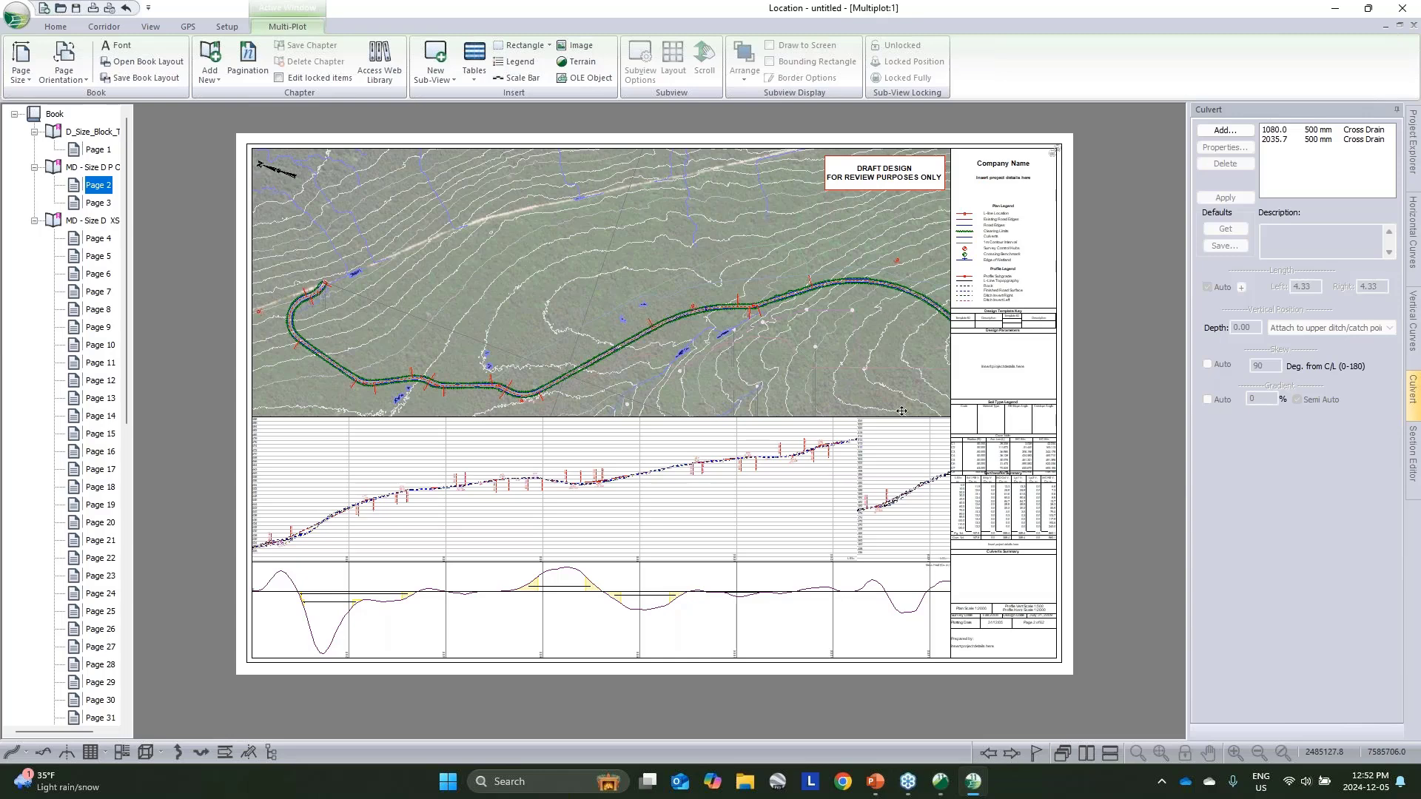
left_click(20, 21)
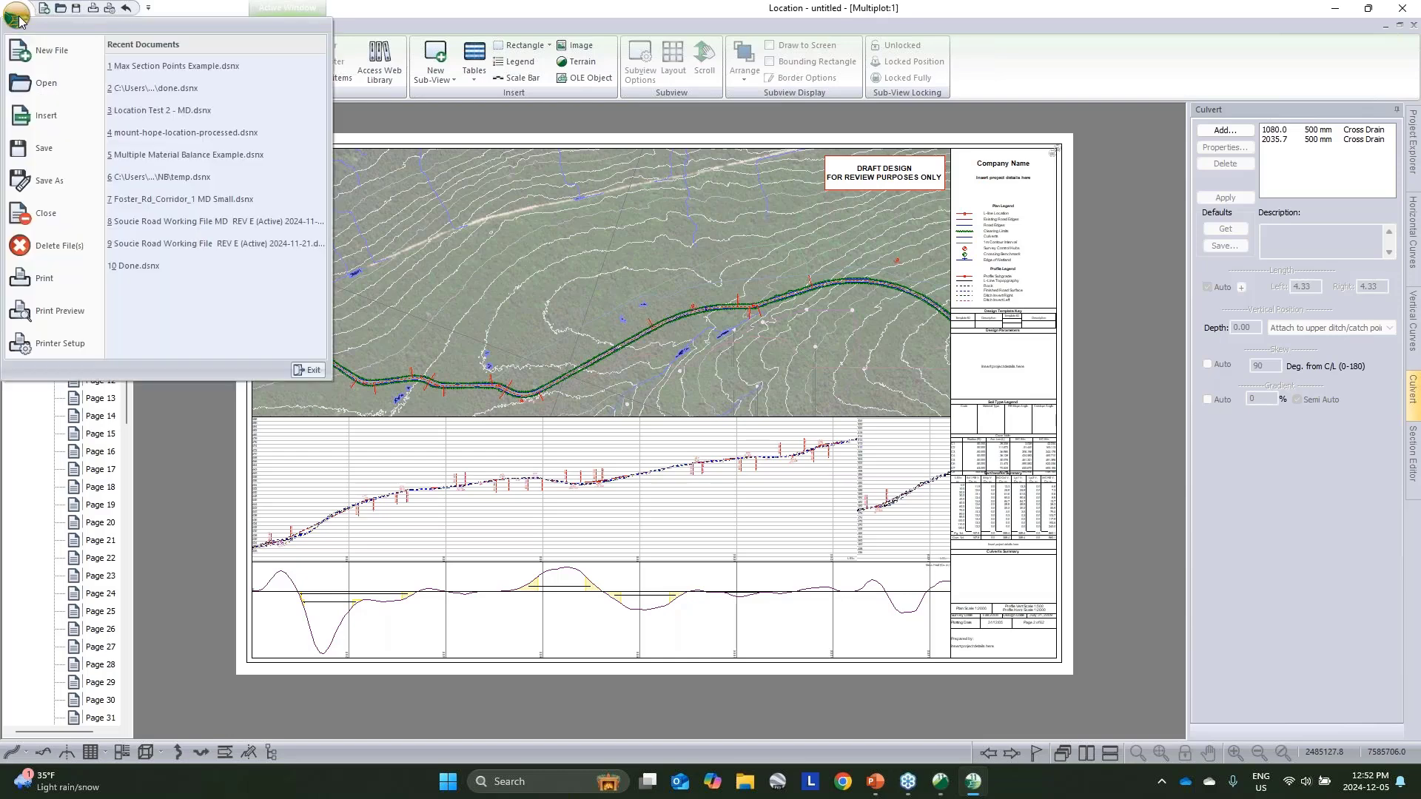
left_click(45, 180)
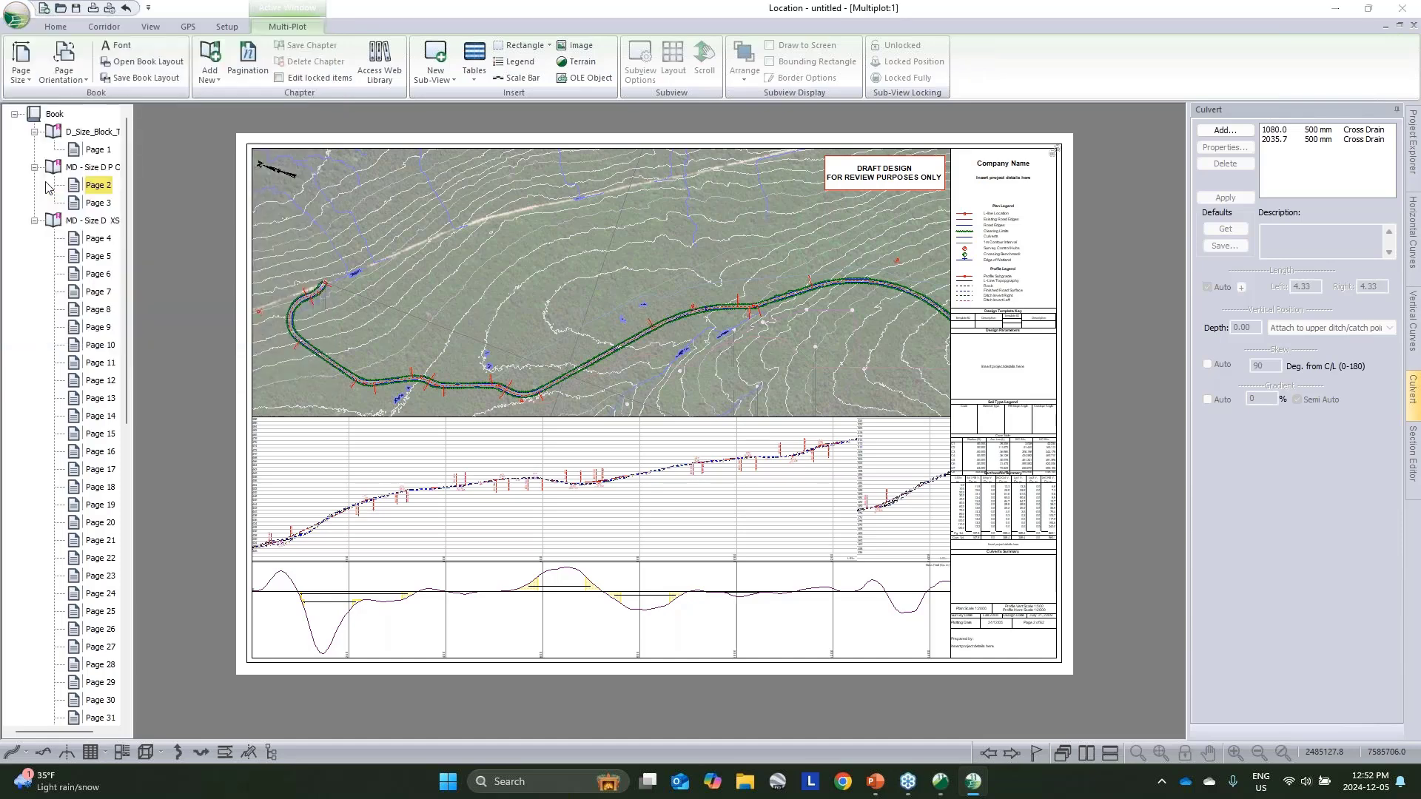
left_click(667, 534)
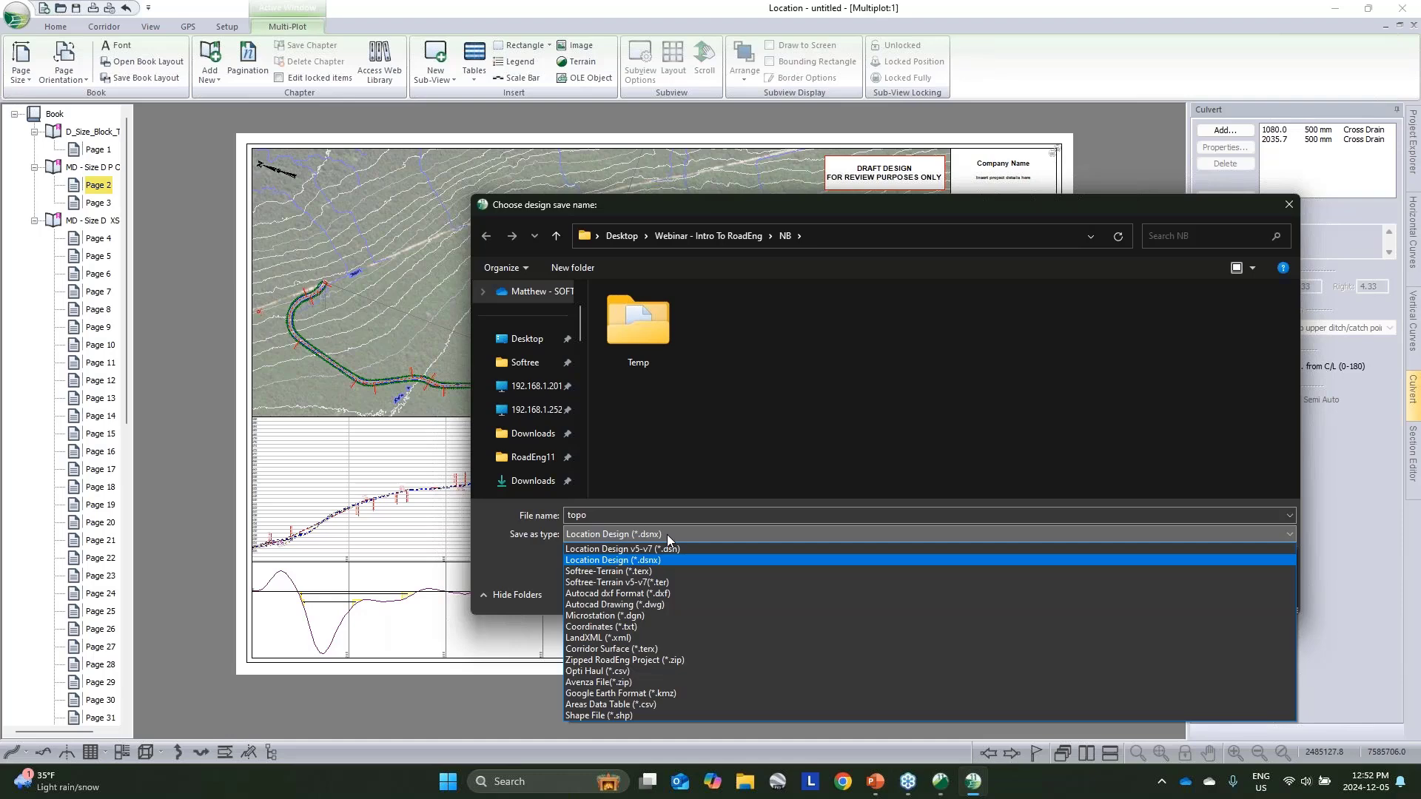
left_click(617, 561)
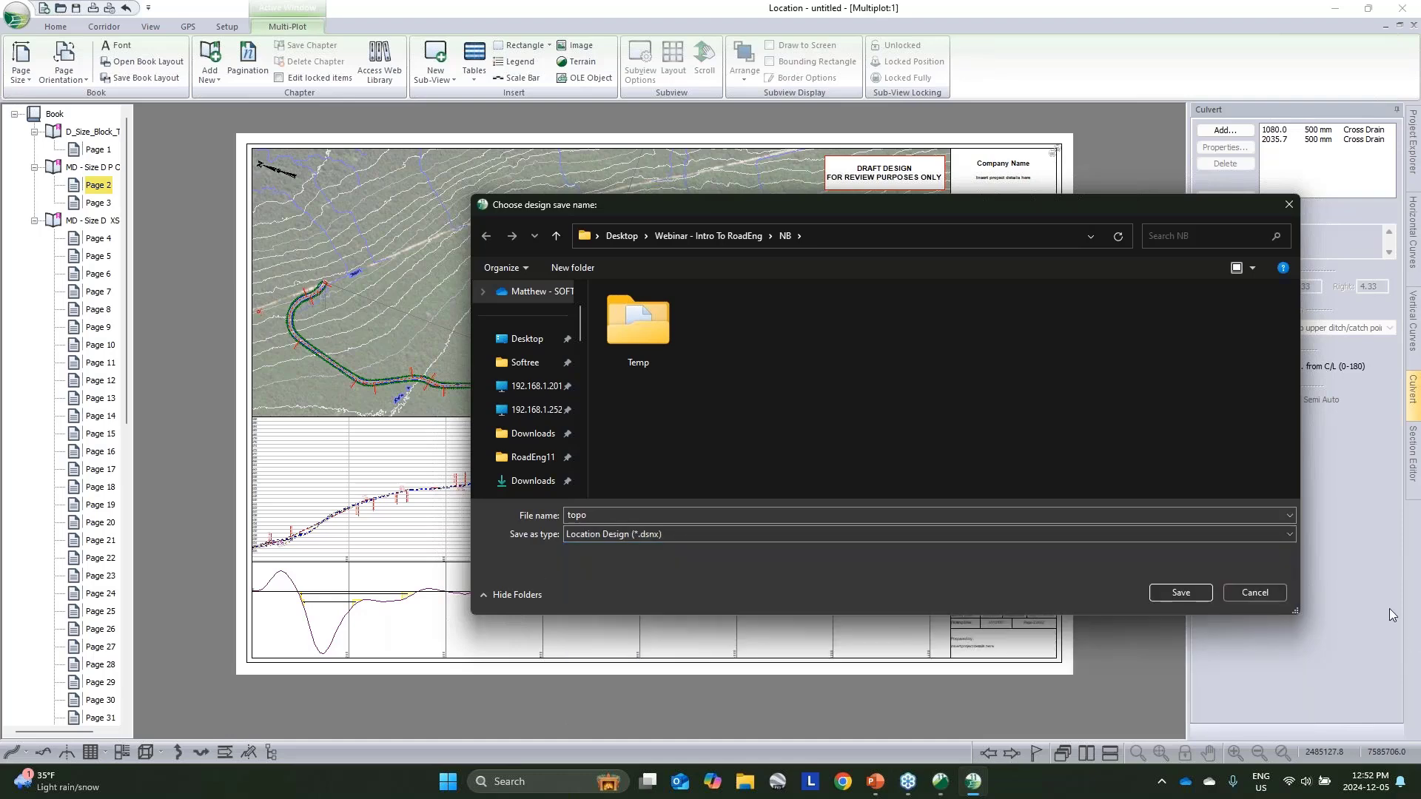
left_click(1254, 592)
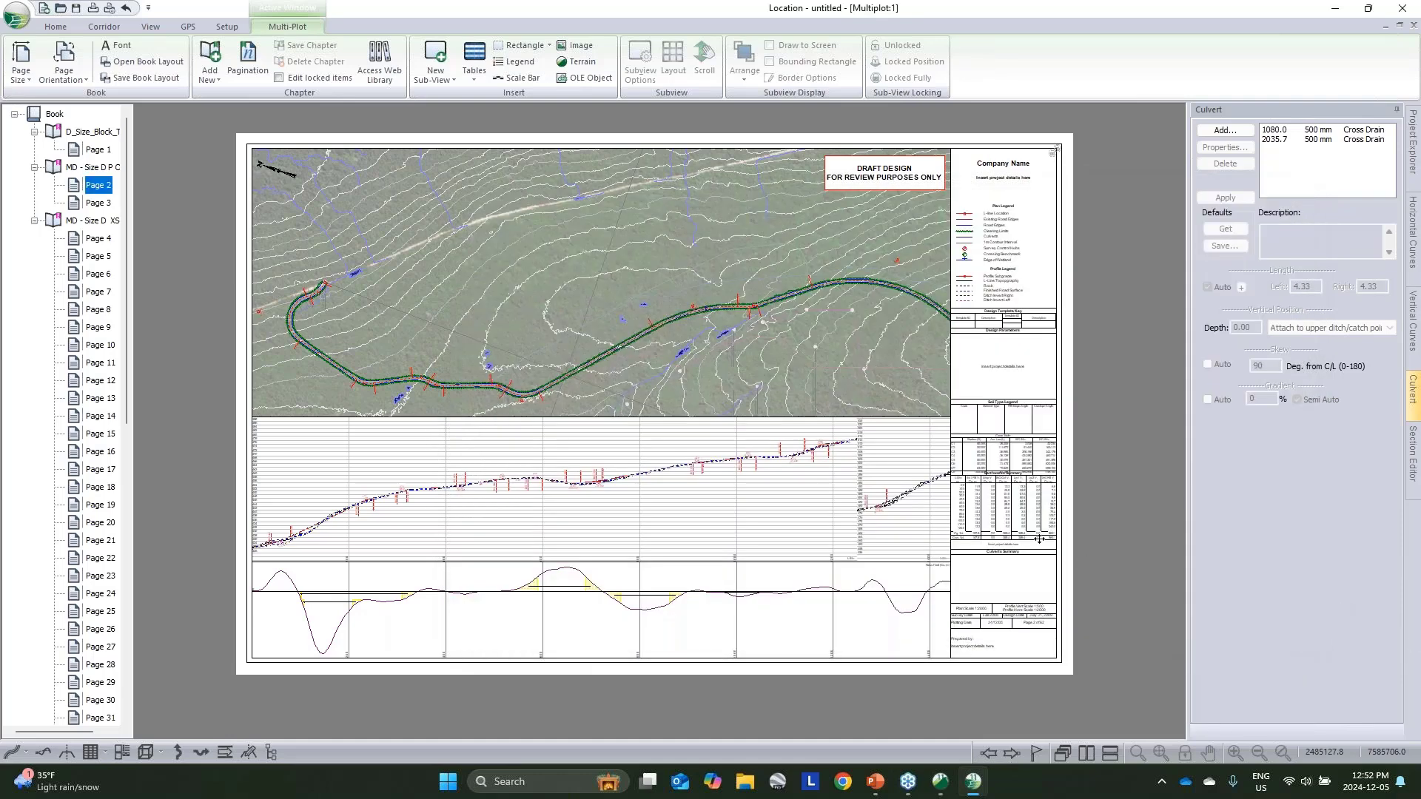
Step: Close the multi-plot window and play the 3D drive-through along the road from station 0.0, pausing partway and exiting
left_click(1399, 26)
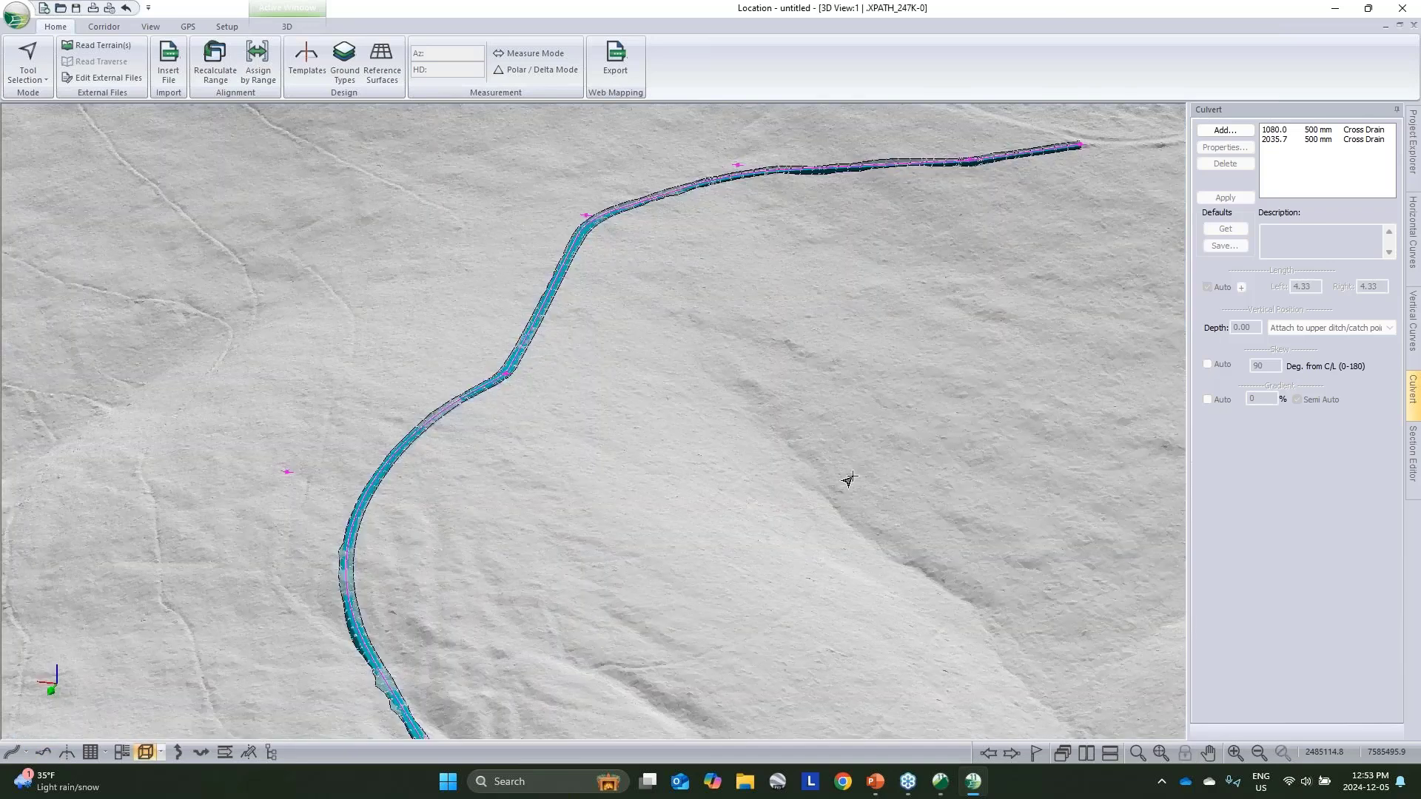
middle_click_drag(851, 477, 848, 341)
middle_click_drag(748, 703, 740, 414)
left_click_drag(740, 414, 685, 496)
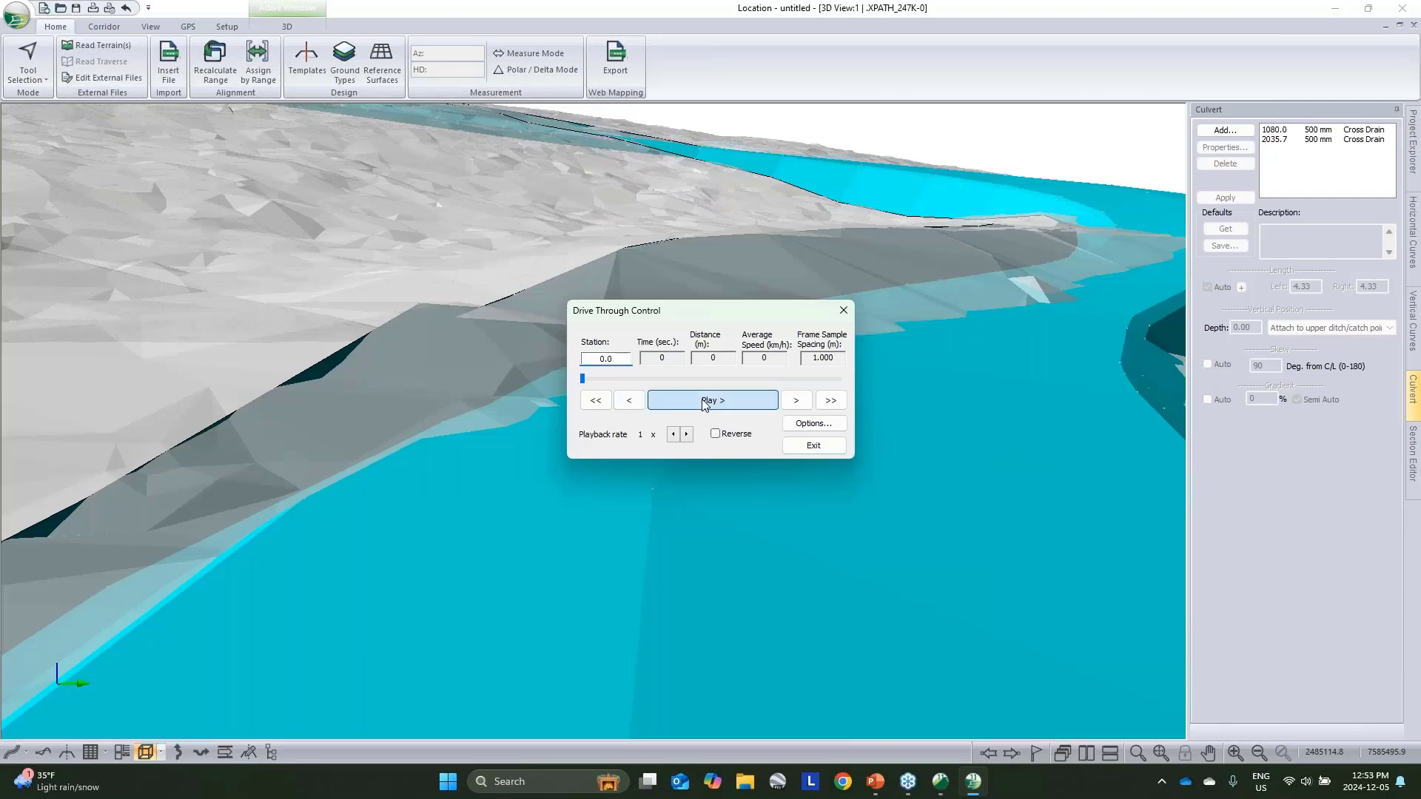
left_click(704, 405)
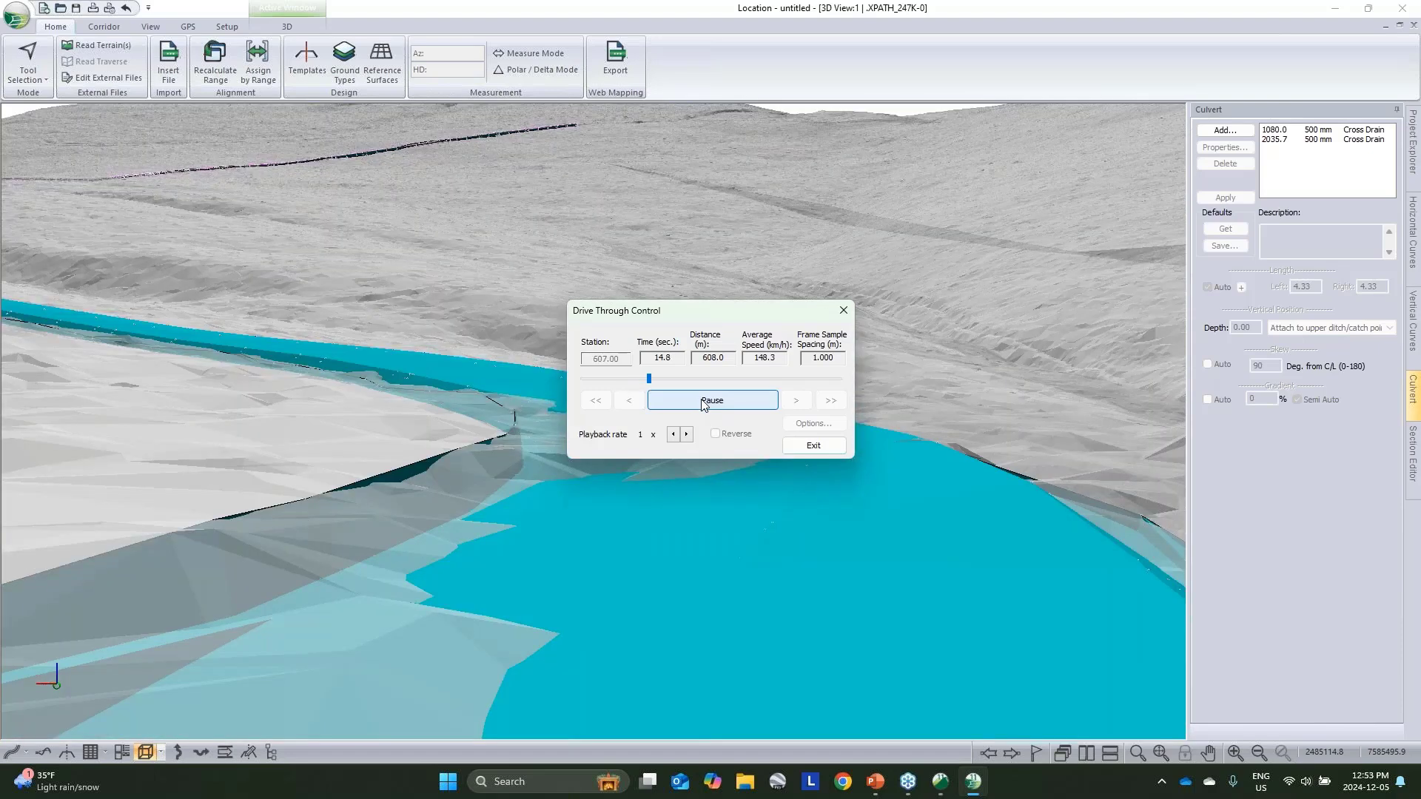
left_click(704, 401)
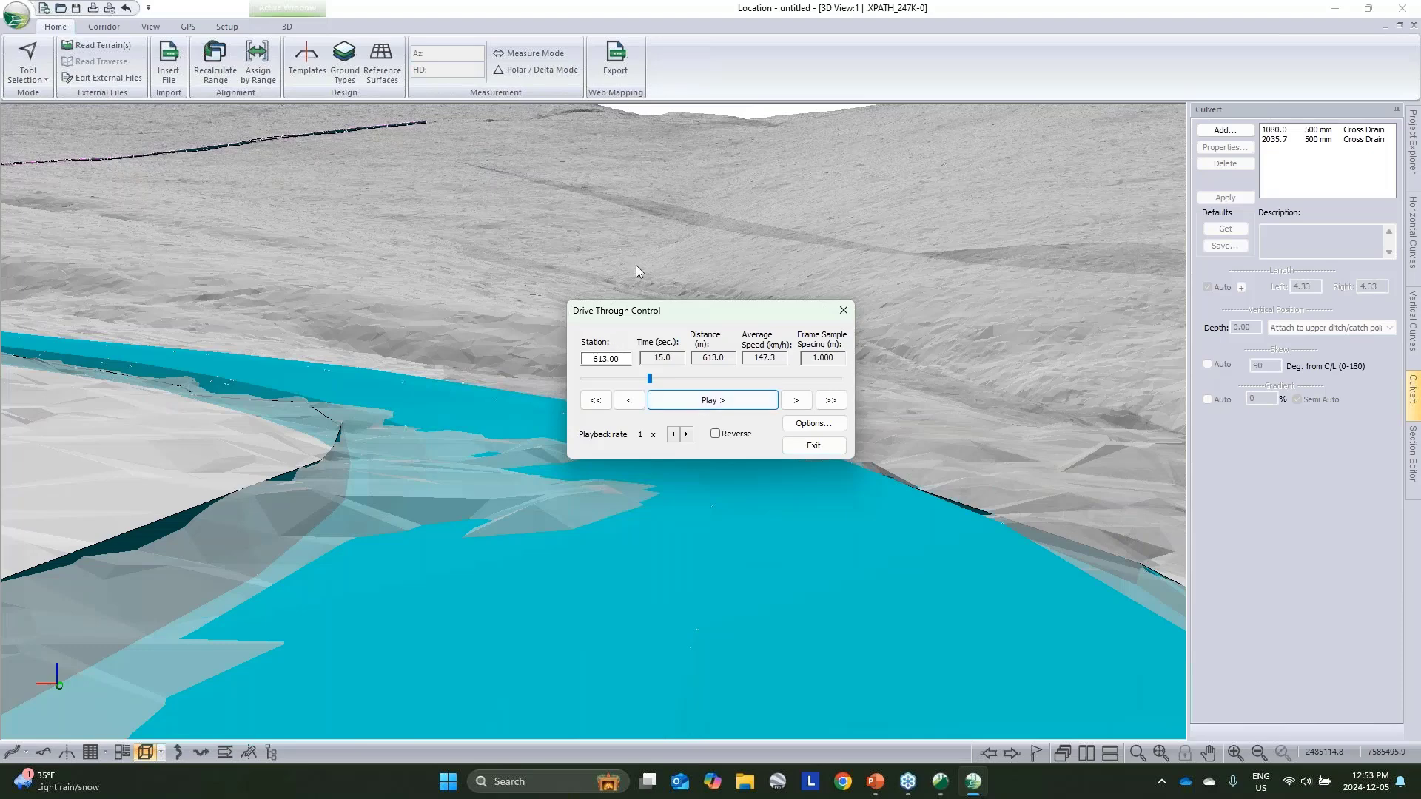
left_click(842, 313)
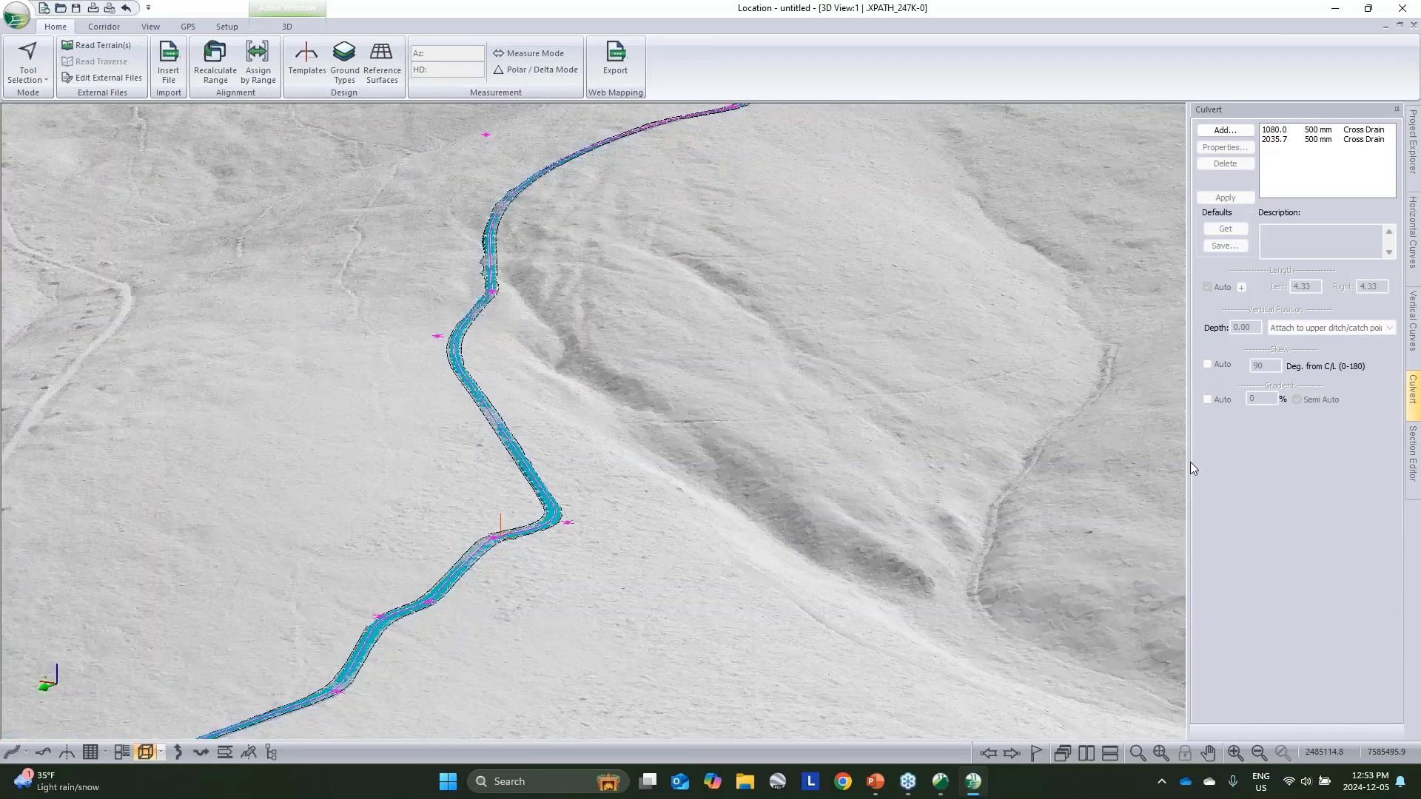
Step: Examine the road corridor near its start in the 3D view from several angles, leaving the 3D display options unchanged
middle_click_drag(625, 478, 641, 475)
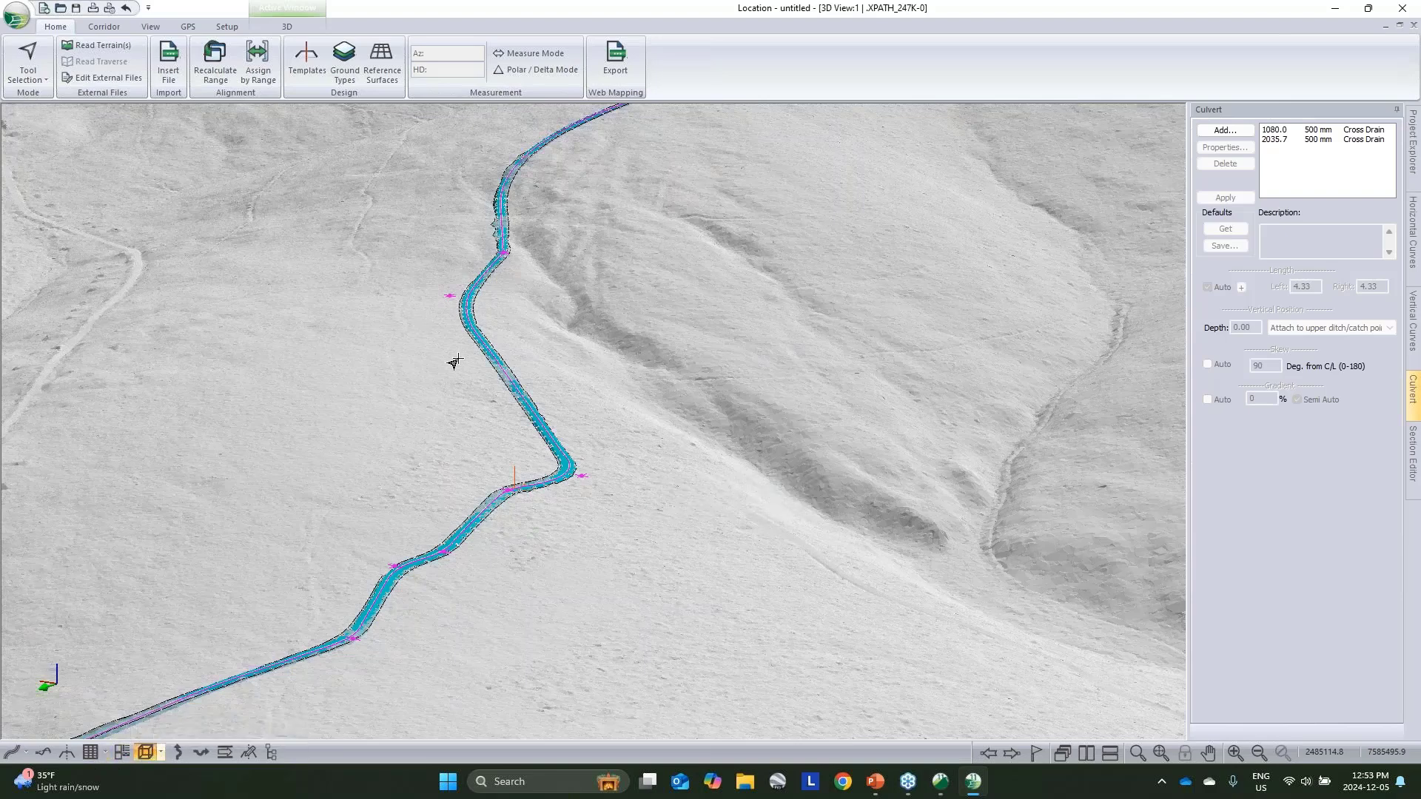
middle_click_drag(427, 584, 550, 544)
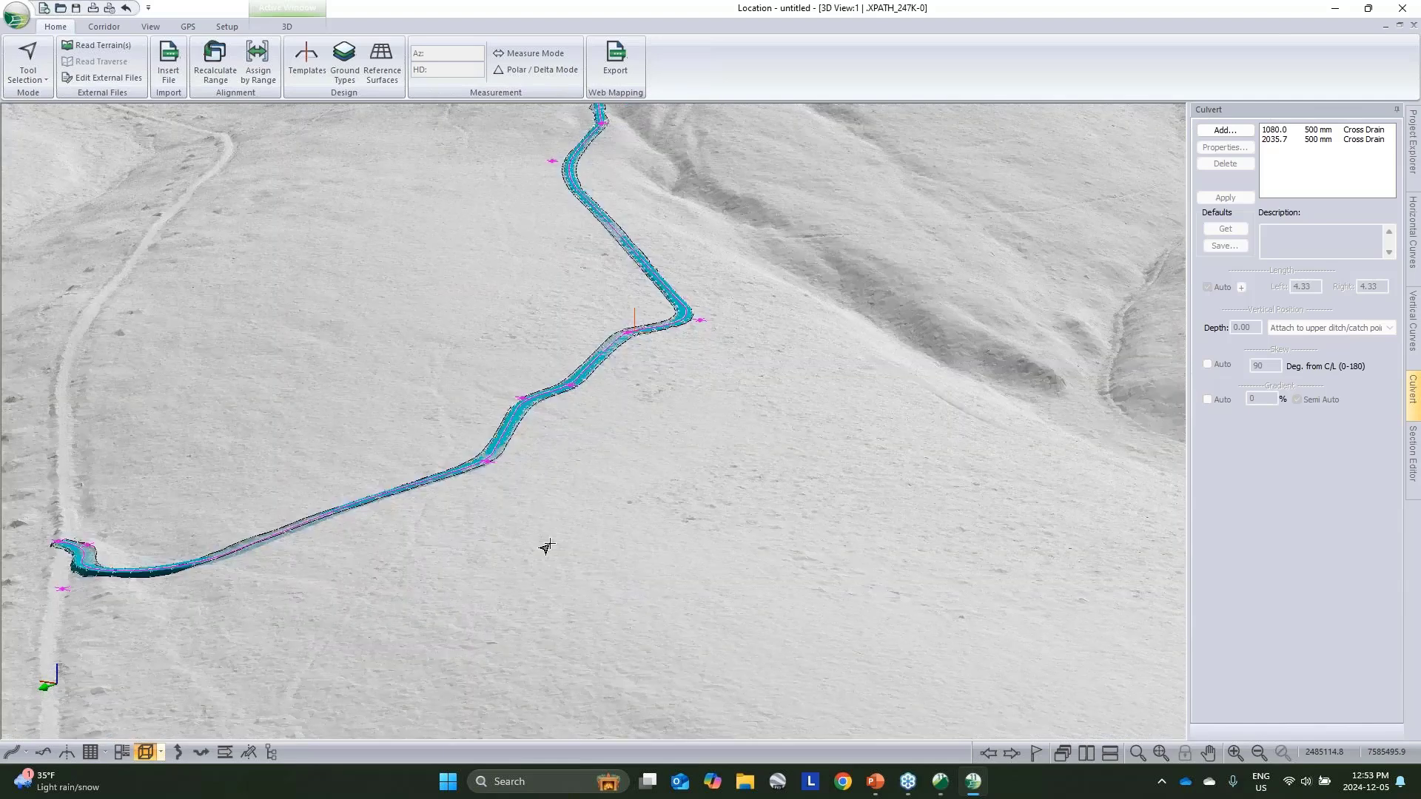
middle_click_drag(550, 544, 593, 537)
double_click(273, 546)
left_click(859, 532)
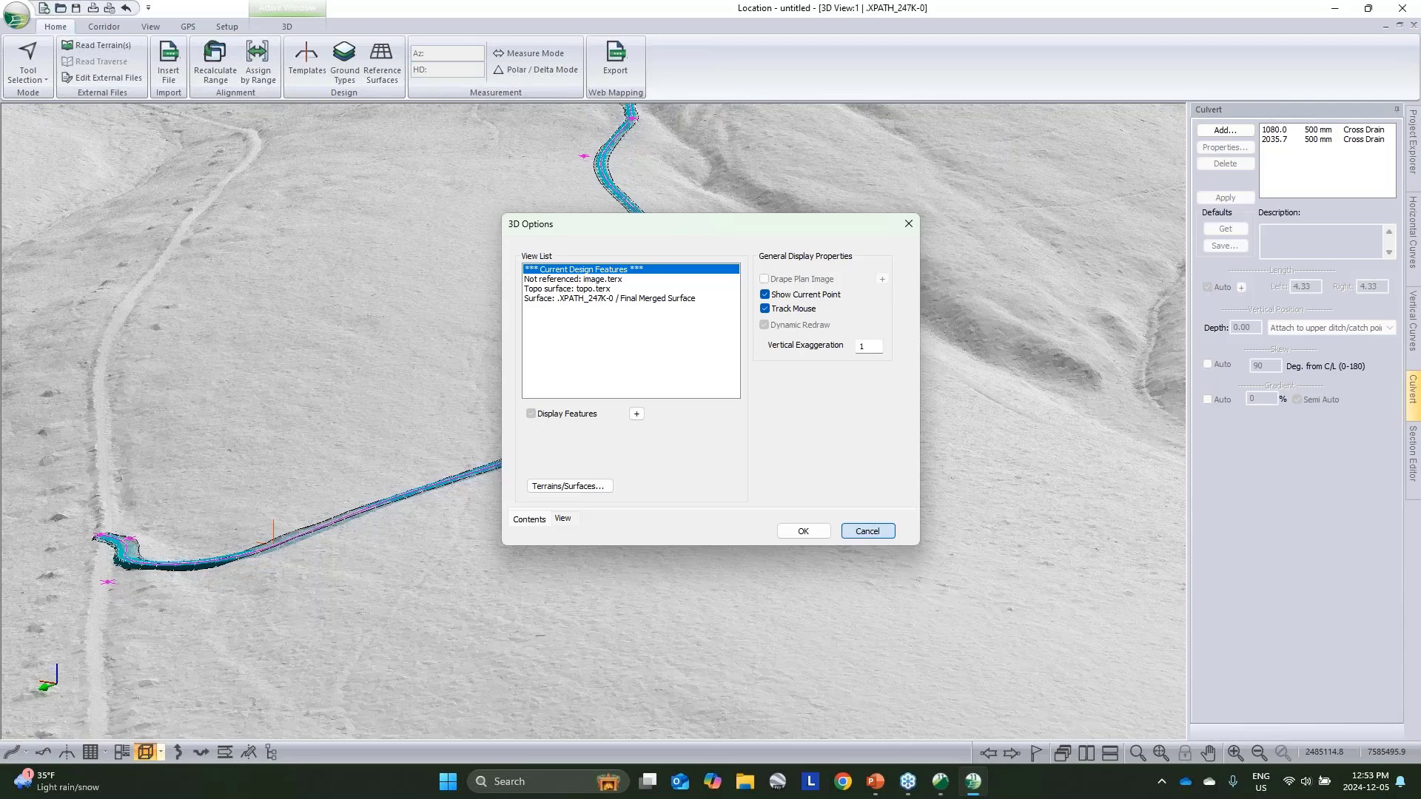
left_click_drag(288, 485, 371, 520)
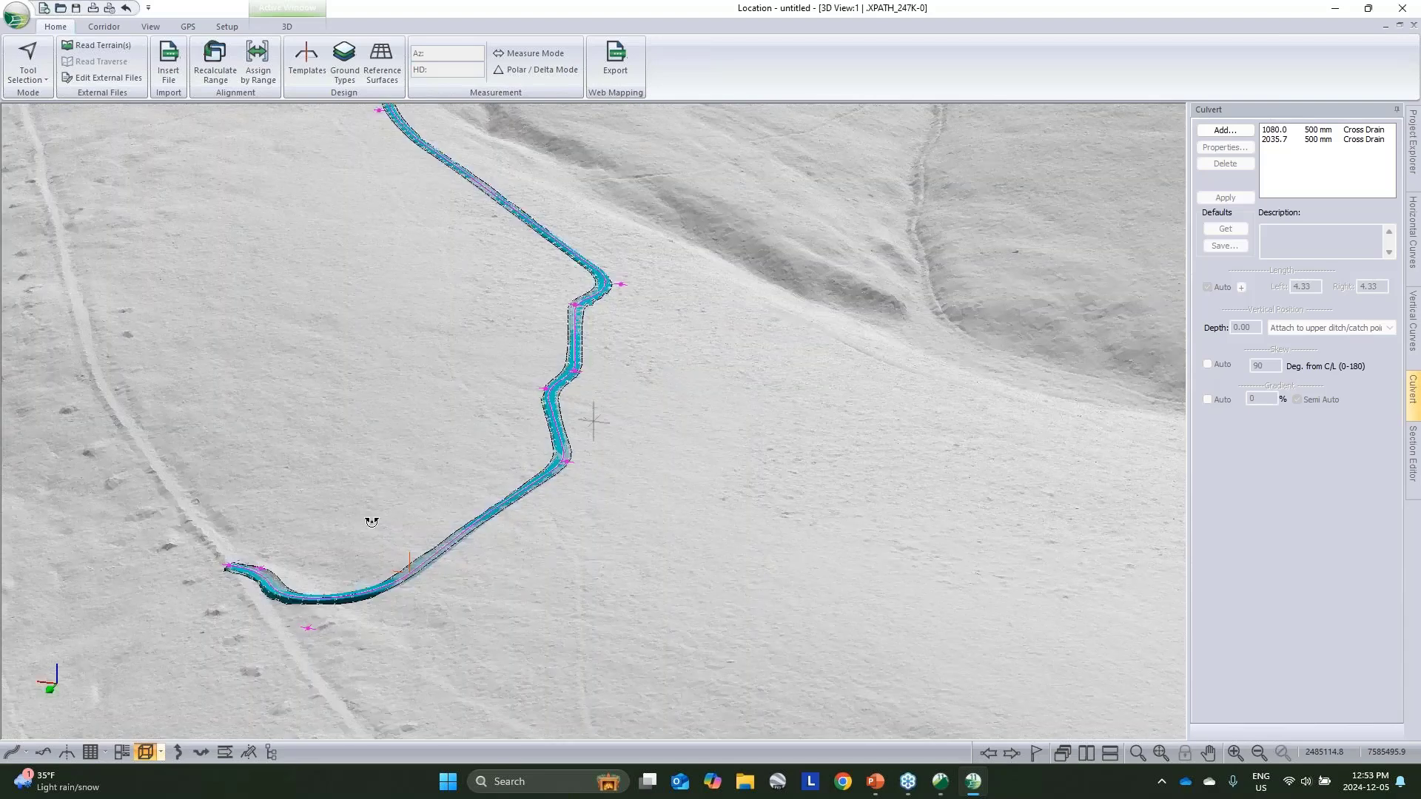
scroll(444, 546, "up", 4)
middle_click_drag(483, 509, 472, 556)
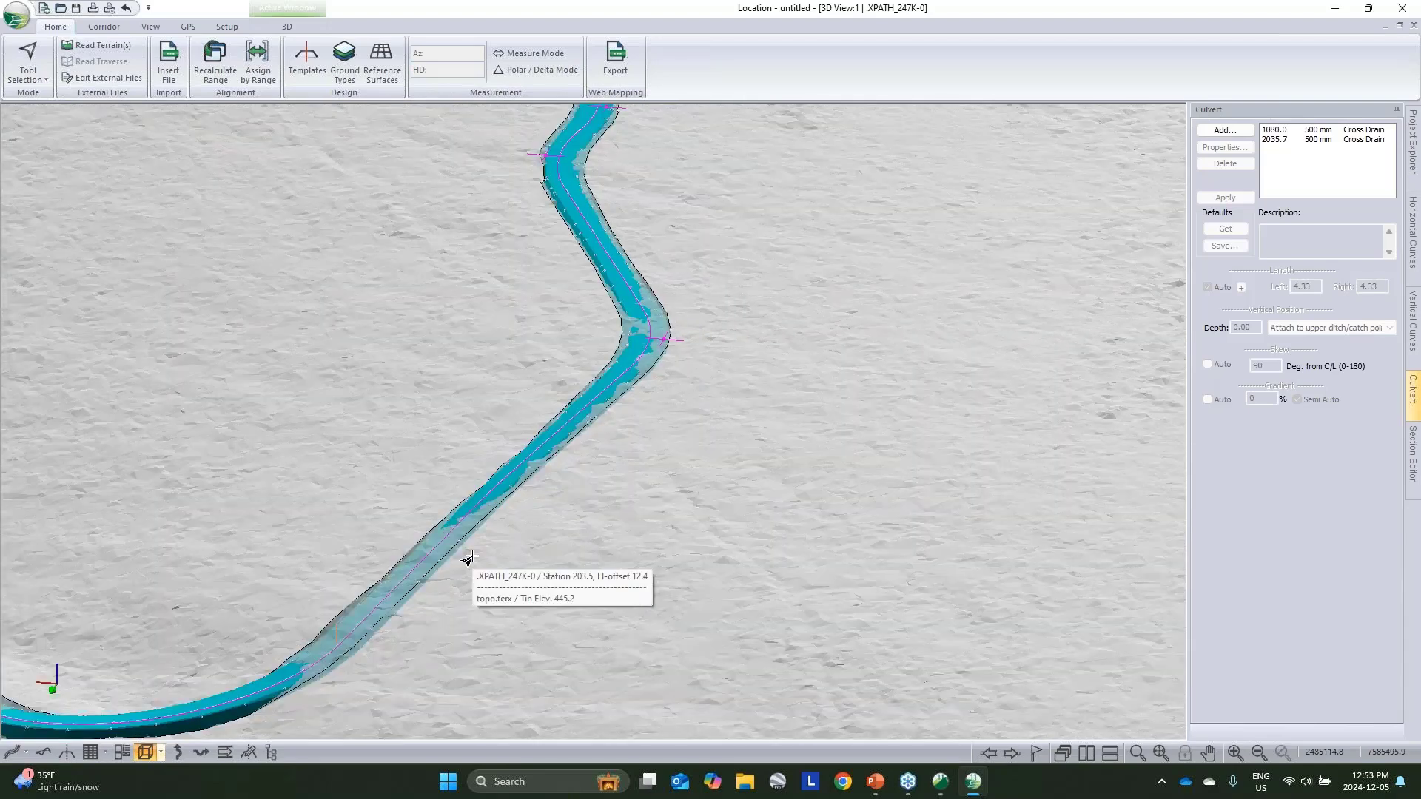